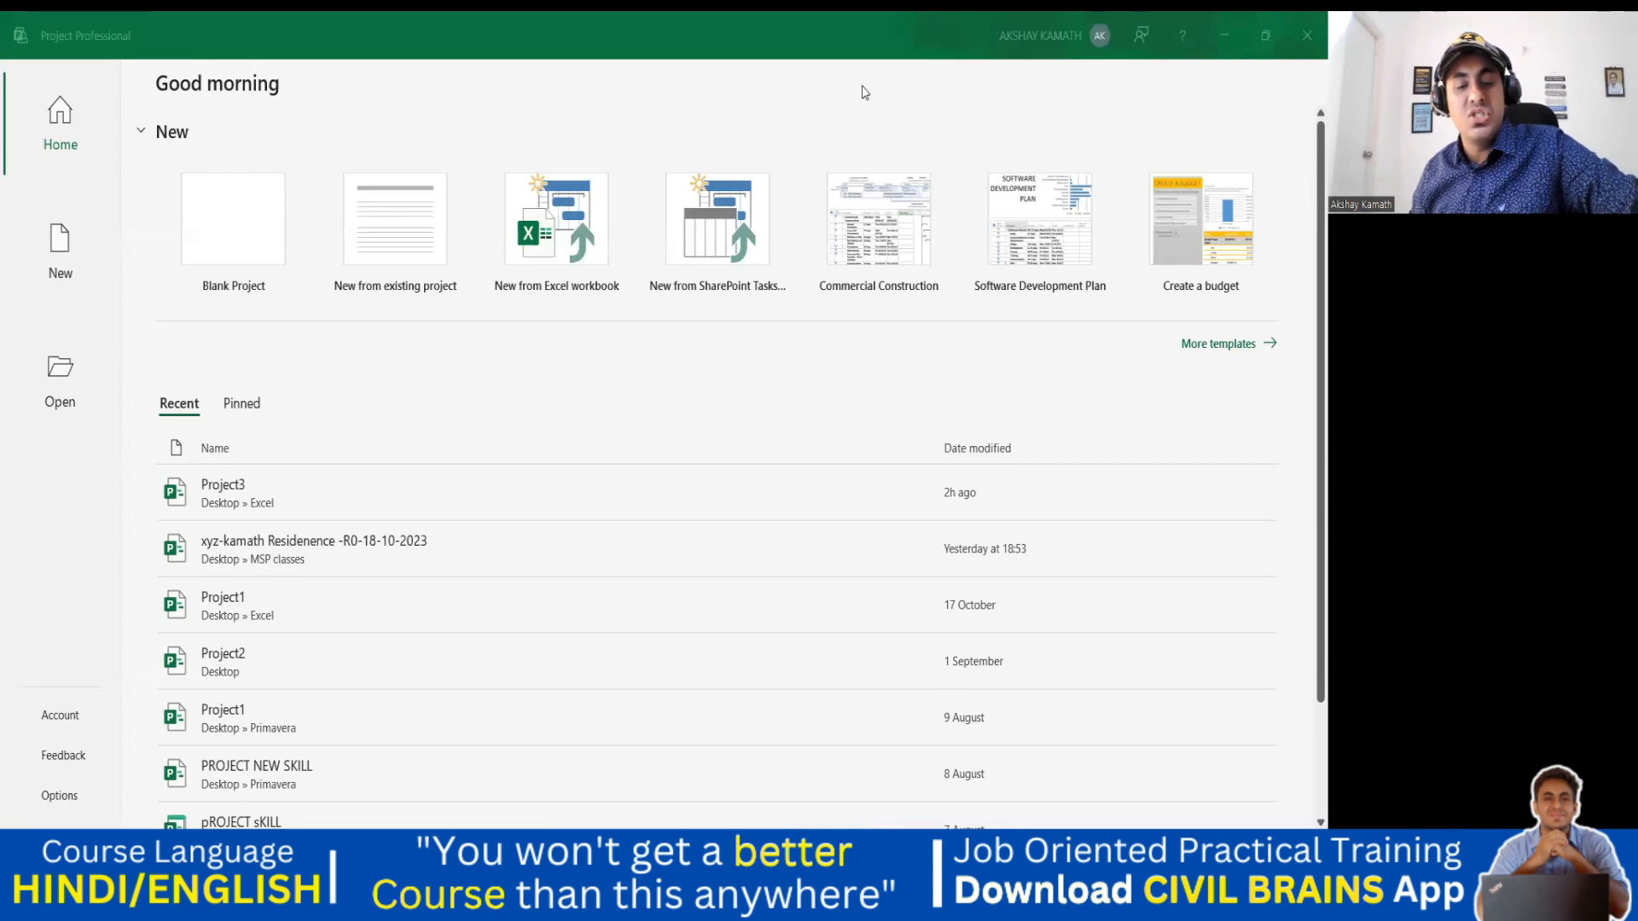
pyautogui.press('XF86AudioRaiseVolume')
pyautogui.press('XF86AudioRaiseVolume')
pyautogui.press('XF86AudioRaiseVolume')
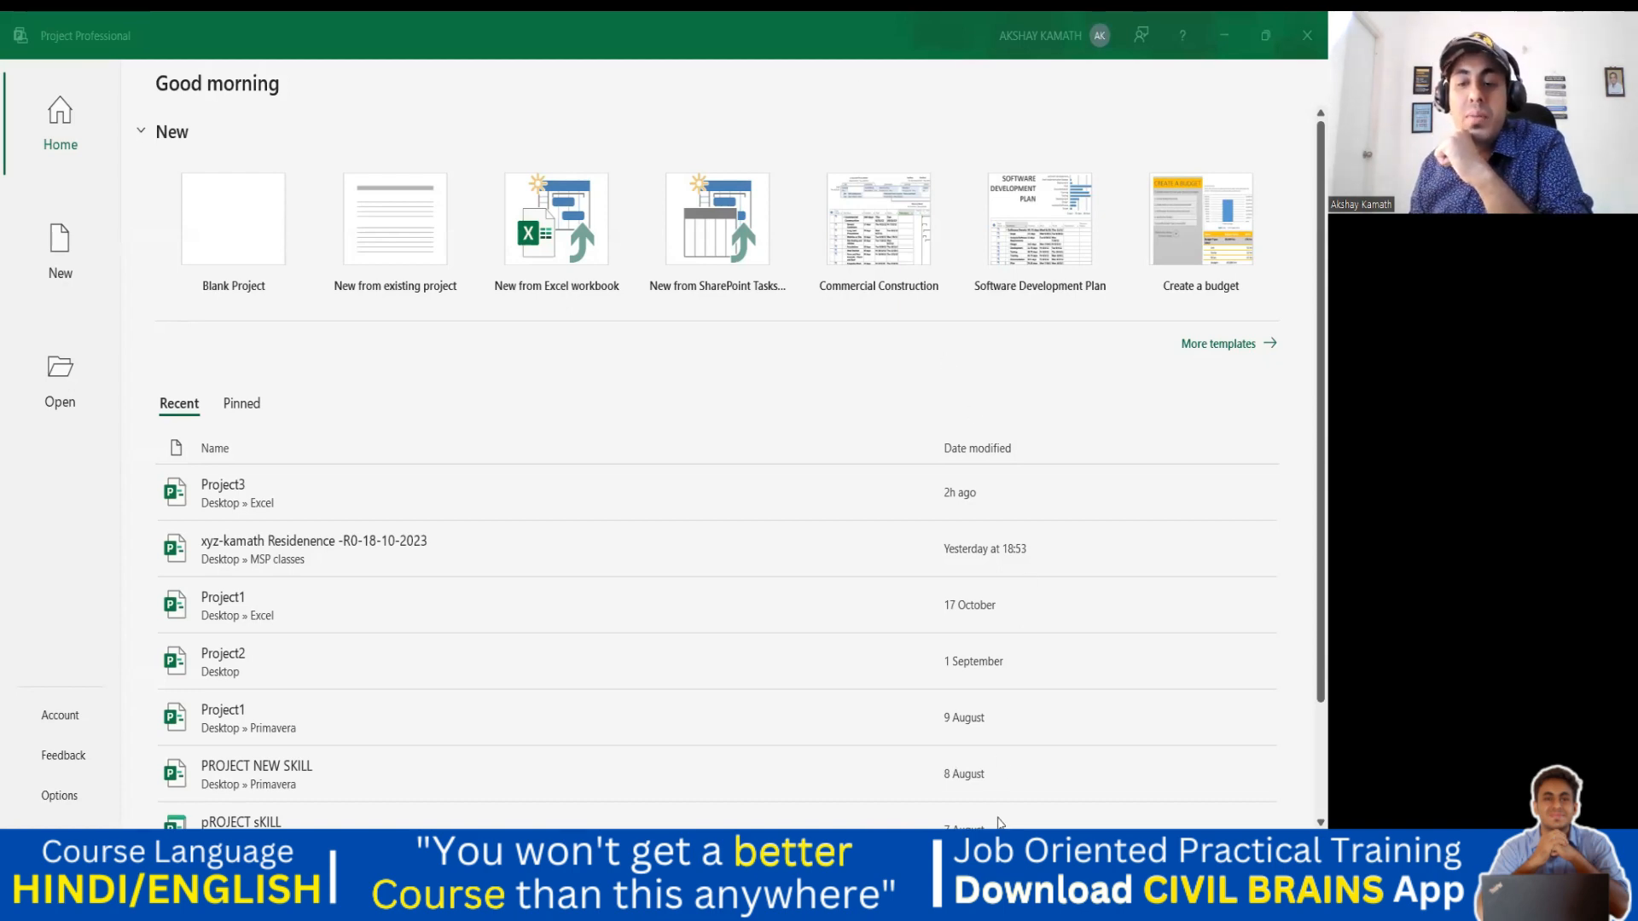
# Switch to the Excel workbook udemy+plan(2) and review the activities, dates and dependencies in the Baseline Schedule sheet.
pyautogui.moveTo(989, 852)
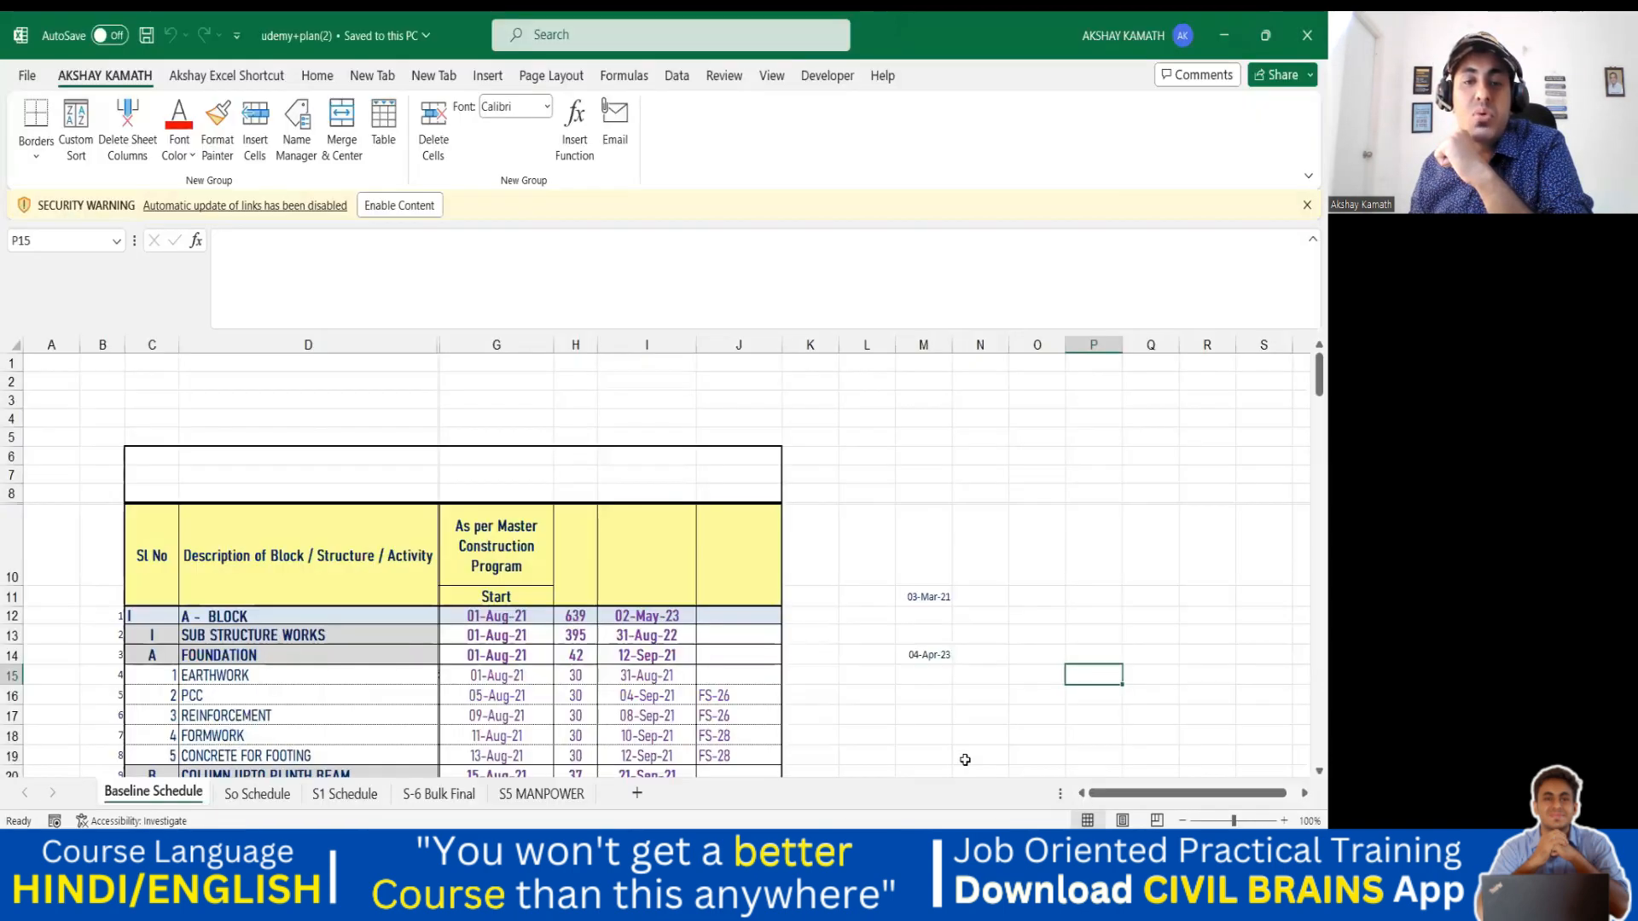
pyautogui.click(988, 755)
pyautogui.scroll(-3, 351, 615)
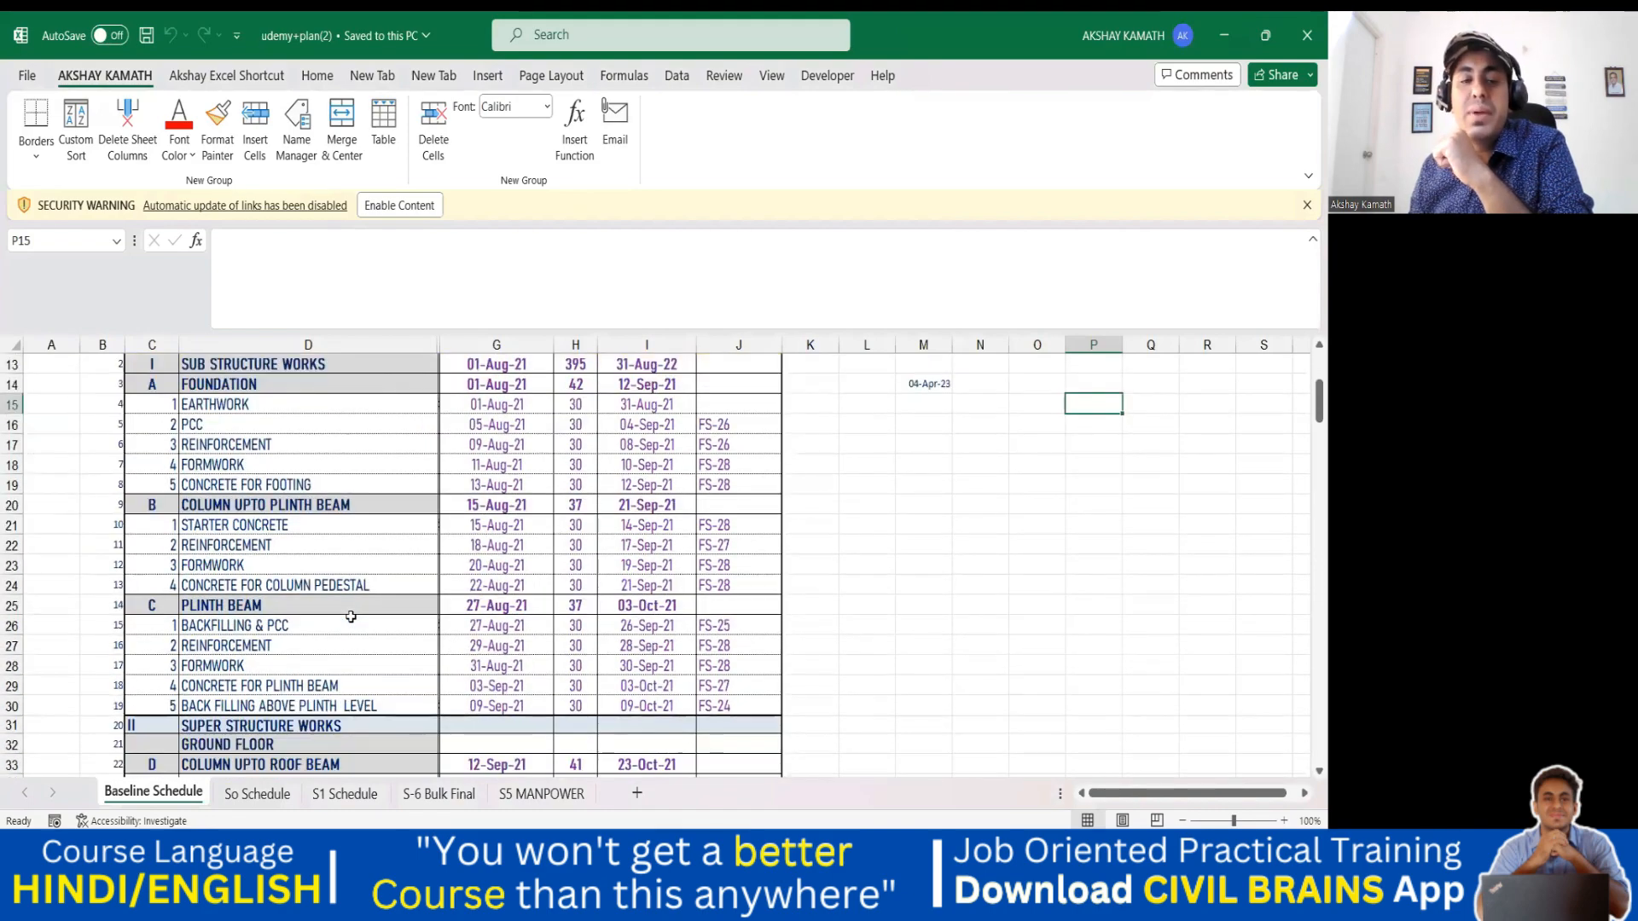
pyautogui.scroll(-1, 350, 616)
pyautogui.scroll(-1, 350, 615)
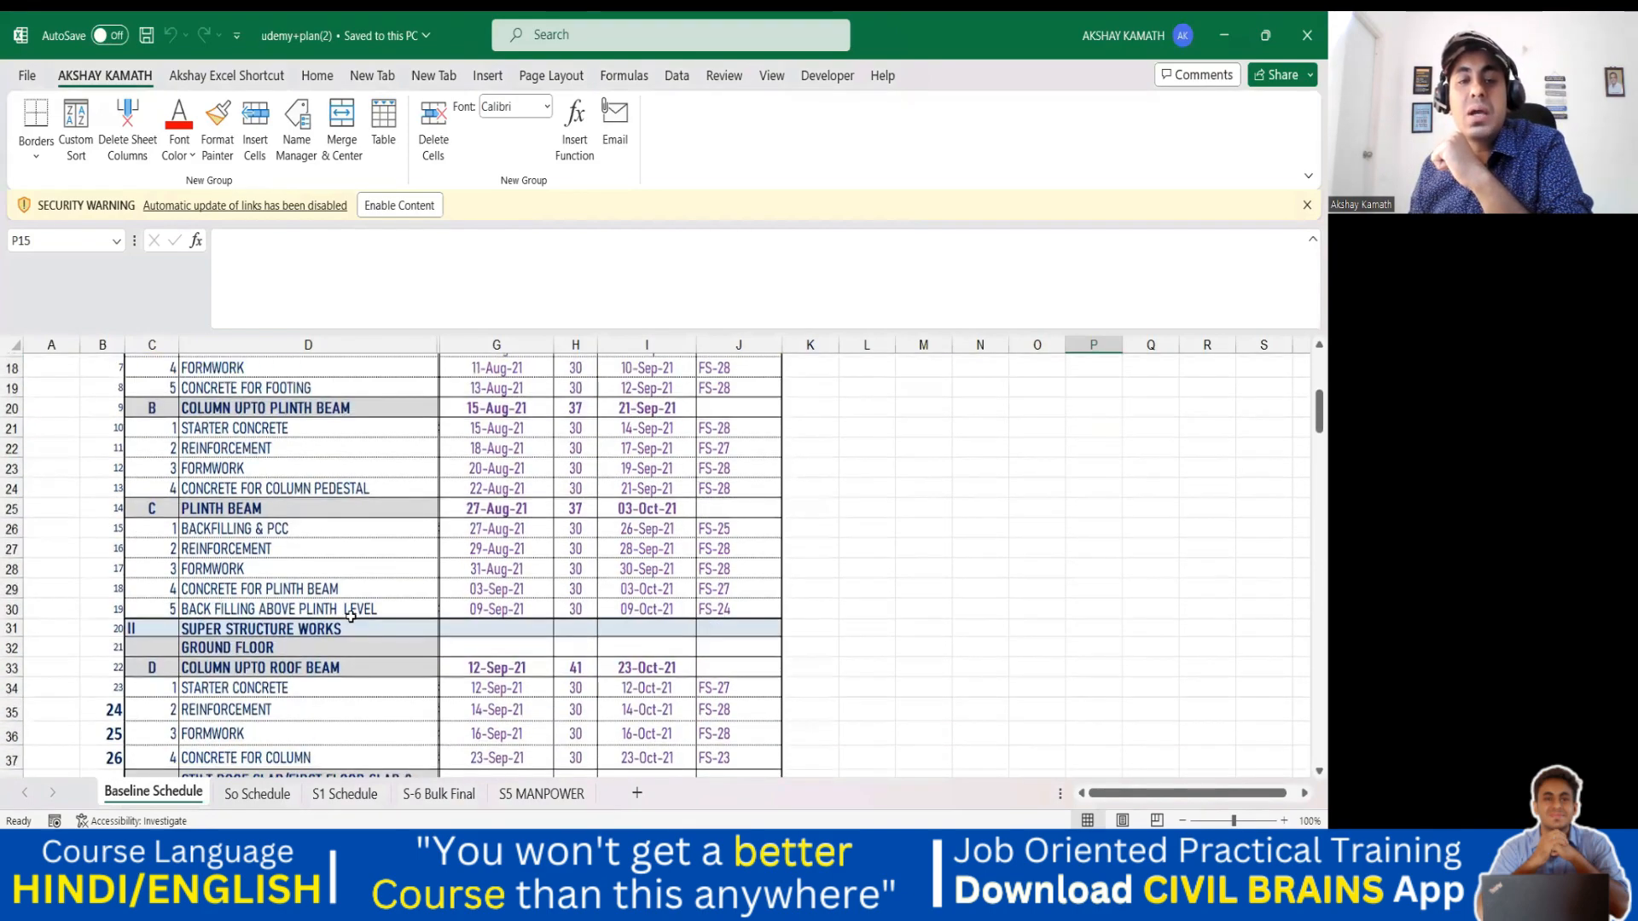
pyautogui.scroll(4, 351, 616)
pyautogui.scroll(-2, 374, 582)
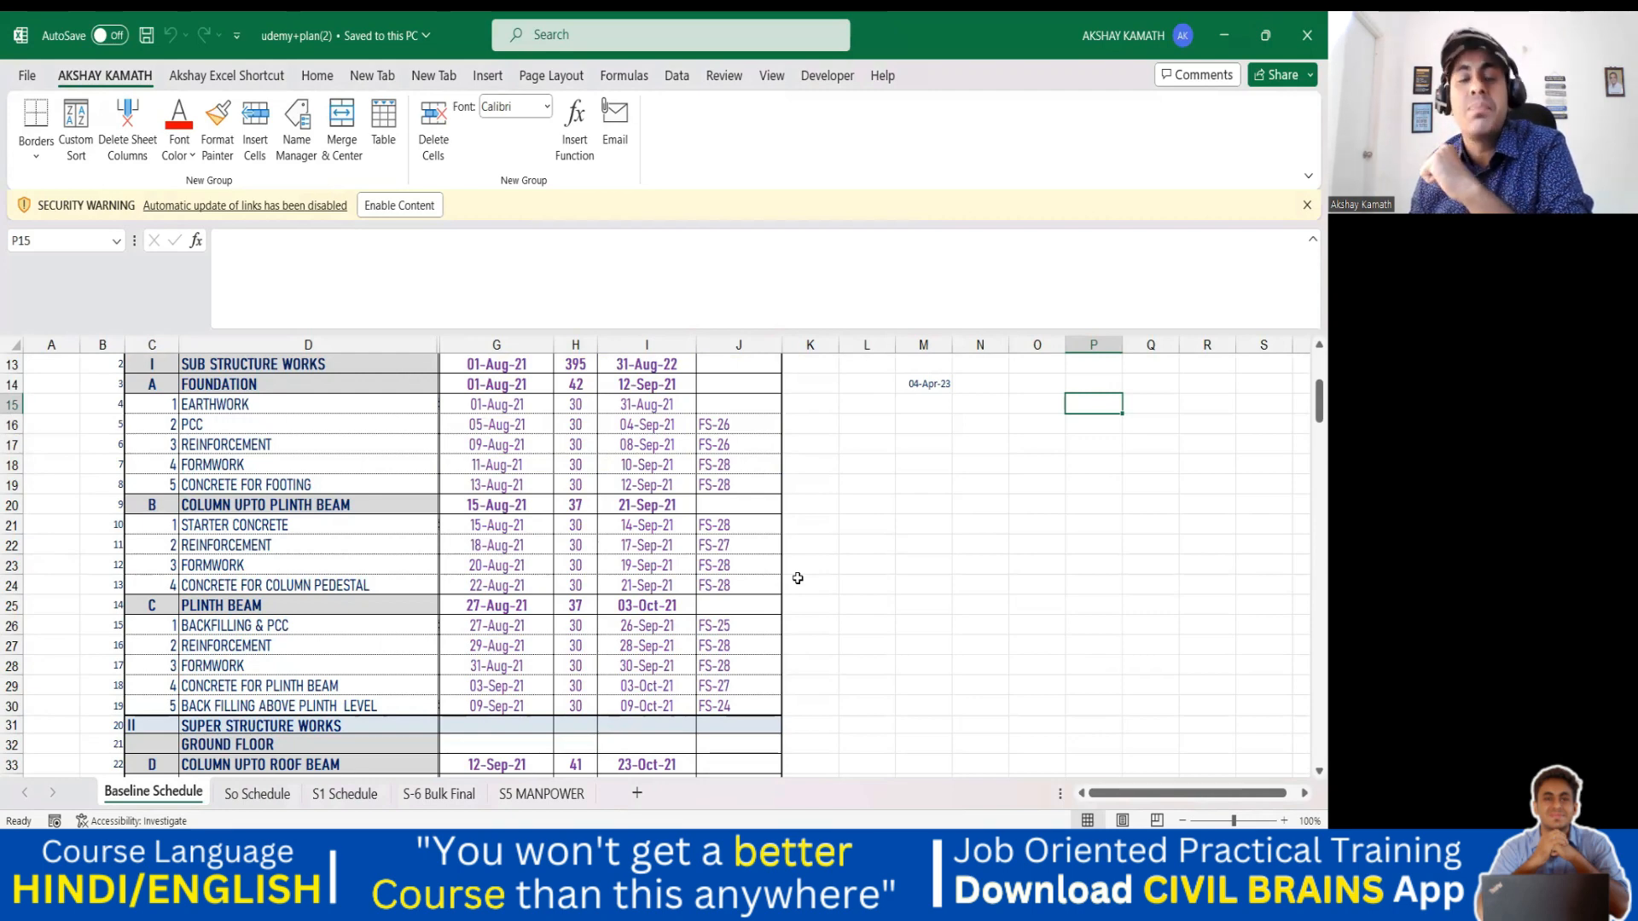
pyautogui.scroll(2, 785, 579)
pyautogui.scroll(-2, 768, 580)
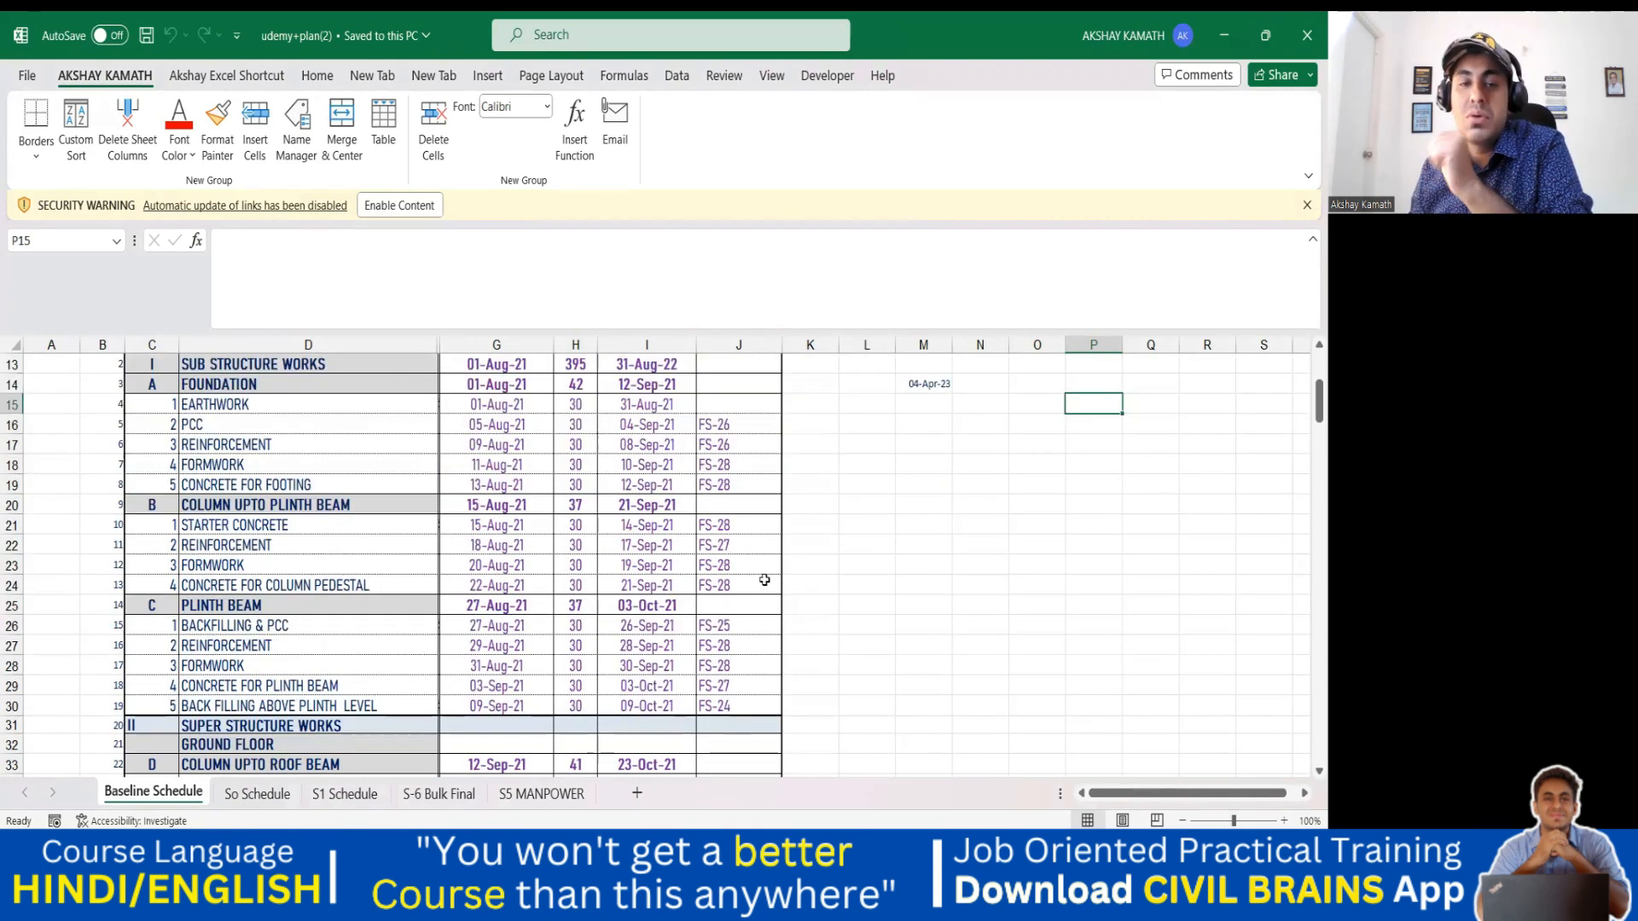
# Switch back to Microsoft Project and look through its recent and pinned project lists.
pyautogui.click(991, 856)
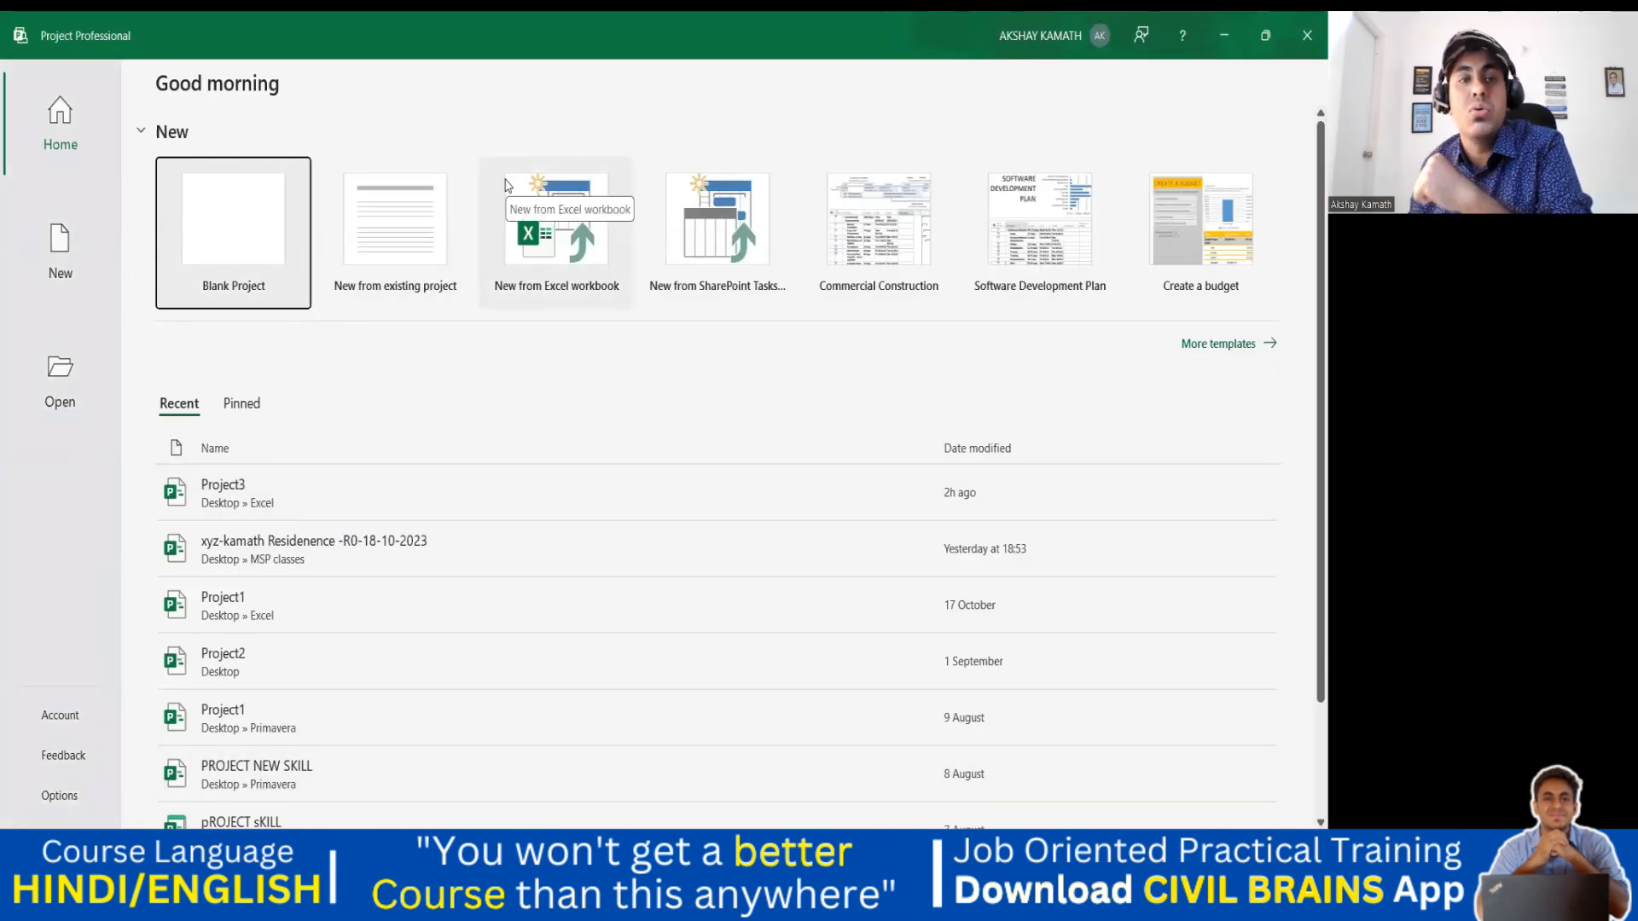
pyautogui.click(66, 132)
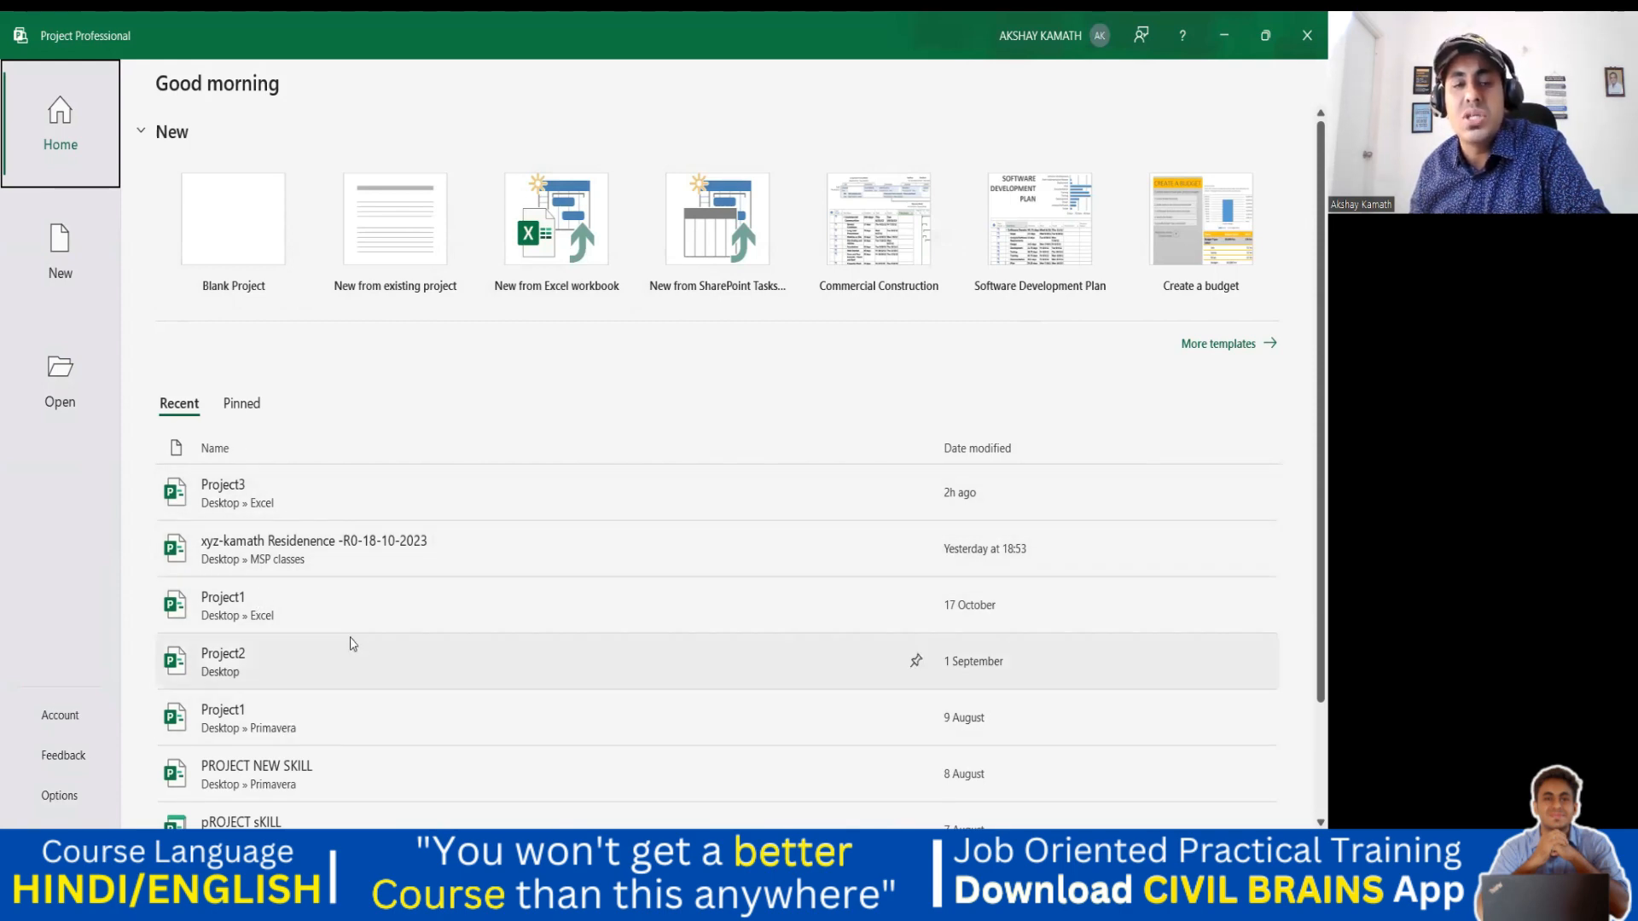
pyautogui.click(242, 403)
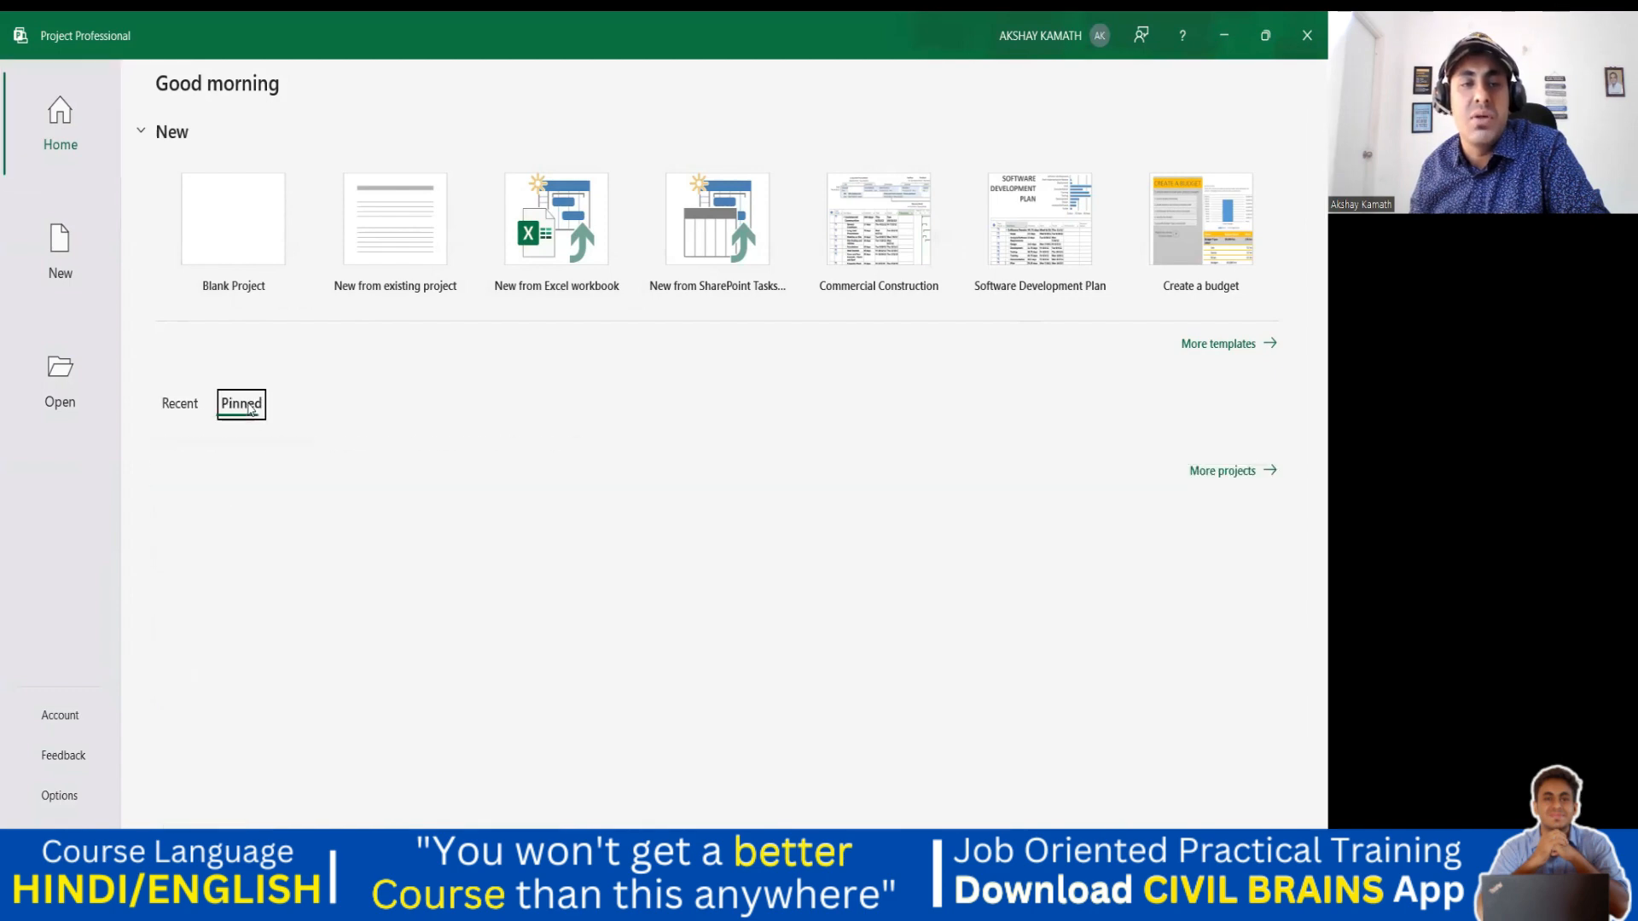
pyautogui.click(180, 406)
pyautogui.rightClick(528, 502)
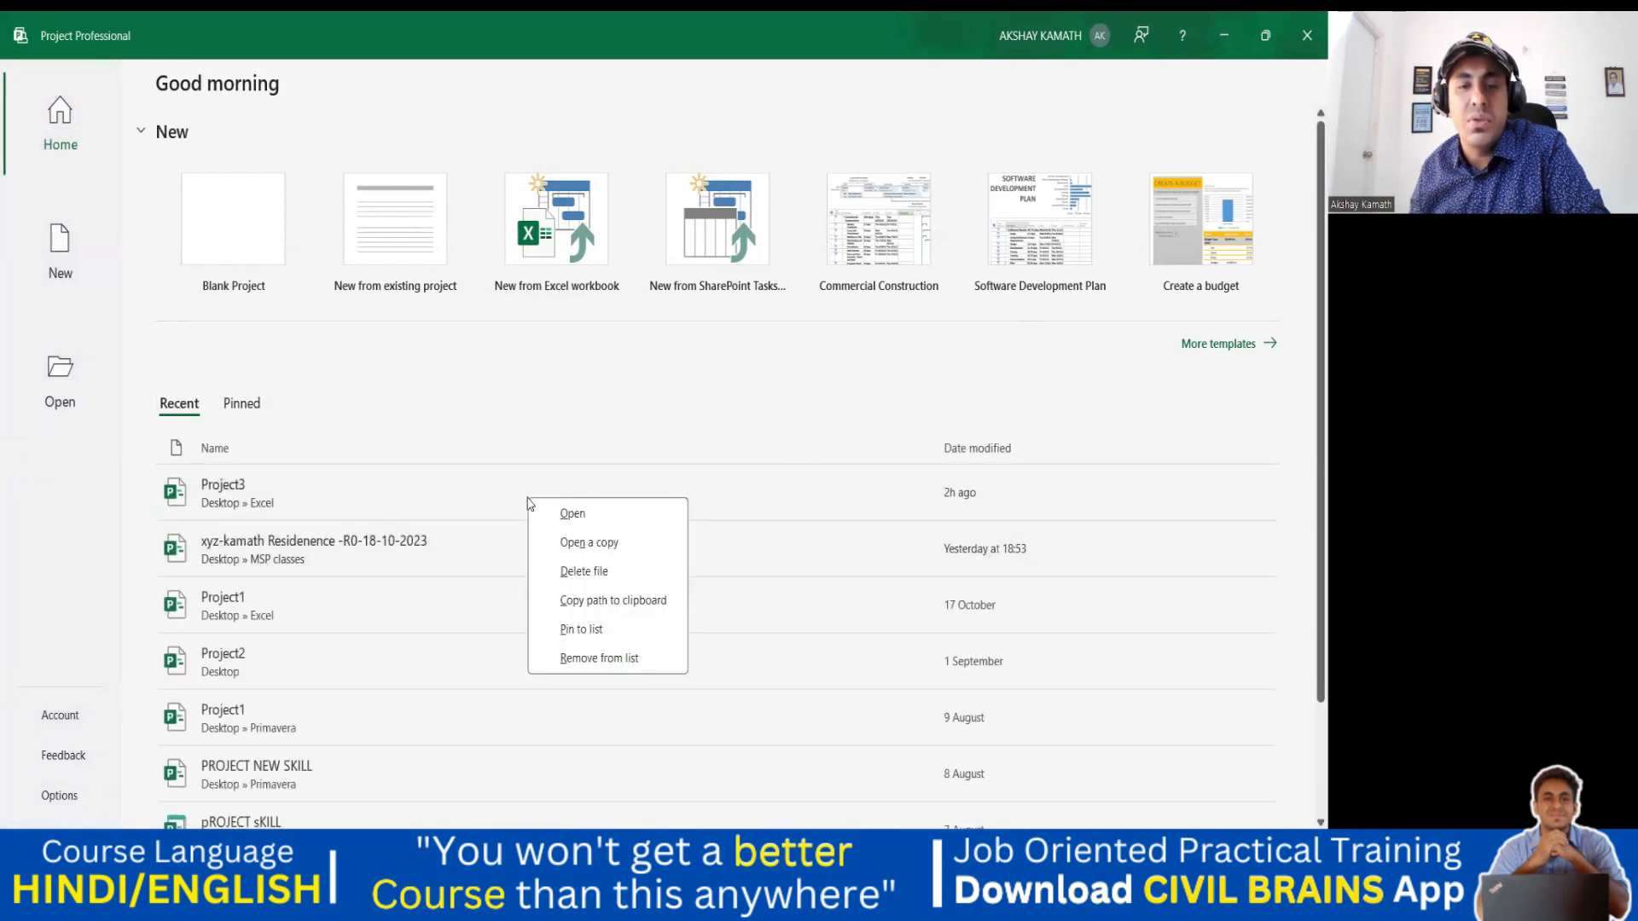
pyautogui.click(533, 368)
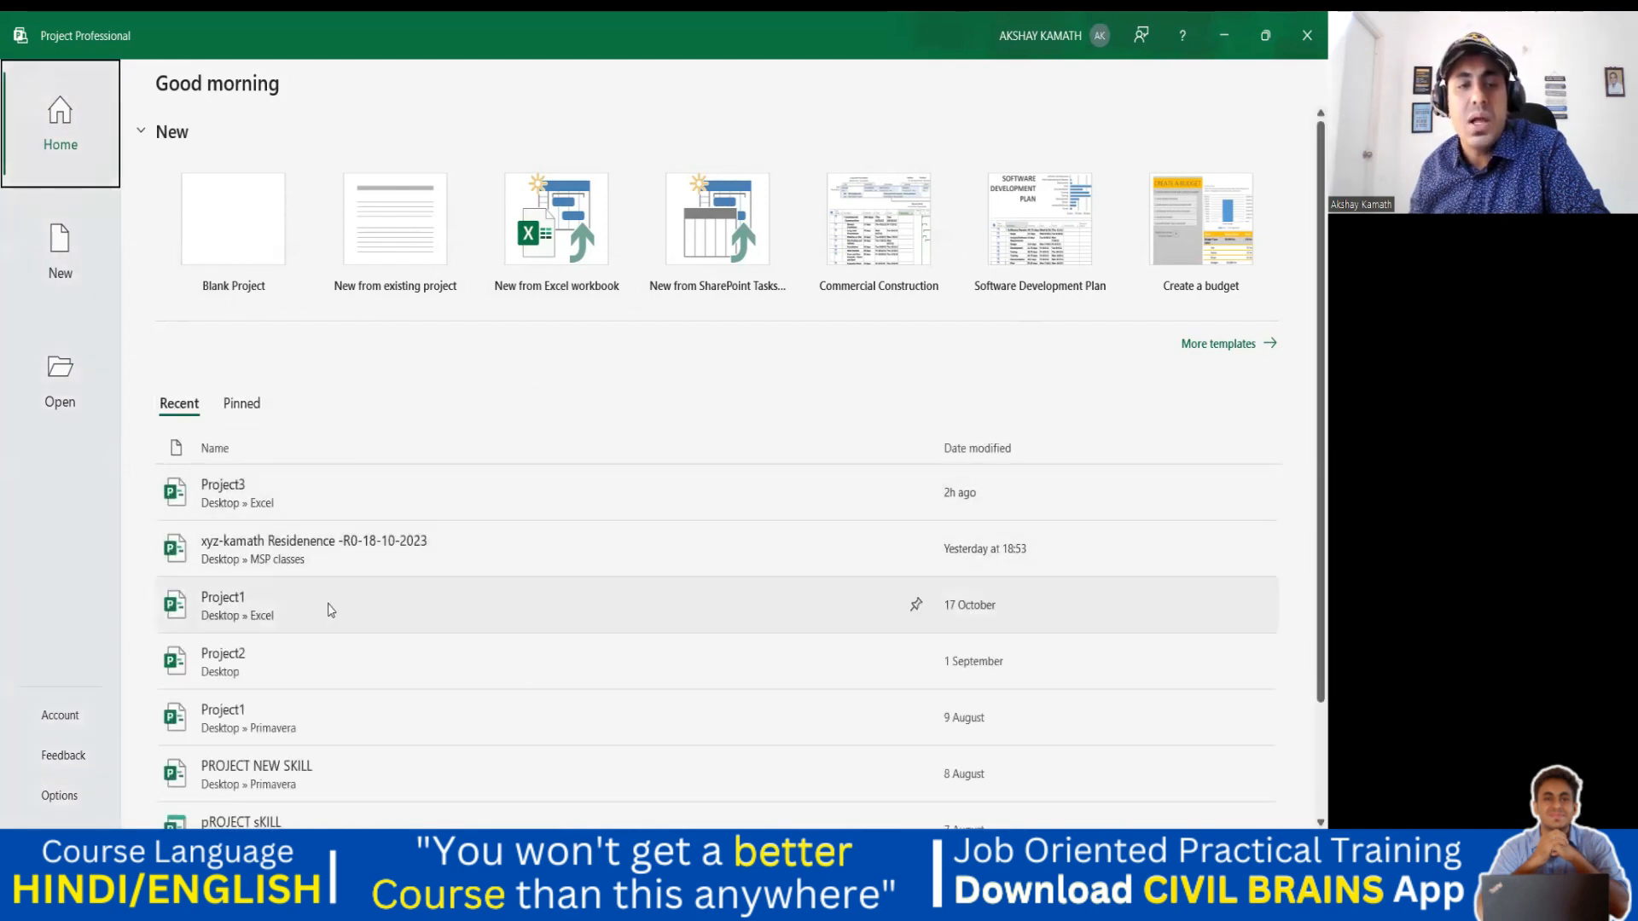
pyautogui.scroll(-2, 452, 669)
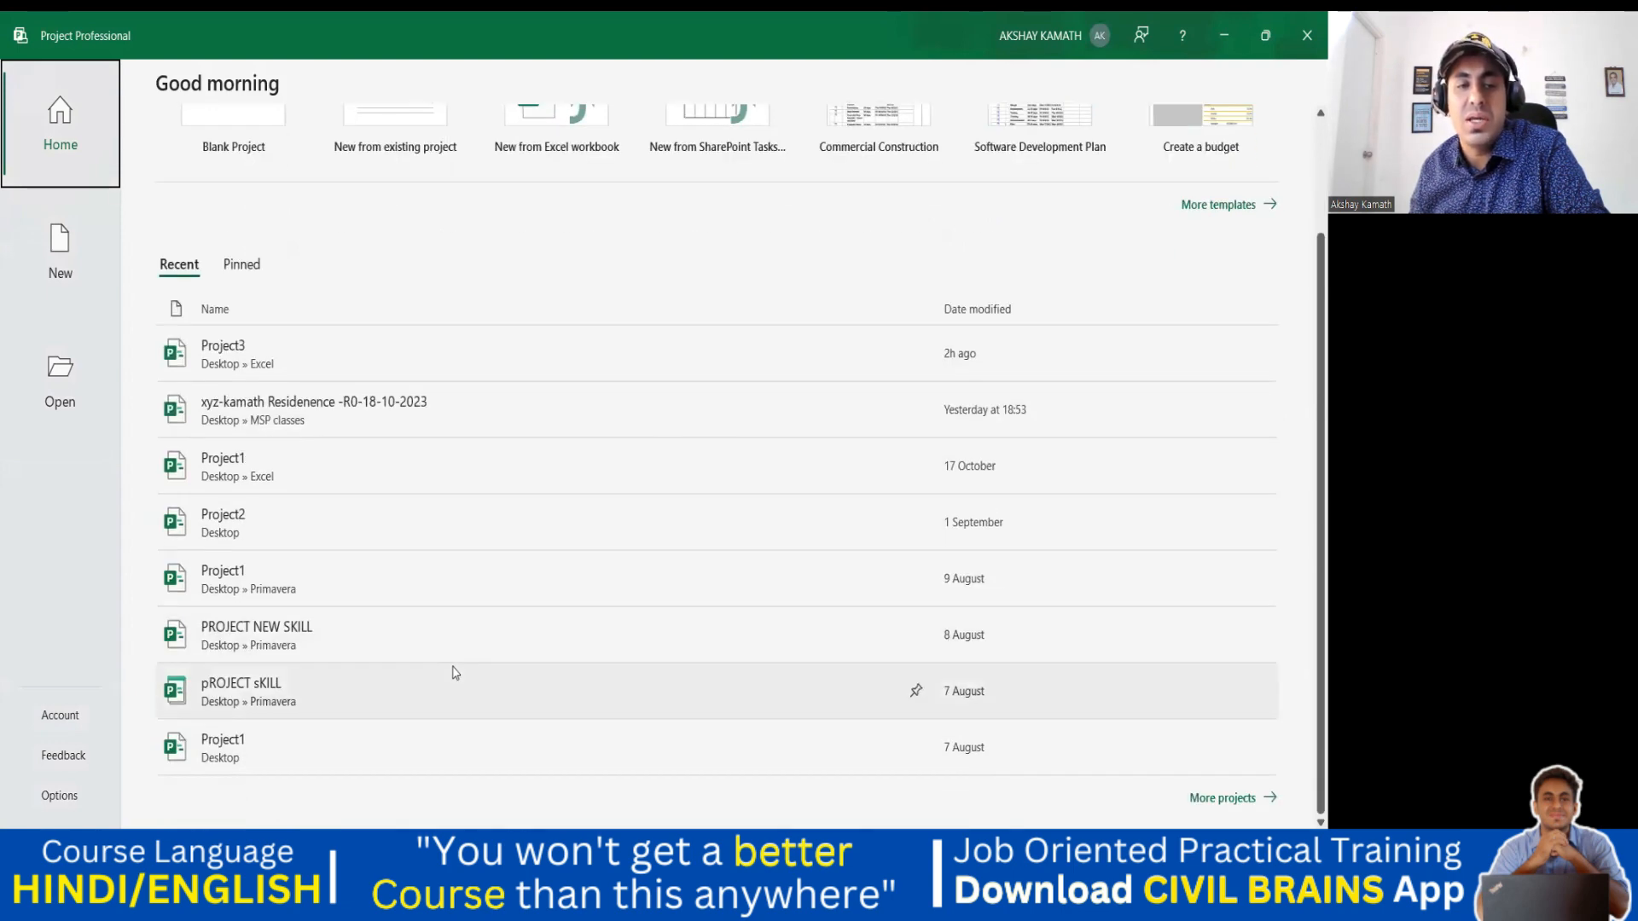
pyautogui.scroll(2, 452, 670)
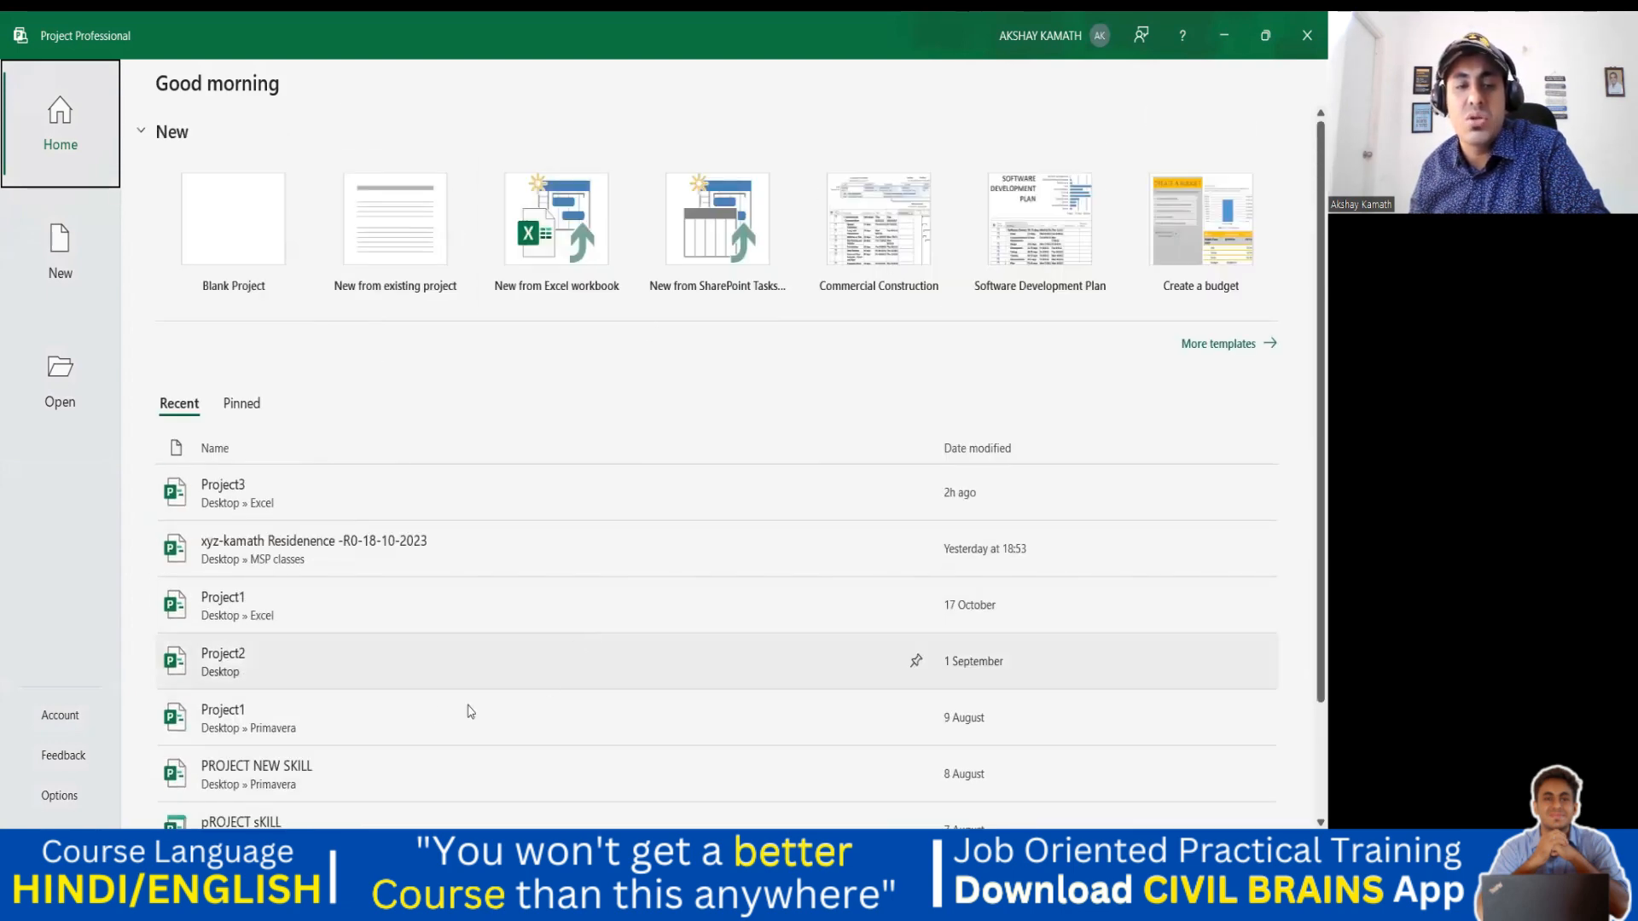
pyautogui.scroll(-2, 469, 712)
pyautogui.scroll(2, 381, 757)
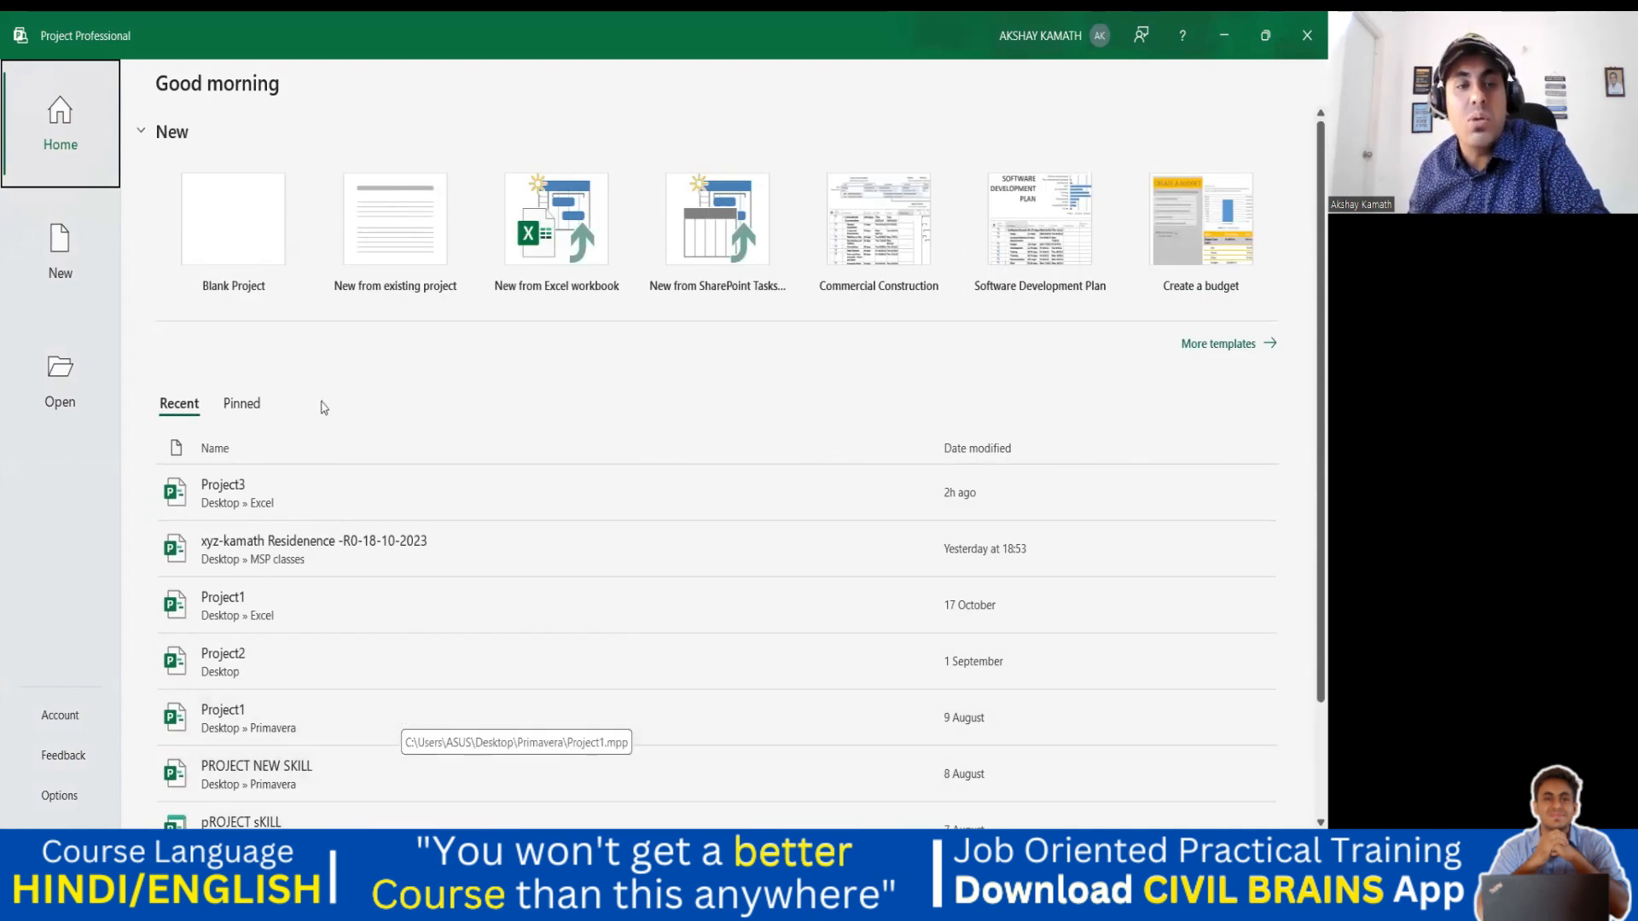
pyautogui.click(242, 403)
pyautogui.click(179, 404)
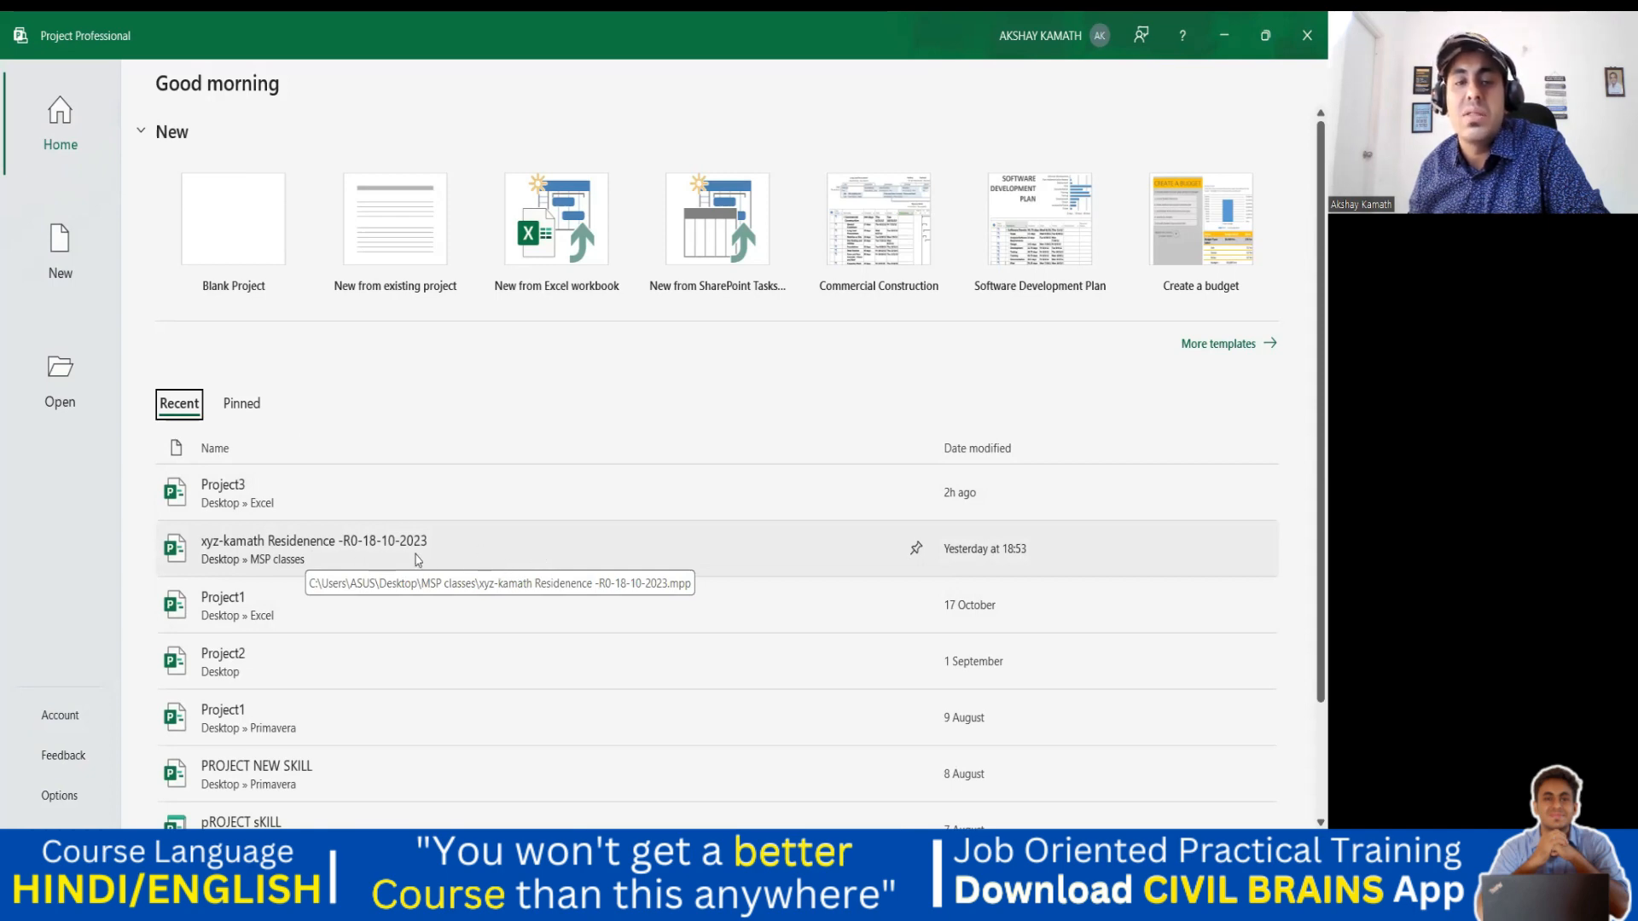
# Pin the residence project from the MSP classes folder and check it in the list of pinned projects.
pyautogui.rightClick(315, 556)
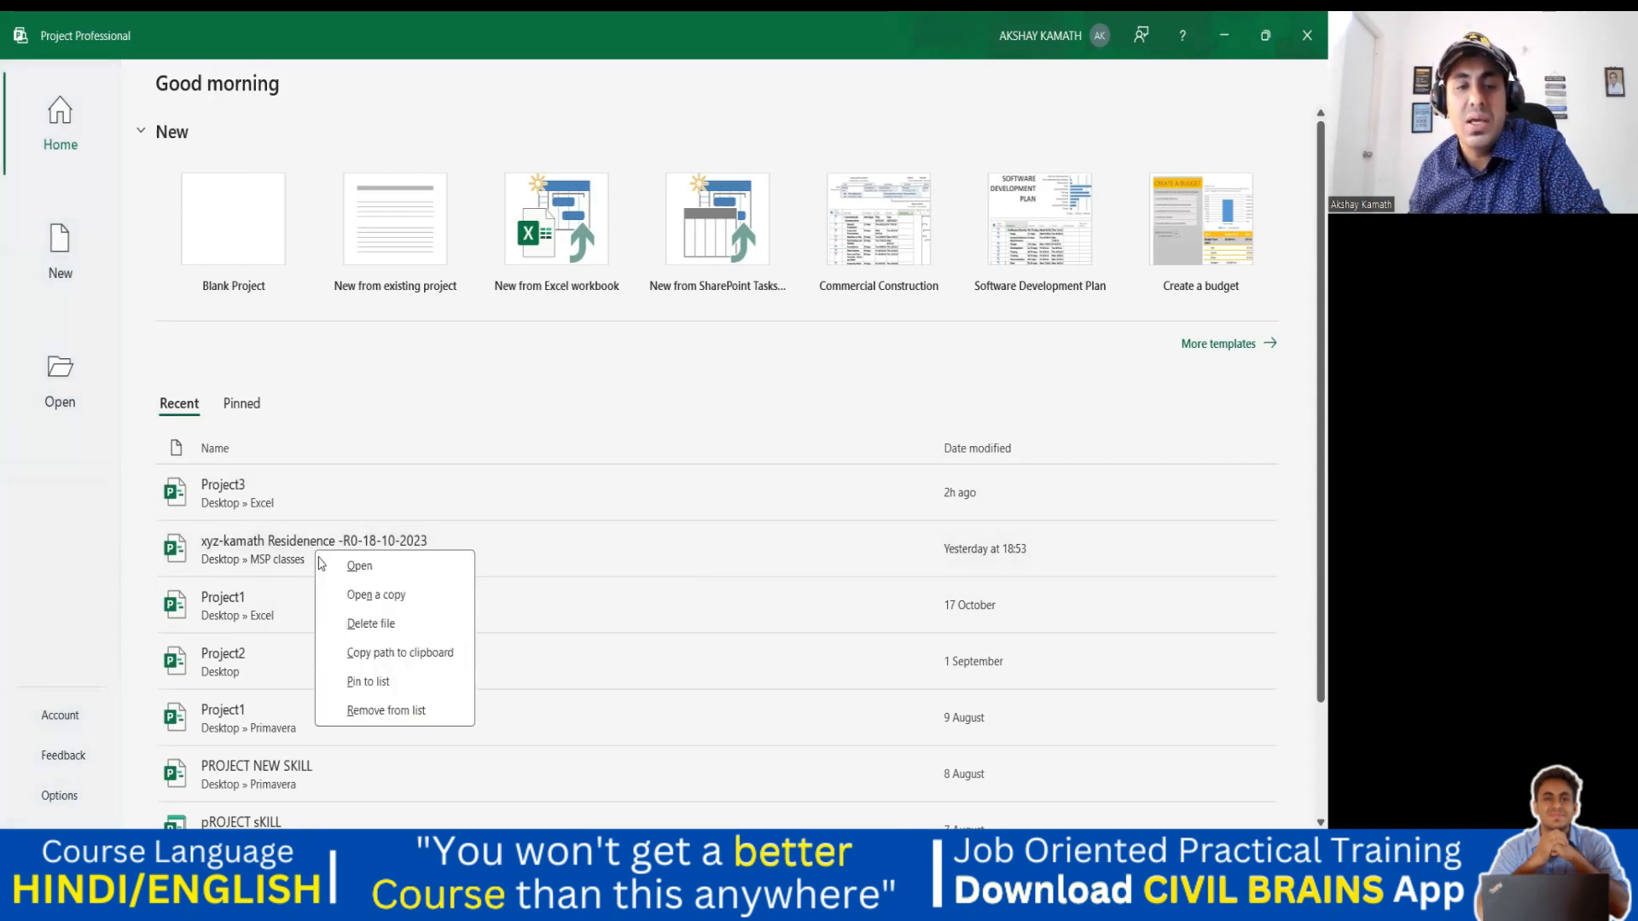
pyautogui.click(392, 682)
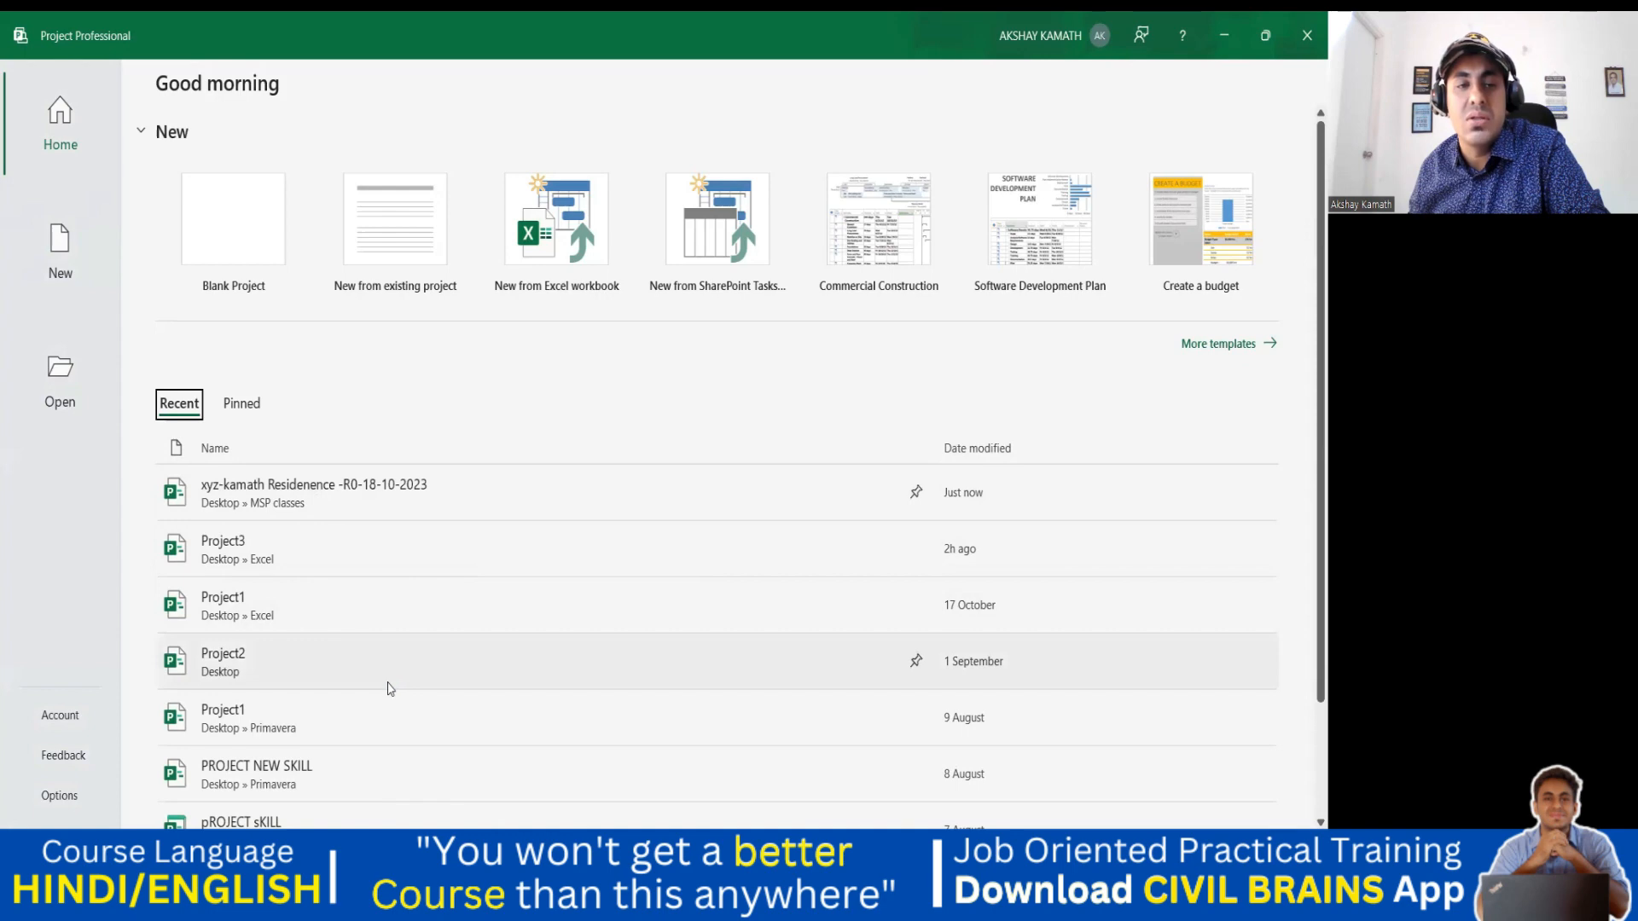
pyautogui.click(243, 405)
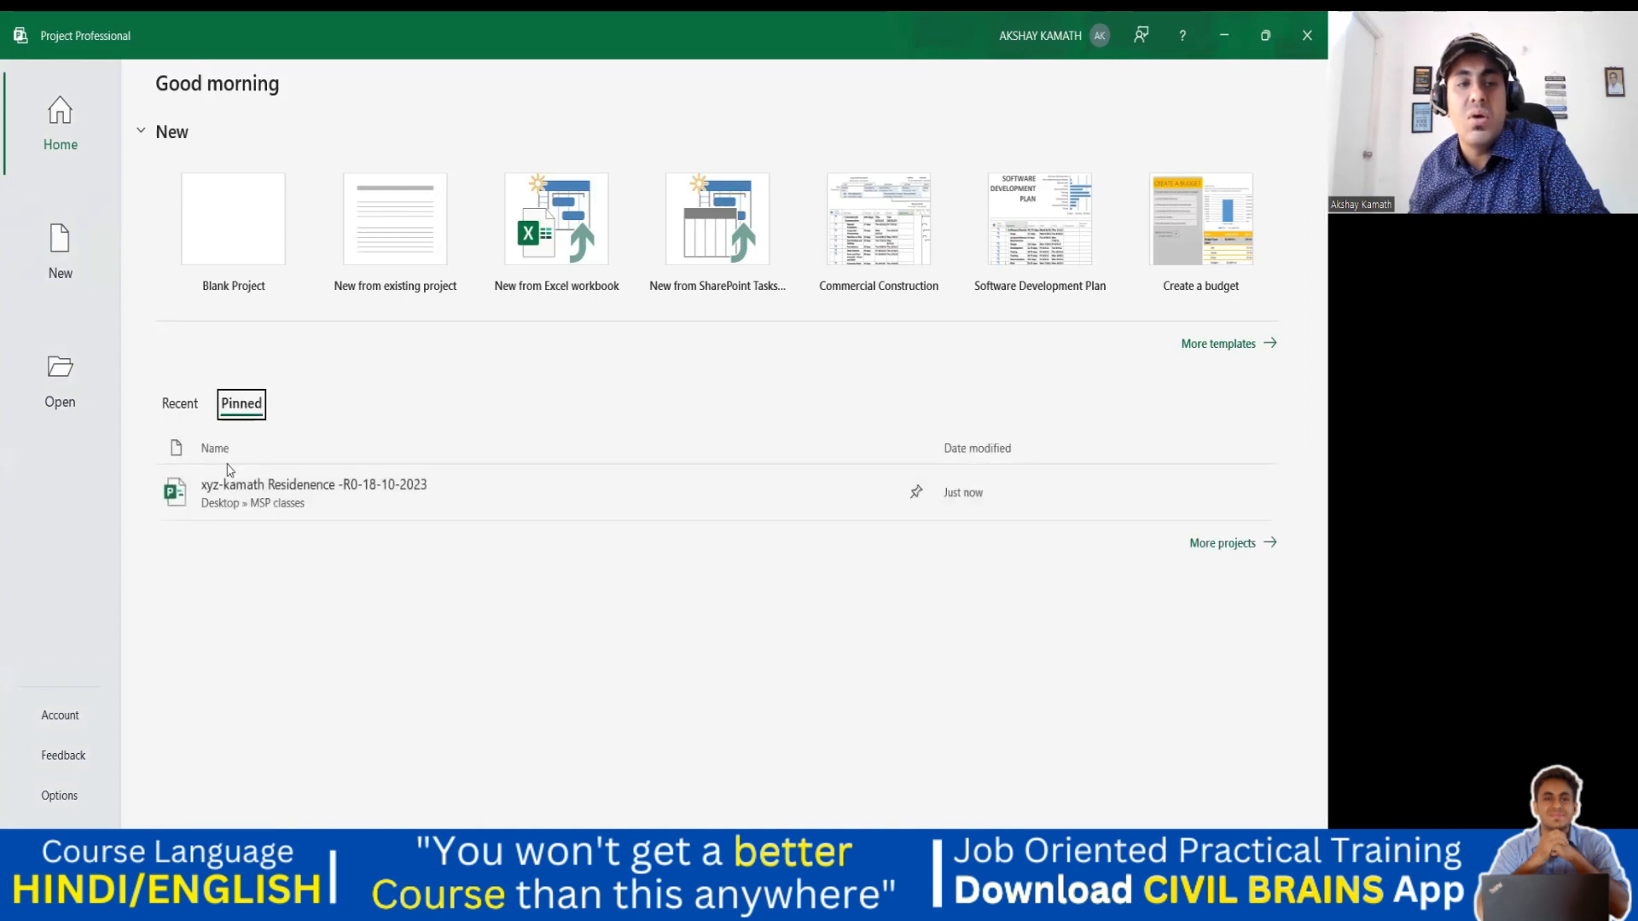
pyautogui.click(179, 405)
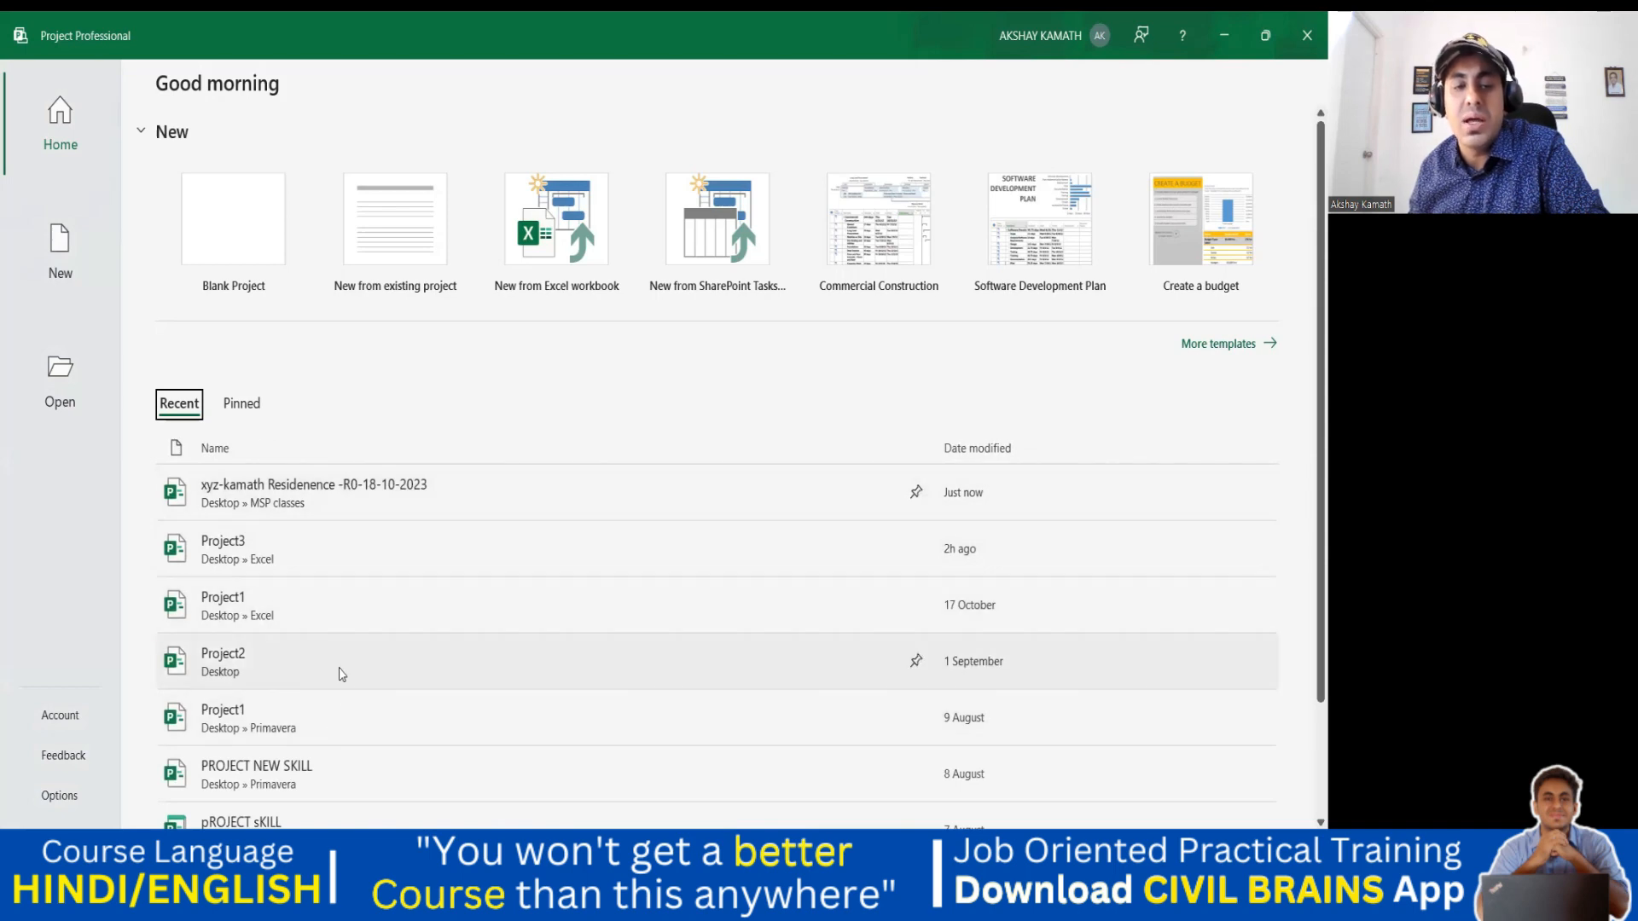
pyautogui.click(230, 411)
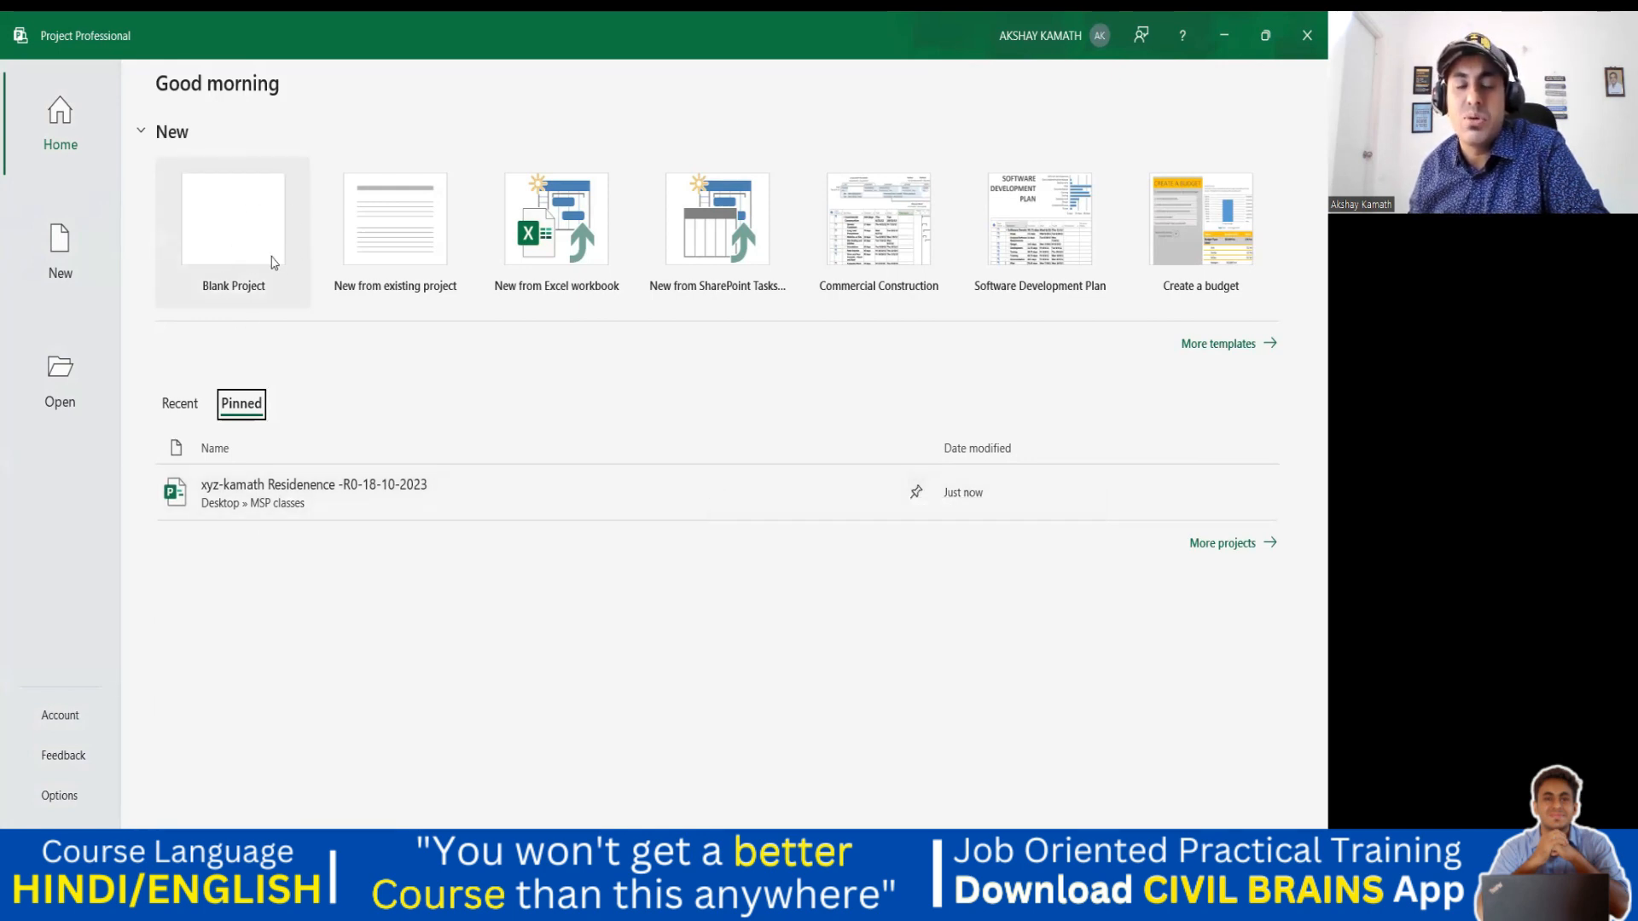
# Create a new blank project and dismiss the notice about the default task mode.
pyautogui.click(248, 232)
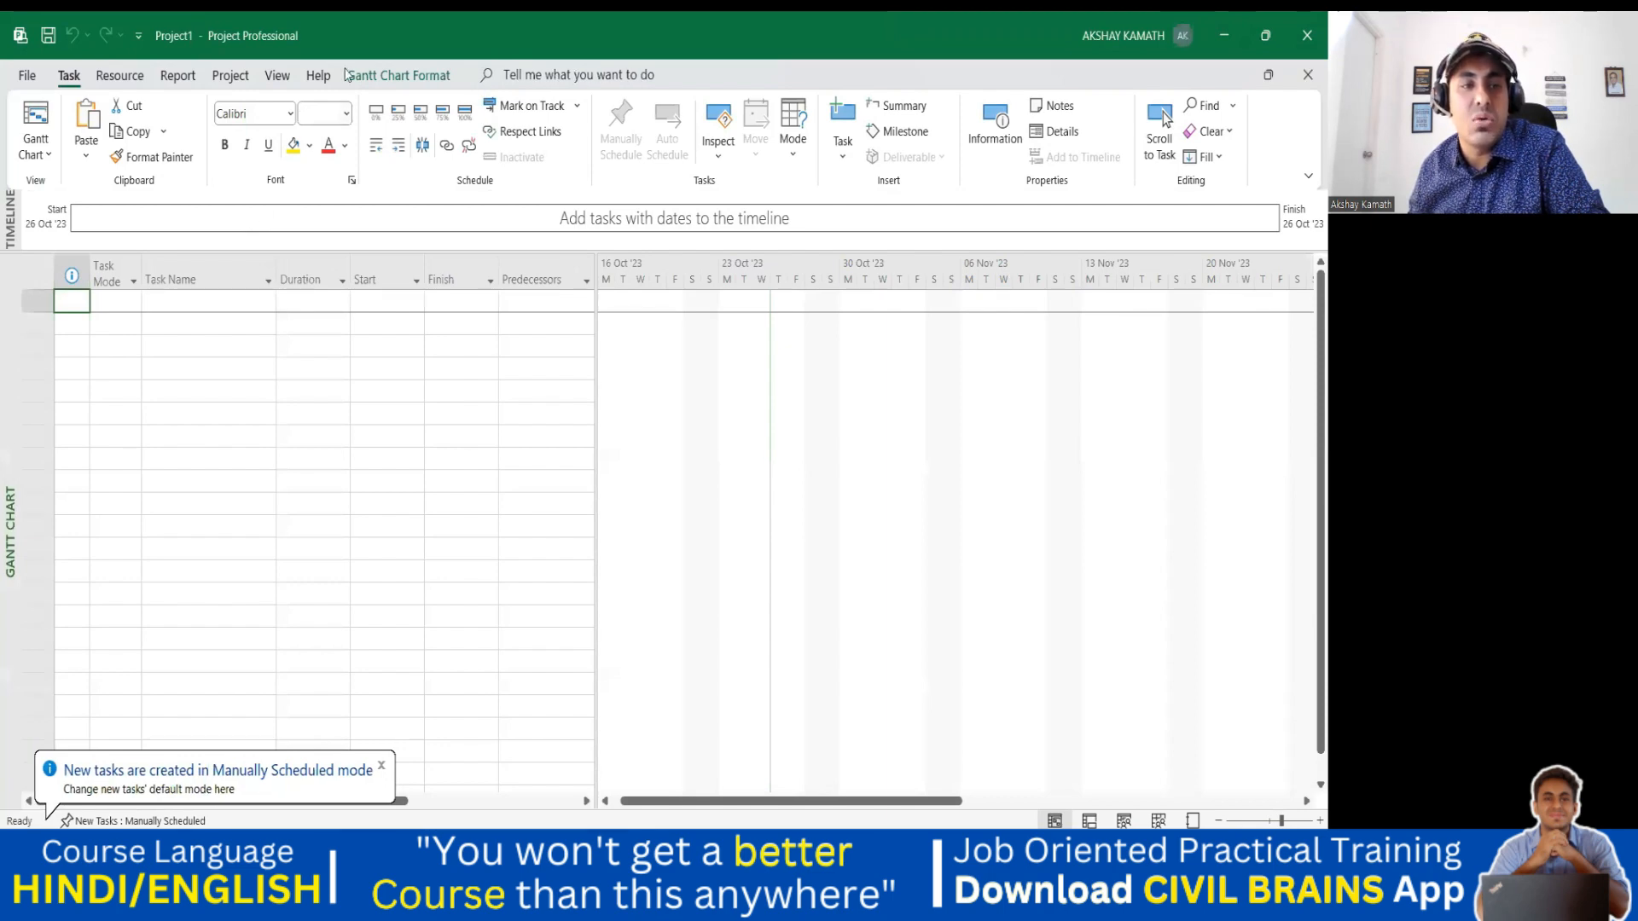
pyautogui.click(211, 366)
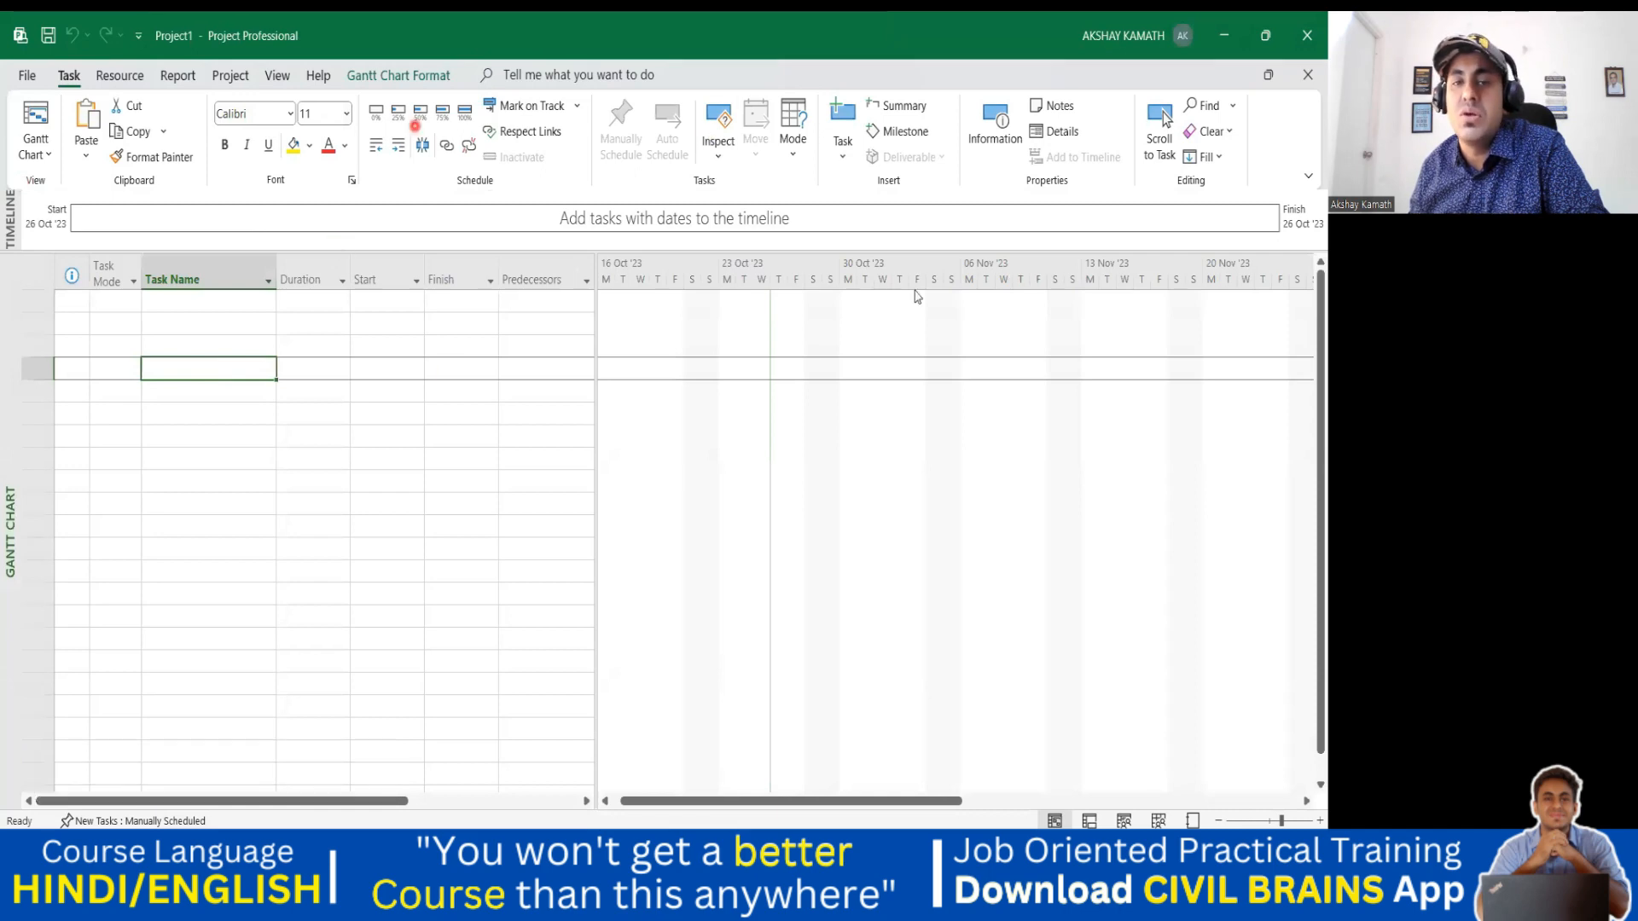
pyautogui.click(401, 526)
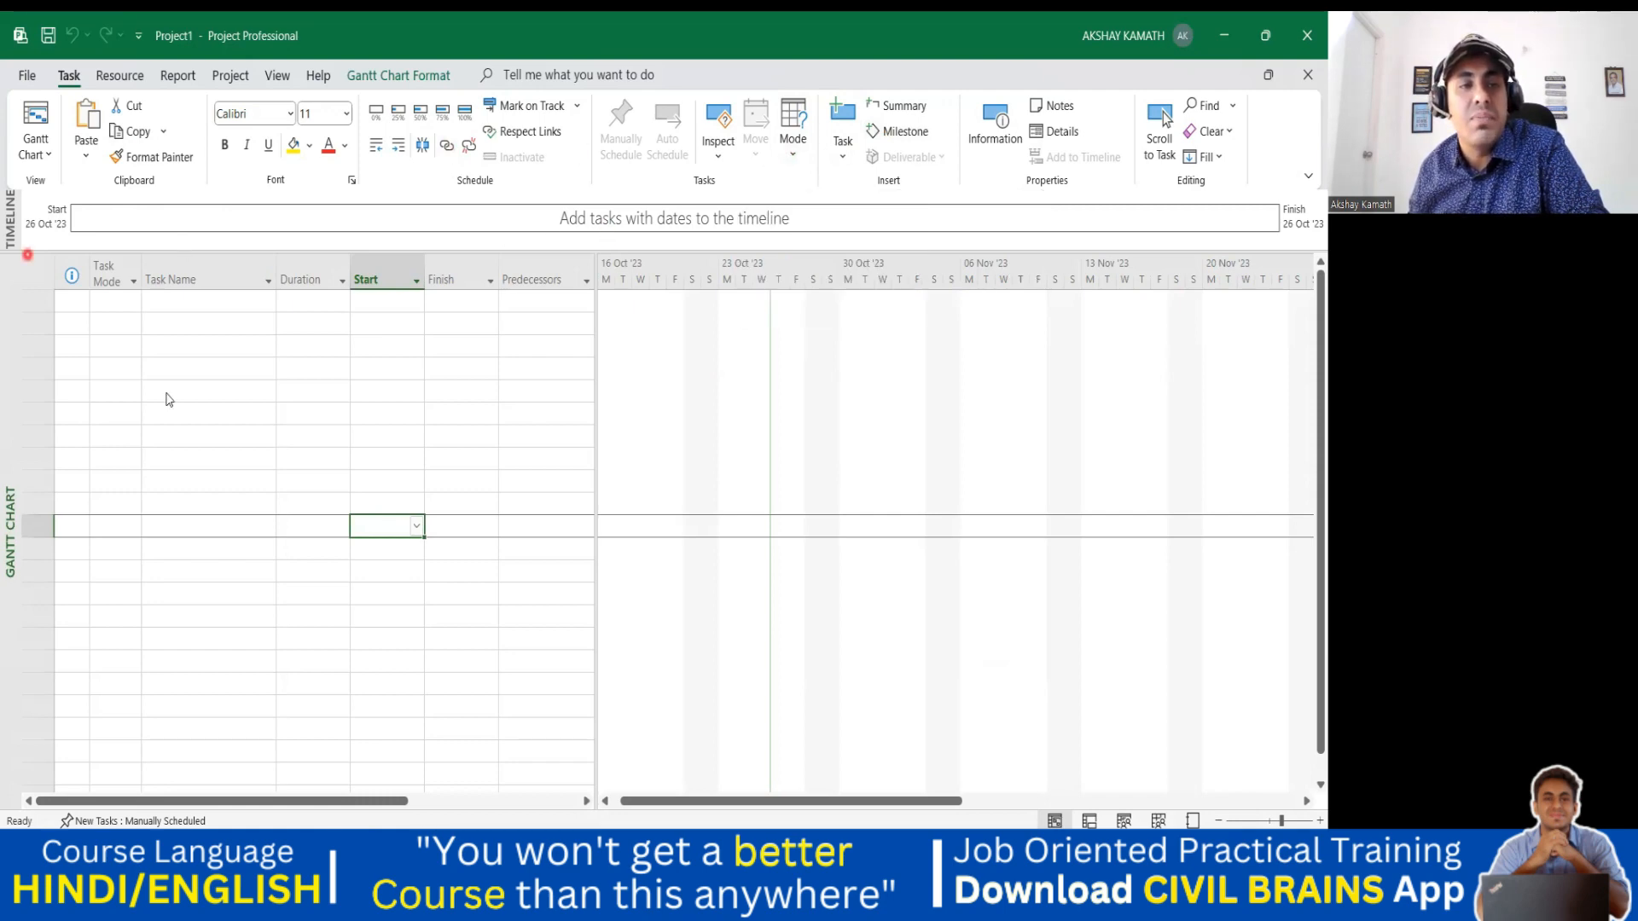
pyautogui.click(691, 449)
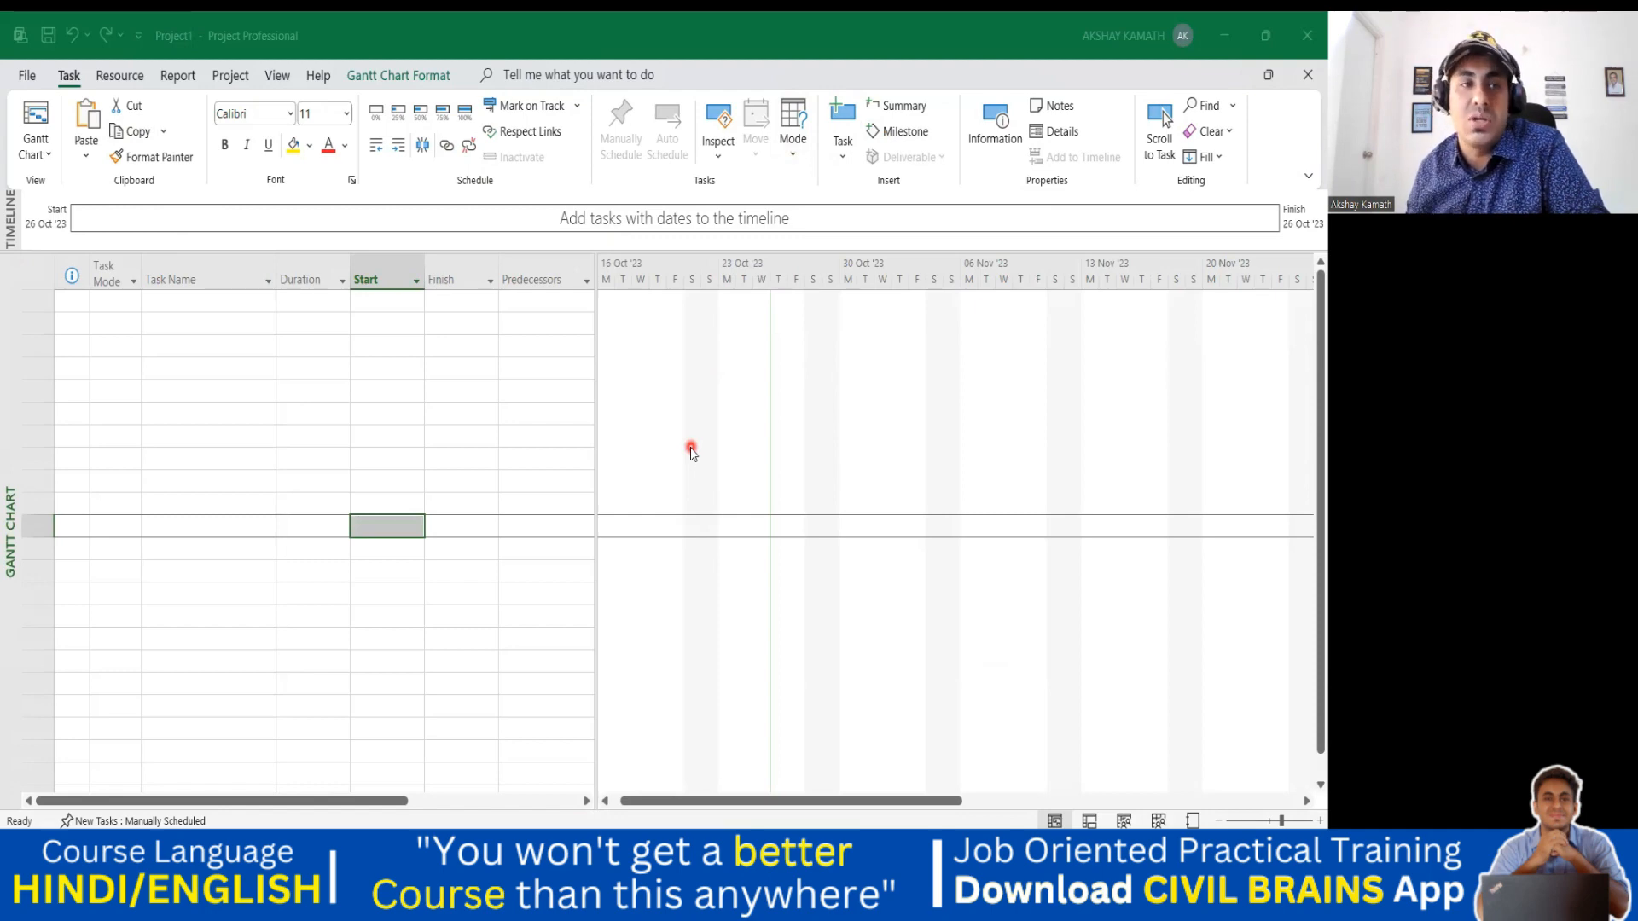
# Start saving the new project as a file on this PC, with the Desktop as the destination folder.
pyautogui.click(25, 78)
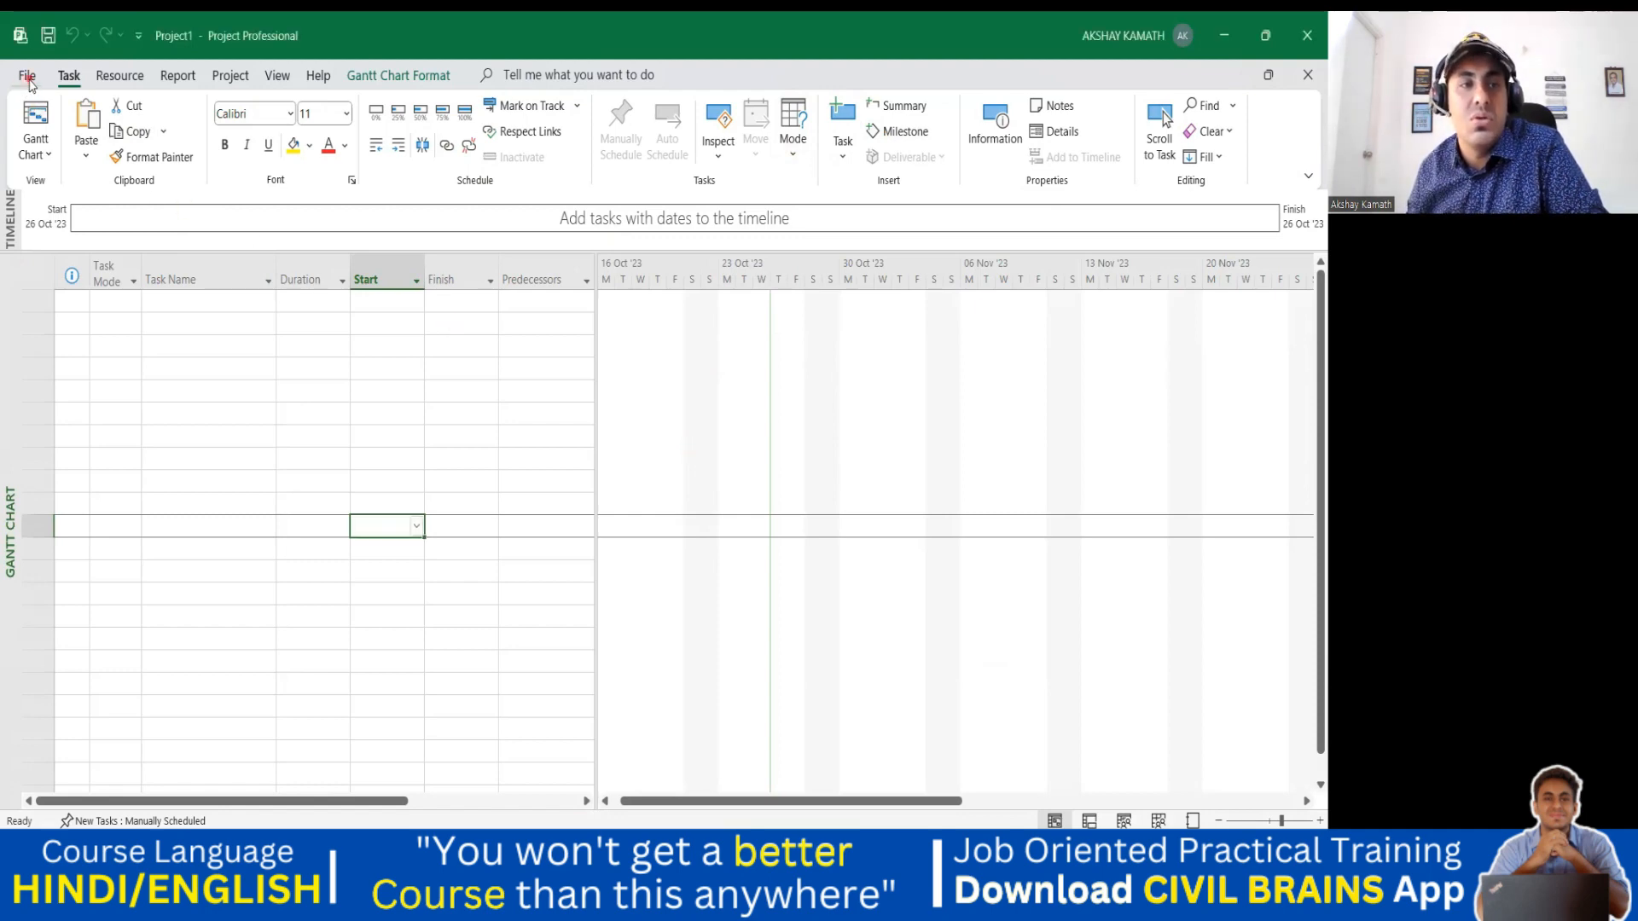
pyautogui.click(27, 78)
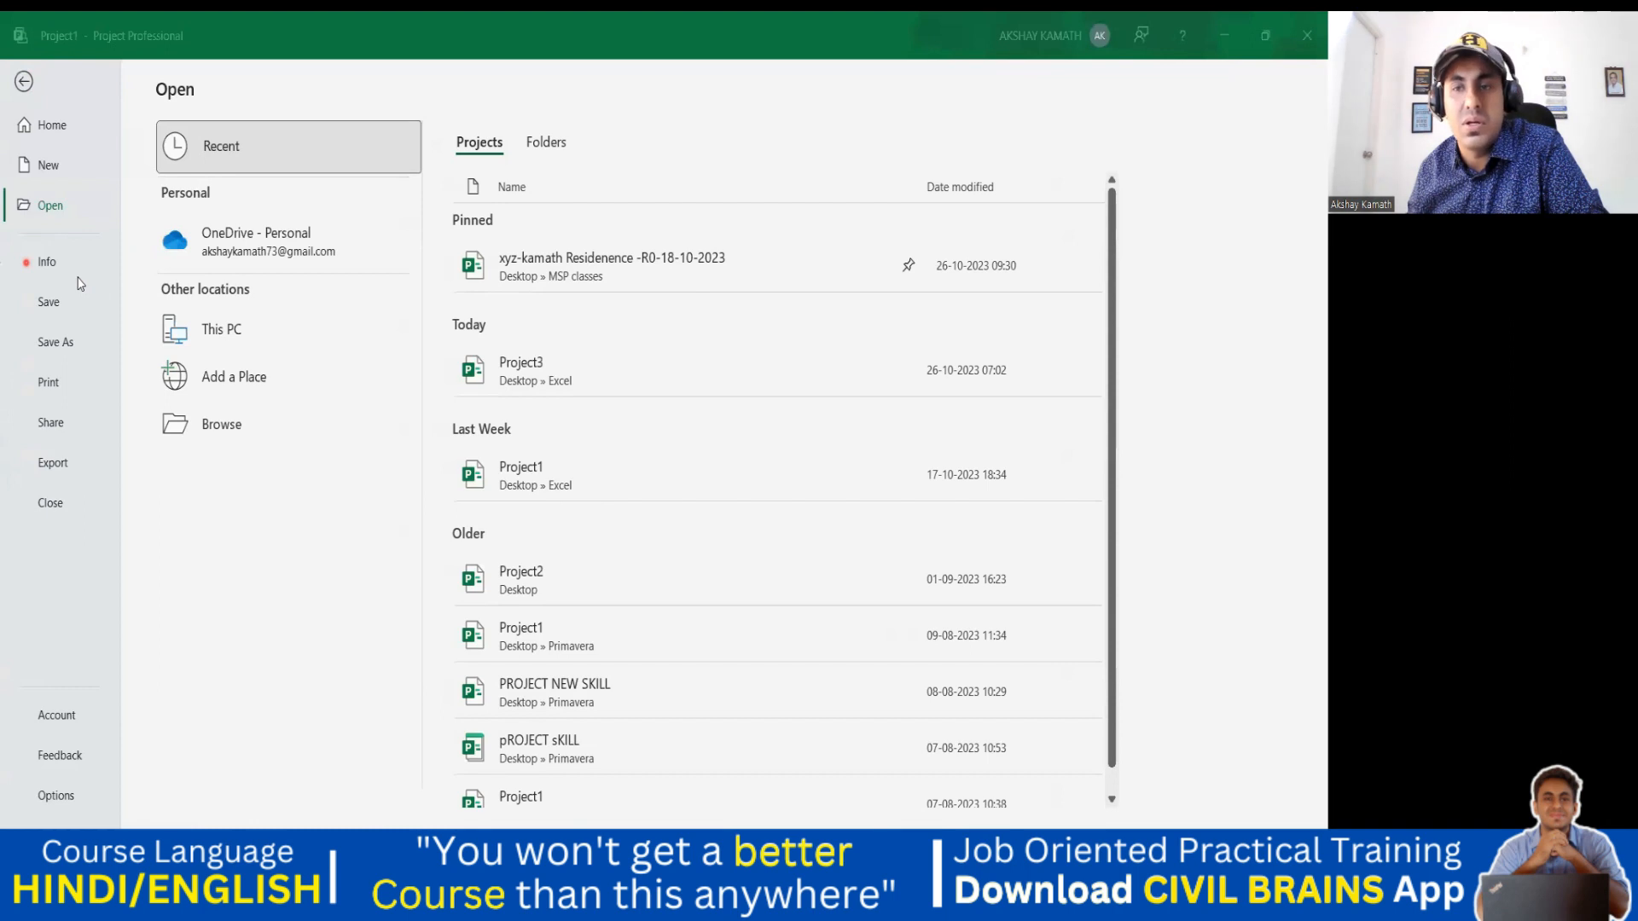
pyautogui.click(49, 305)
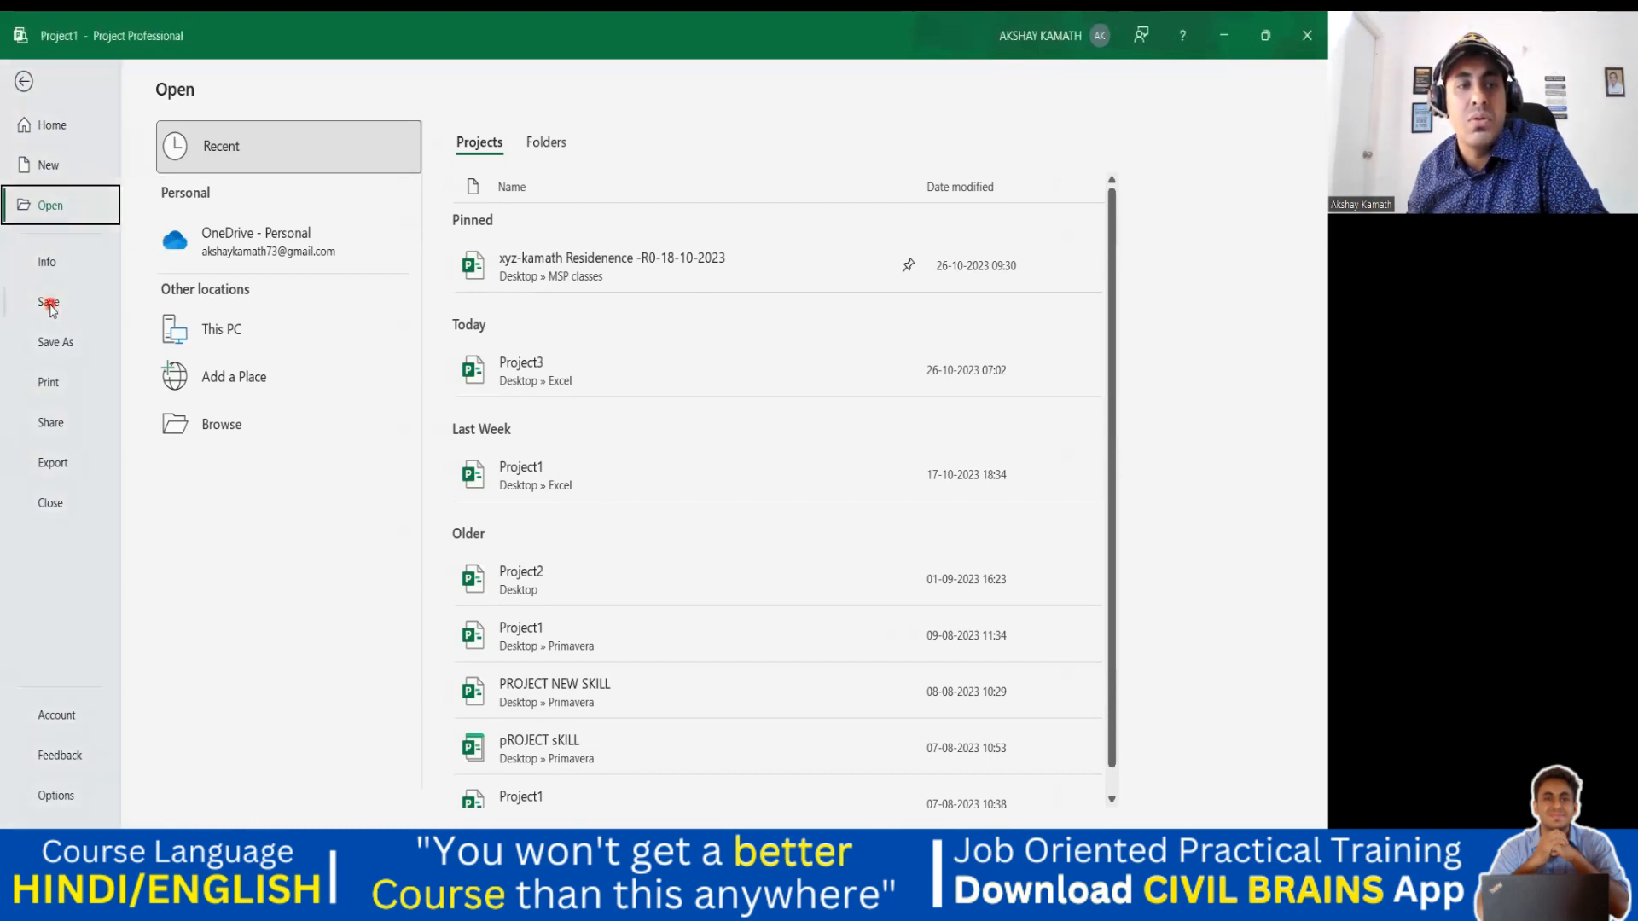
pyautogui.click(58, 344)
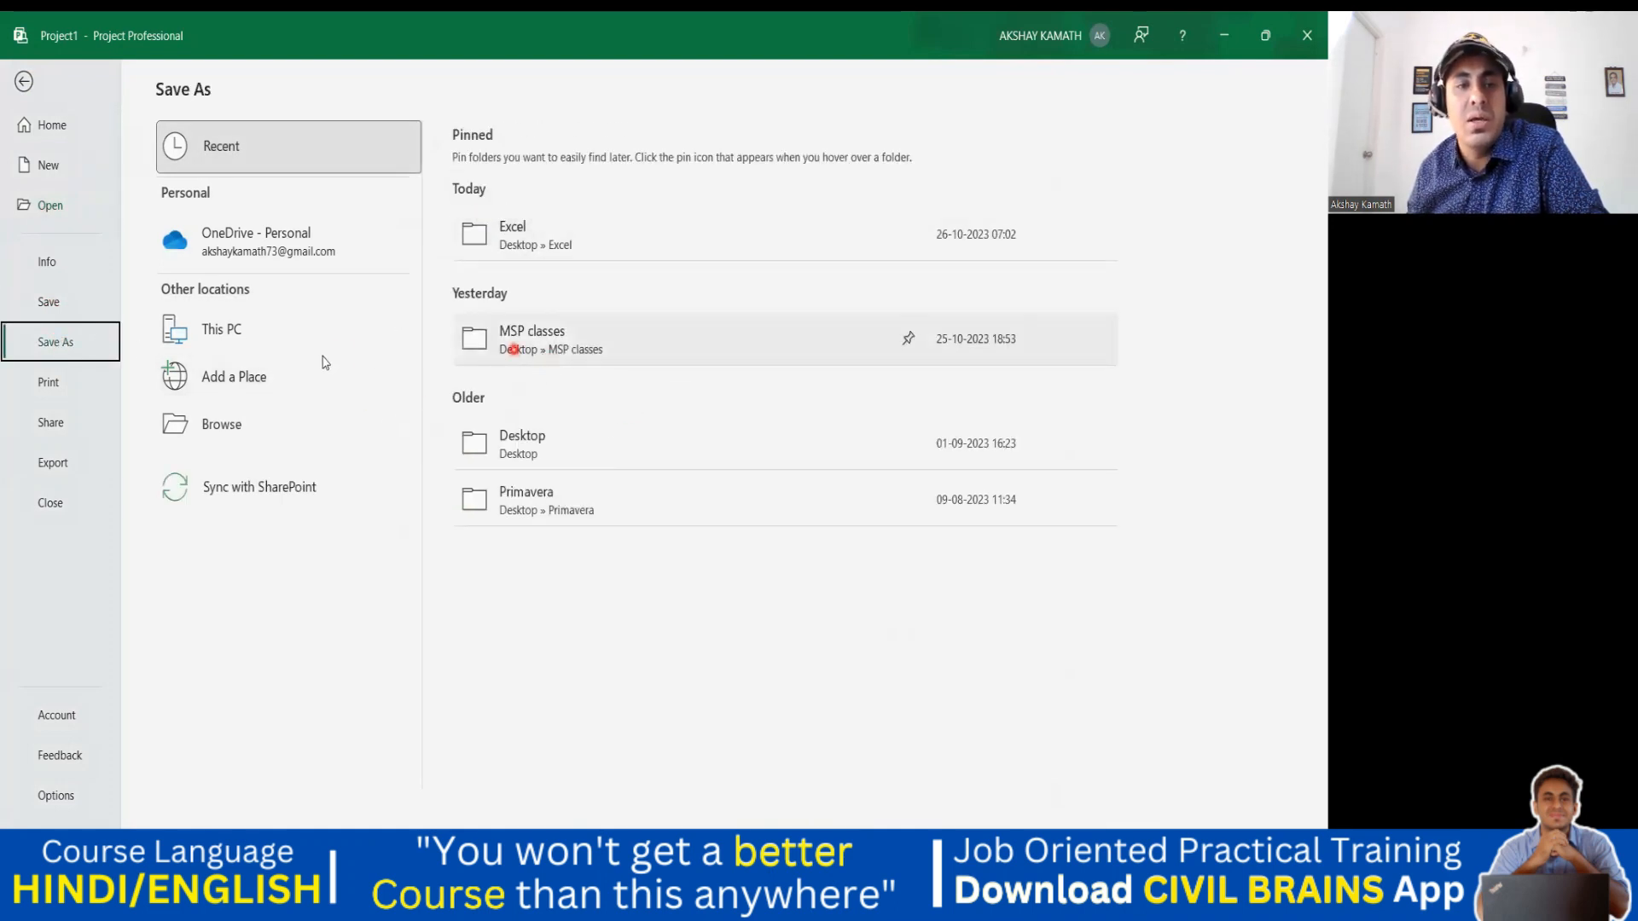
pyautogui.click(249, 336)
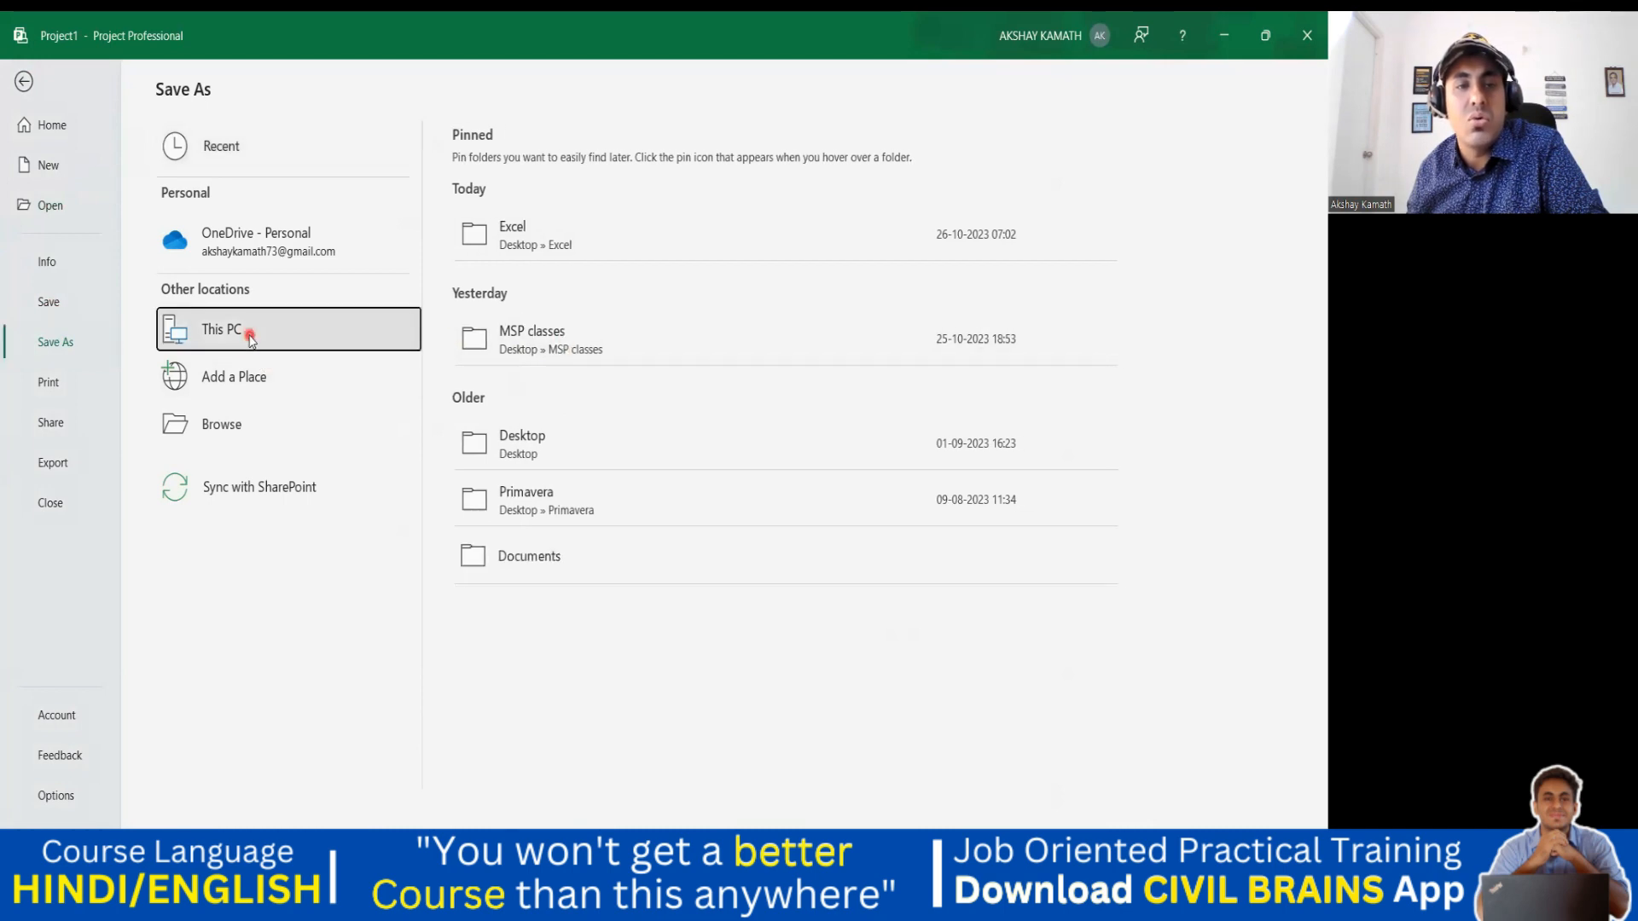
pyautogui.click(249, 336)
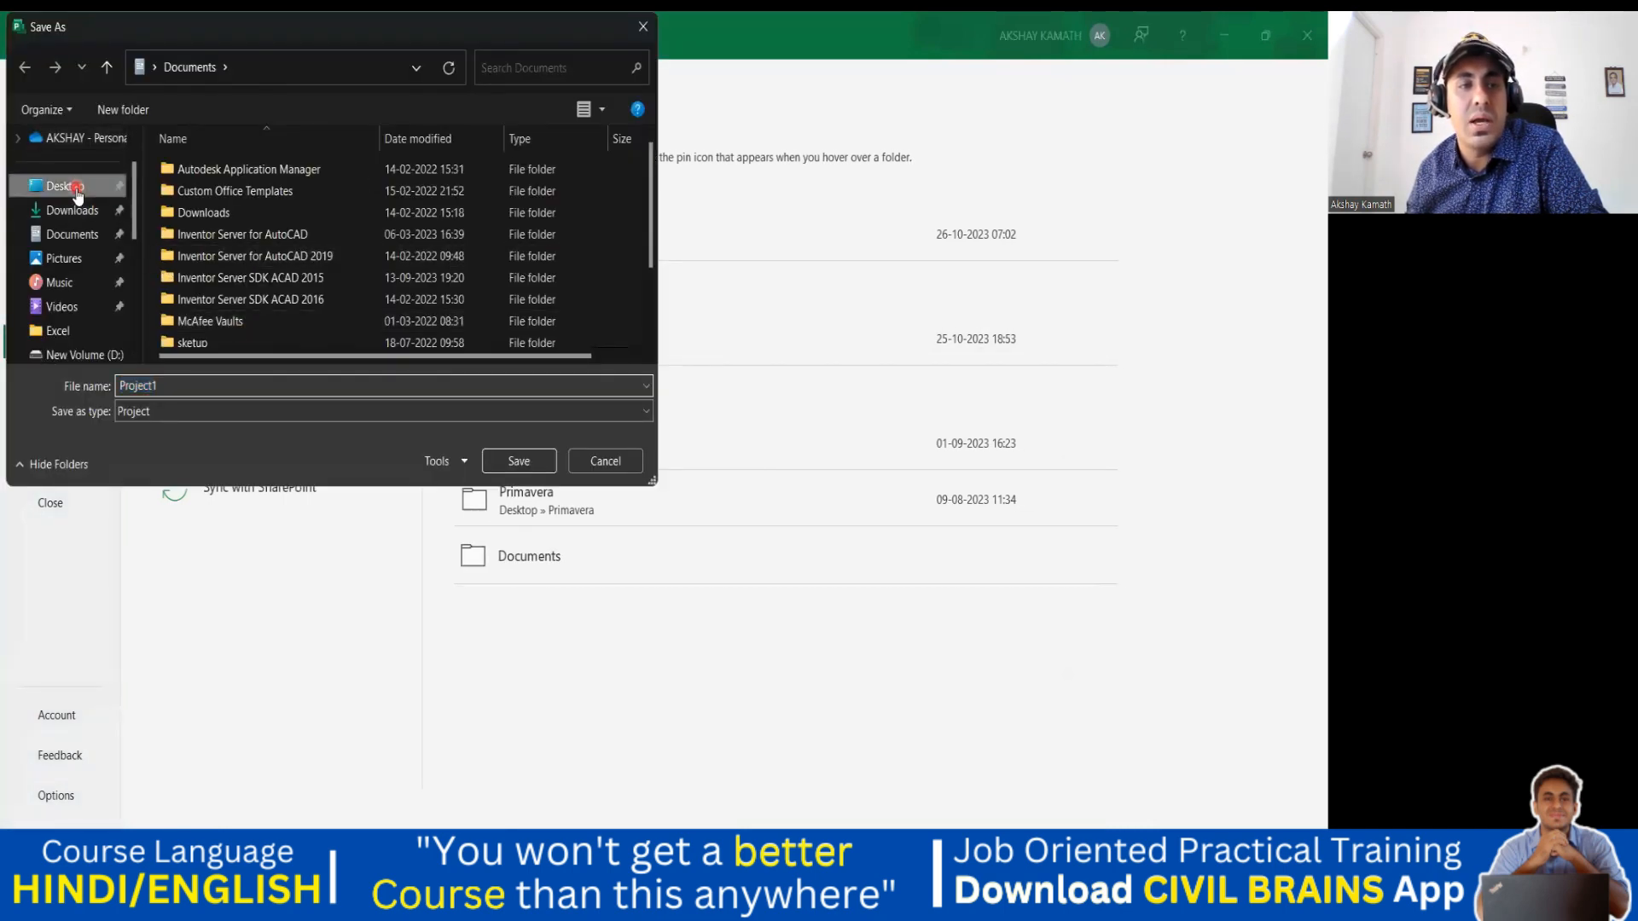
pyautogui.click(75, 187)
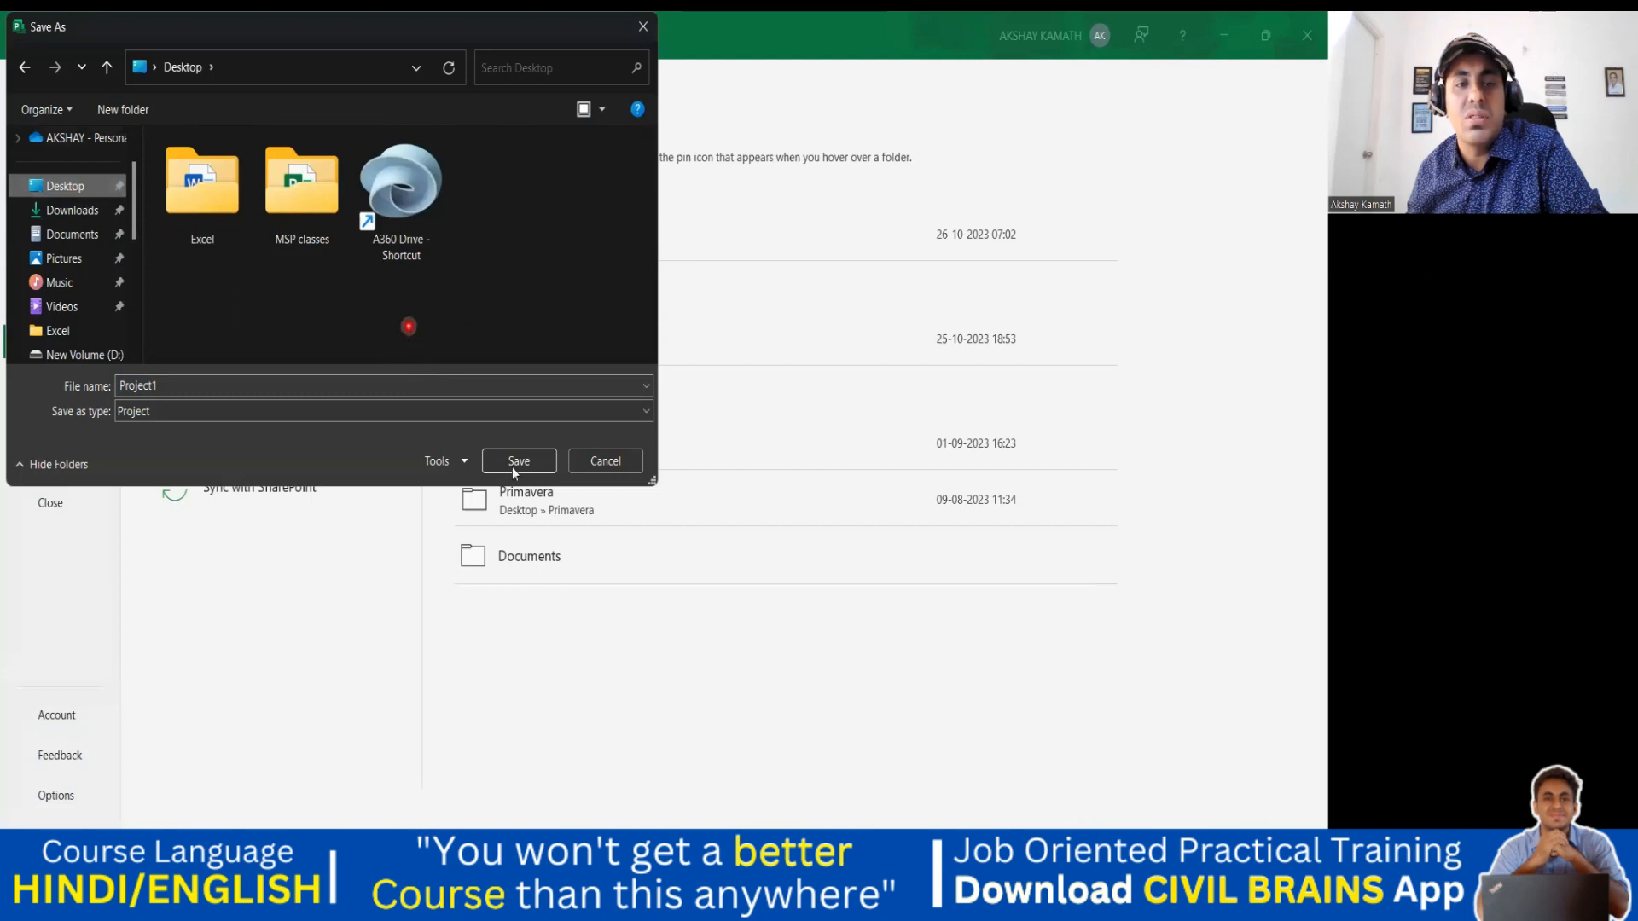
# Replace the default file name with the project code prefix "Re-01-".
pyautogui.doubleClick(307, 386)
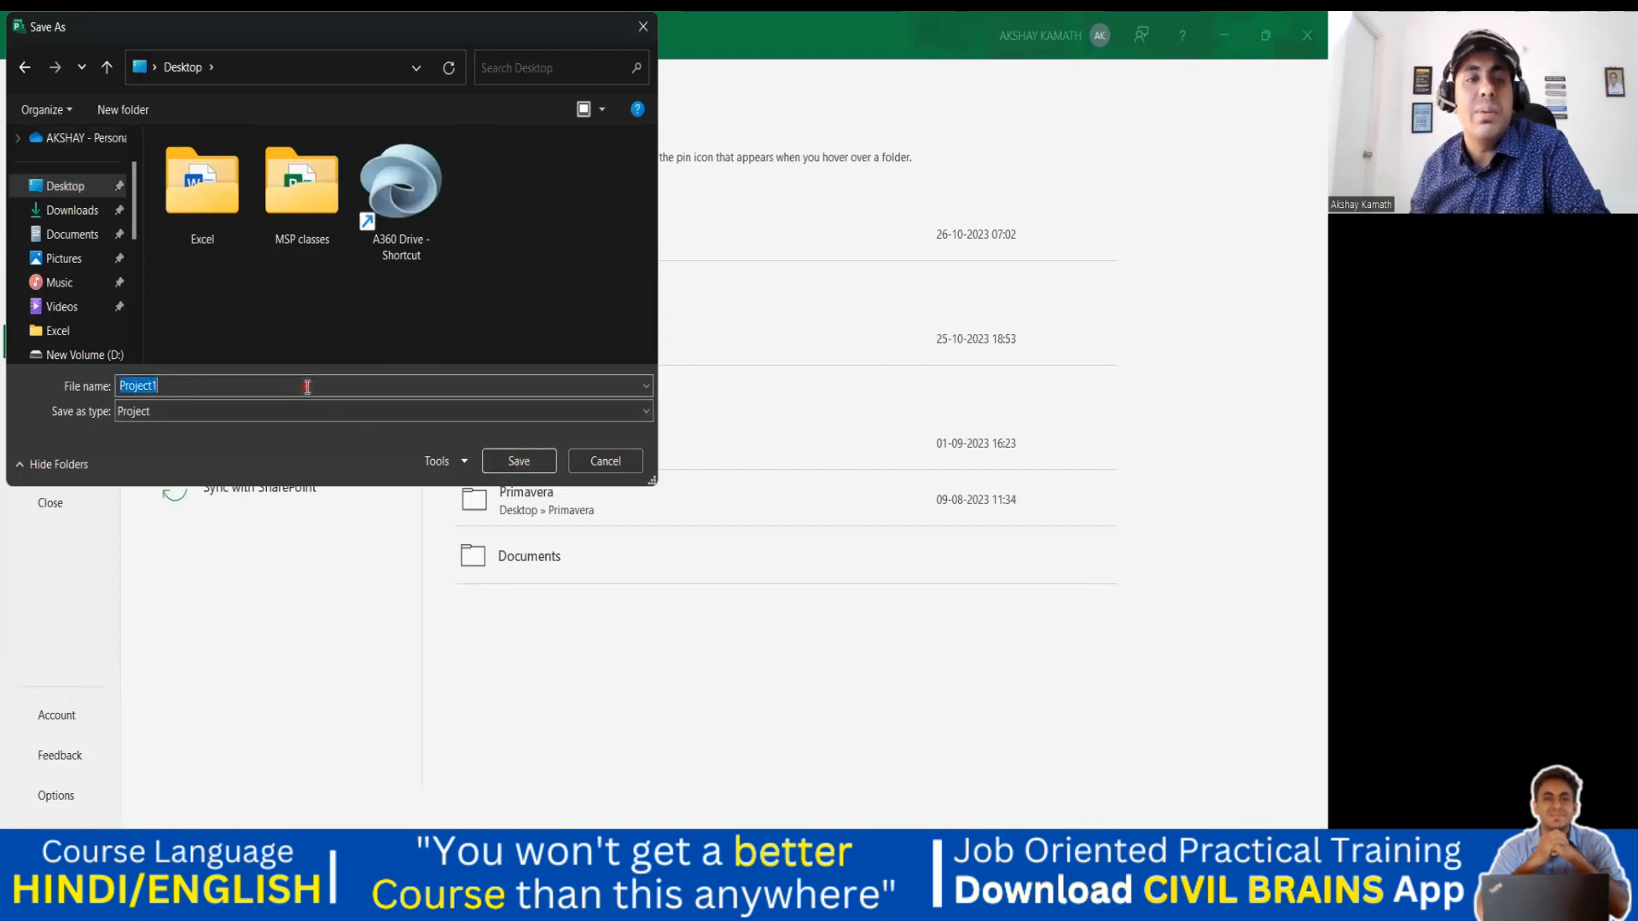
pyautogui.press('BackSpace')
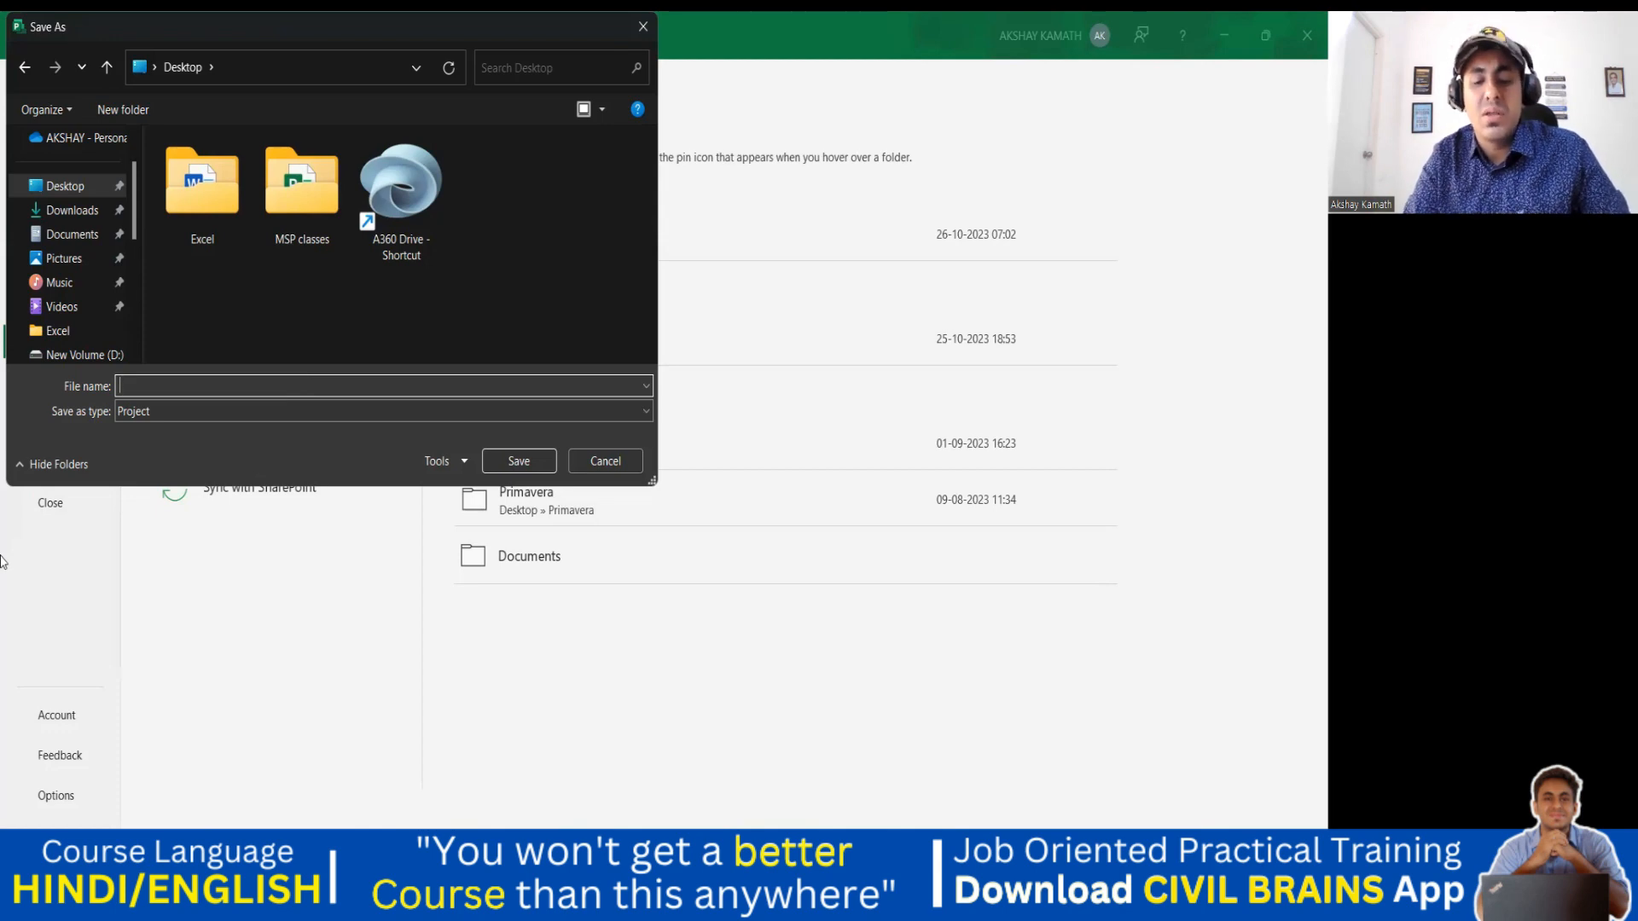
pyautogui.write('r')
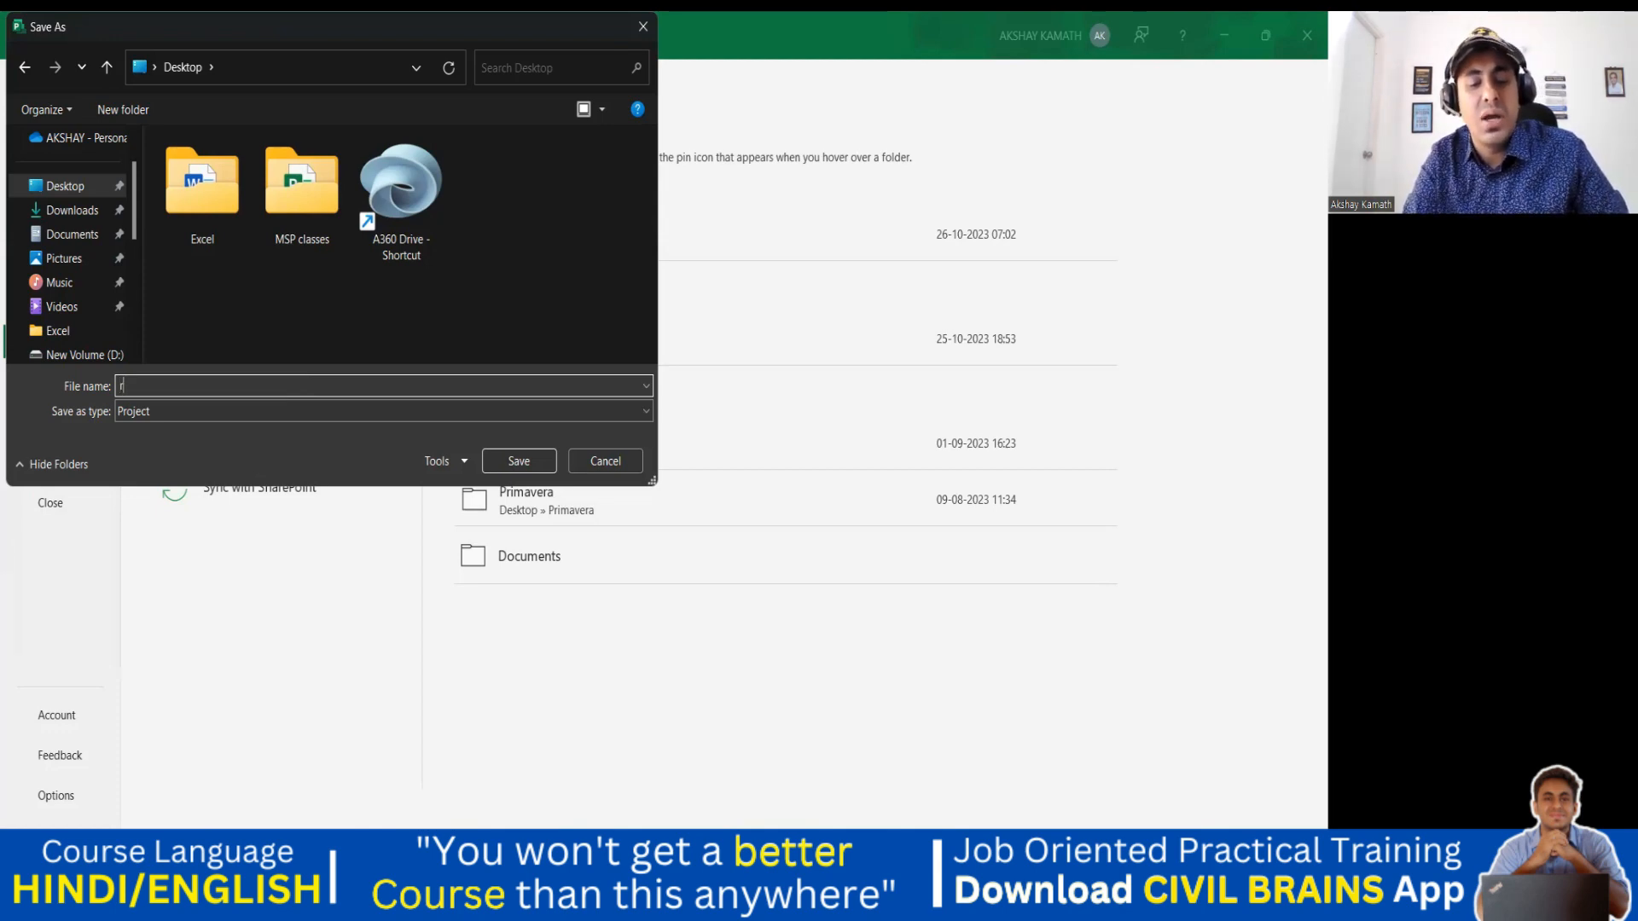
pyautogui.write('e')
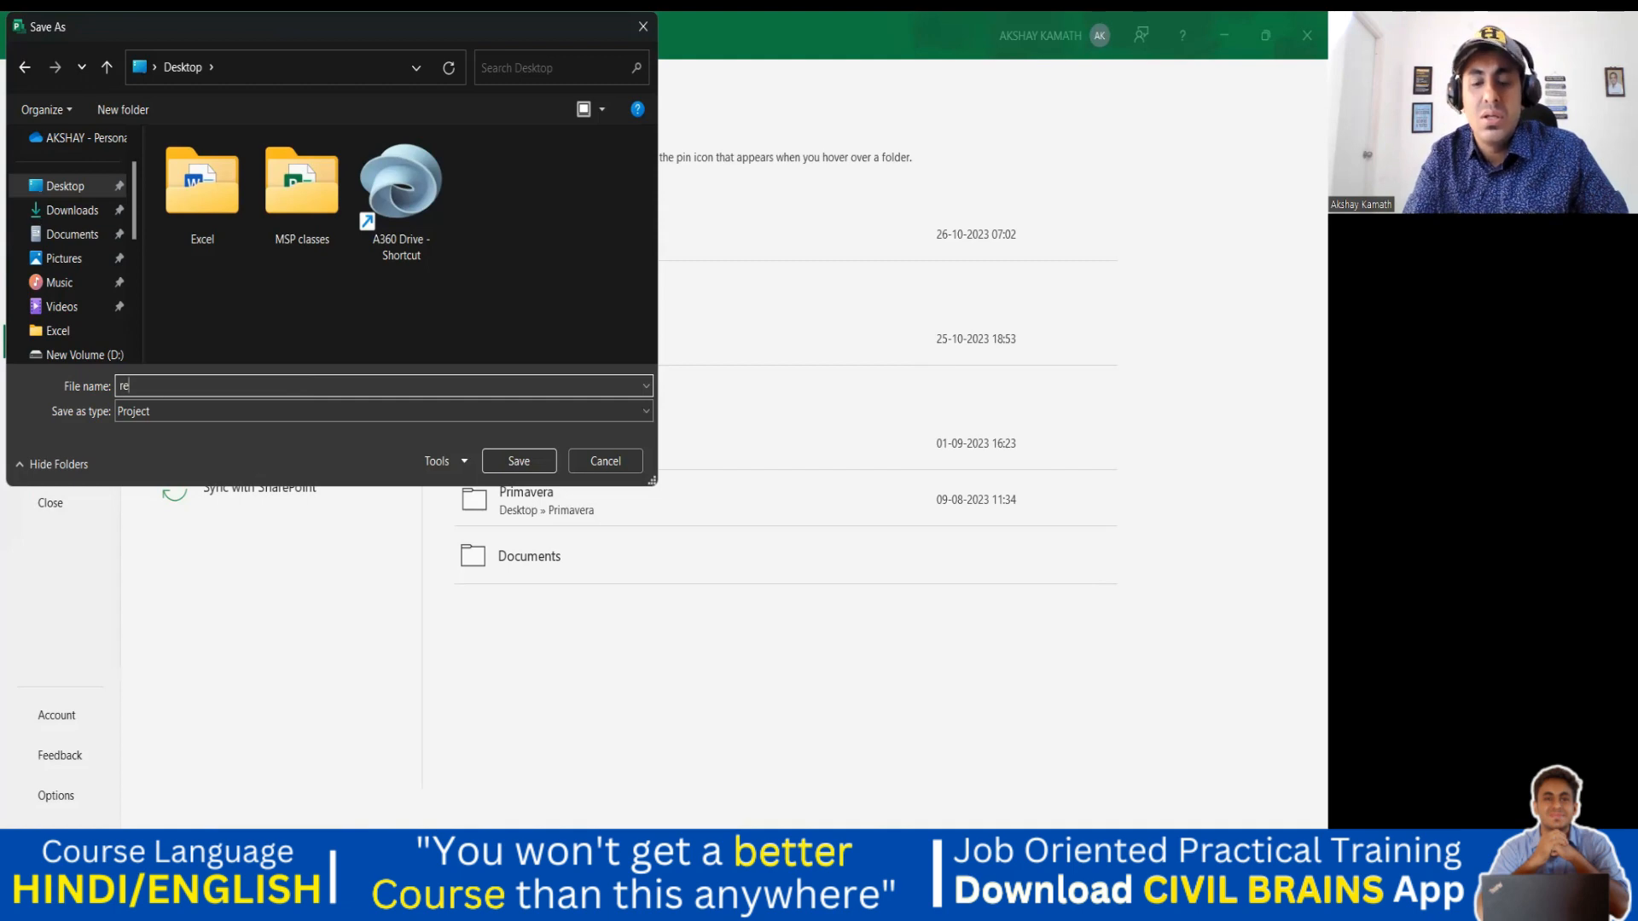
pyautogui.press('BackSpace')
pyautogui.press('BackSpace')
pyautogui.write('R')
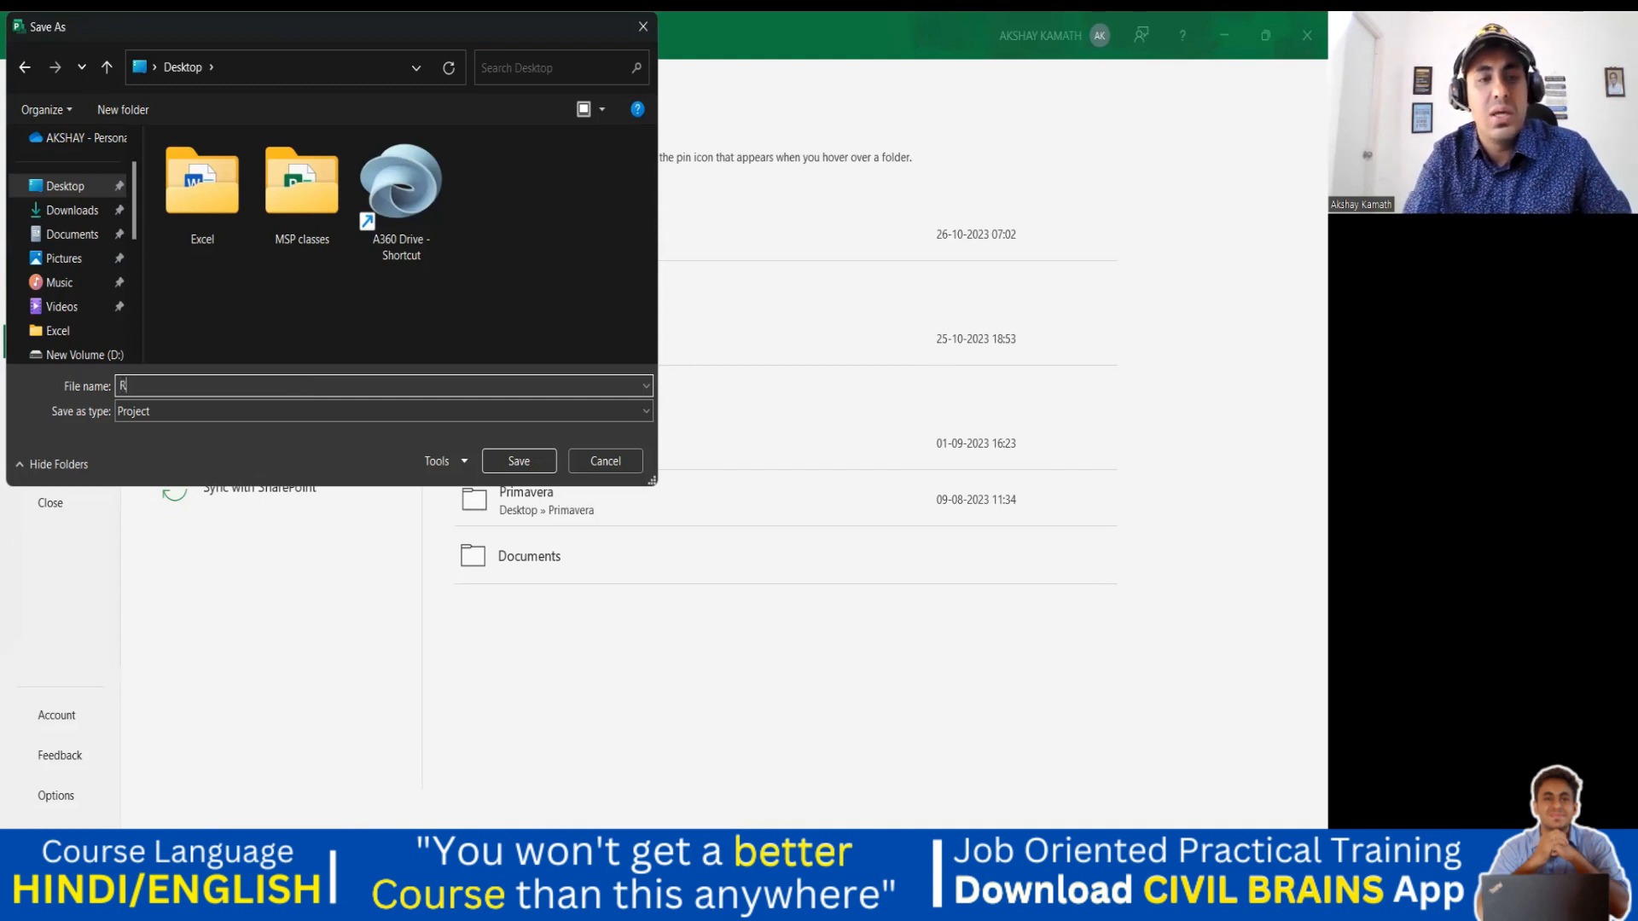
pyautogui.write('e-')
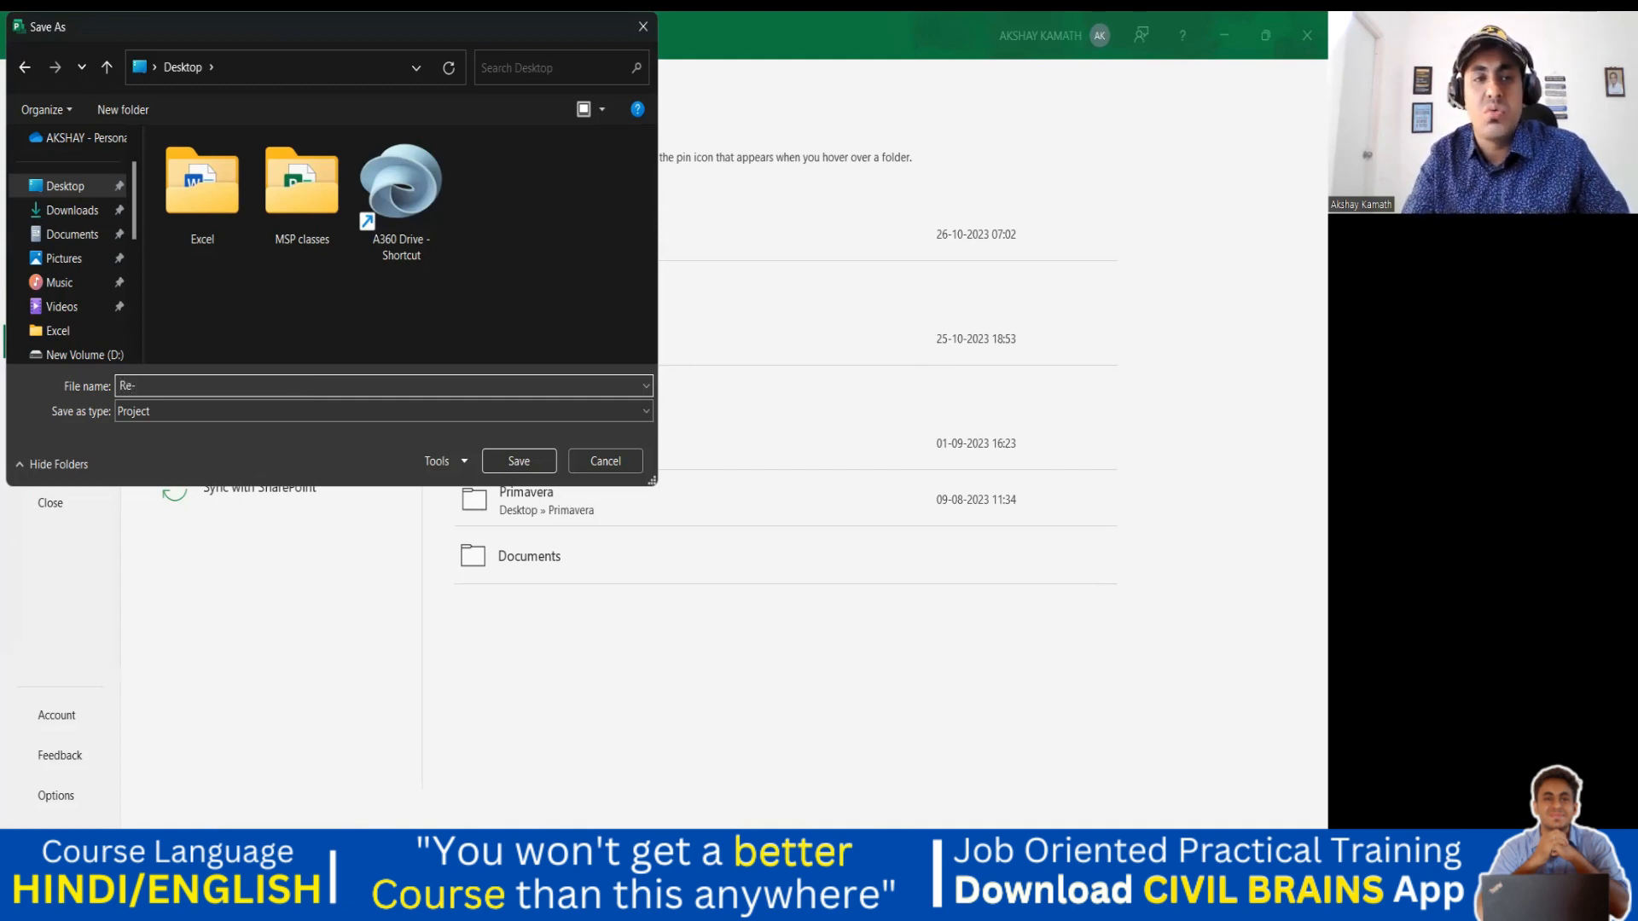
pyautogui.write('01')
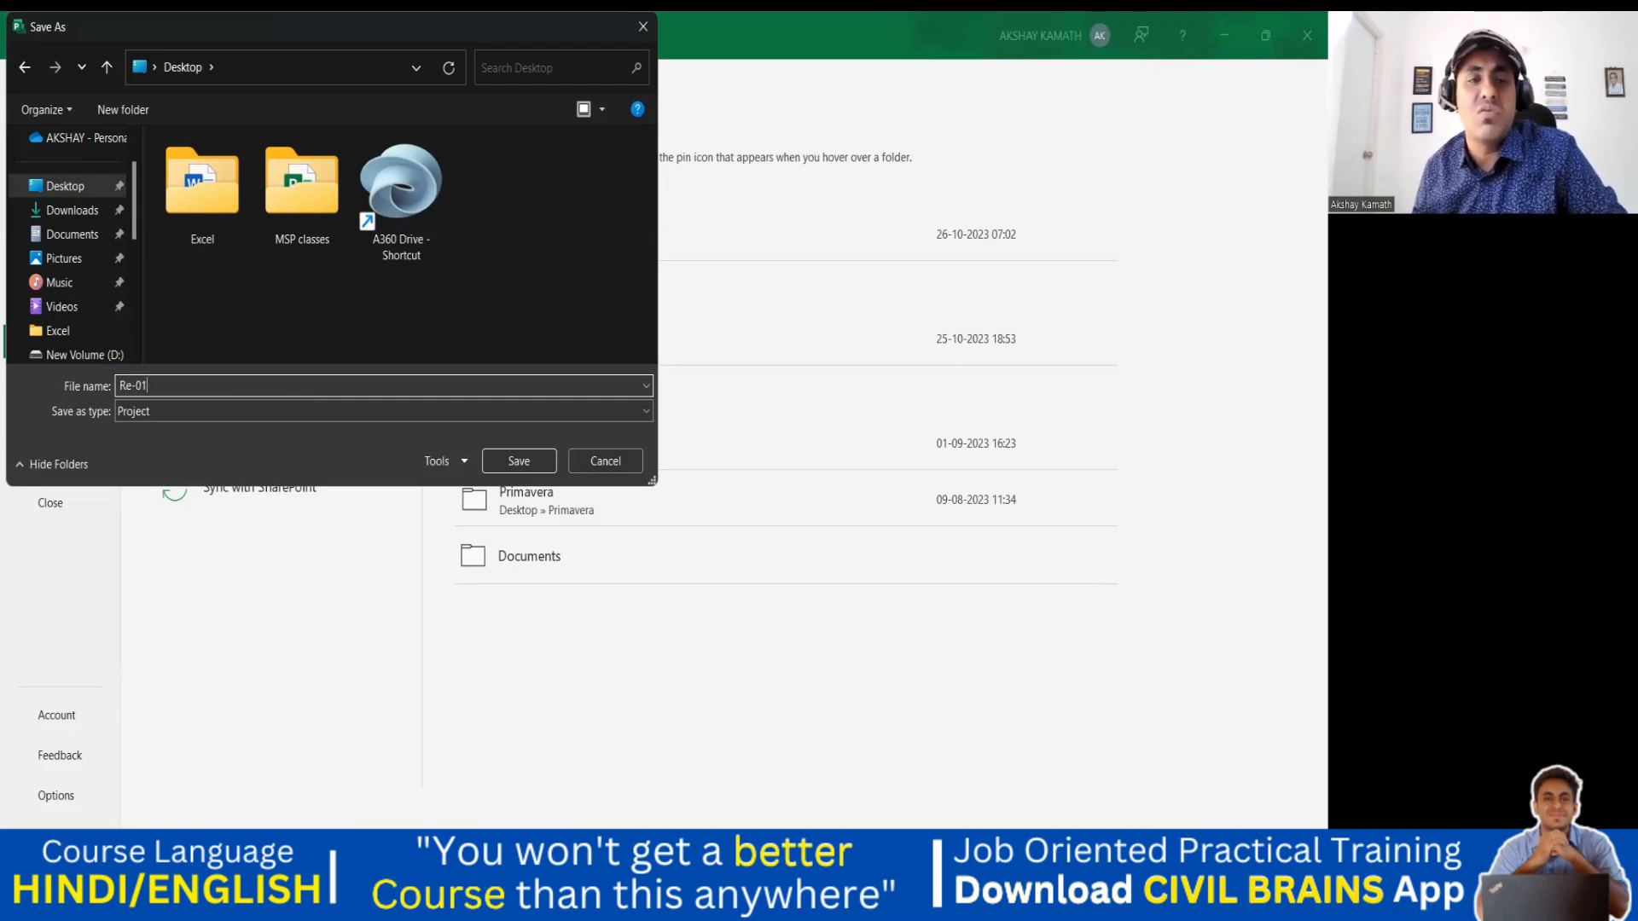
pyautogui.click(225, 386)
pyautogui.write('-')
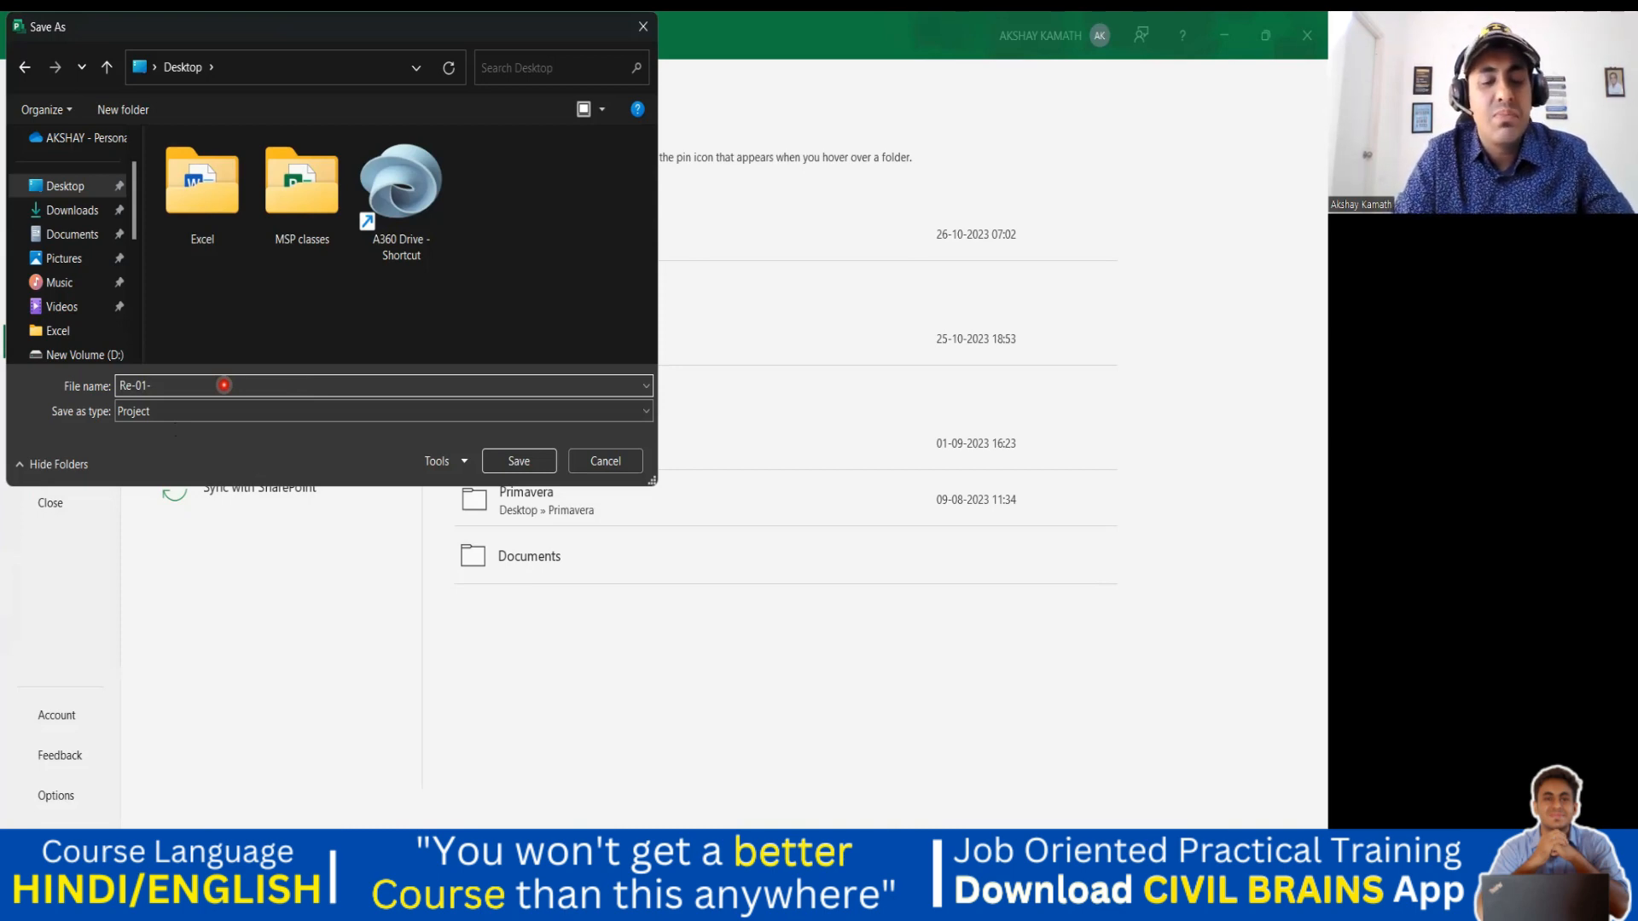
# Append the owner's surname followed by " Residentce-R" to the file name.
pyautogui.write('Kamath')
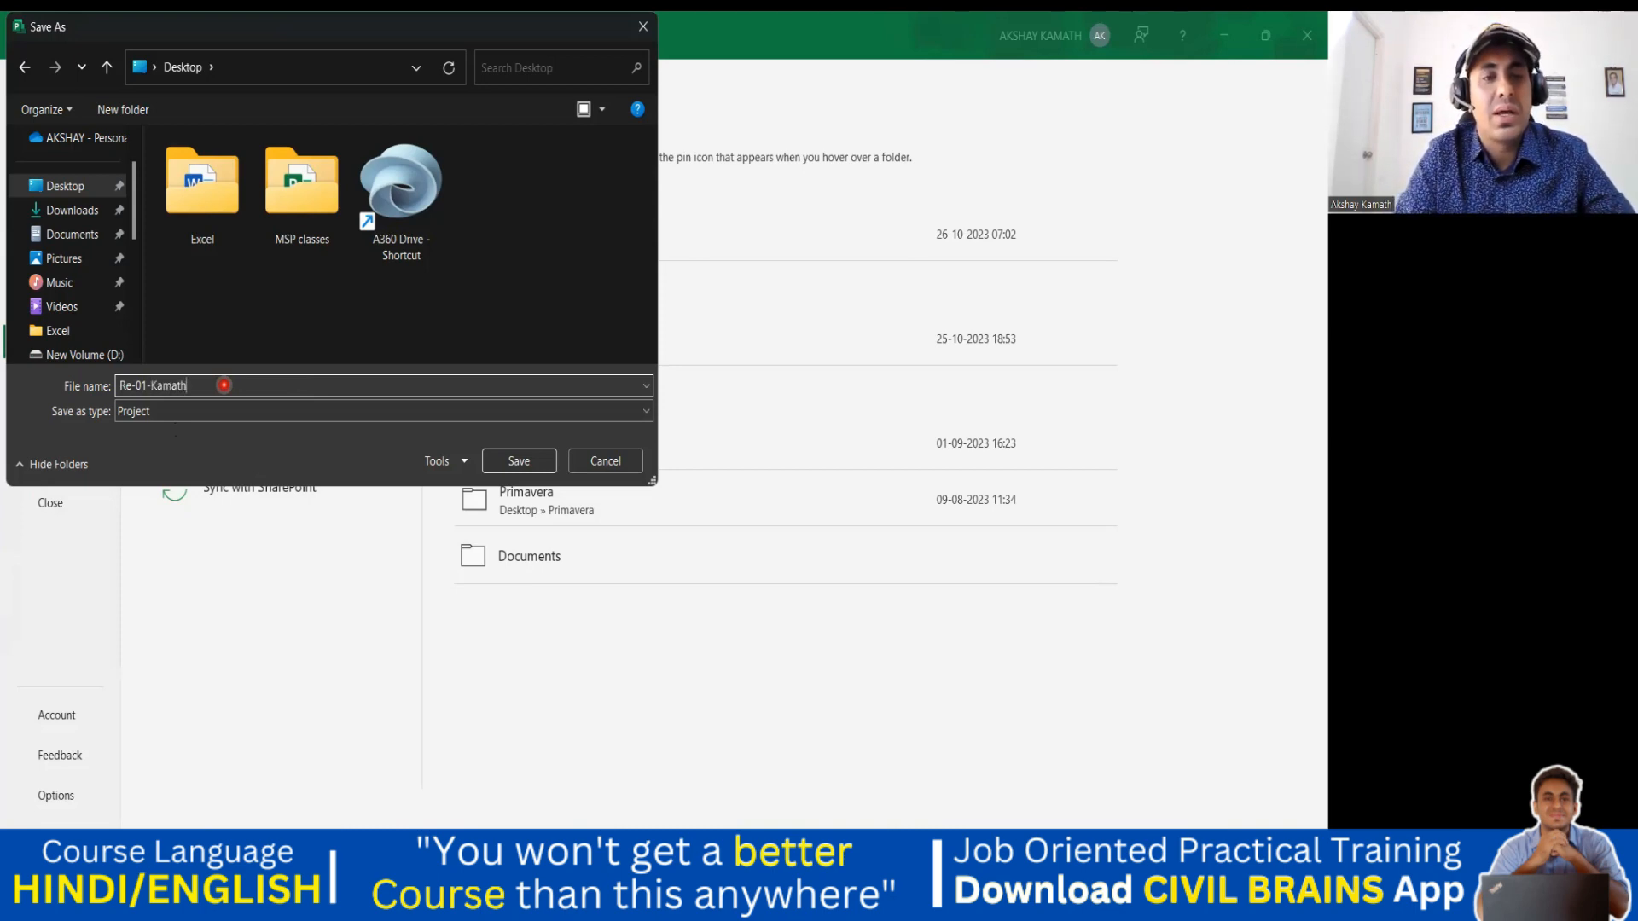
pyautogui.write(' Res')
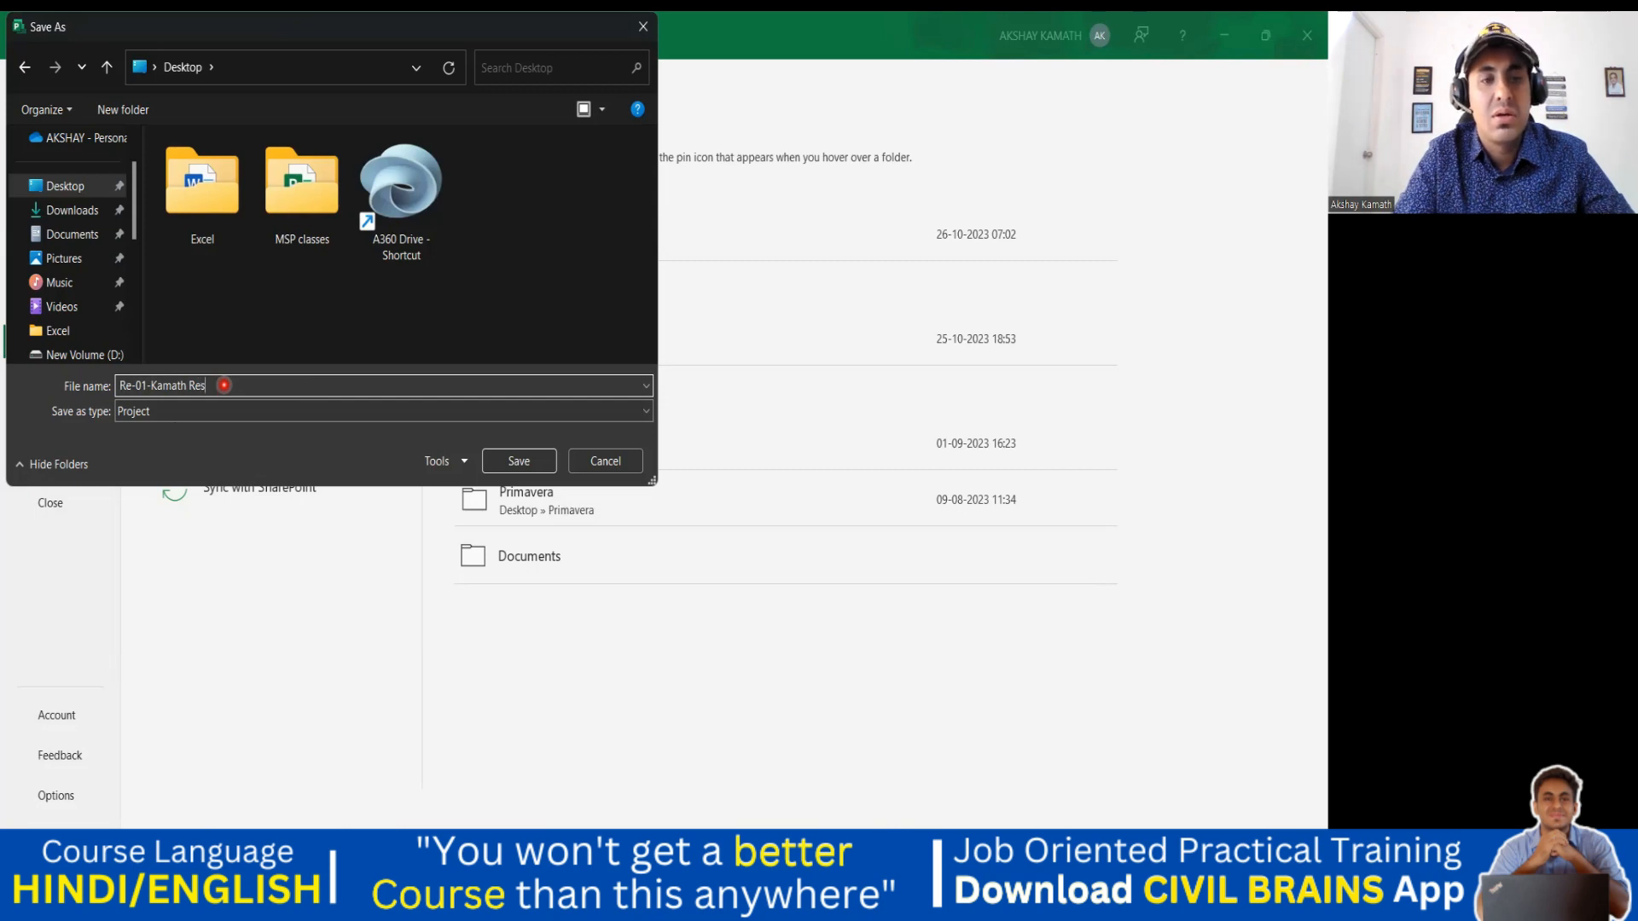
pyautogui.write('identce')
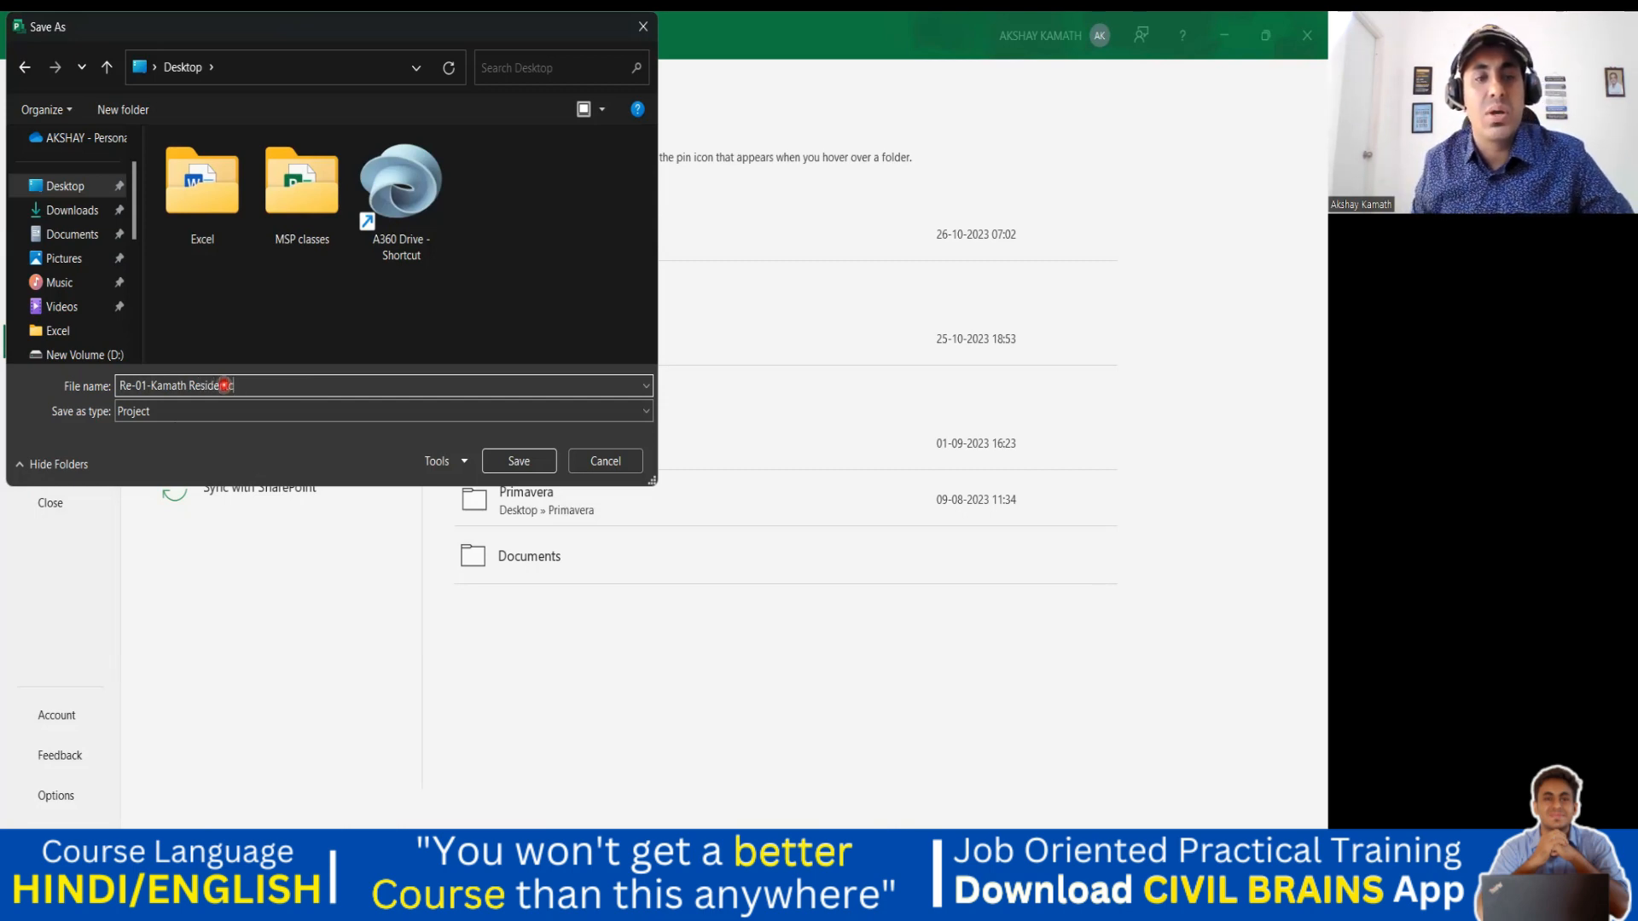
pyautogui.write('-')
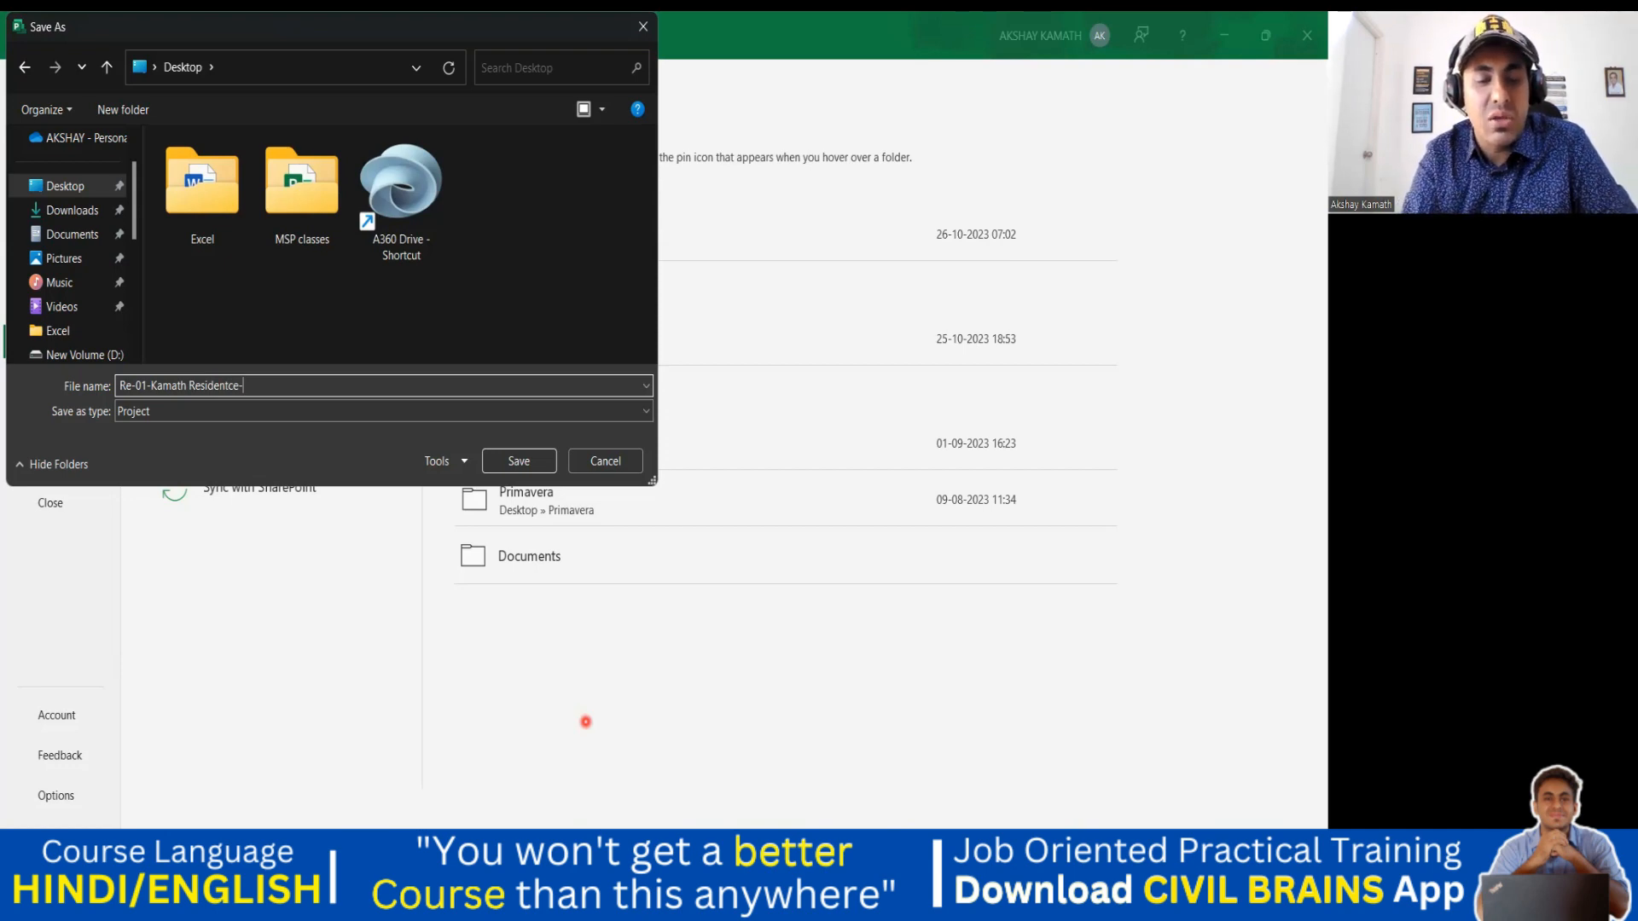
pyautogui.write('rR')
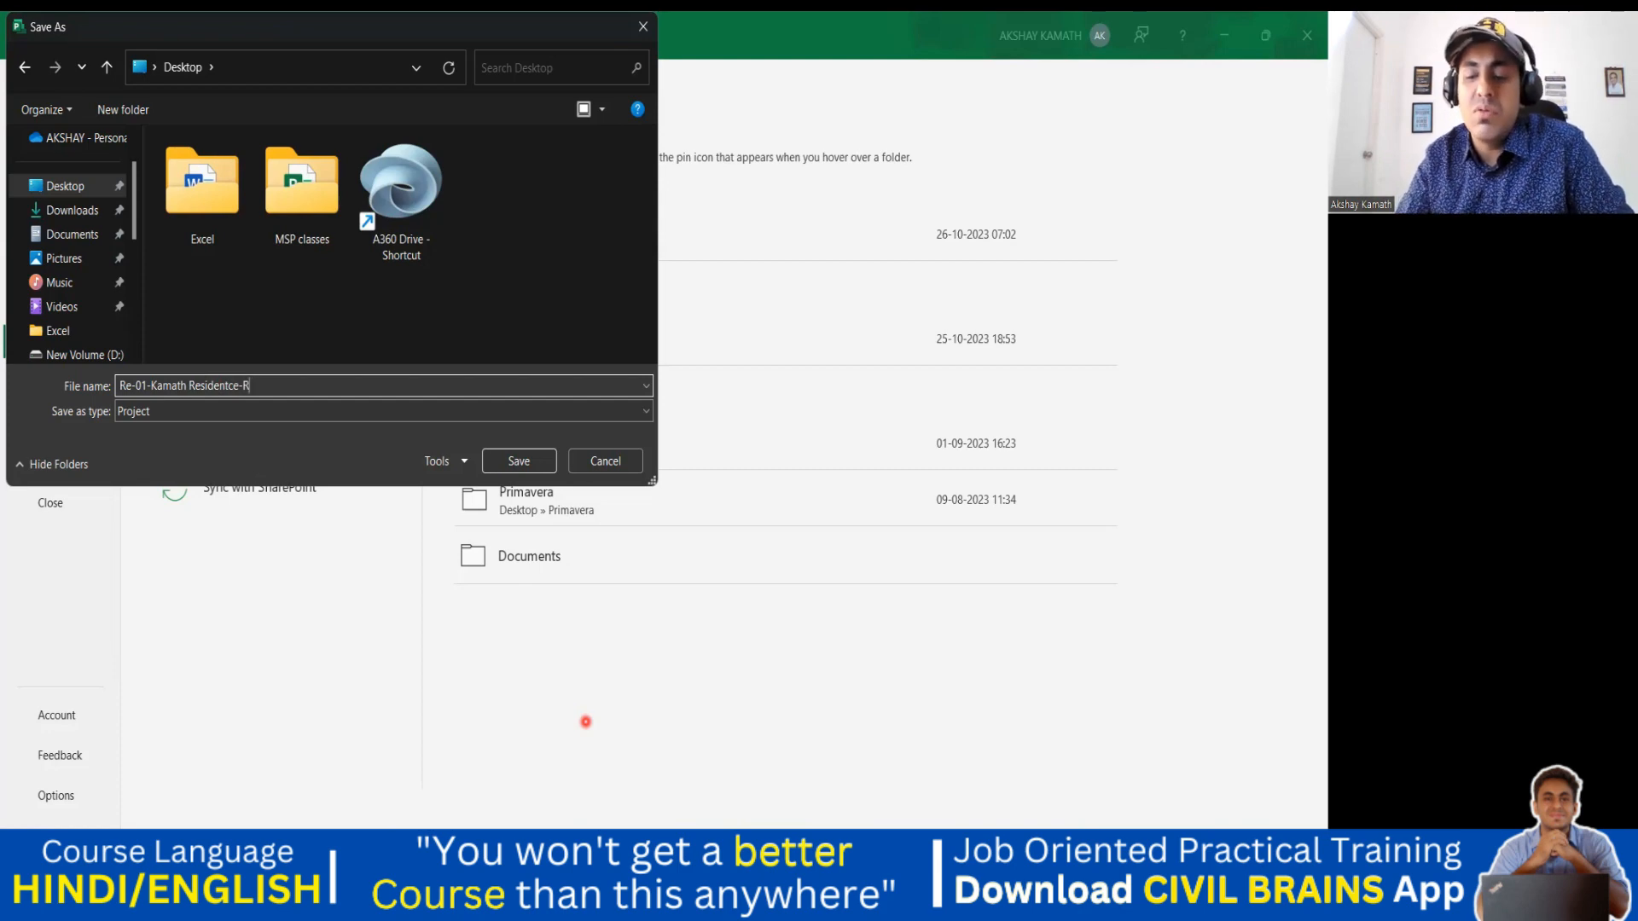
# Try the revision numbers 0, 1 and 2 at the end of the file name.
pyautogui.write('0')
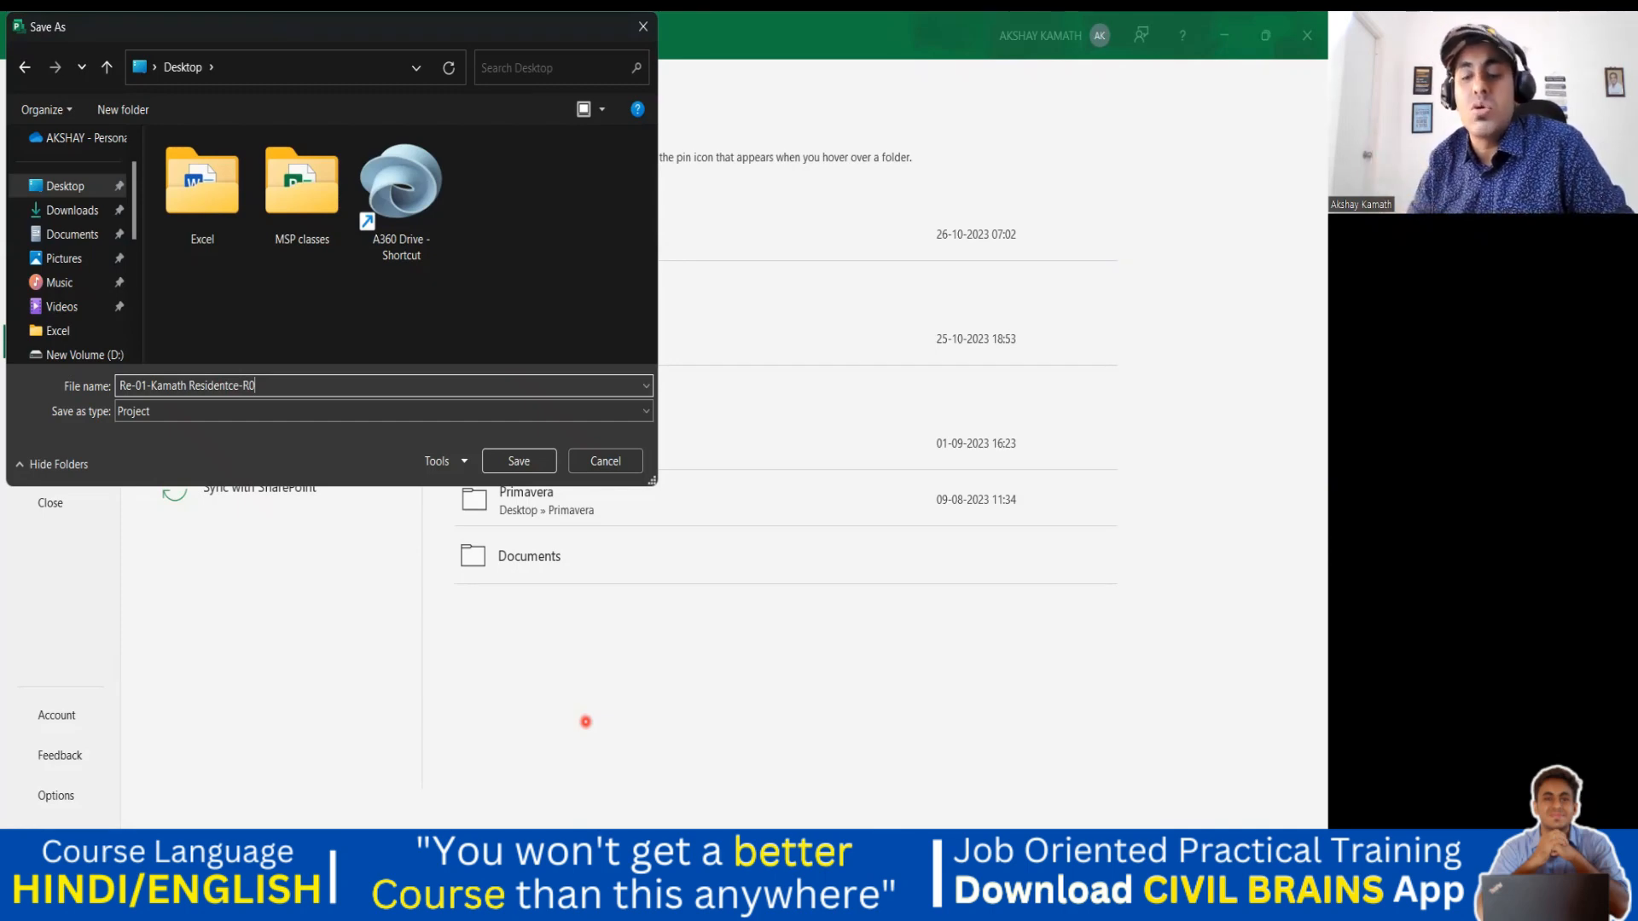
pyautogui.press('BackSpace')
pyautogui.write('1')
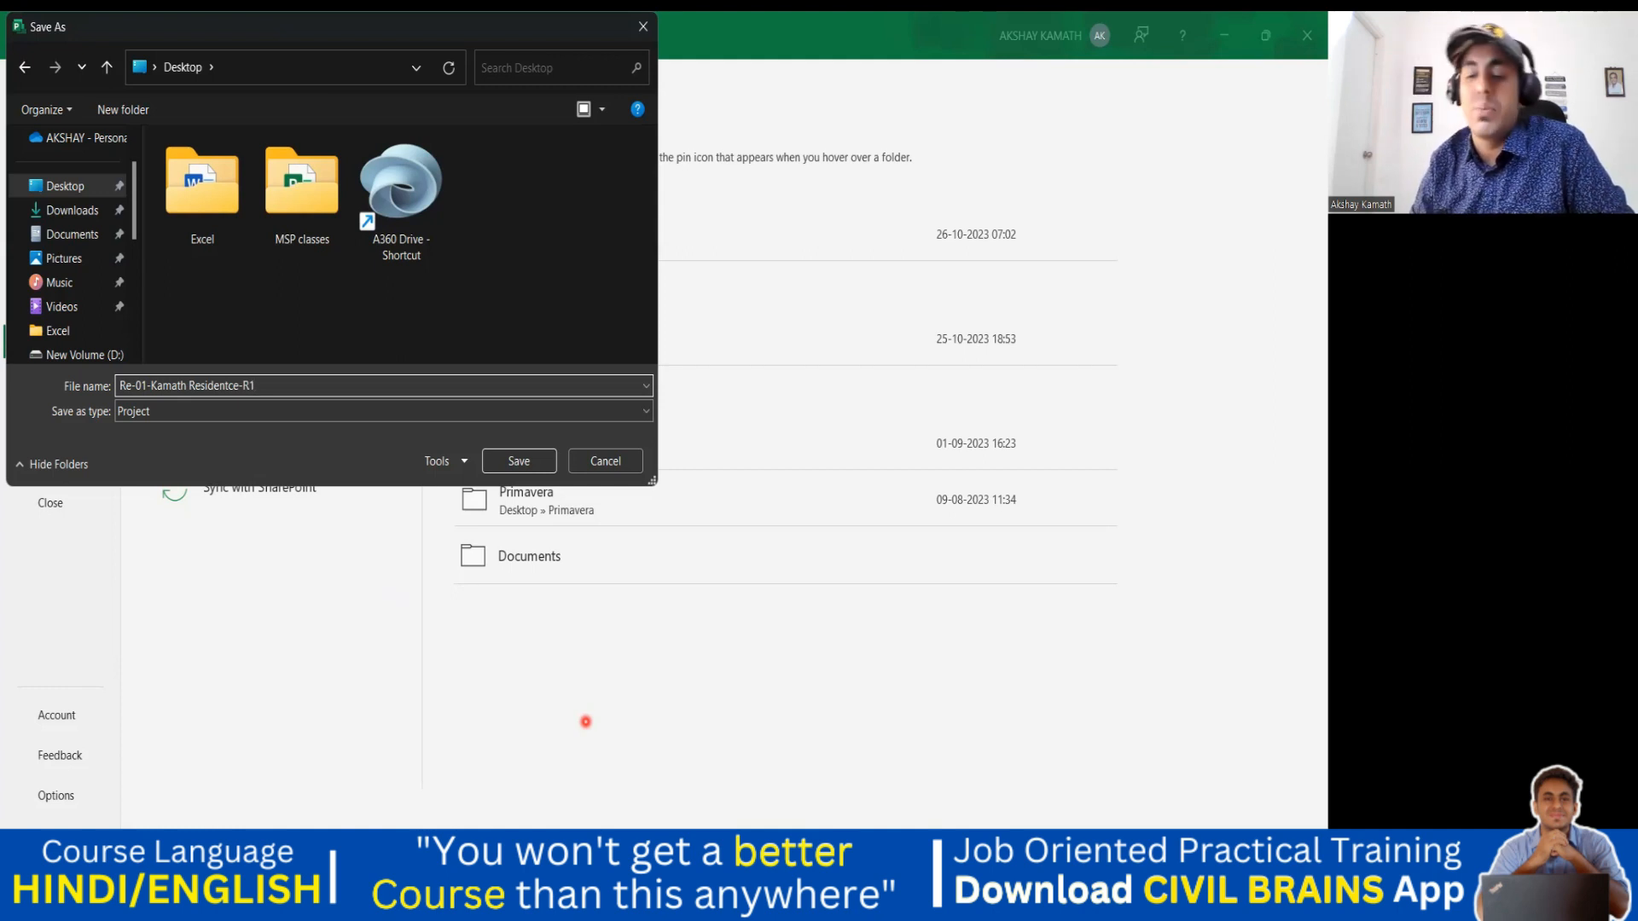
pyautogui.press('BackSpace')
pyautogui.write('2')
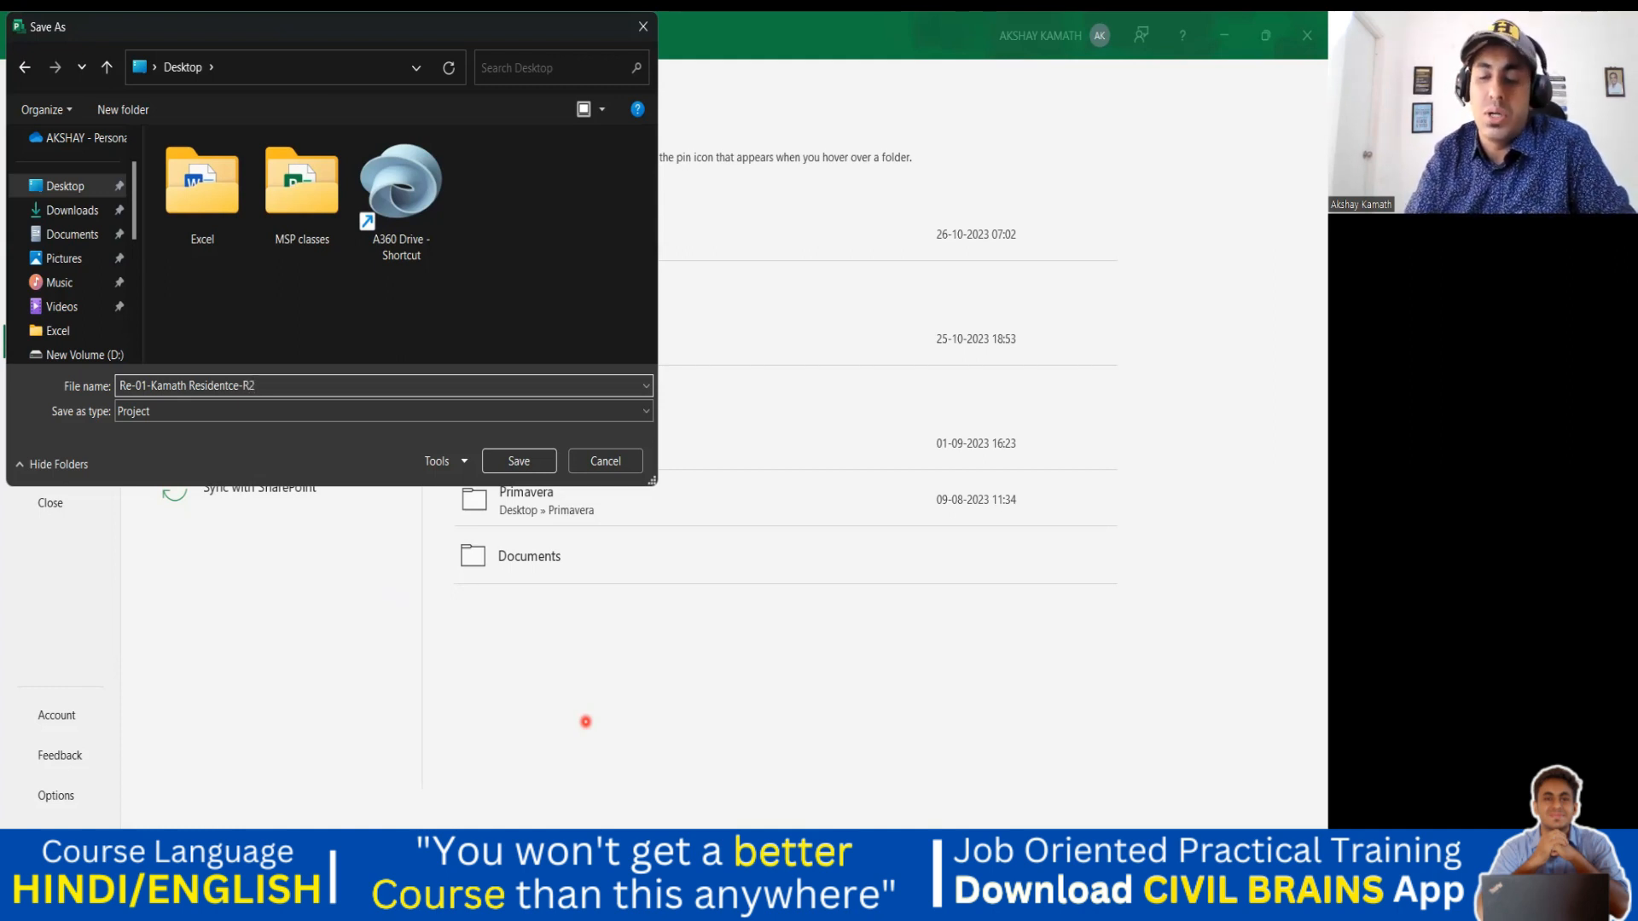
pyautogui.press('BackSpace')
# Complete the file name with revision 0 and the date as "0-26-OCT-2023", and save the project on the Desktop.
pyautogui.write('0-')
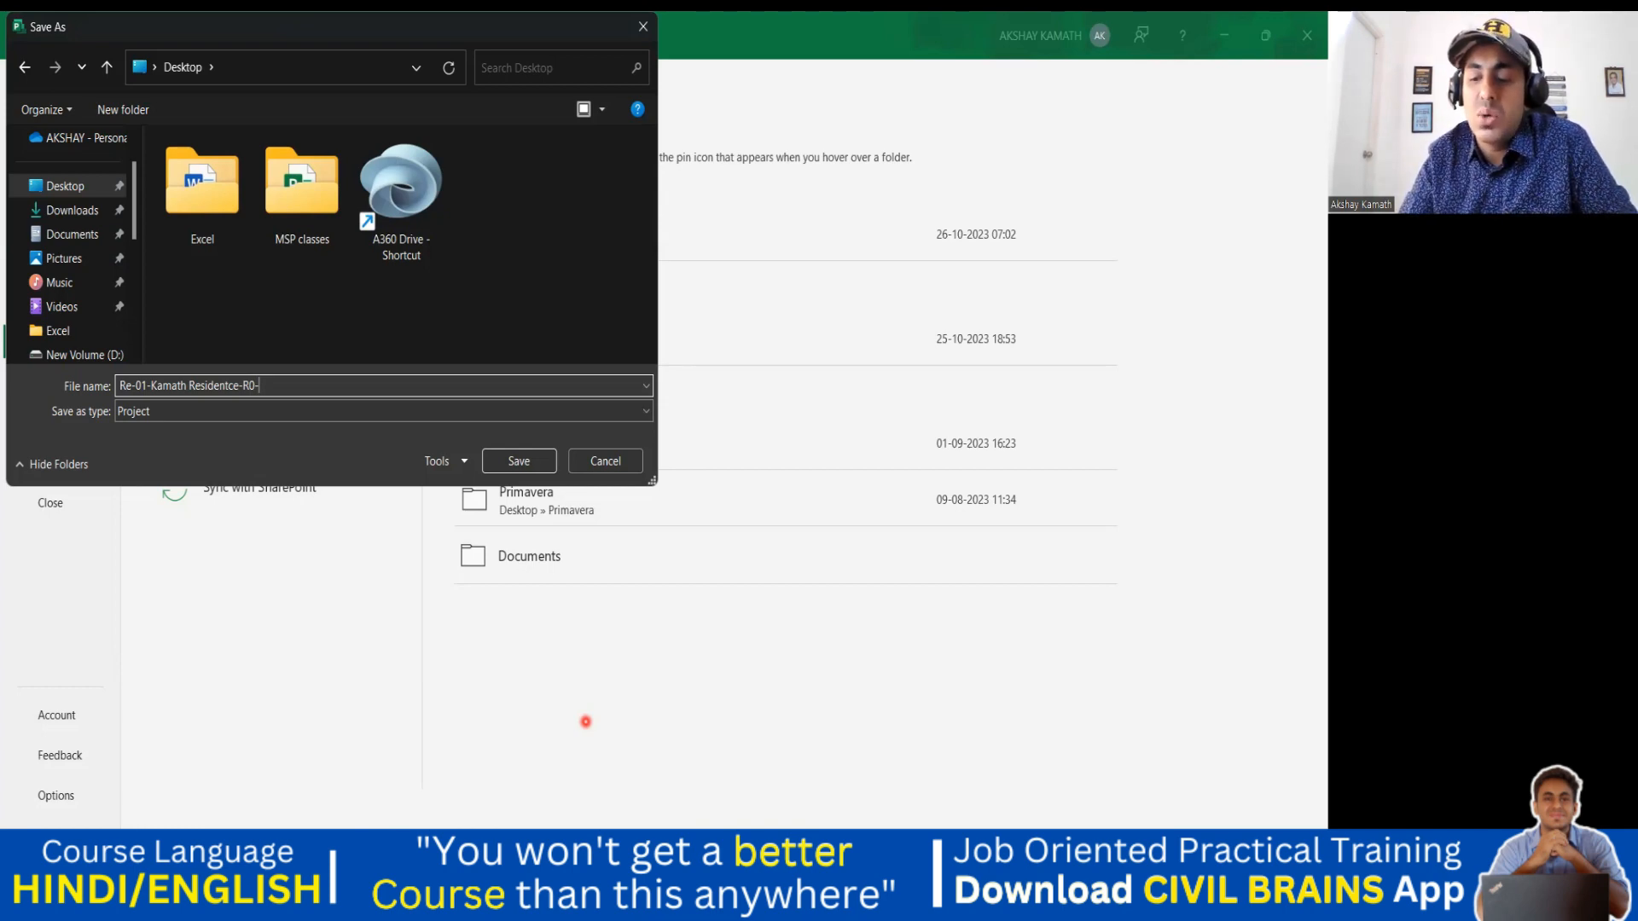
pyautogui.write('26')
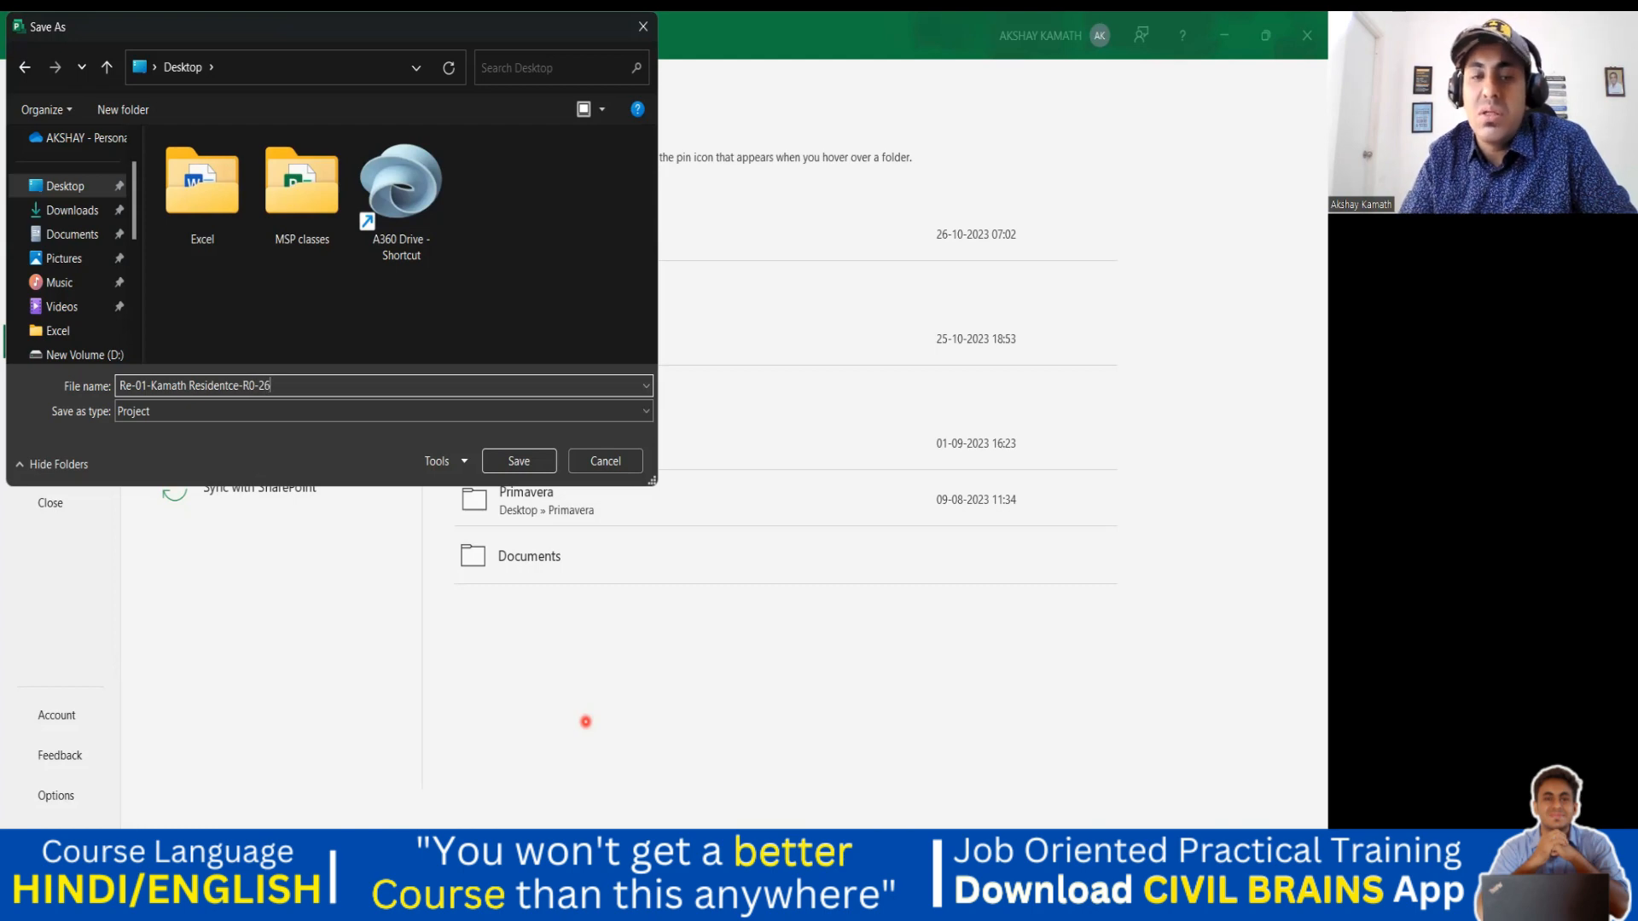
pyautogui.write('-')
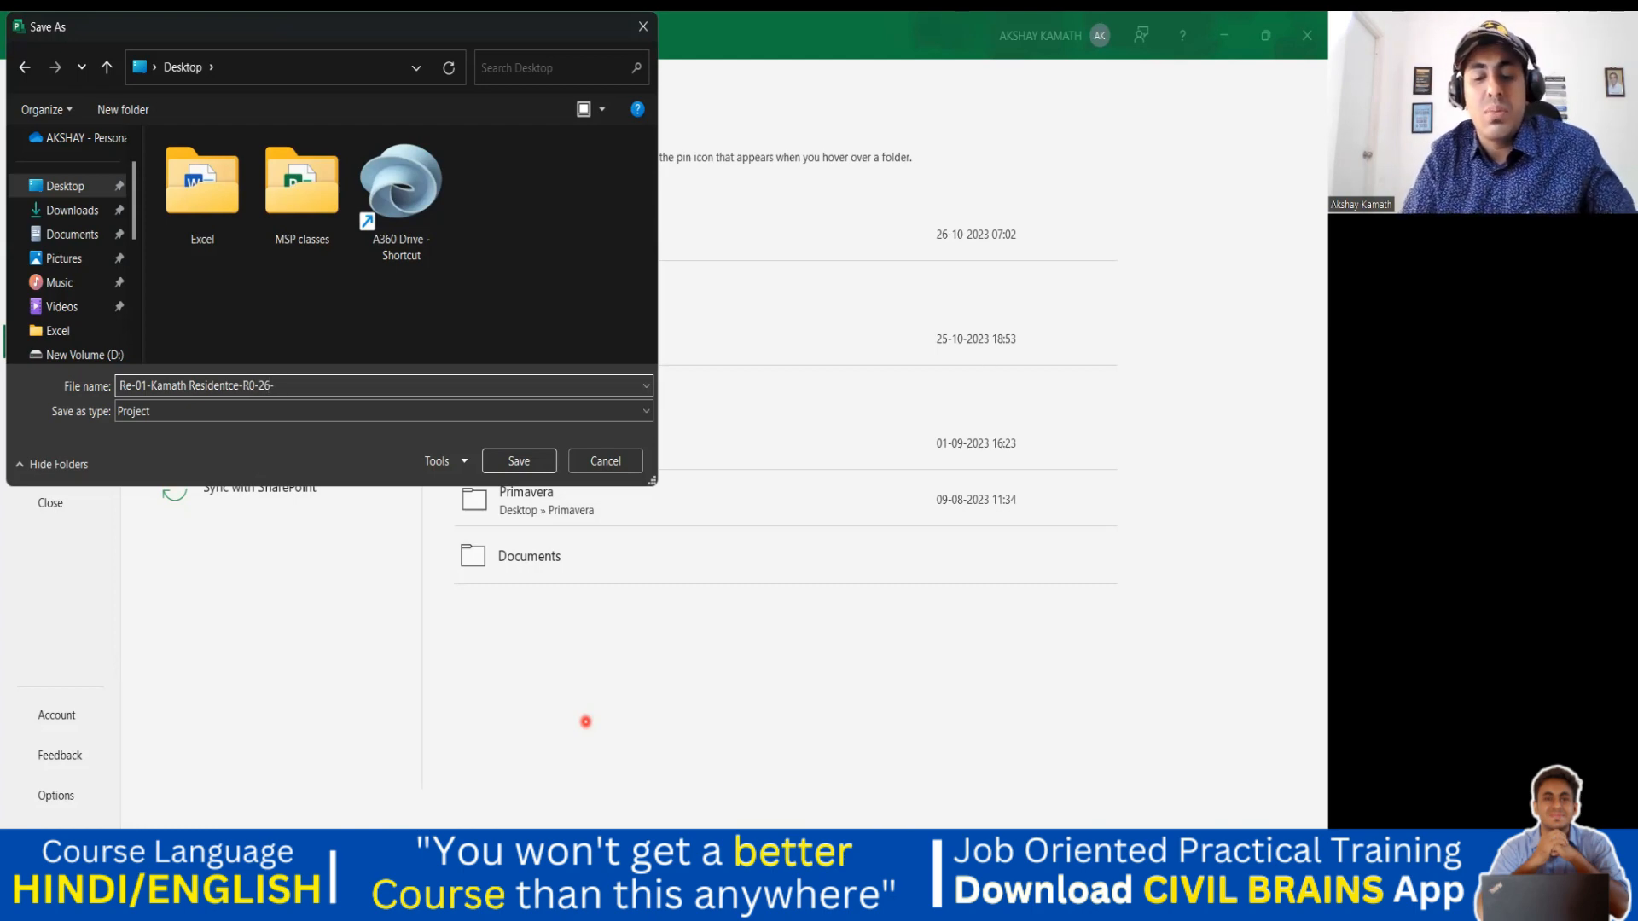
pyautogui.write('o')
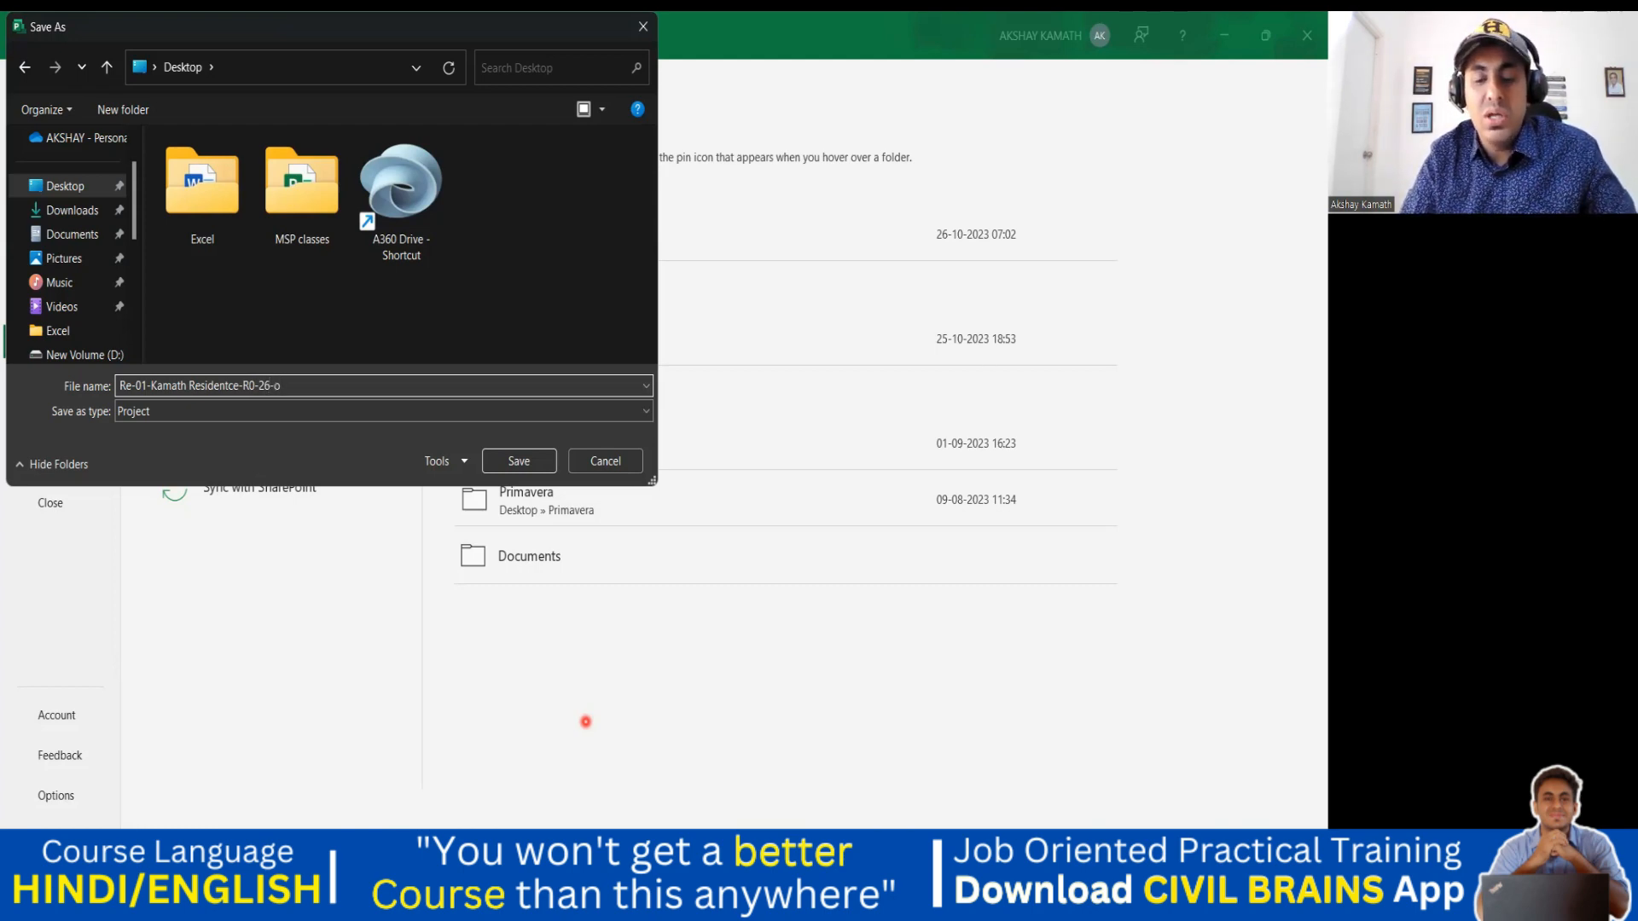
pyautogui.write('OCt')
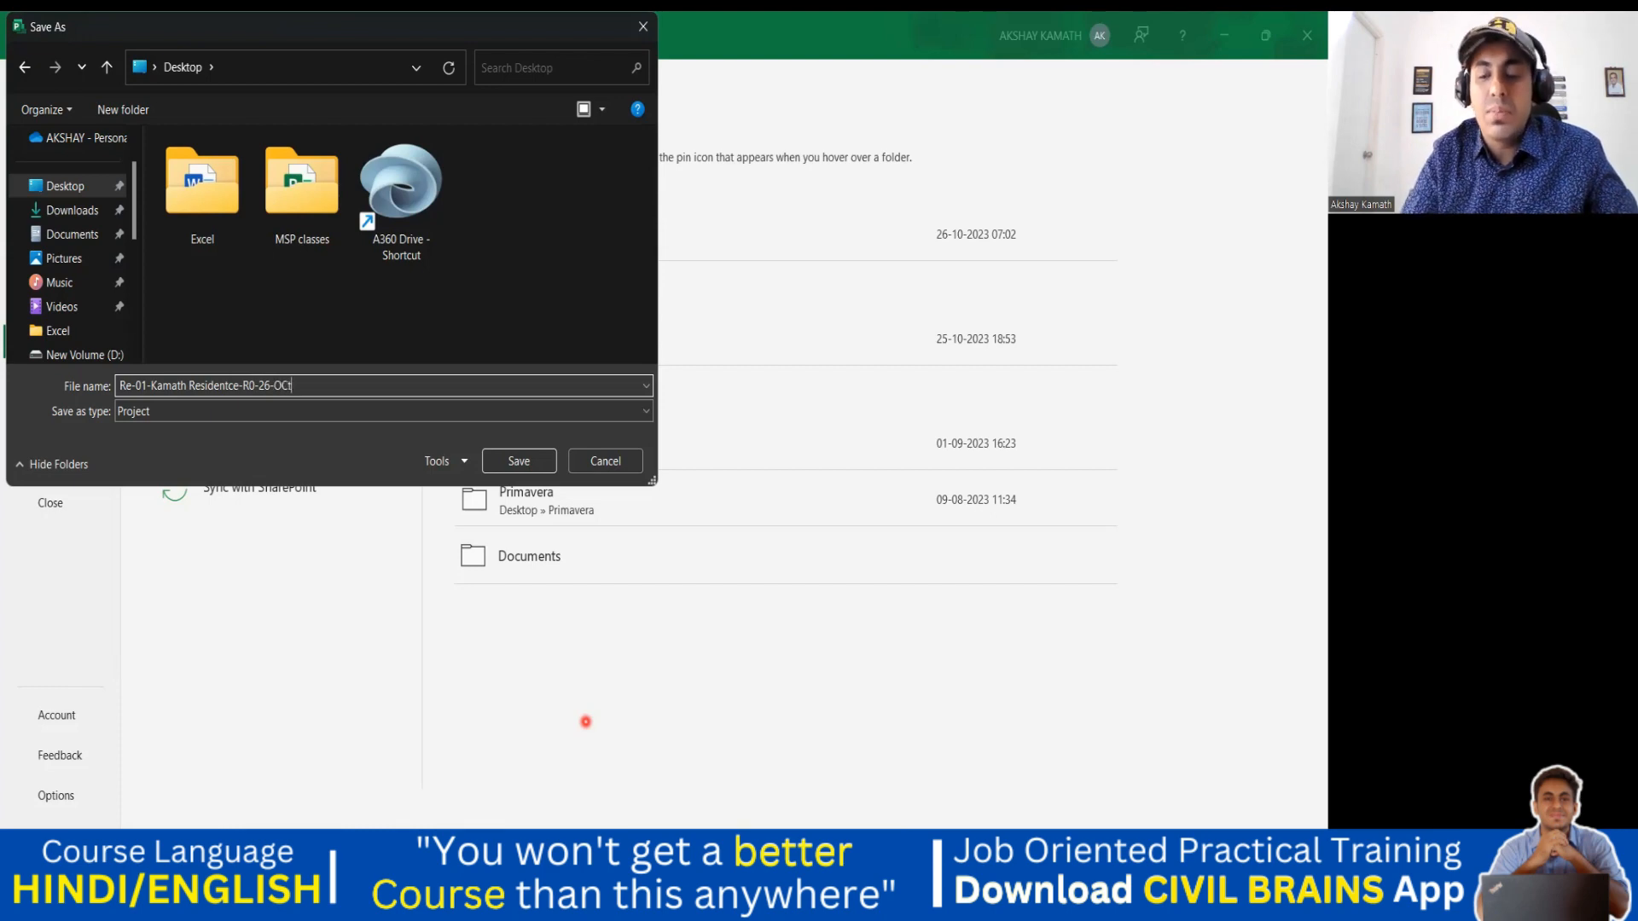
pyautogui.write('T-20')
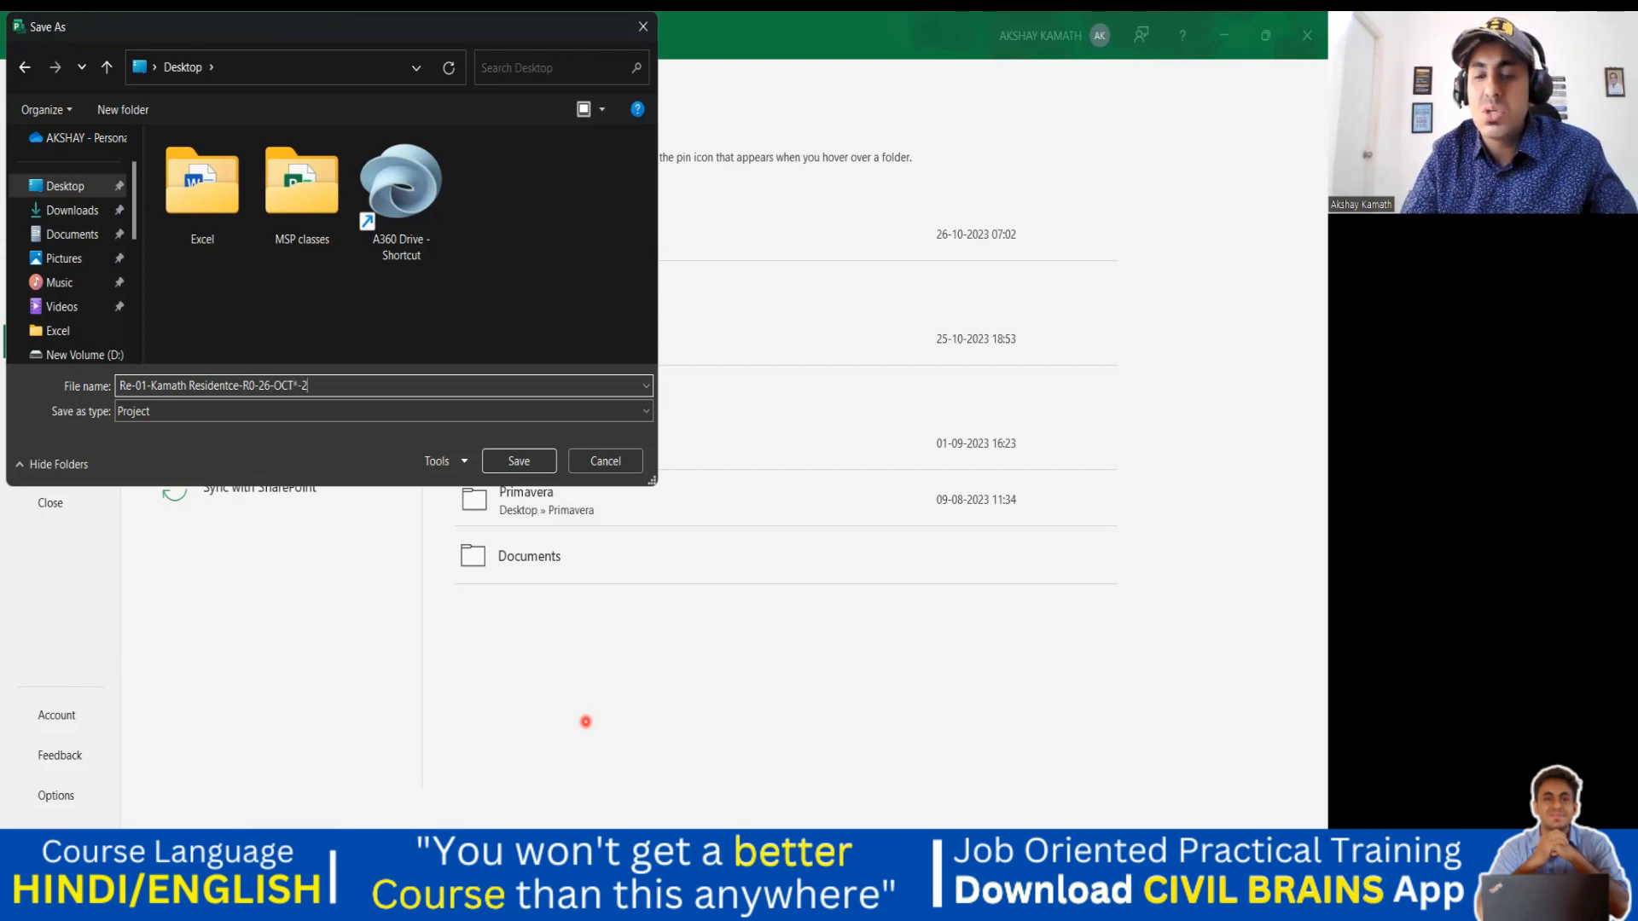
pyautogui.press('BackSpace')
pyautogui.press('BackSpace')
pyautogui.press('BackSpace')
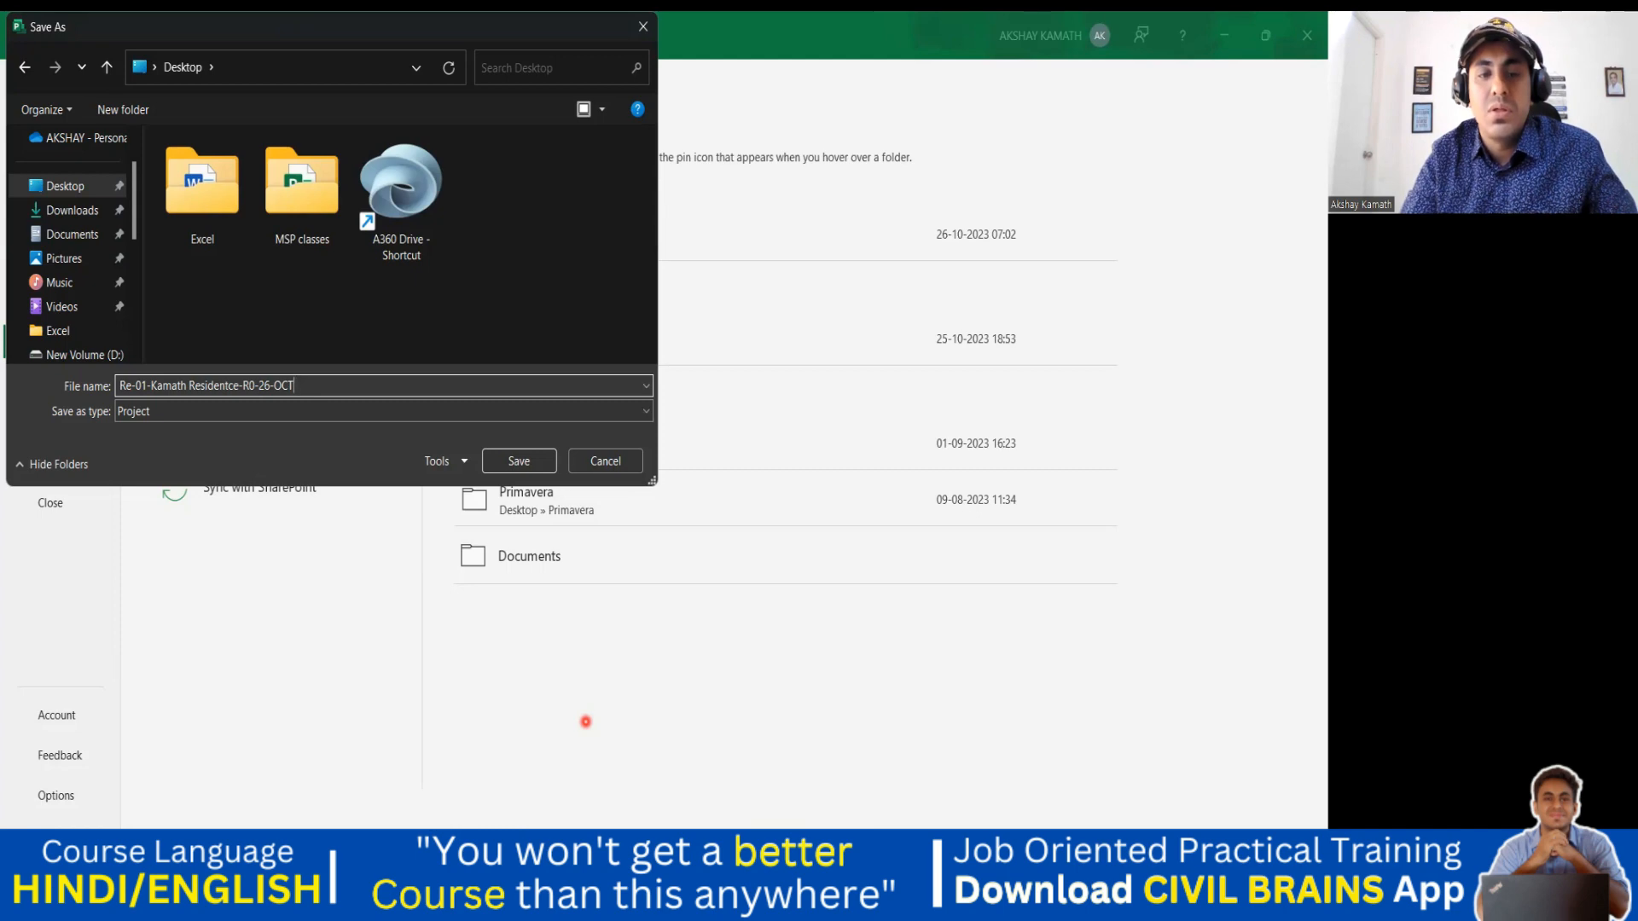
pyautogui.write('-20213')
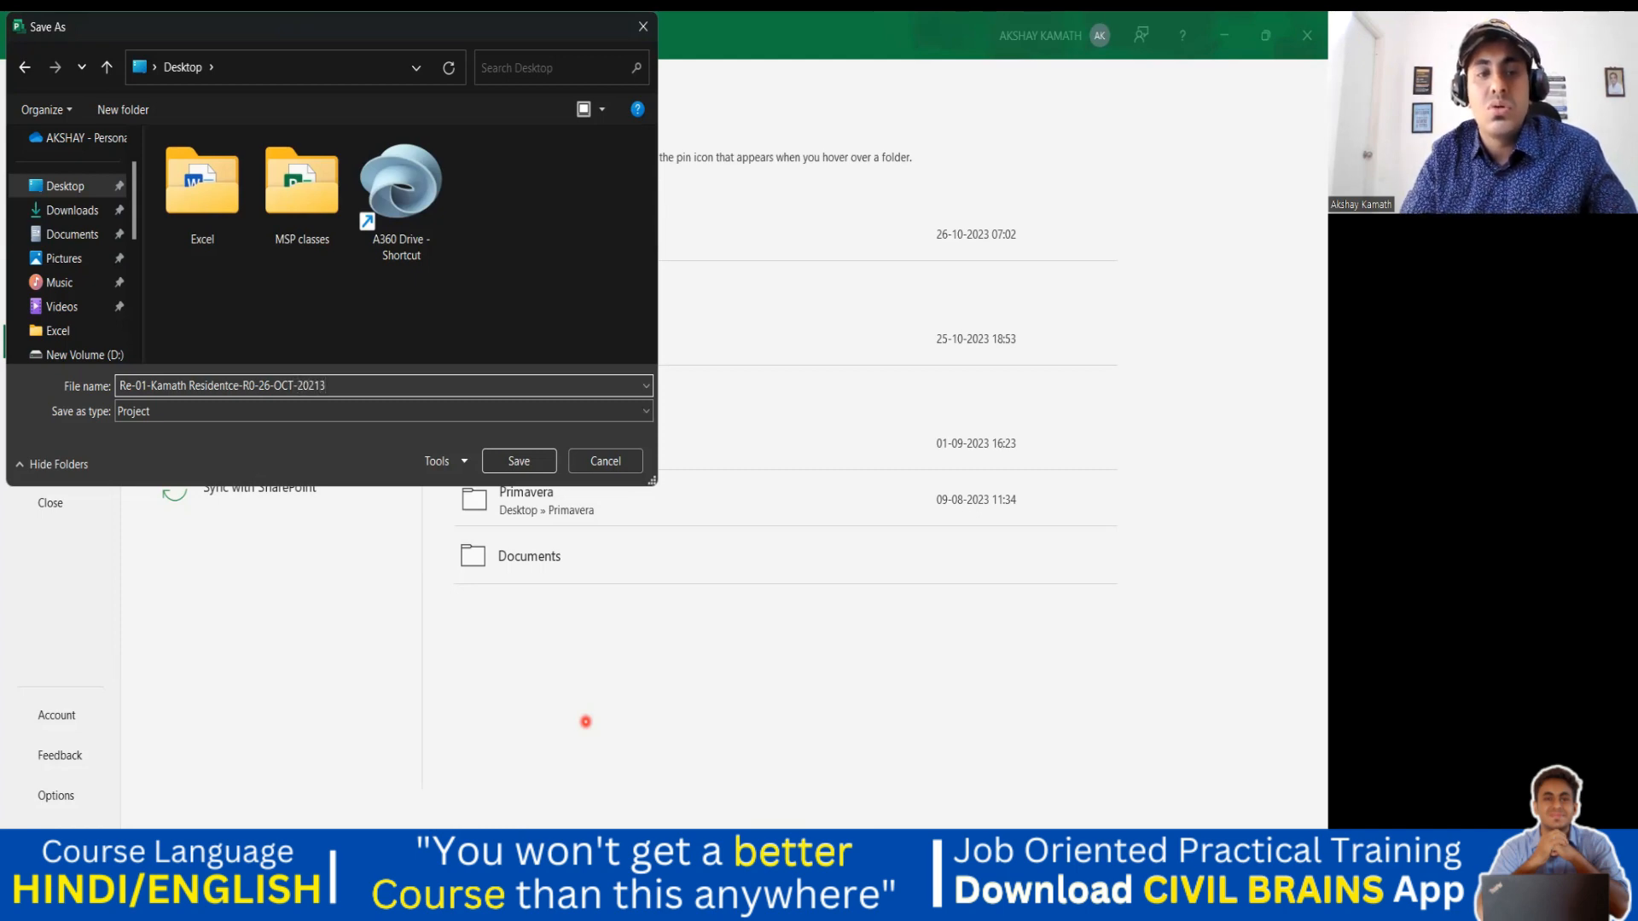
pyautogui.press('BackSpace')
pyautogui.press('BackSpace')
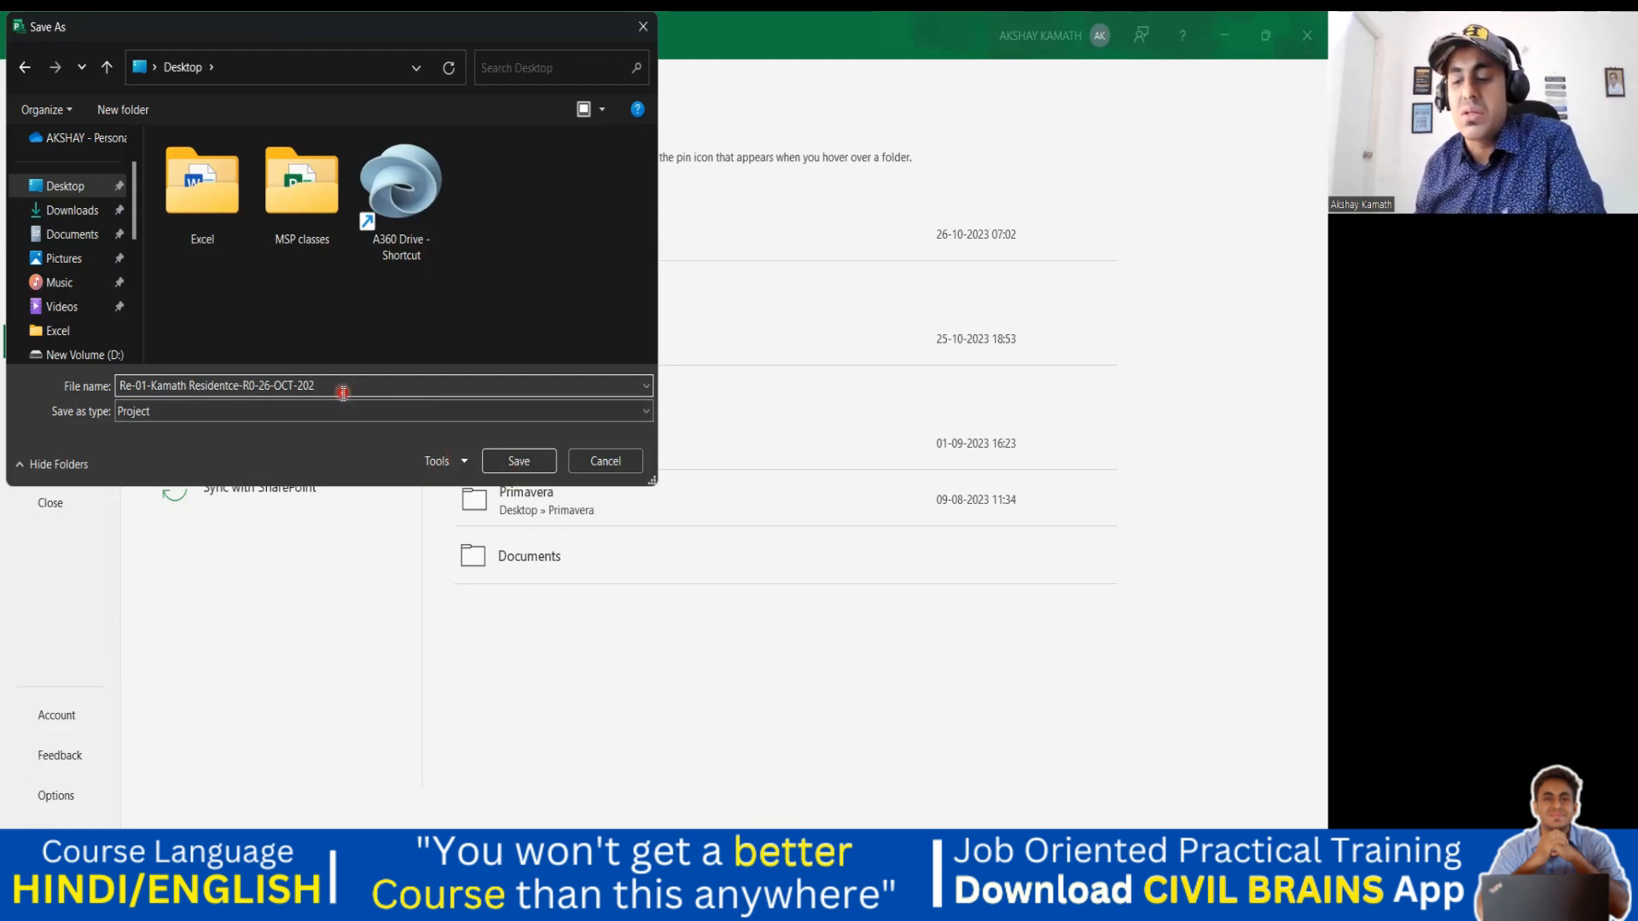
pyautogui.write('3')
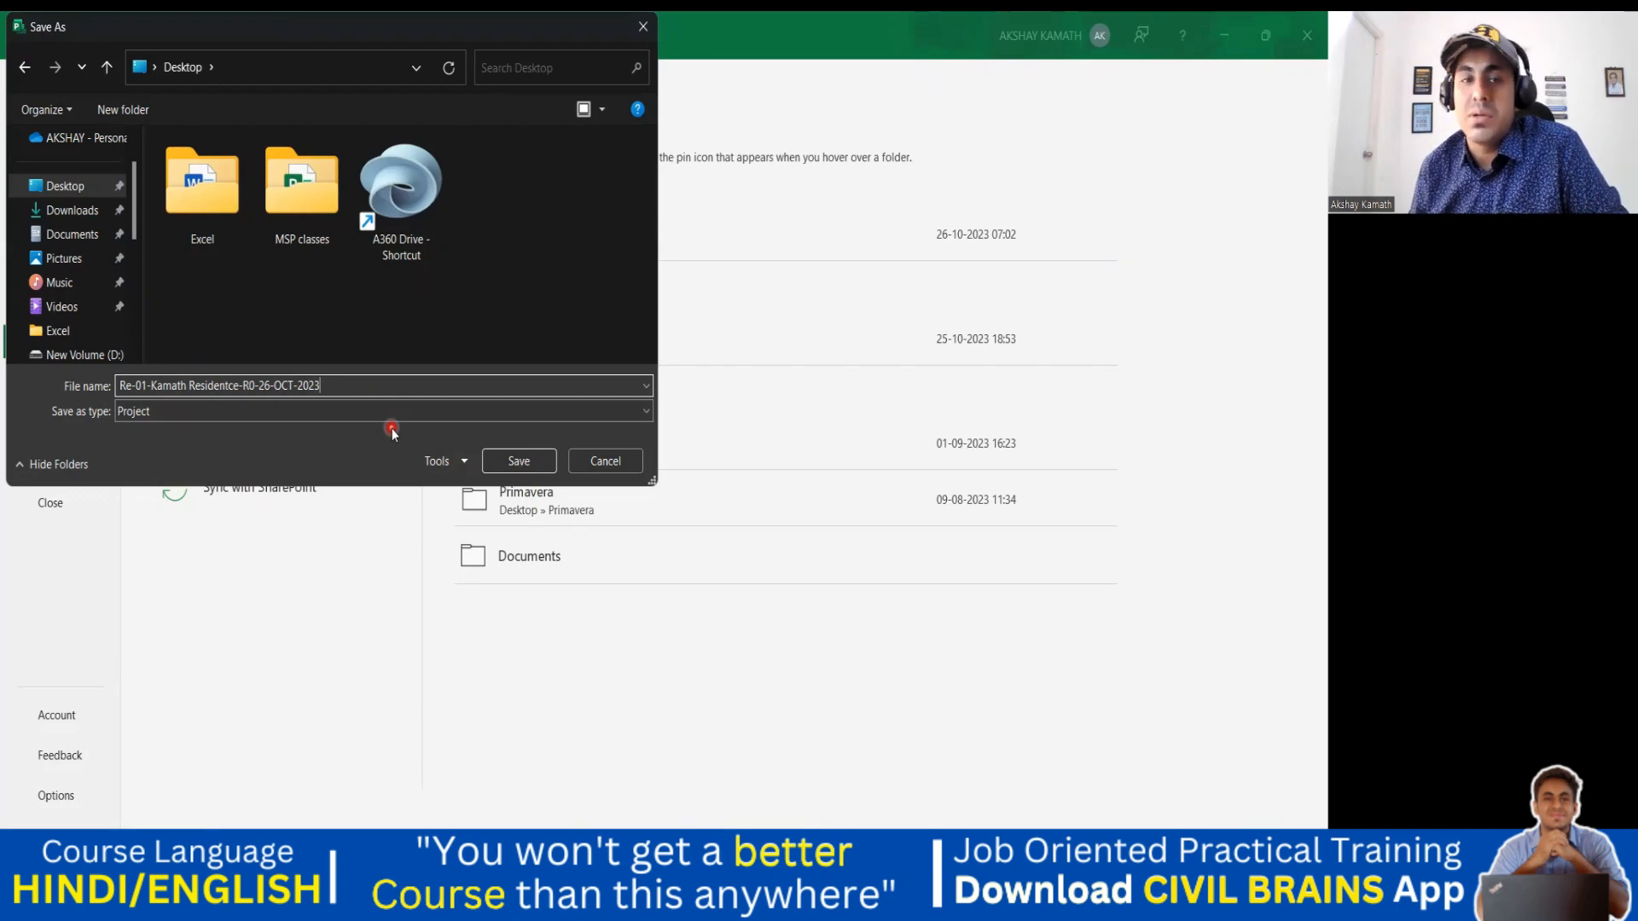
pyautogui.click(520, 460)
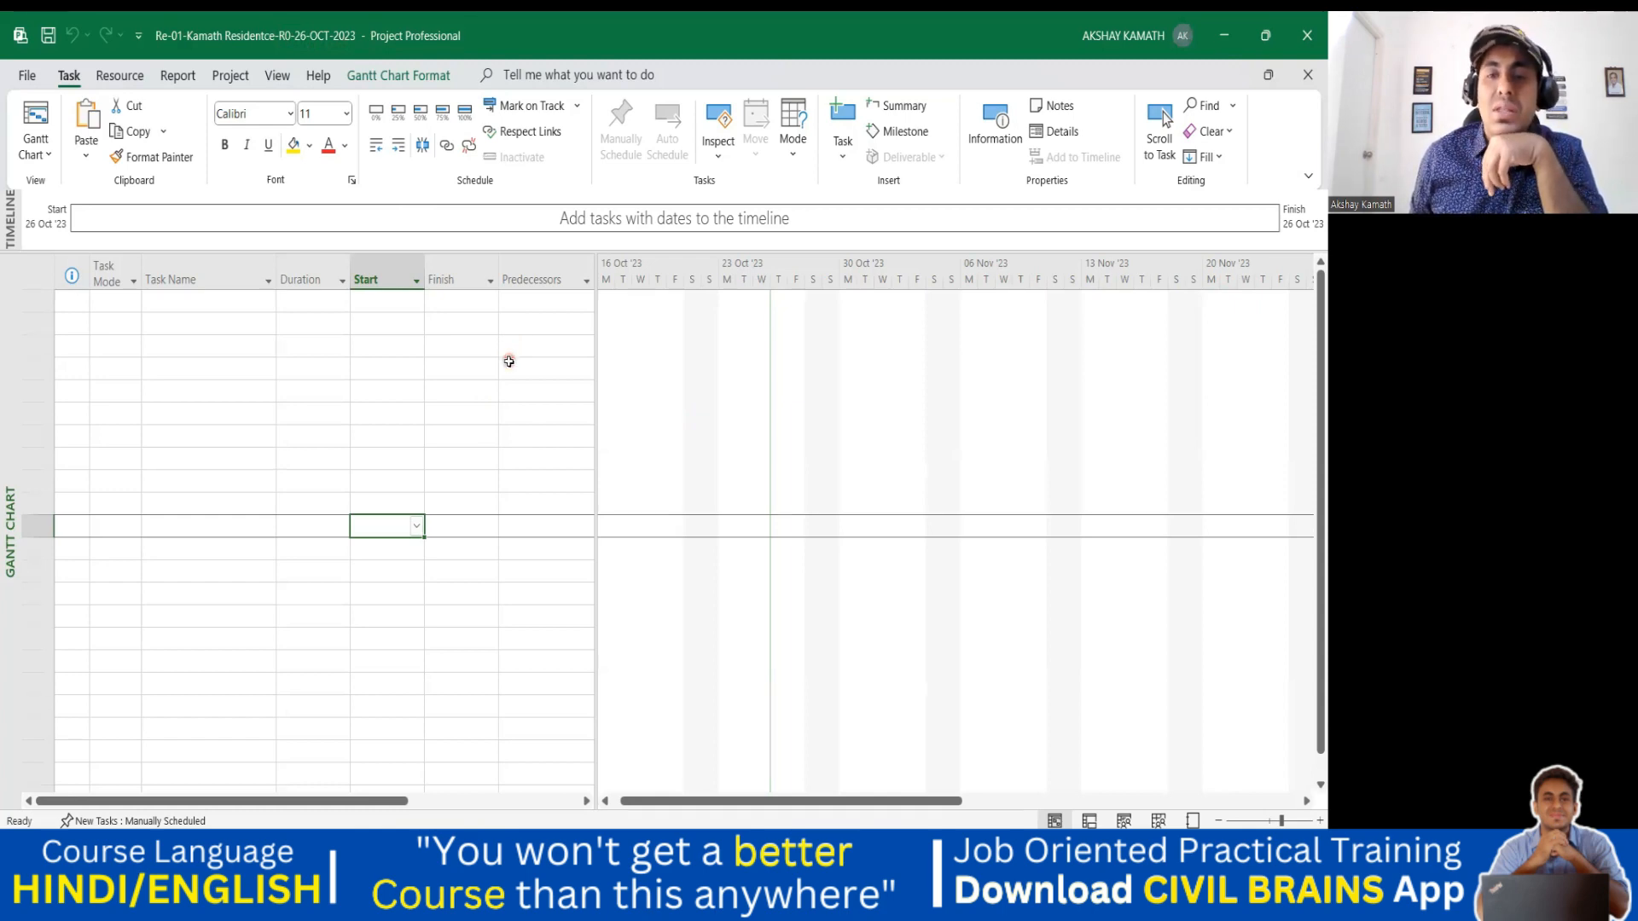
# Open the general Project options and check the available ScreenTip styles.
pyautogui.click(33, 76)
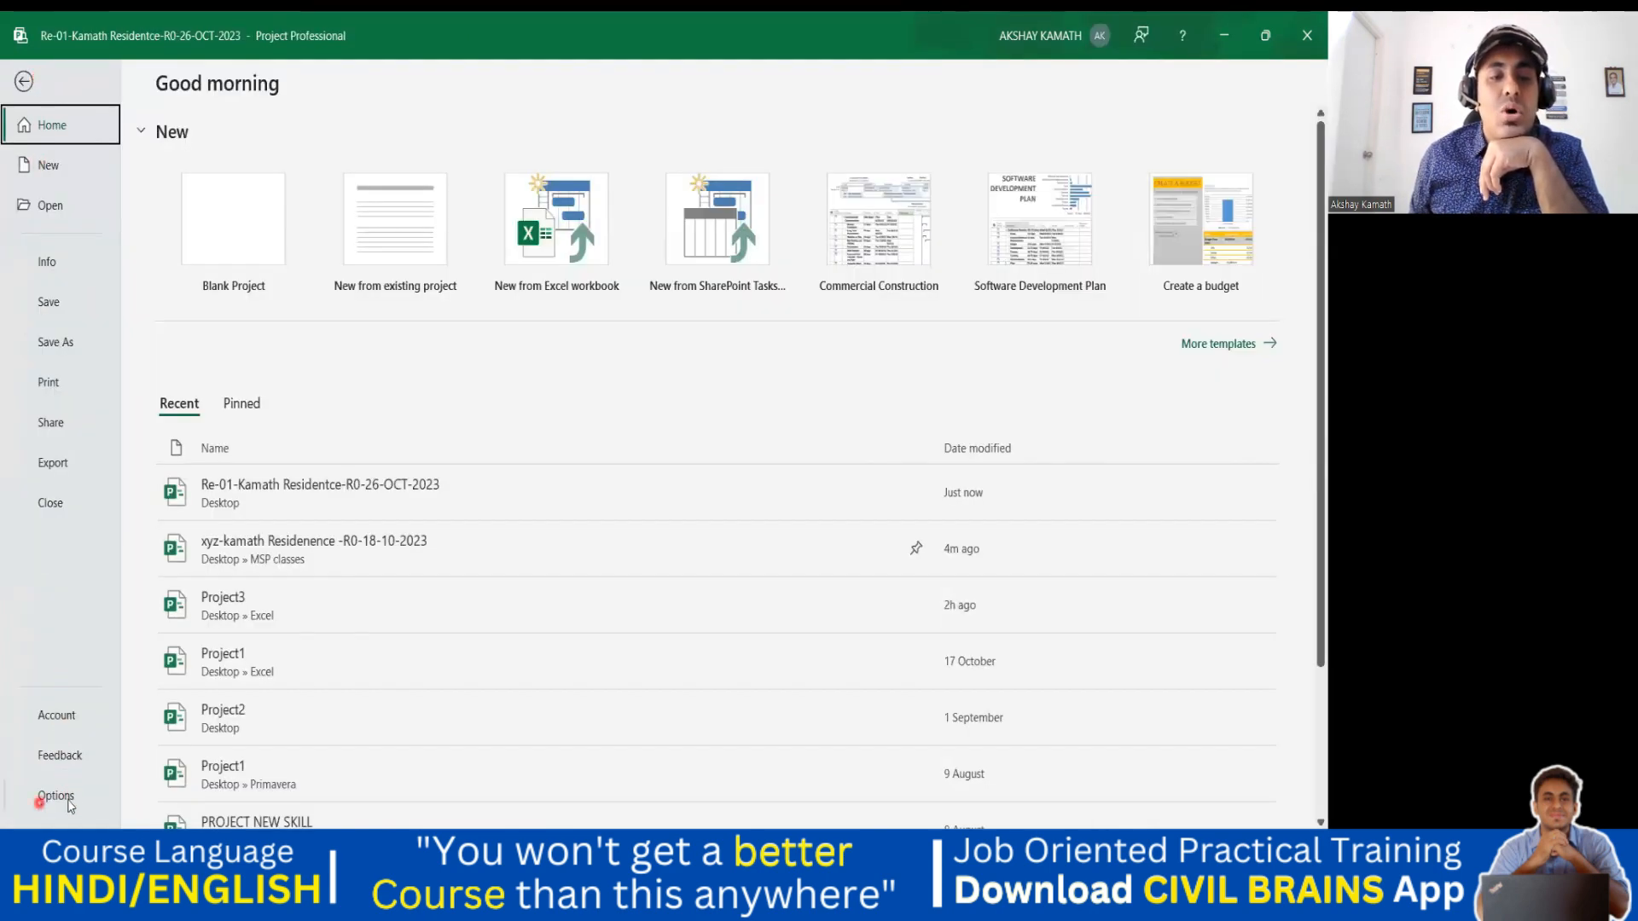
pyautogui.click(24, 82)
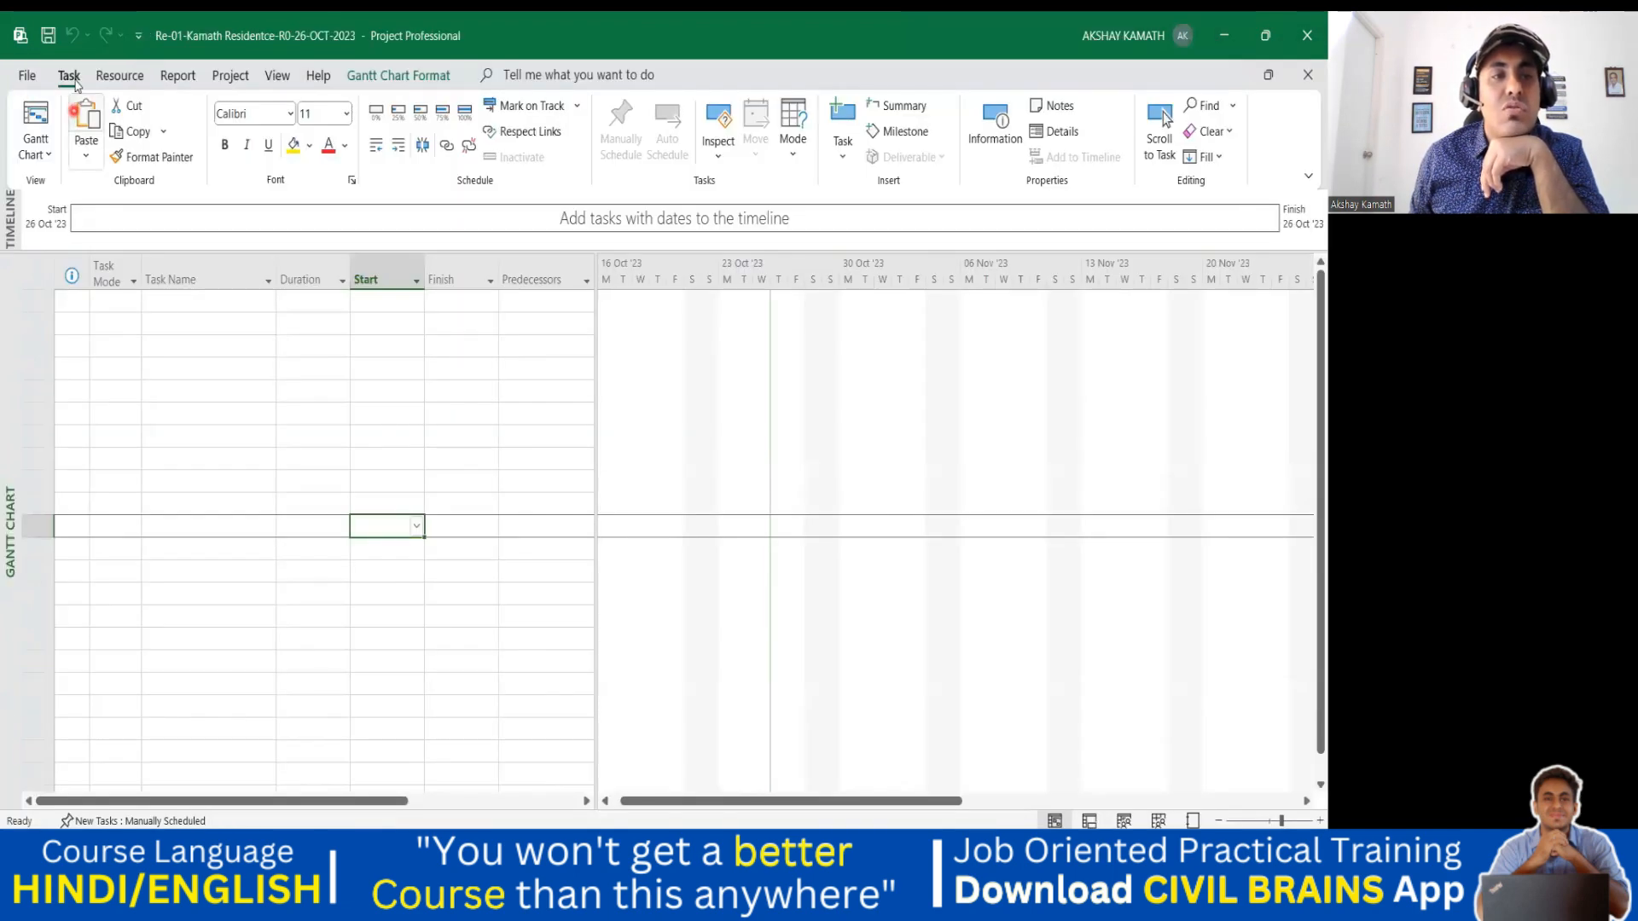
pyautogui.click(28, 77)
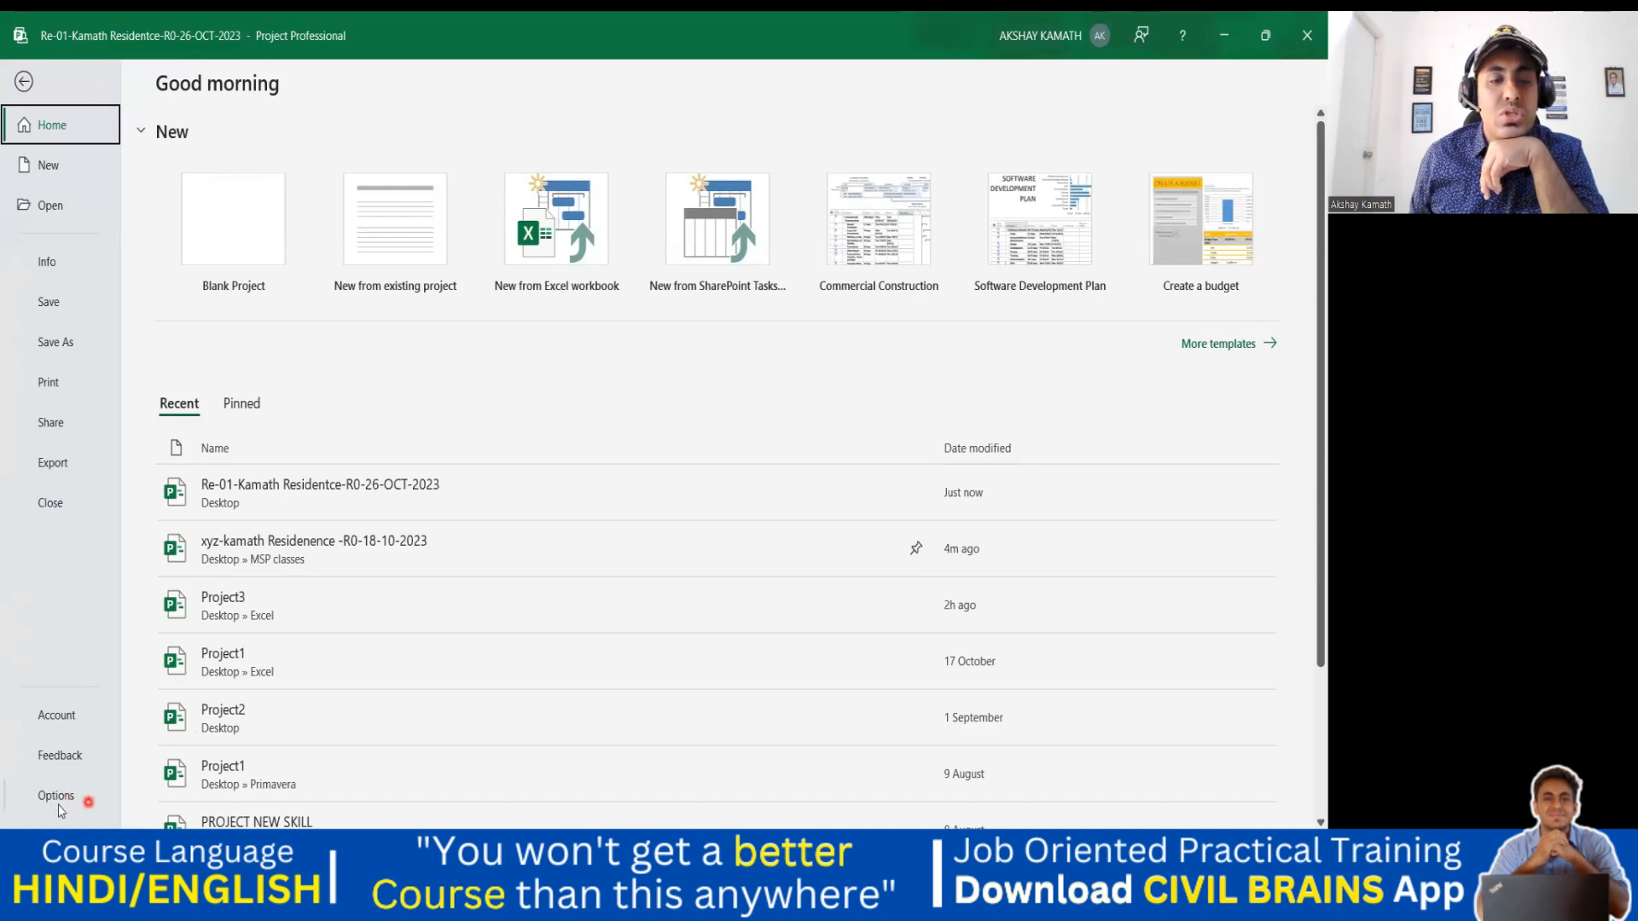
pyautogui.press('Escape')
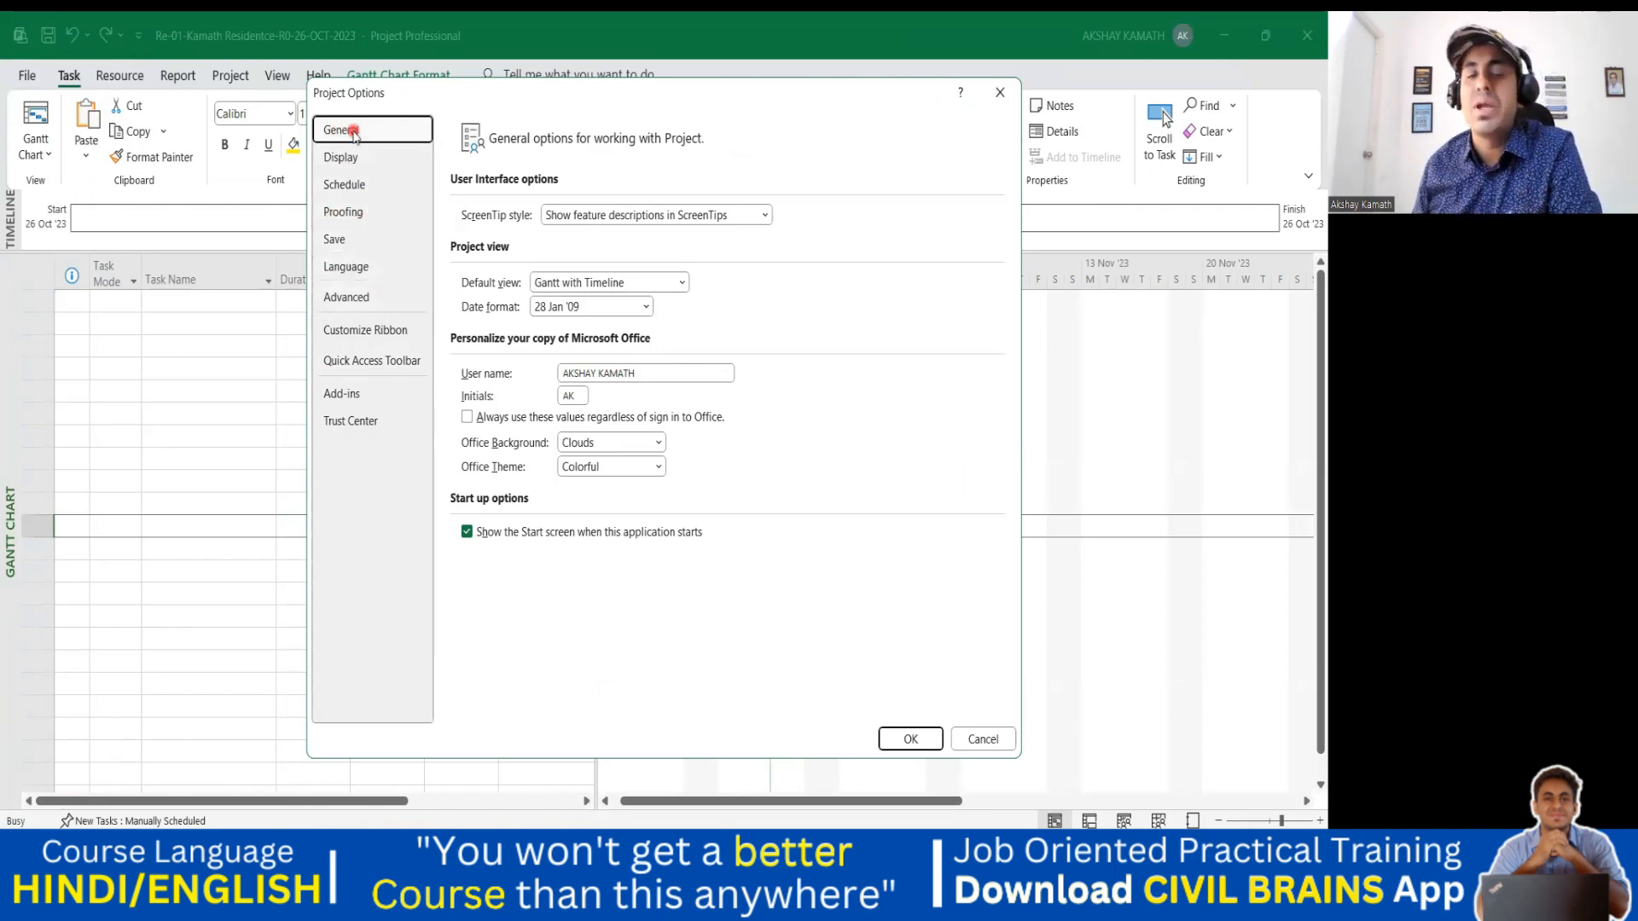
pyautogui.click(766, 215)
pyautogui.click(769, 215)
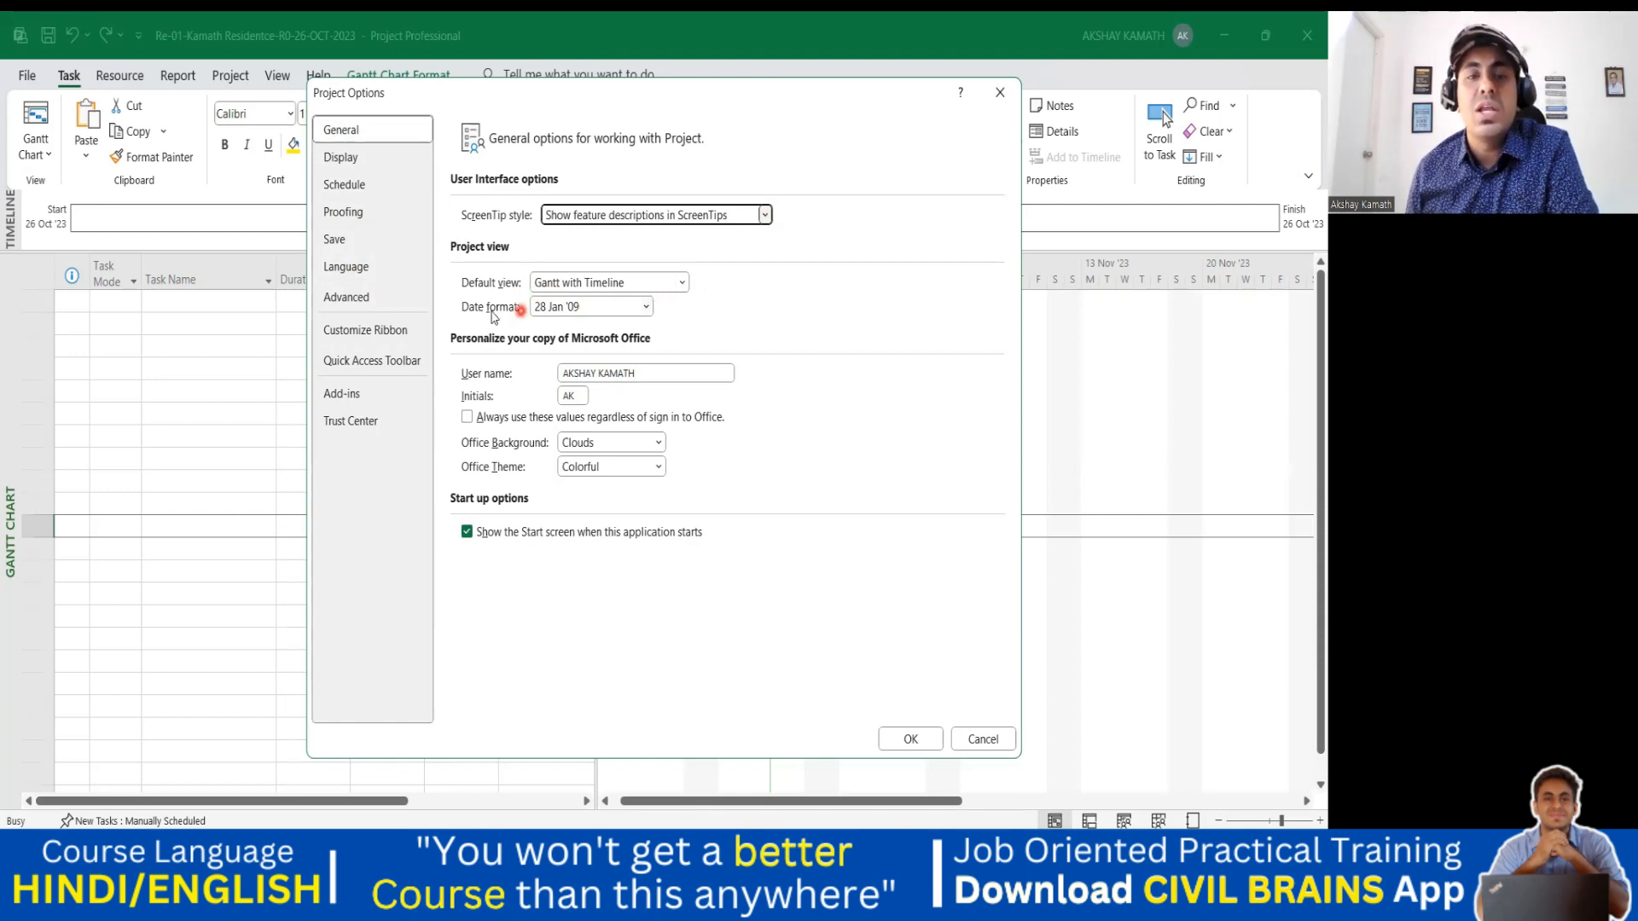
# Try the date format 28-01-09 12:33, and set it back to 28 Jan '09.
pyautogui.click(645, 308)
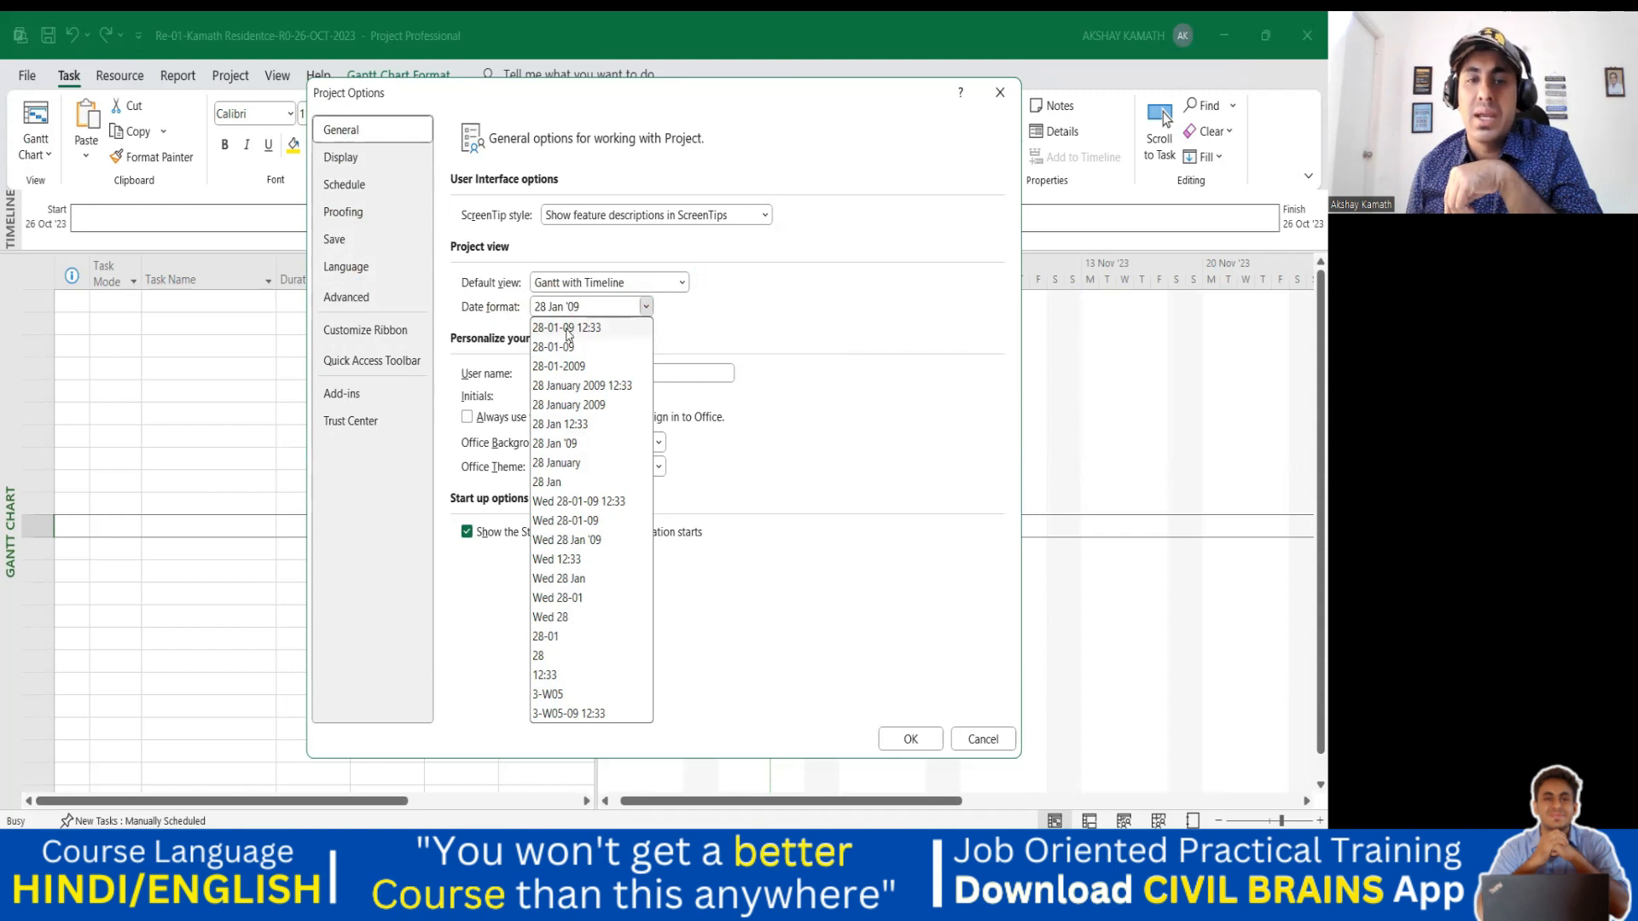
pyautogui.click(597, 331)
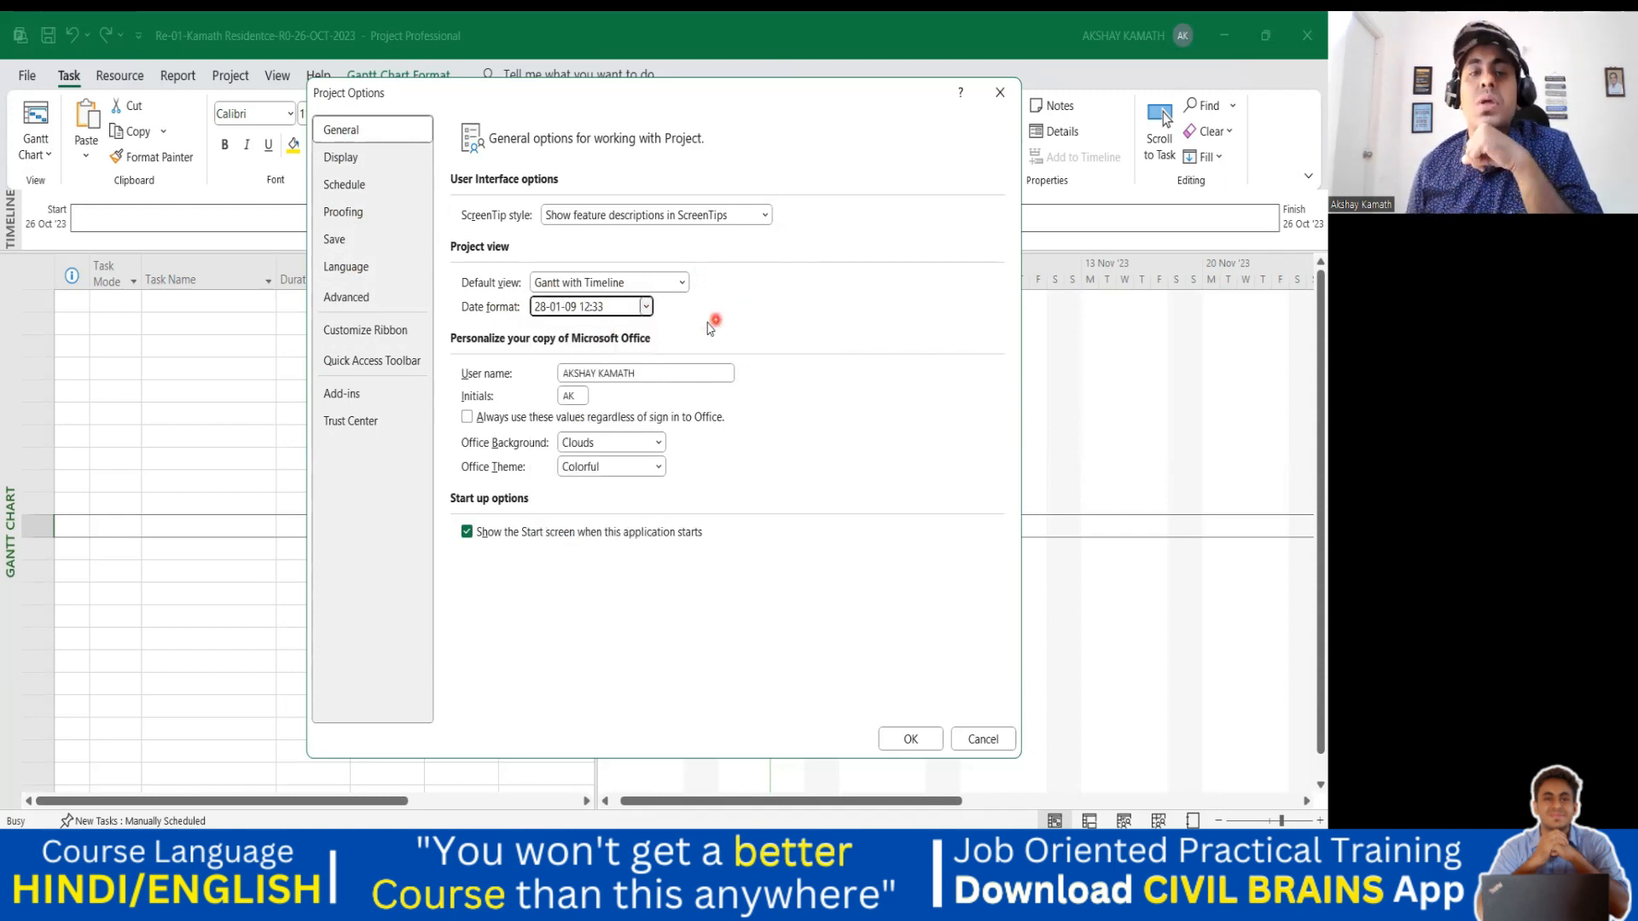
pyautogui.click(647, 308)
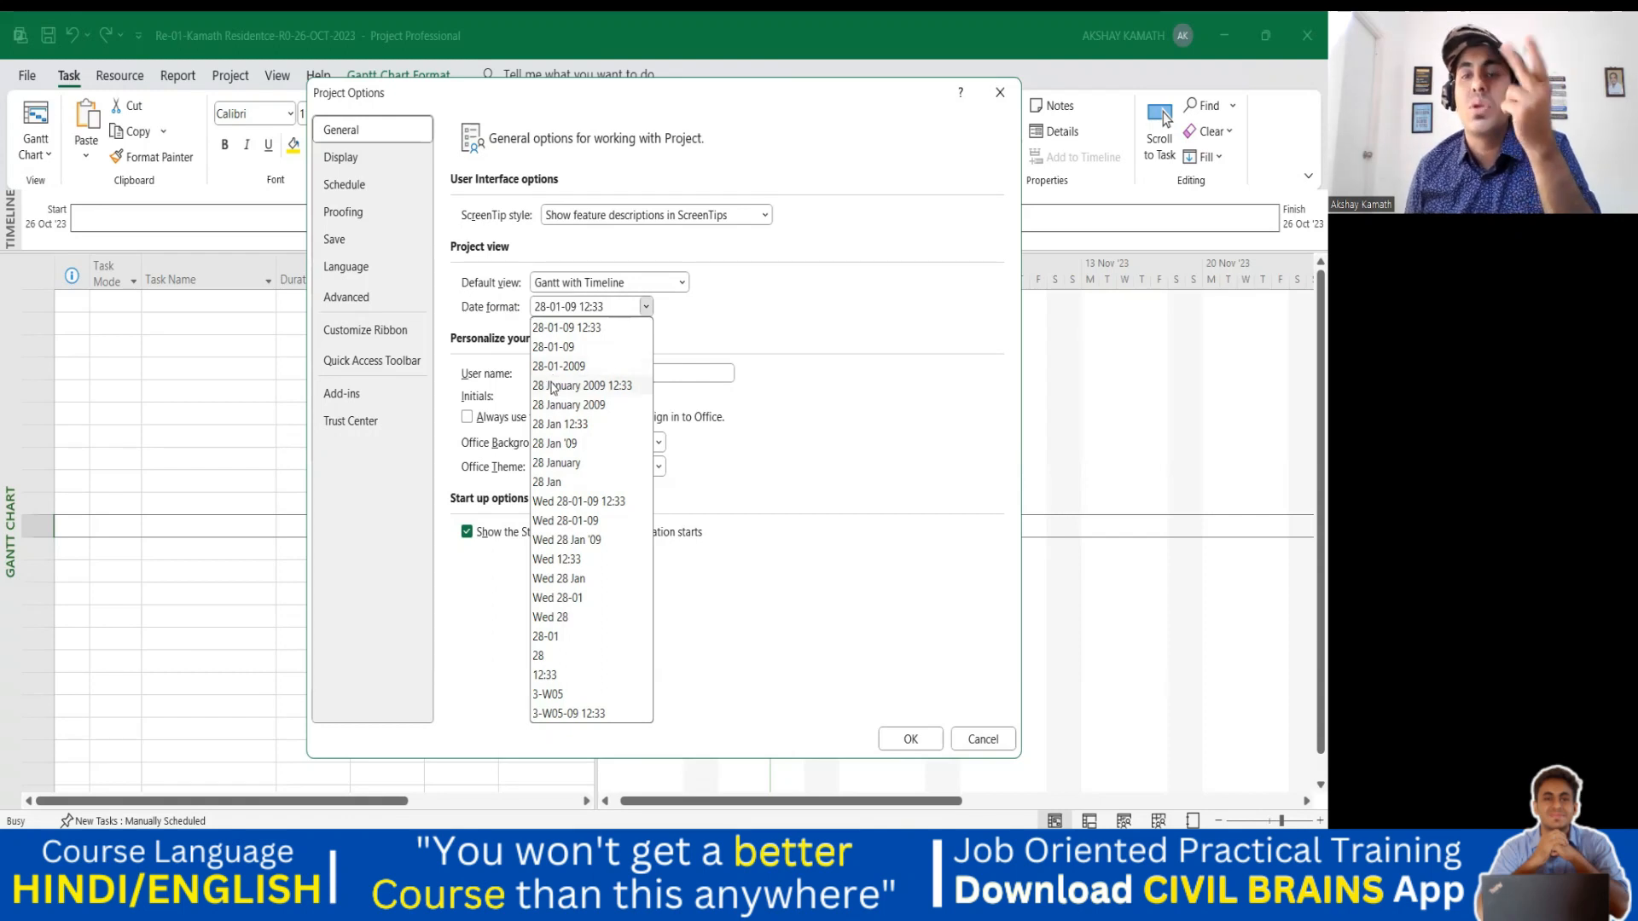
pyautogui.click(559, 445)
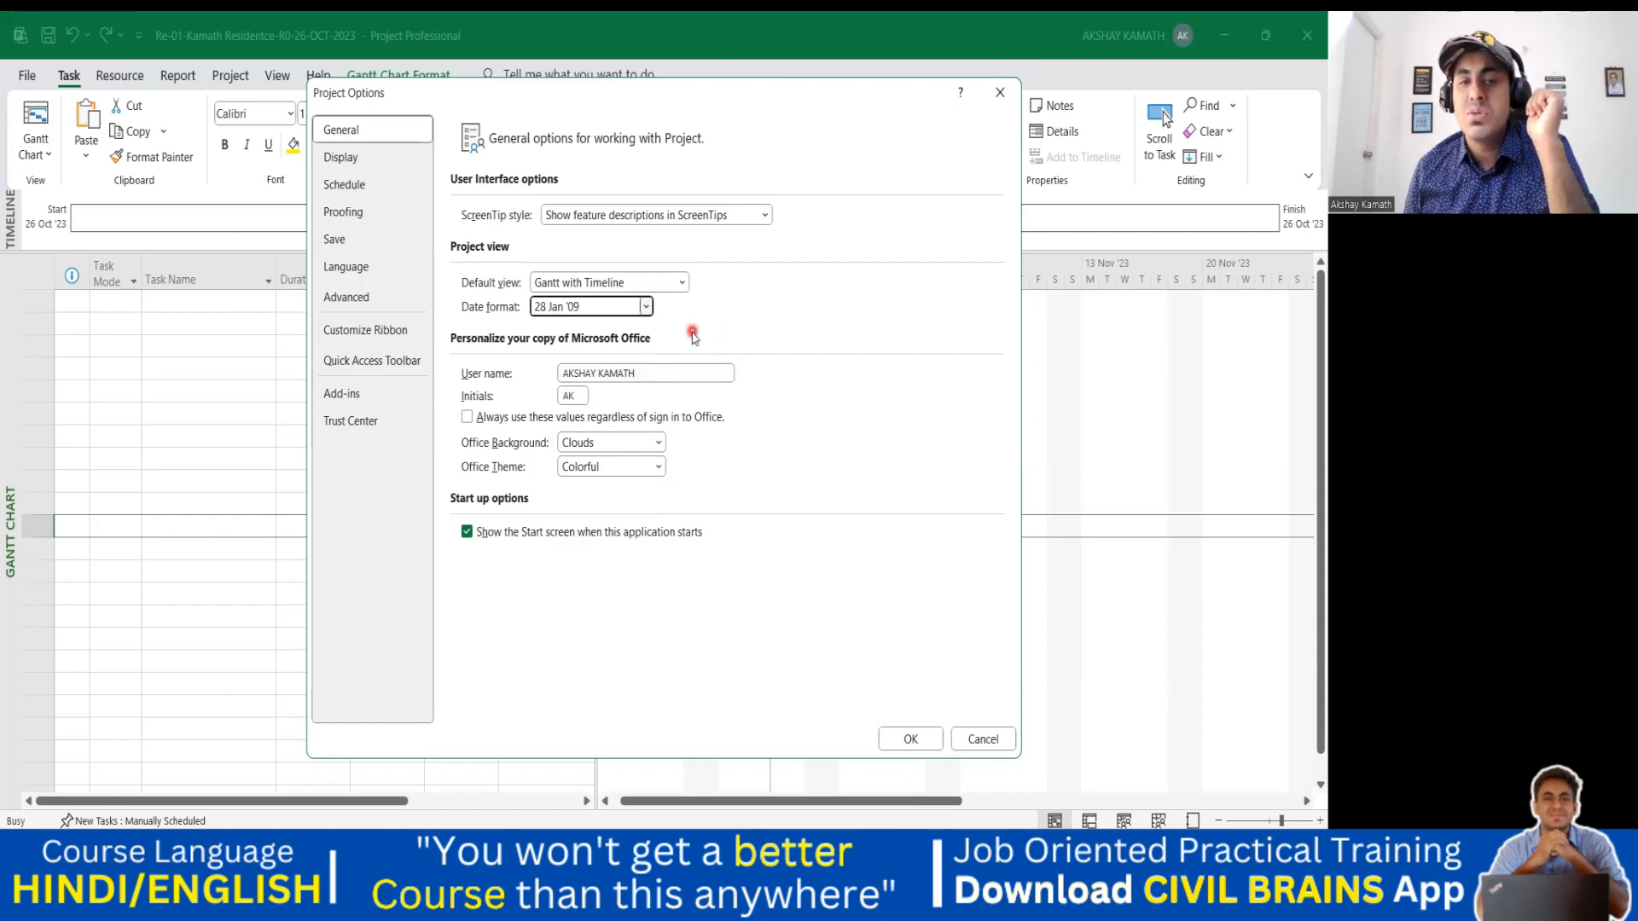
# Clear the Initials field and re-enter the user's initials.
pyautogui.click(576, 396)
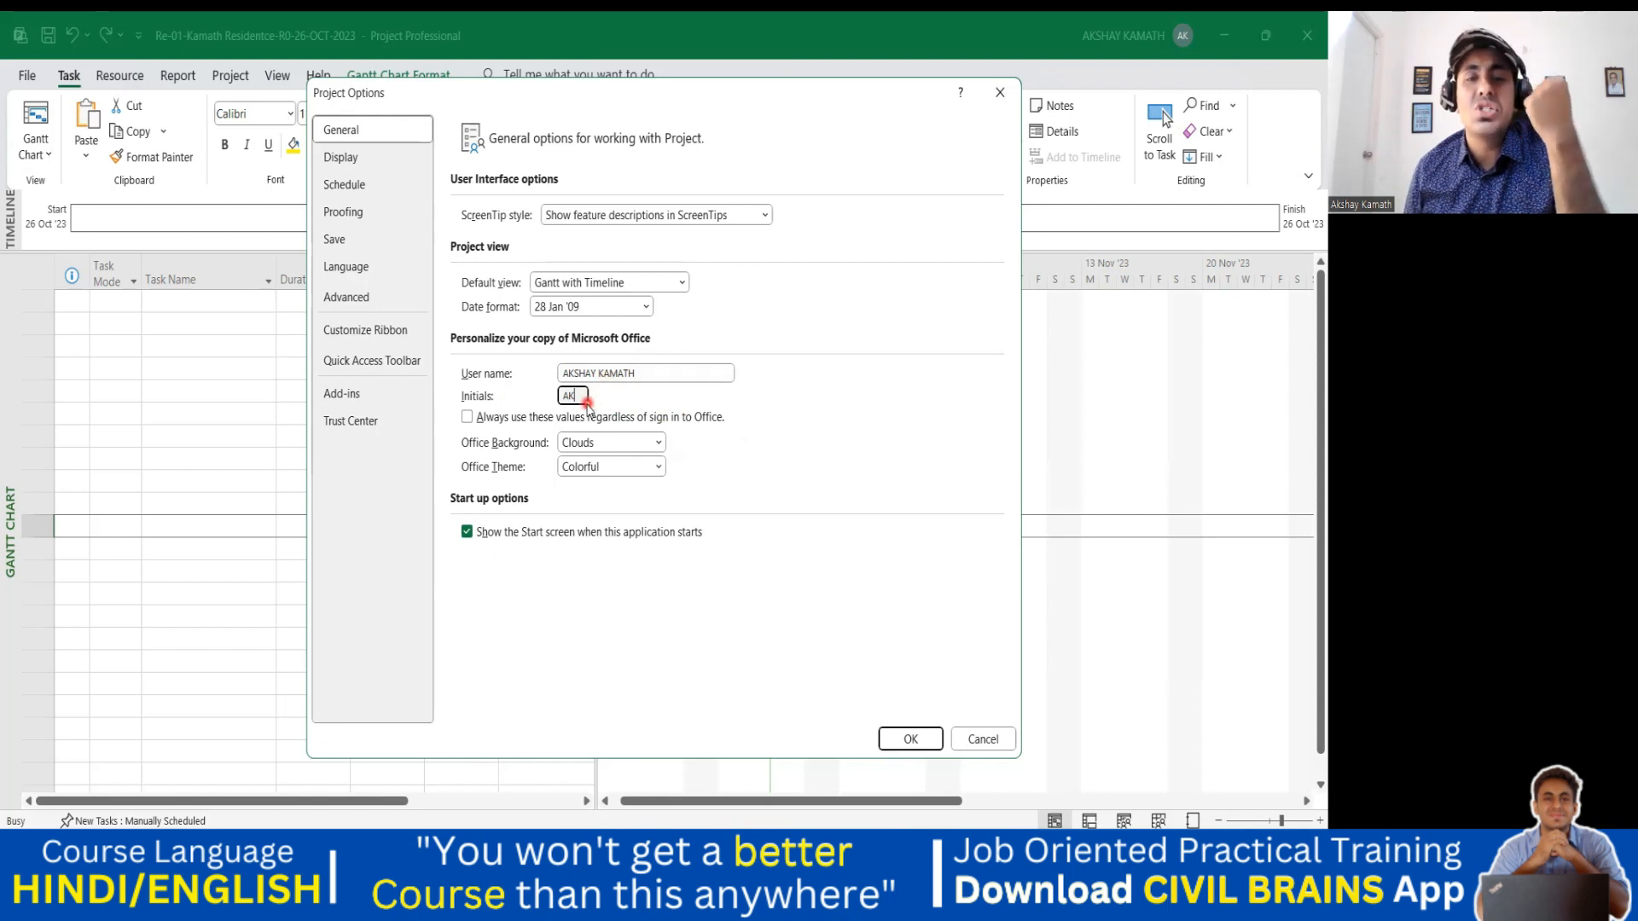
pyautogui.press('BackSpace')
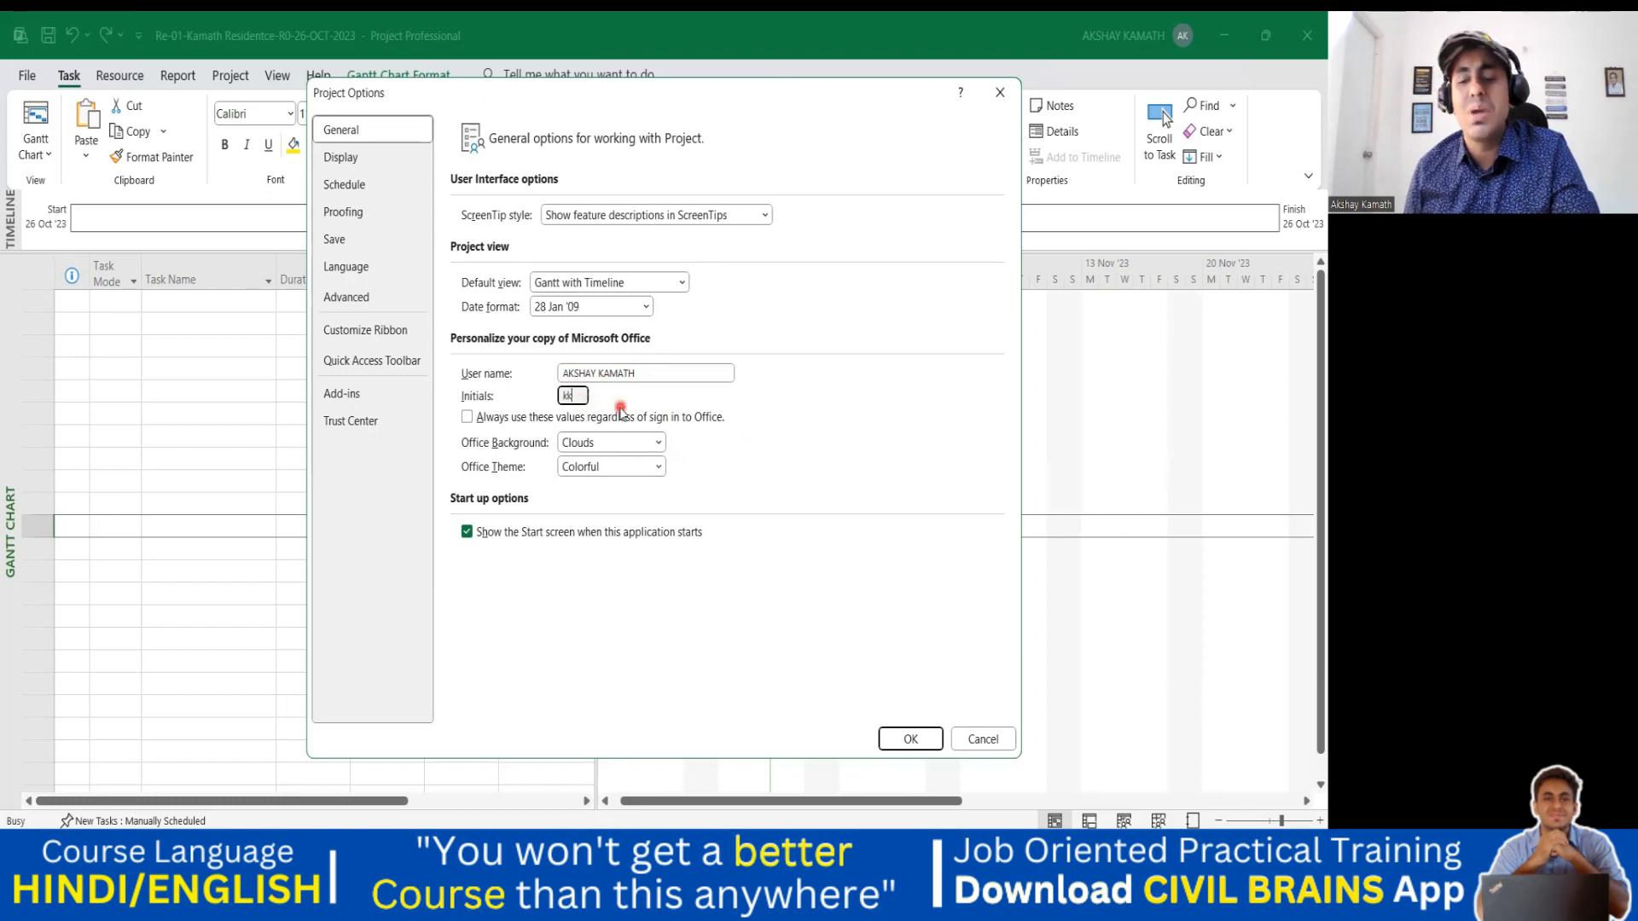
pyautogui.press('BackSpace')
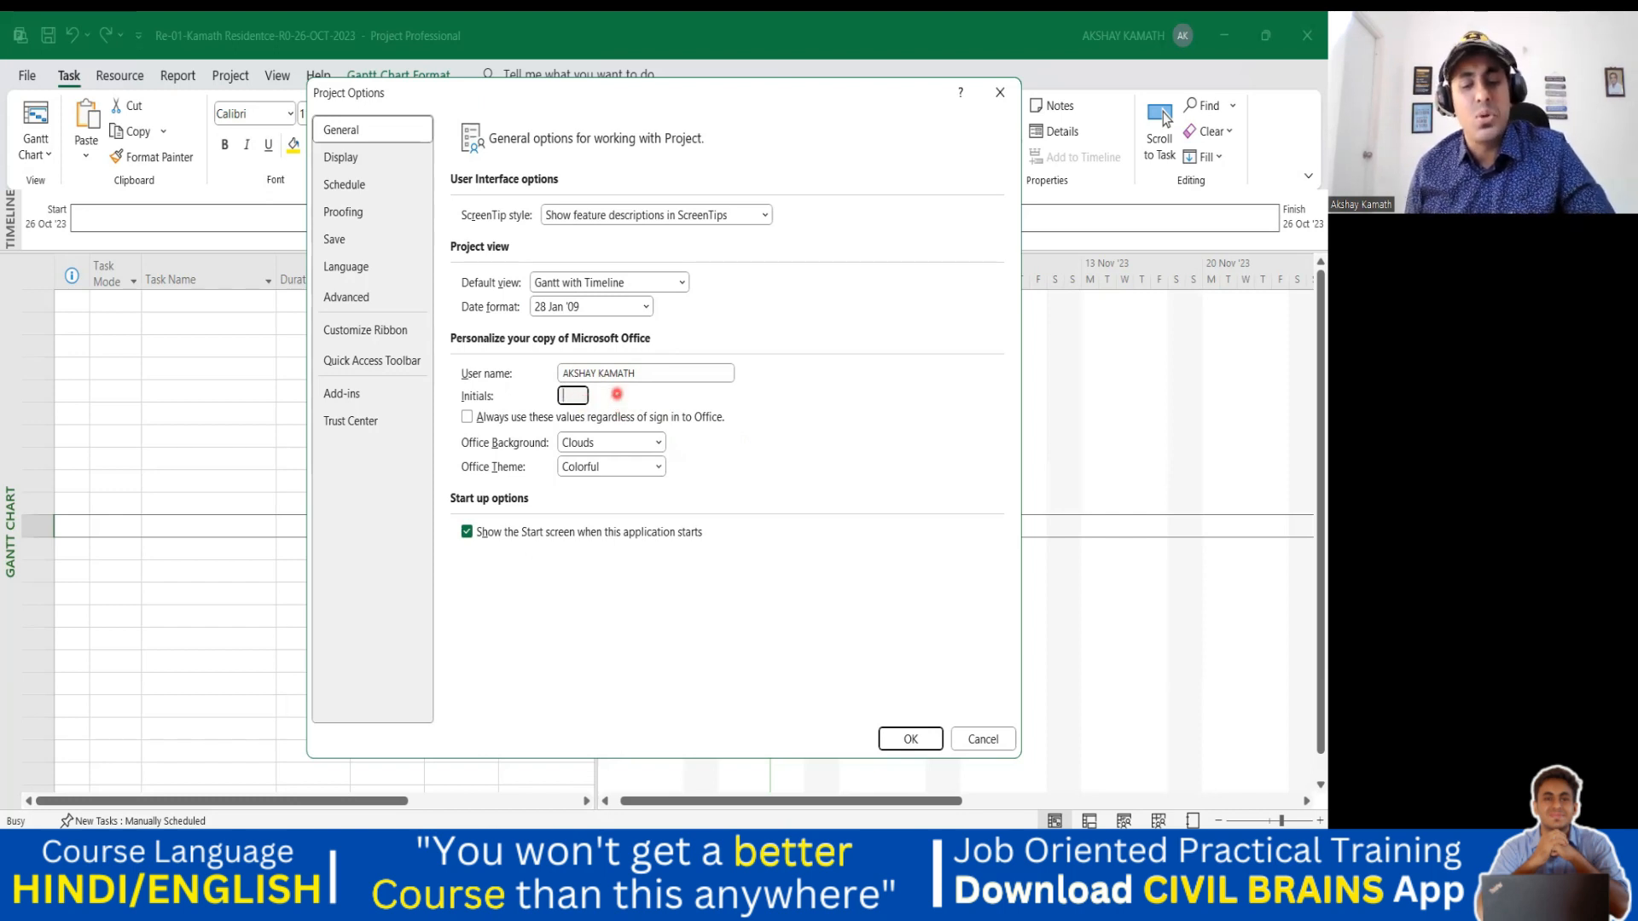
pyautogui.write('AK')
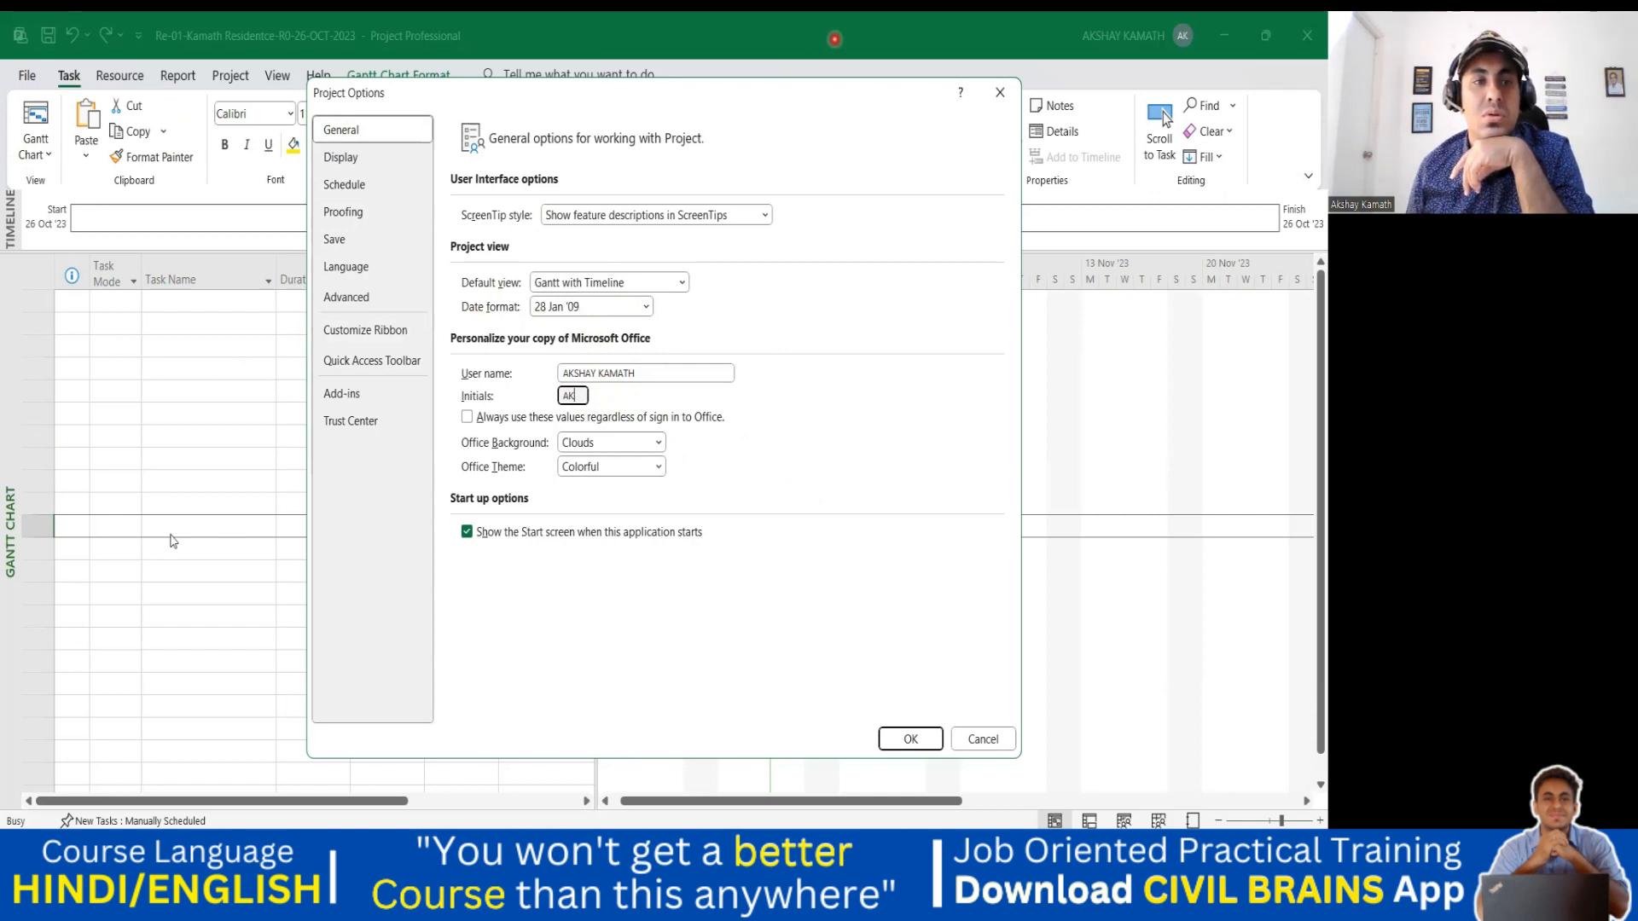
# Place an on-screen text annotation below the Start up options, headed "STEP 1" and followed by a blank line.
pyautogui.click(834, 38)
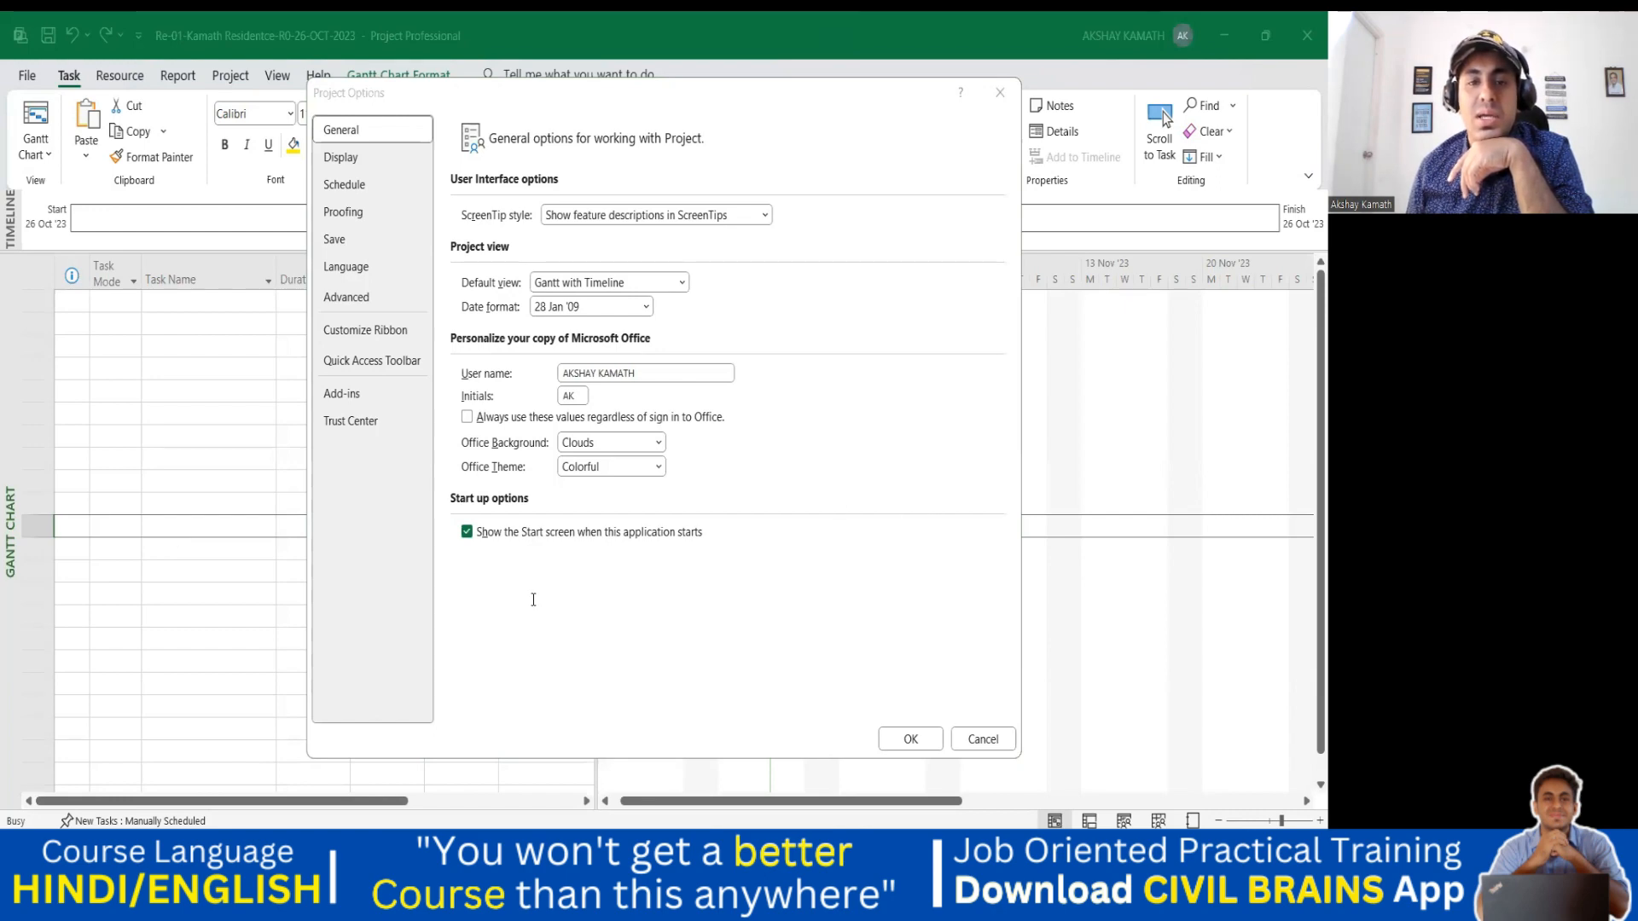
pyautogui.click(471, 606)
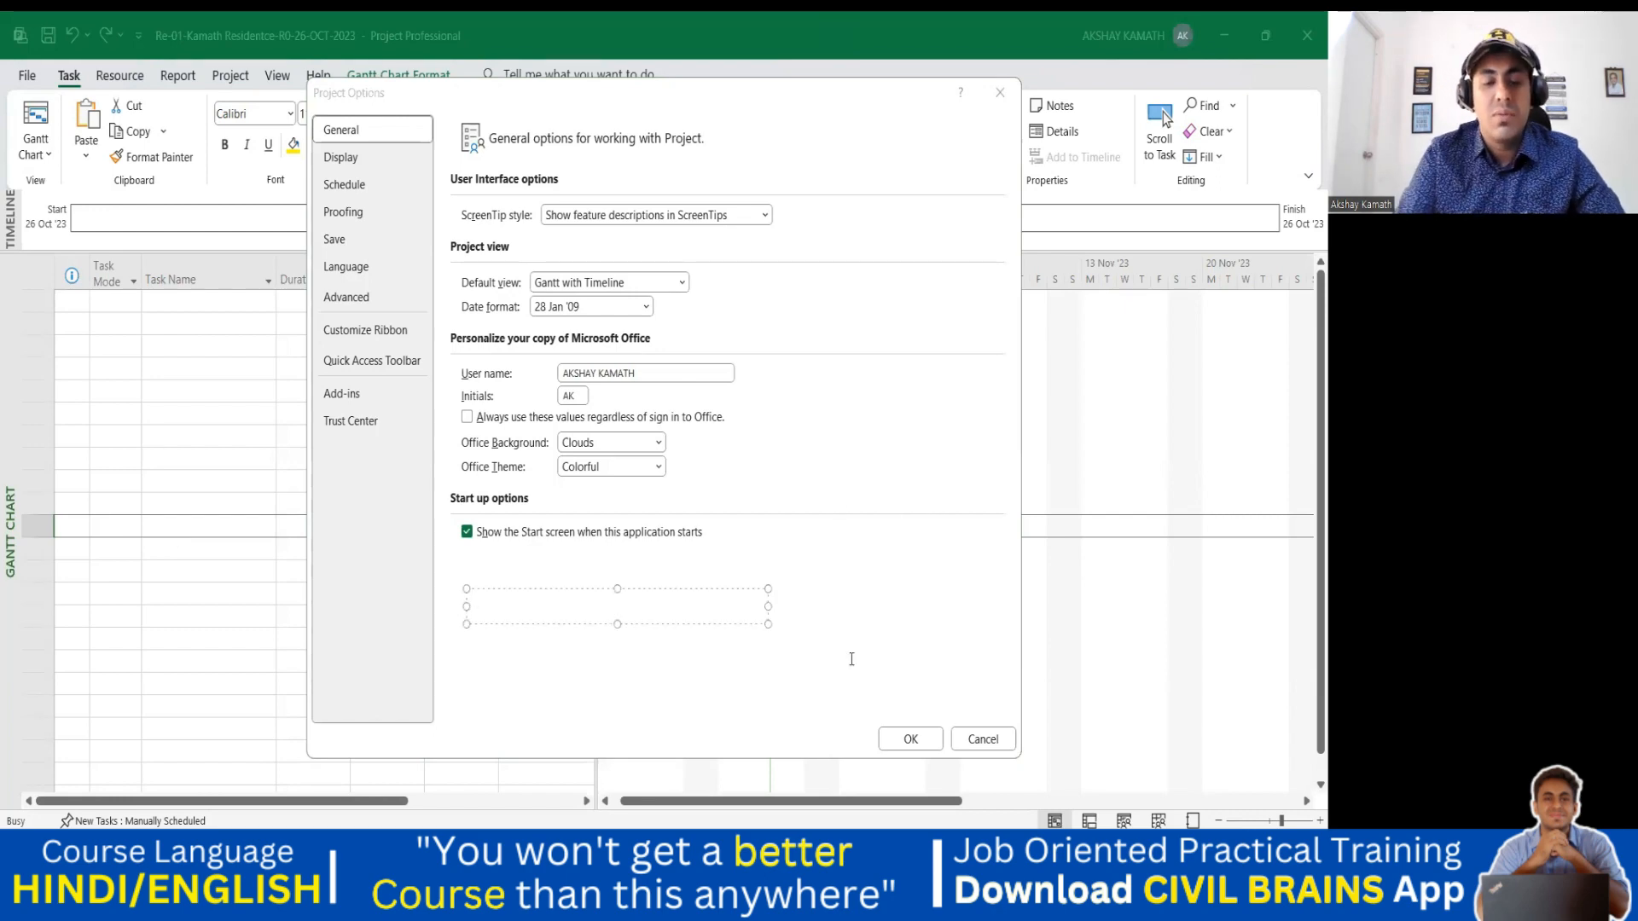
pyautogui.write('STEP 1')
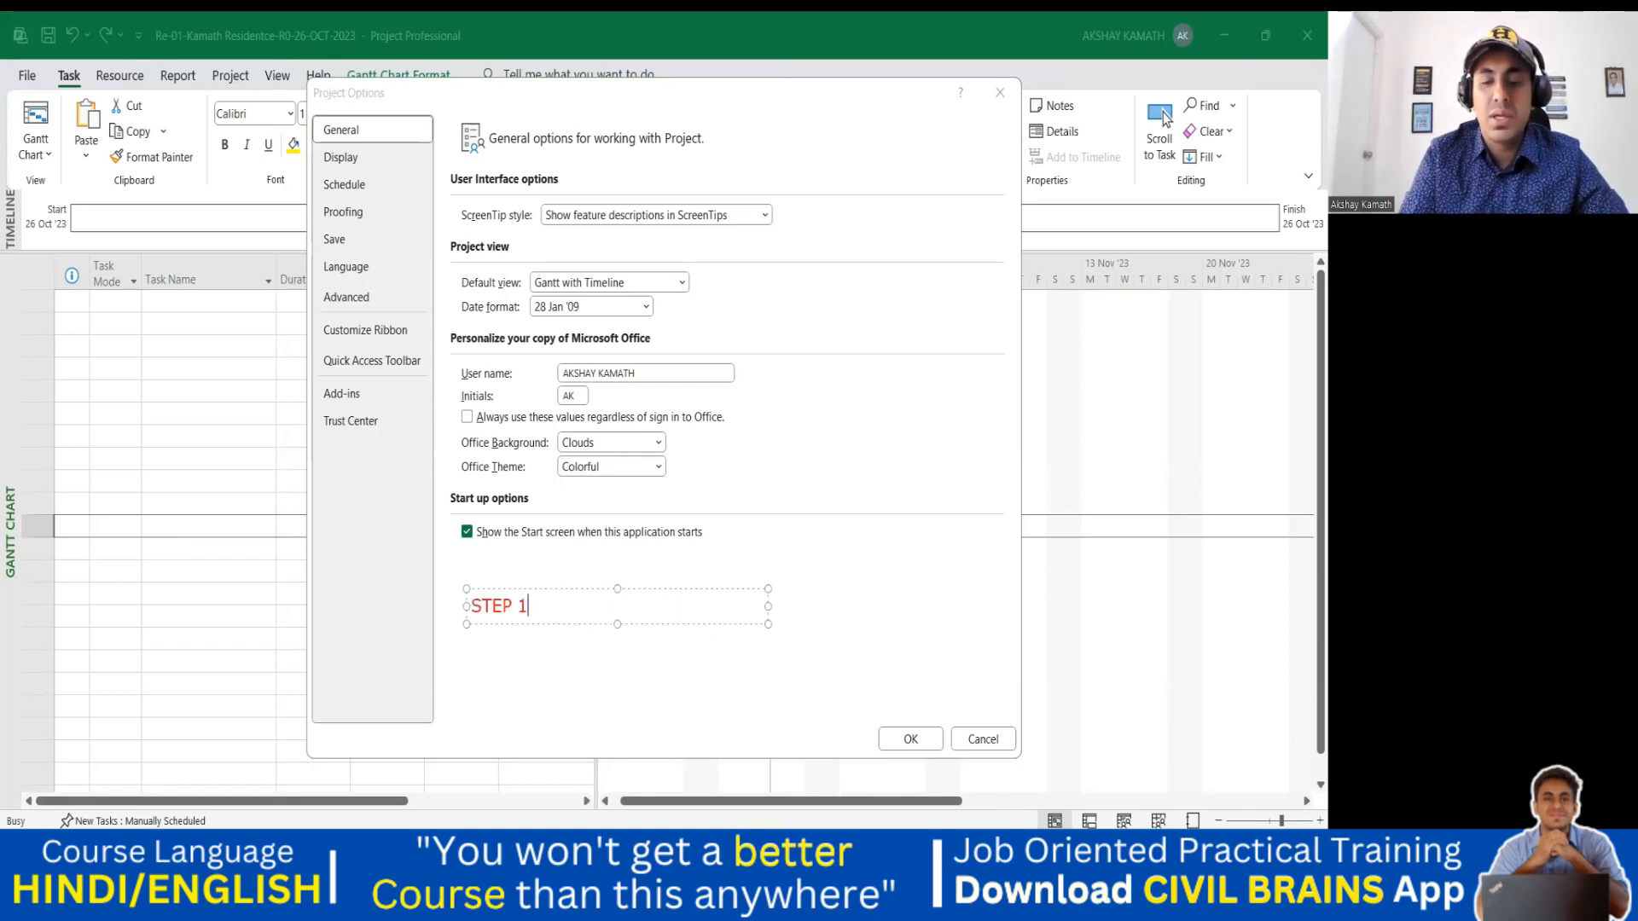
pyautogui.press('Return')
pyautogui.press('Return')
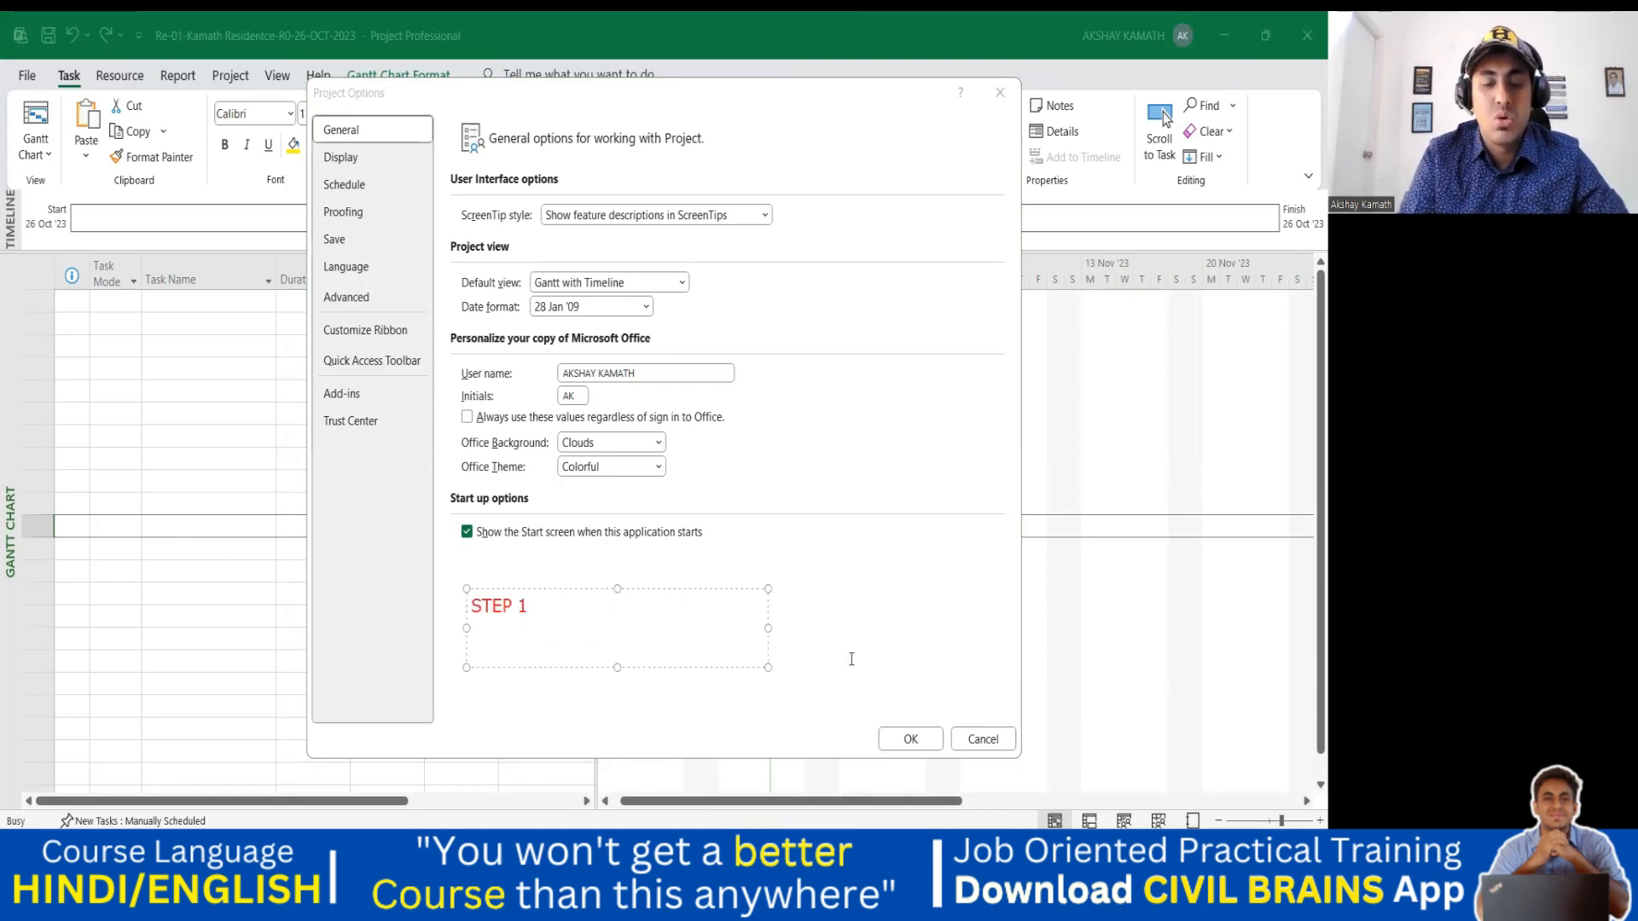
# Write "GO TO FILE-OPTIONS- GENERAL" under the annotation's heading, correcting the wording and spelling.
pyautogui.write('GO TO OPTIONS -')
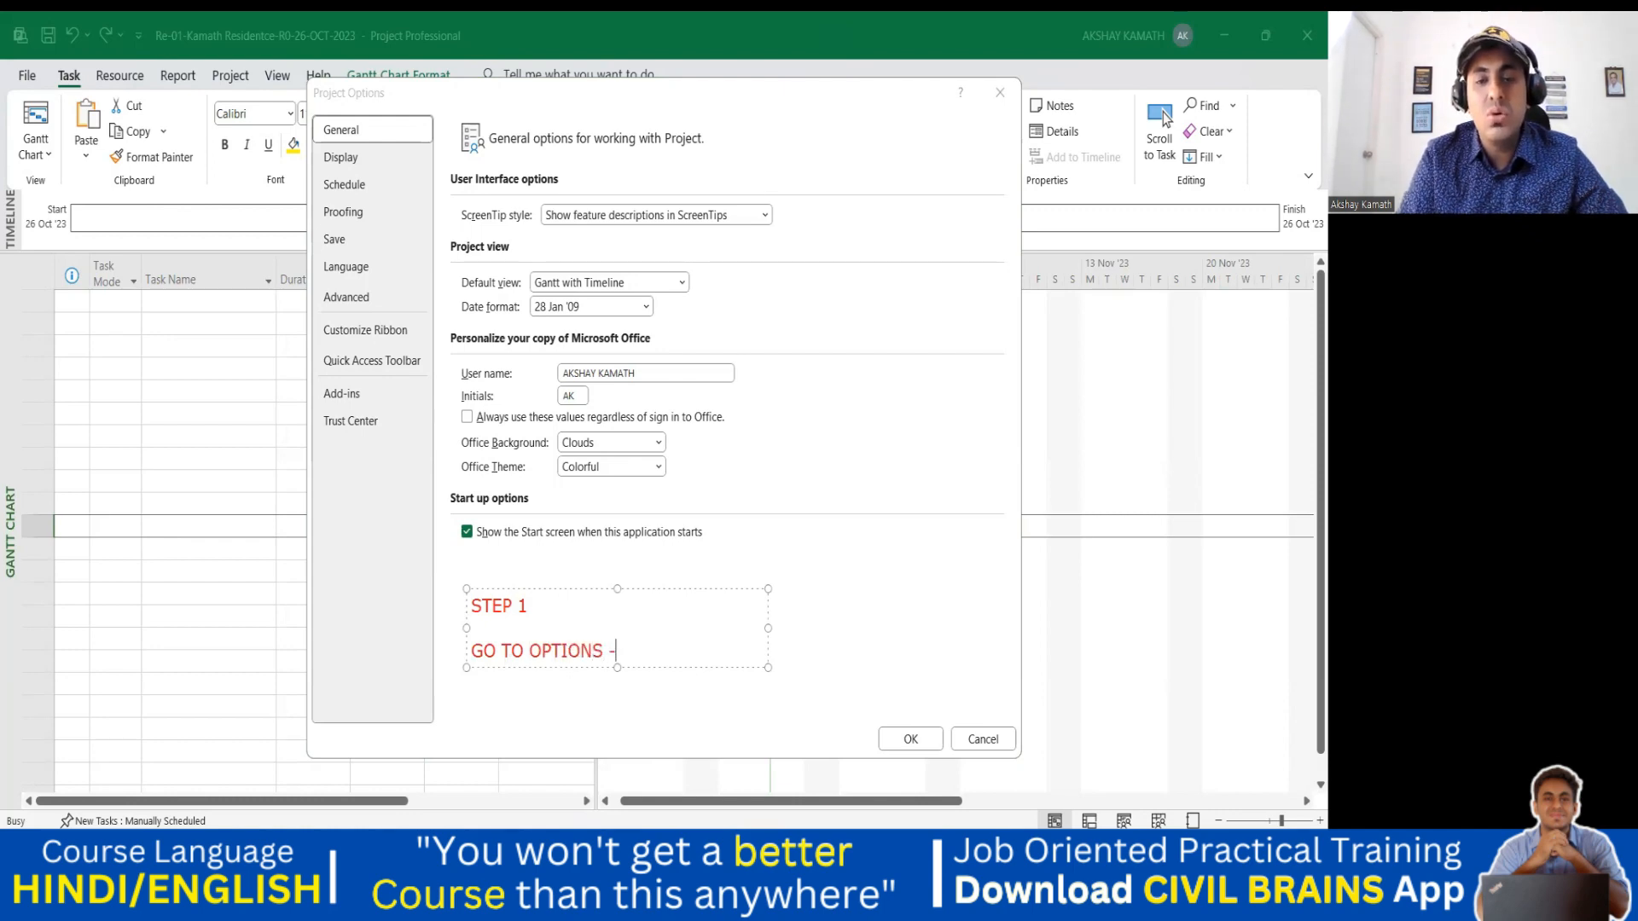
pyautogui.press('BackSpace')
pyautogui.press('BackSpace')
pyautogui.press('BackSpace')
pyautogui.press('BackSpace')
pyautogui.press('BackSpace')
pyautogui.press('BackSpace')
pyautogui.press('BackSpace')
pyautogui.press('BackSpace')
pyautogui.press('BackSpace')
pyautogui.press('BackSpace')
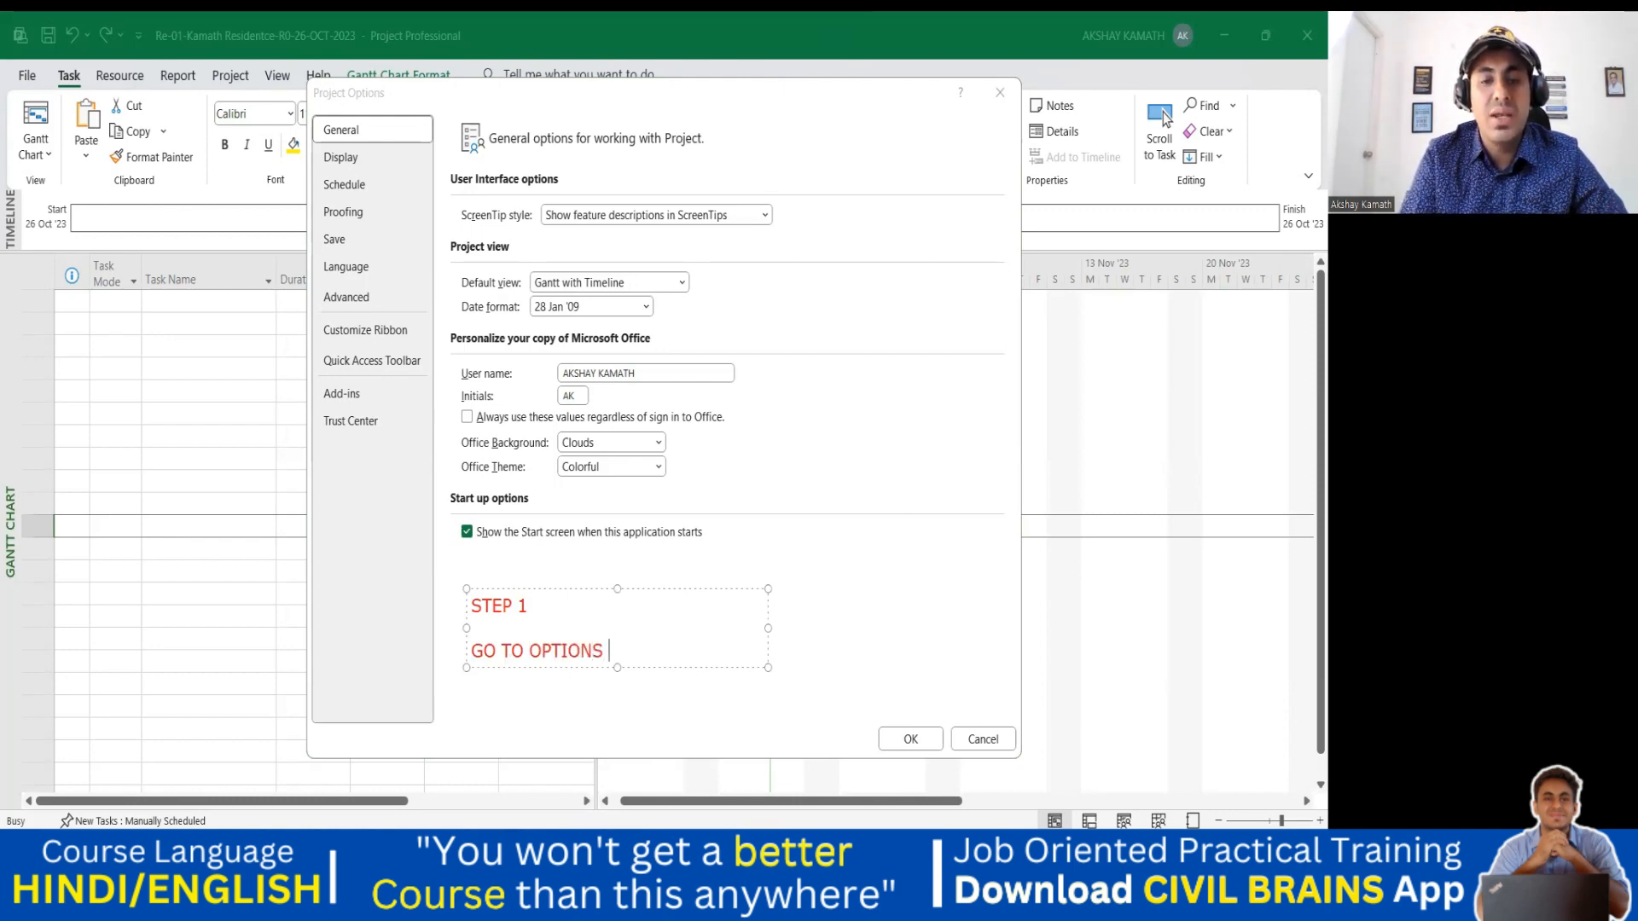
pyautogui.write('F')
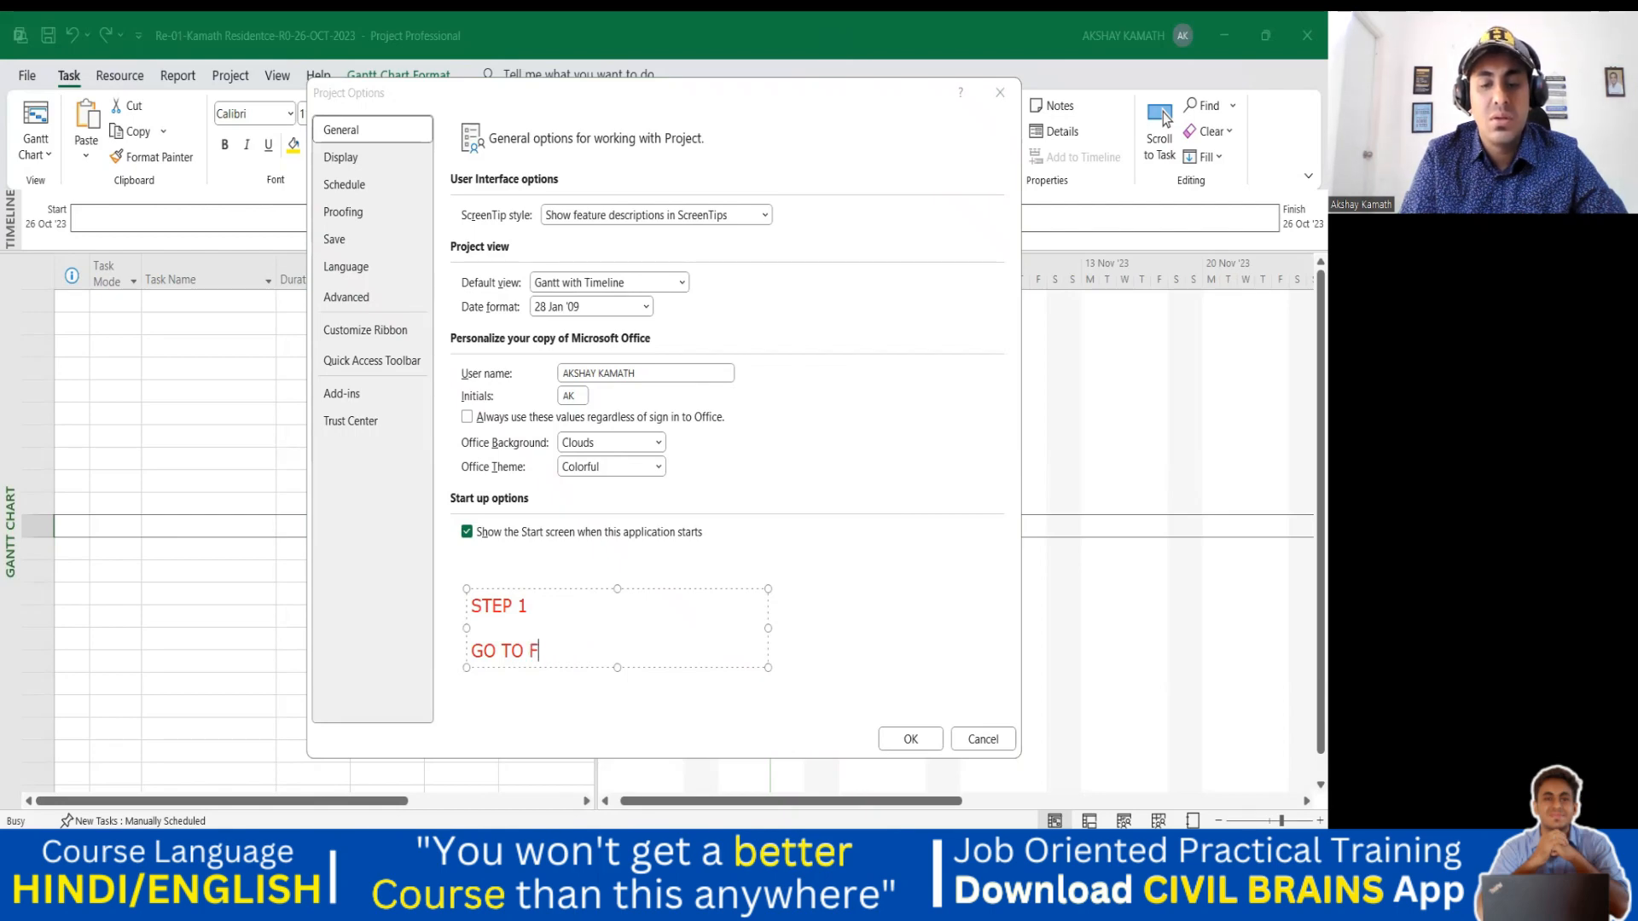
pyautogui.write('ILE-OPTIO')
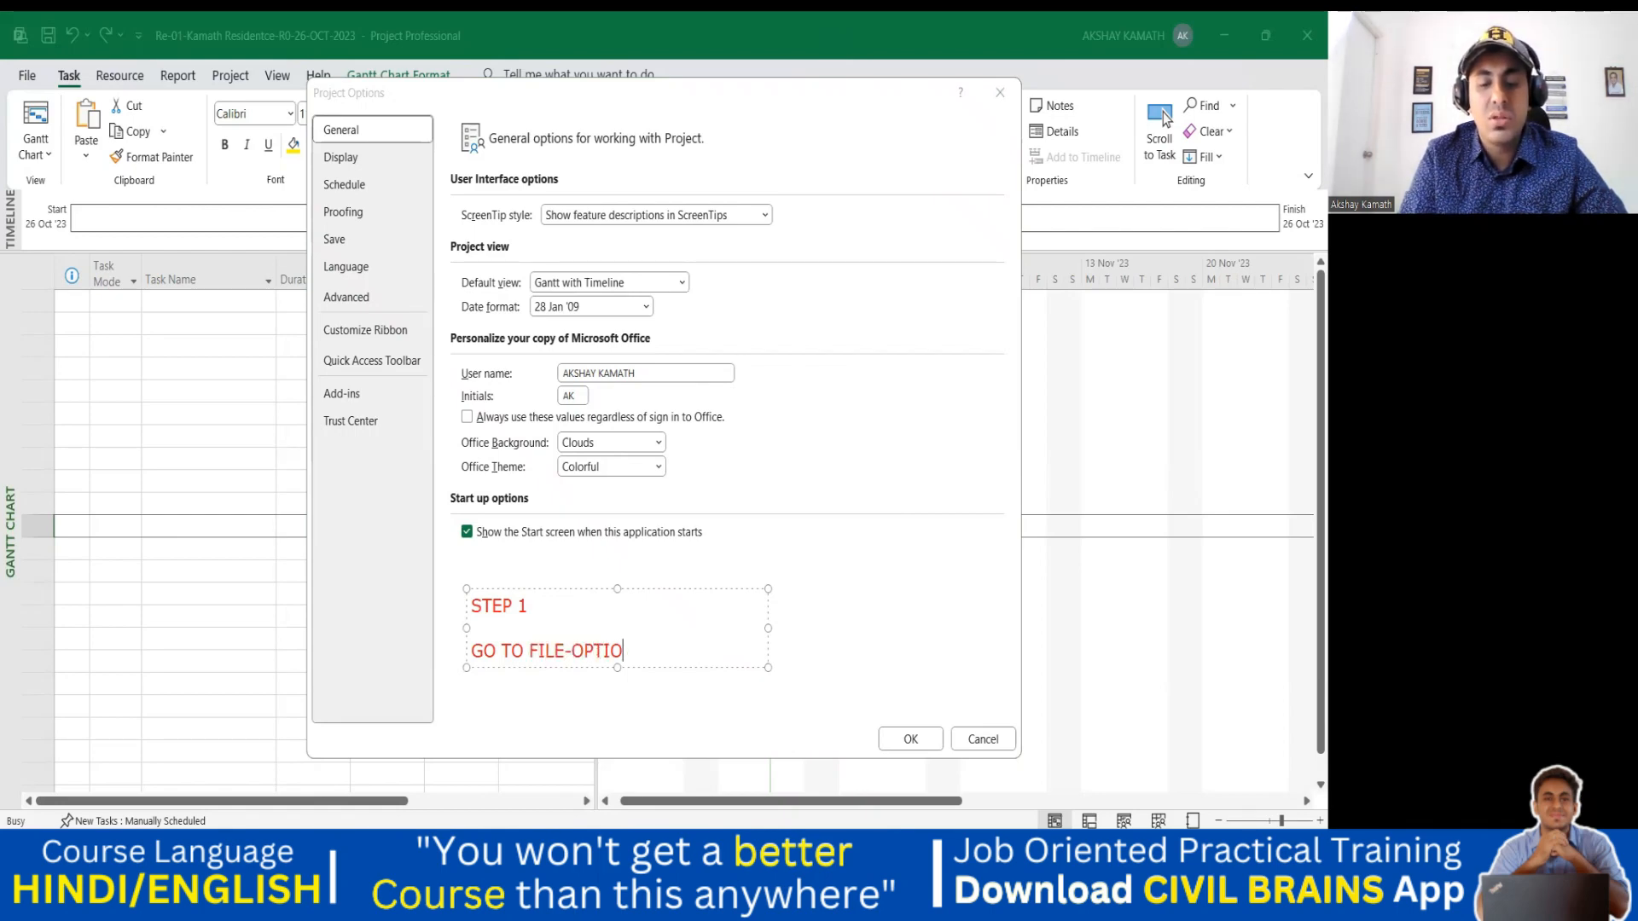
pyautogui.write('NS- GNERAL')
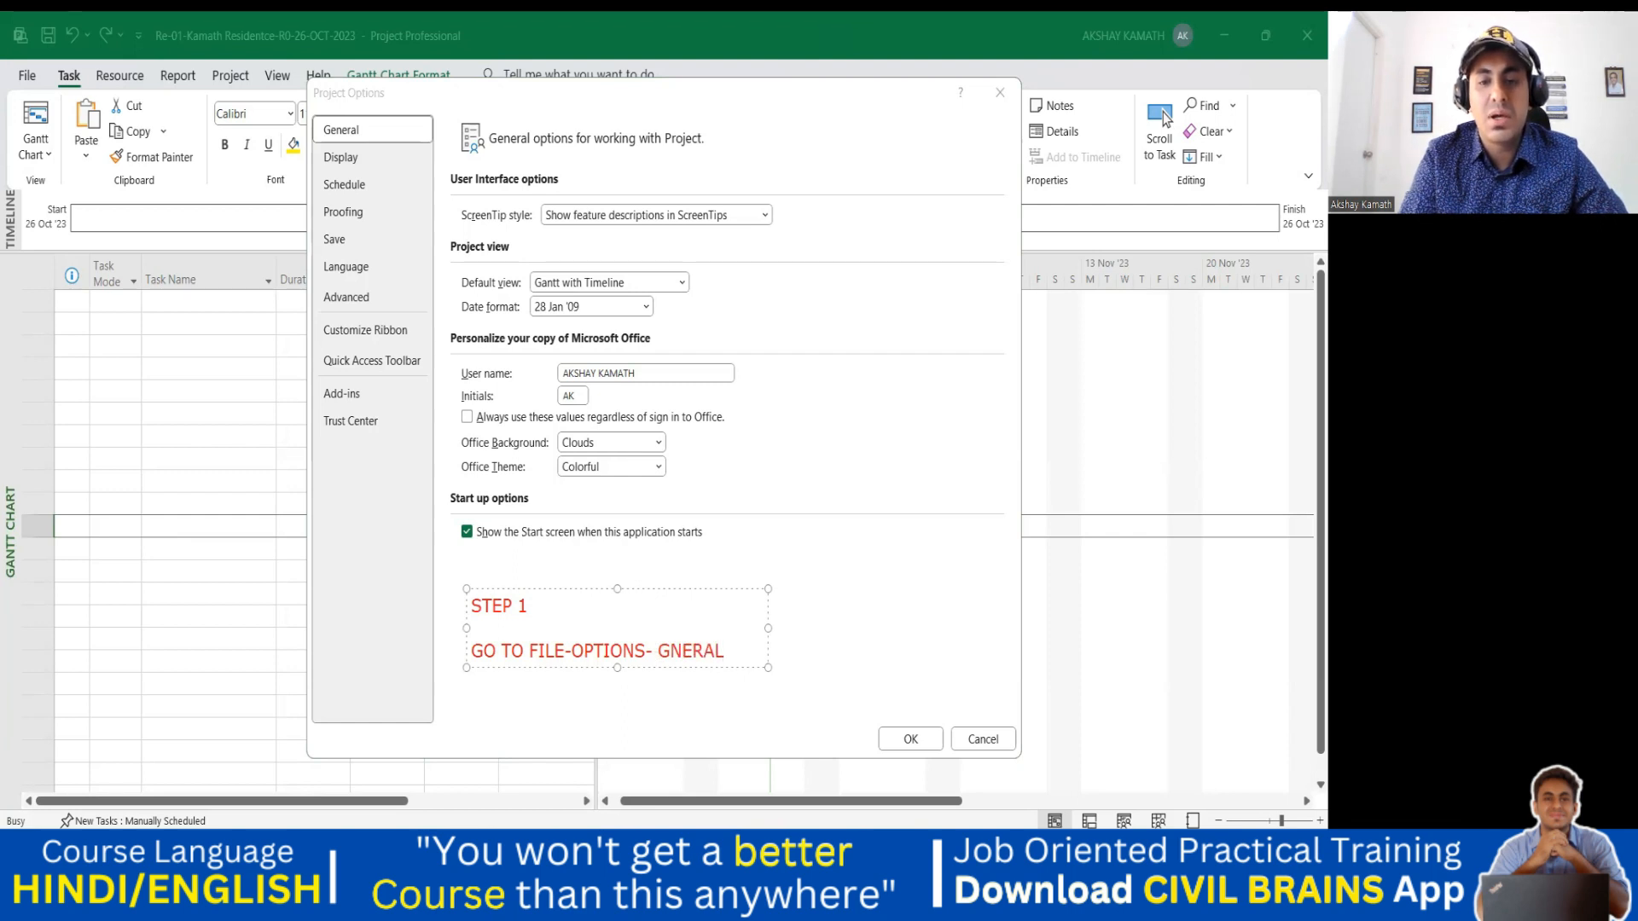
pyautogui.press('BackSpace')
pyautogui.press('BackSpace')
pyautogui.press('BackSpace')
pyautogui.press('BackSpace')
pyautogui.press('BackSpace')
pyautogui.write('EN')
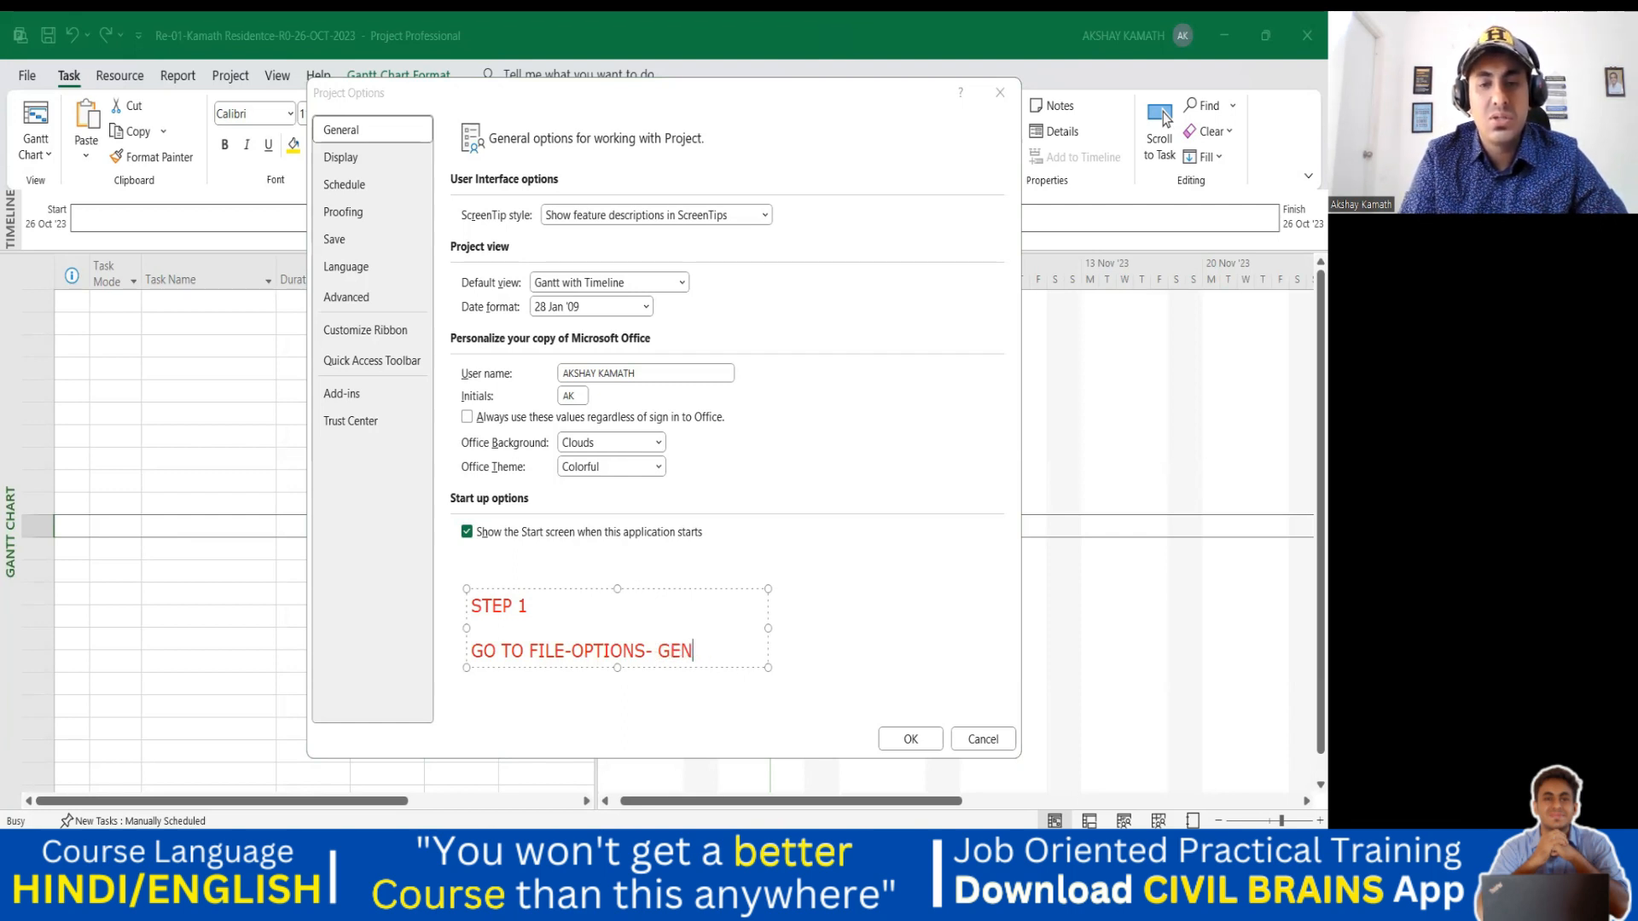
pyautogui.write('ERAL ')
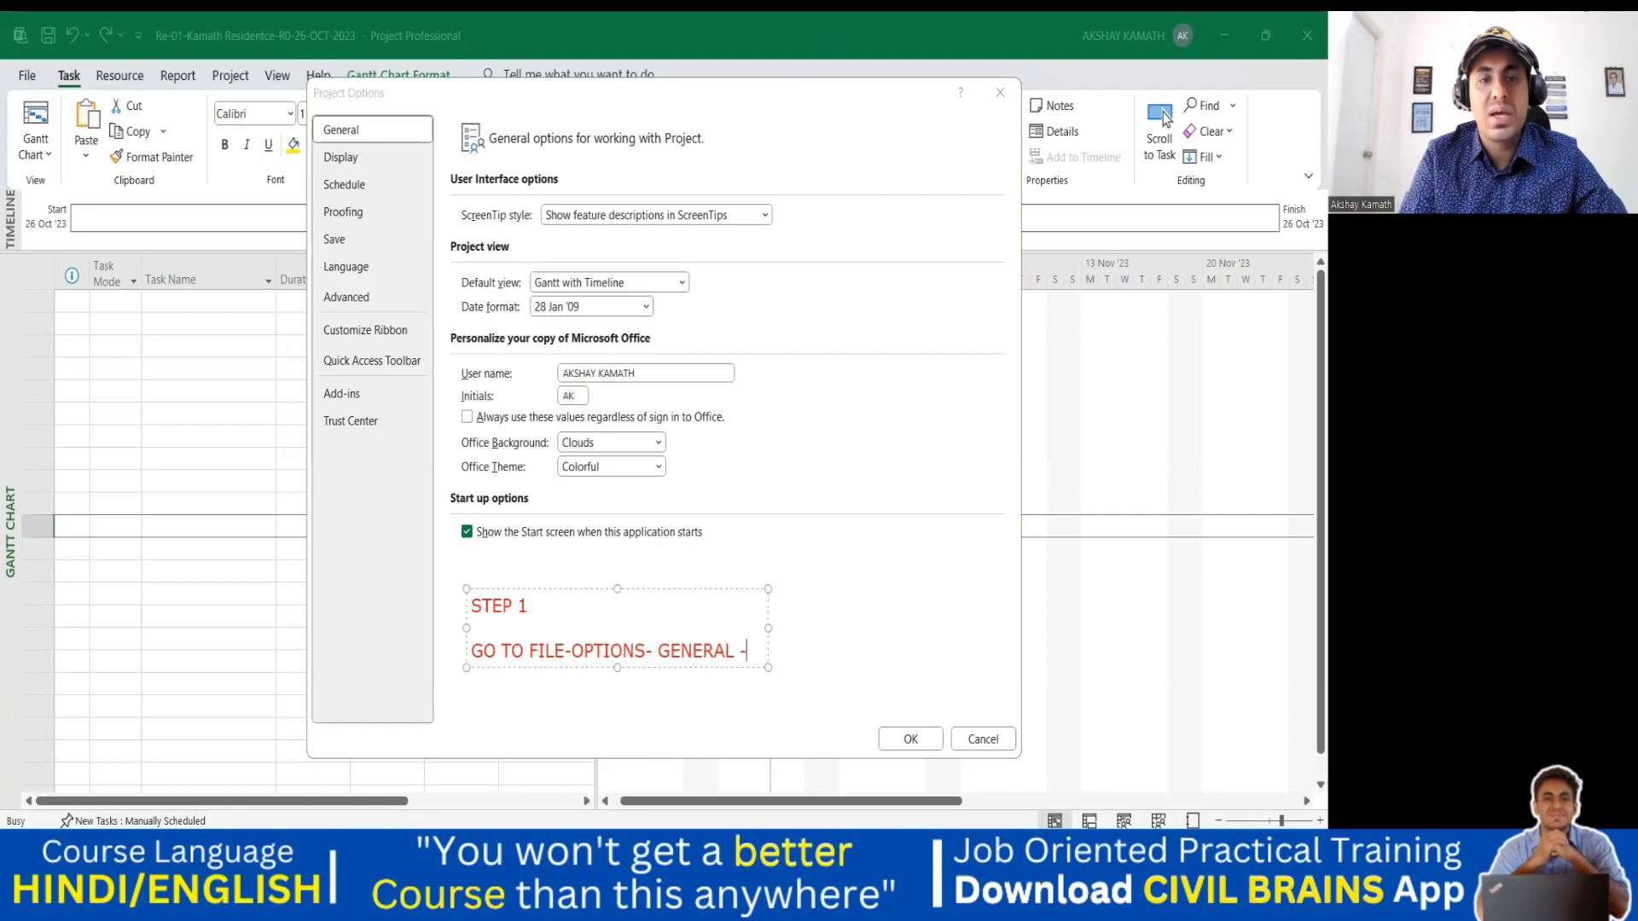
# Append "-DATE FORMAT" to the annotation and widen its text box so the instruction fits on one line.
pyautogui.write('- DATE ')
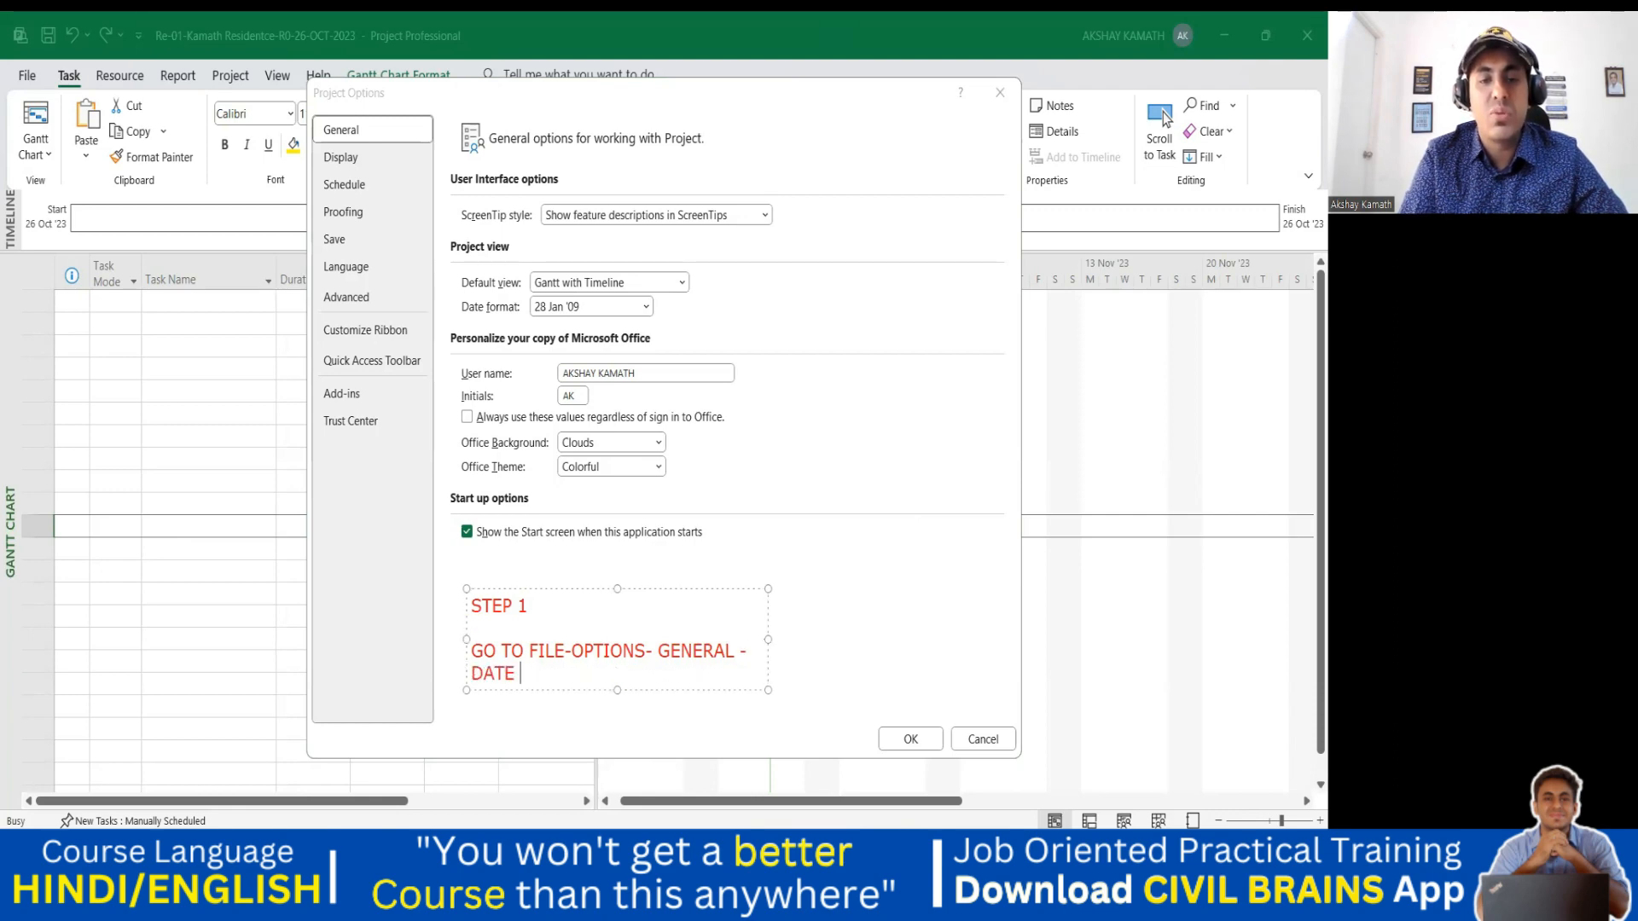
pyautogui.write('FORMAT')
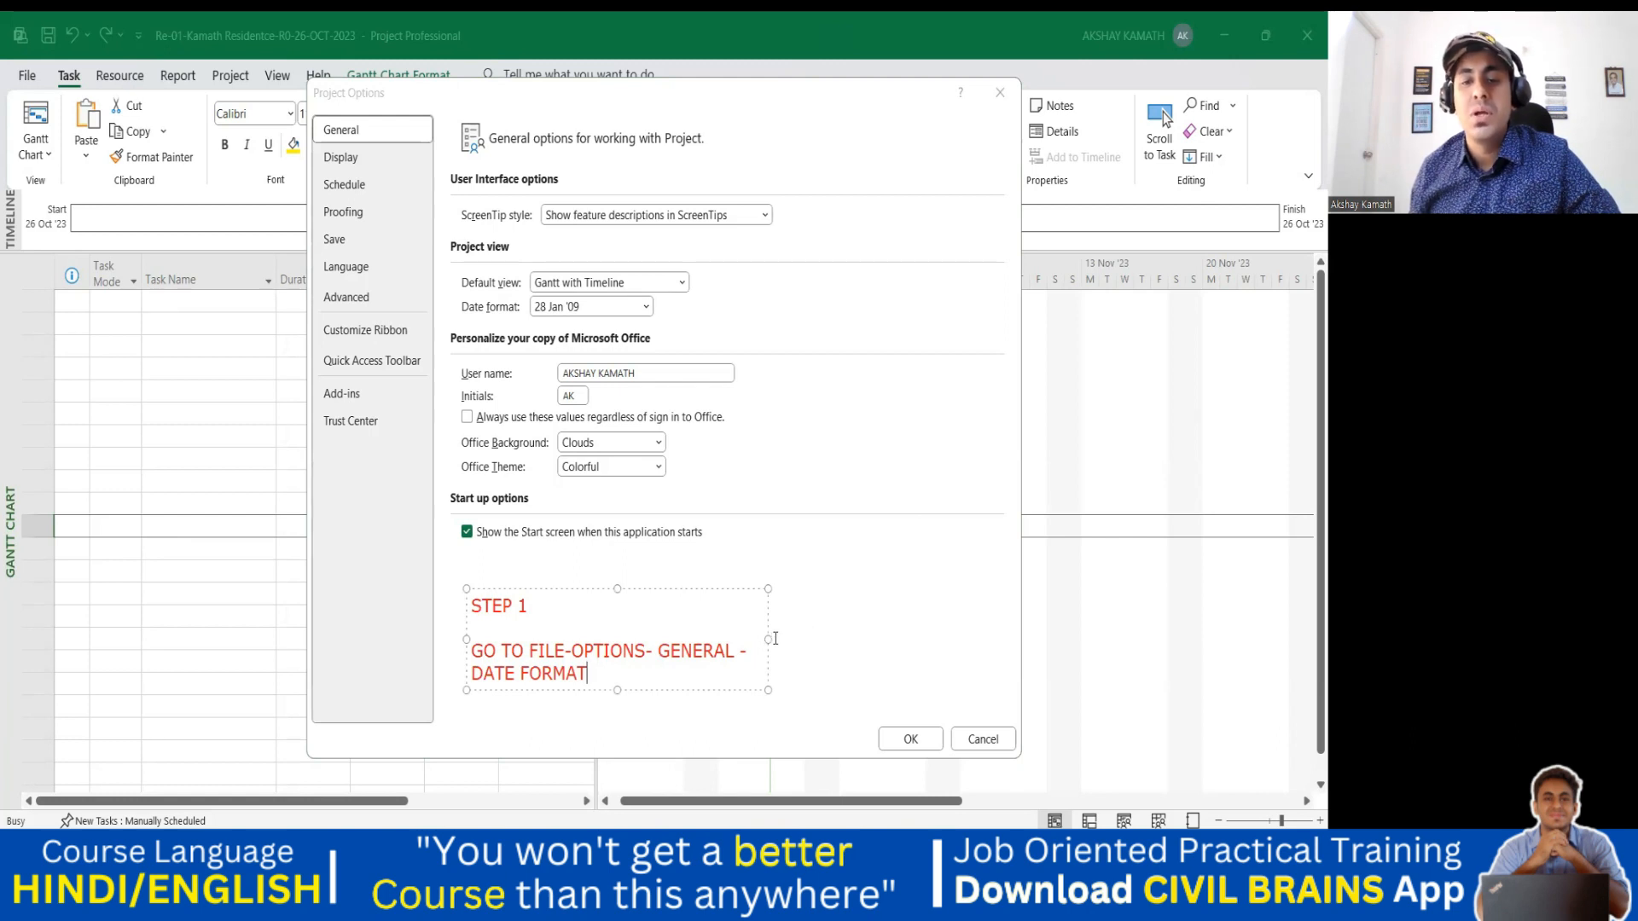
pyautogui.moveTo(783, 646); pyautogui.dragTo(970, 649)
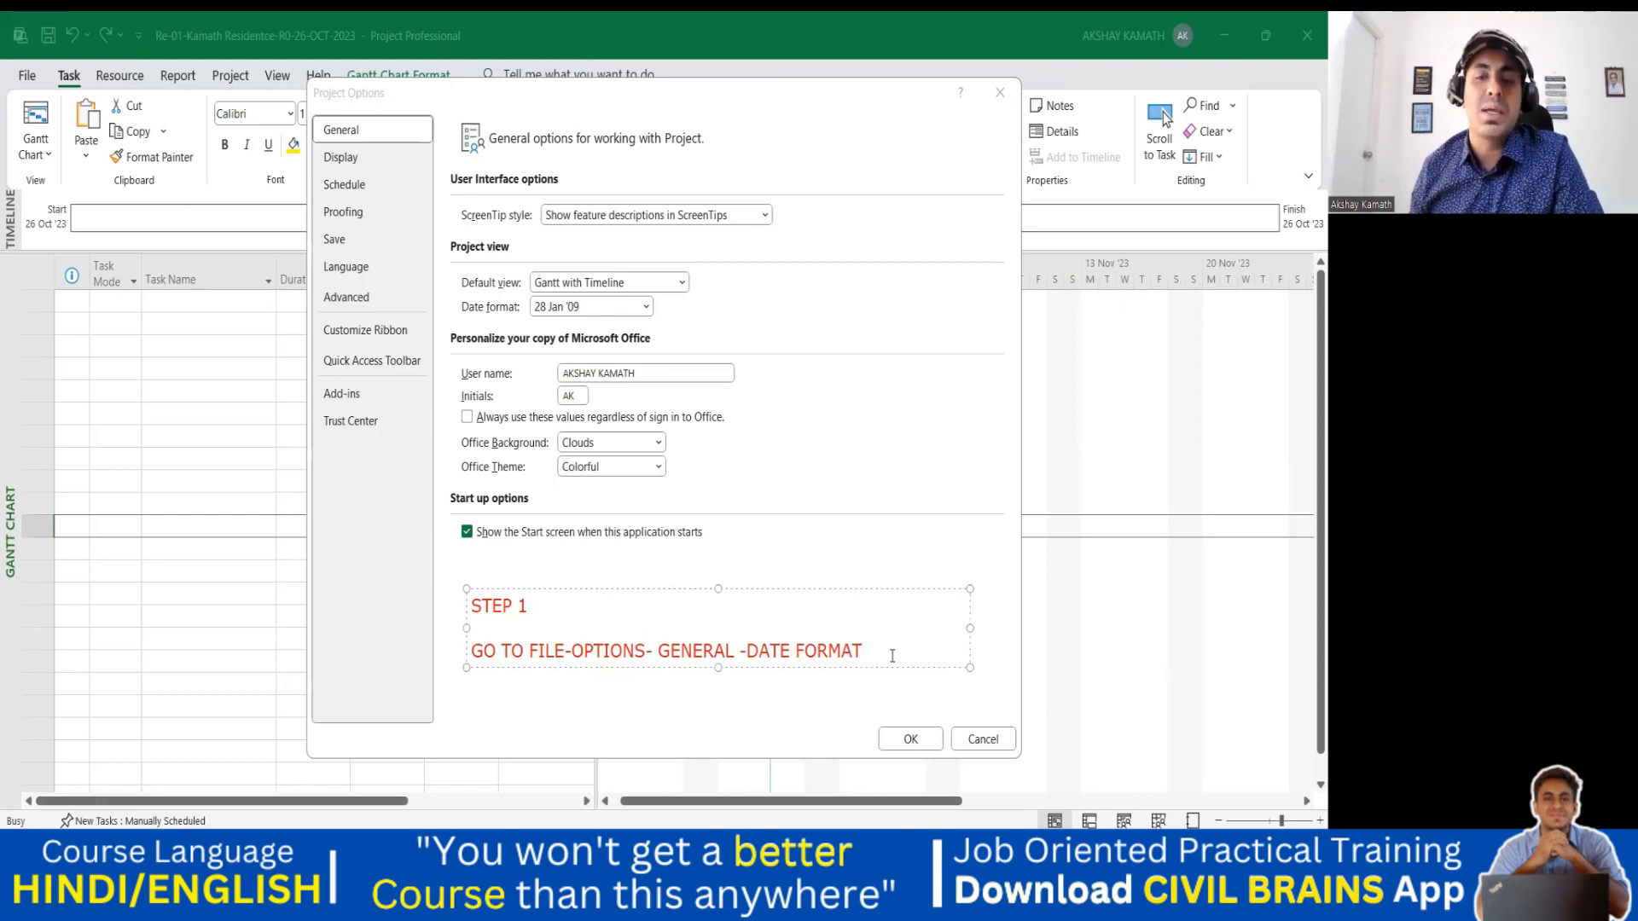
pyautogui.press('Return')
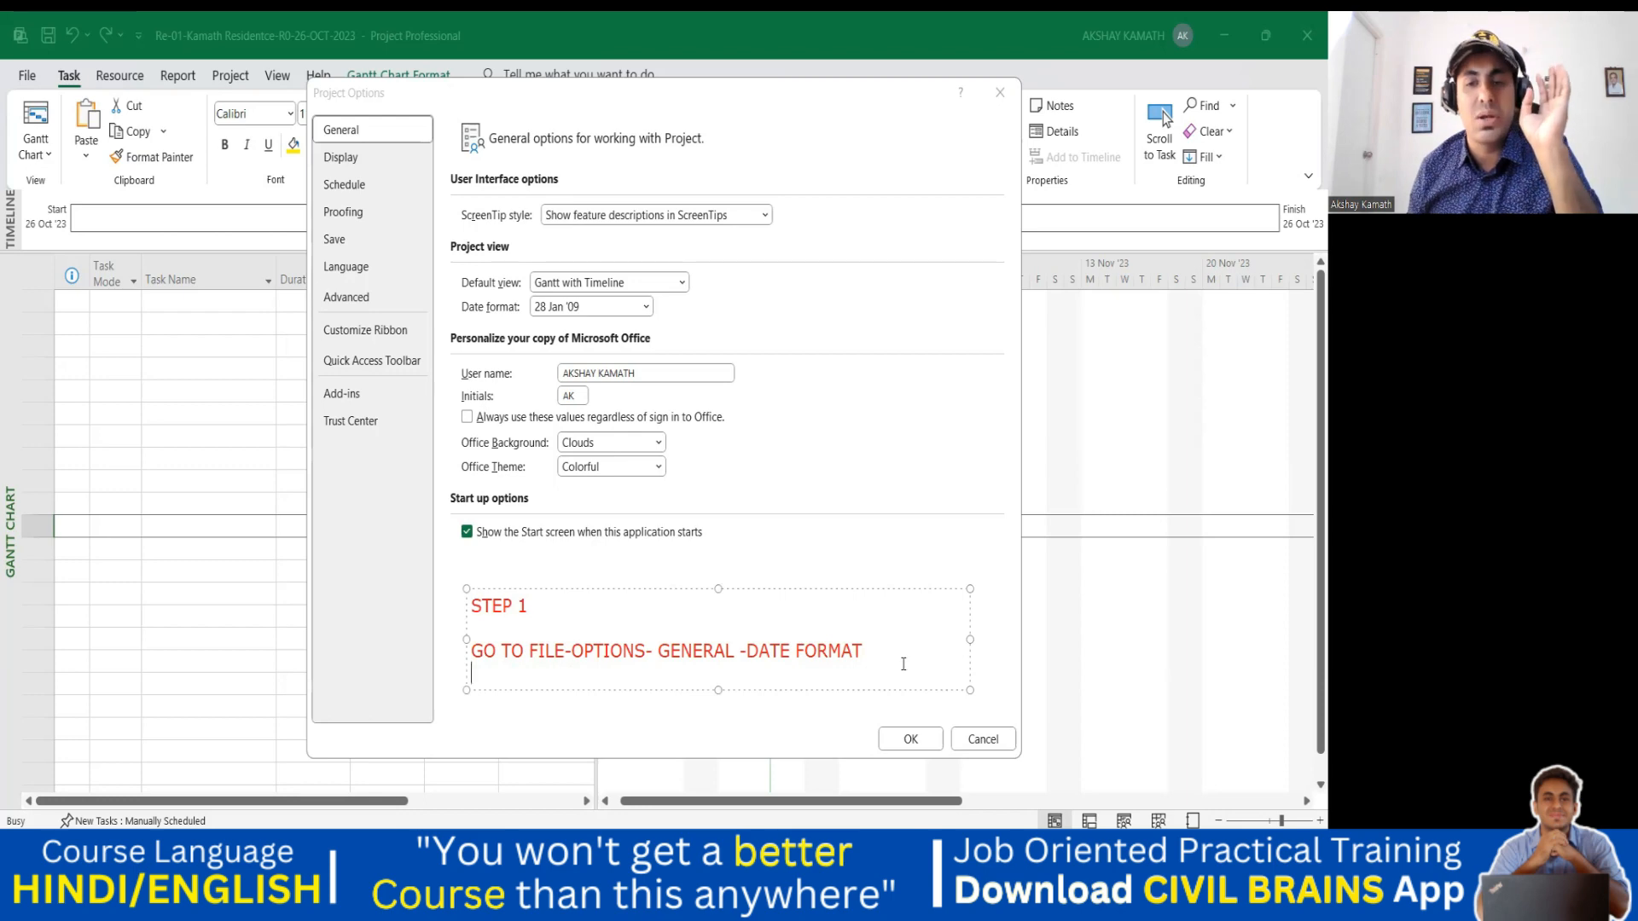
pyautogui.click(974, 502)
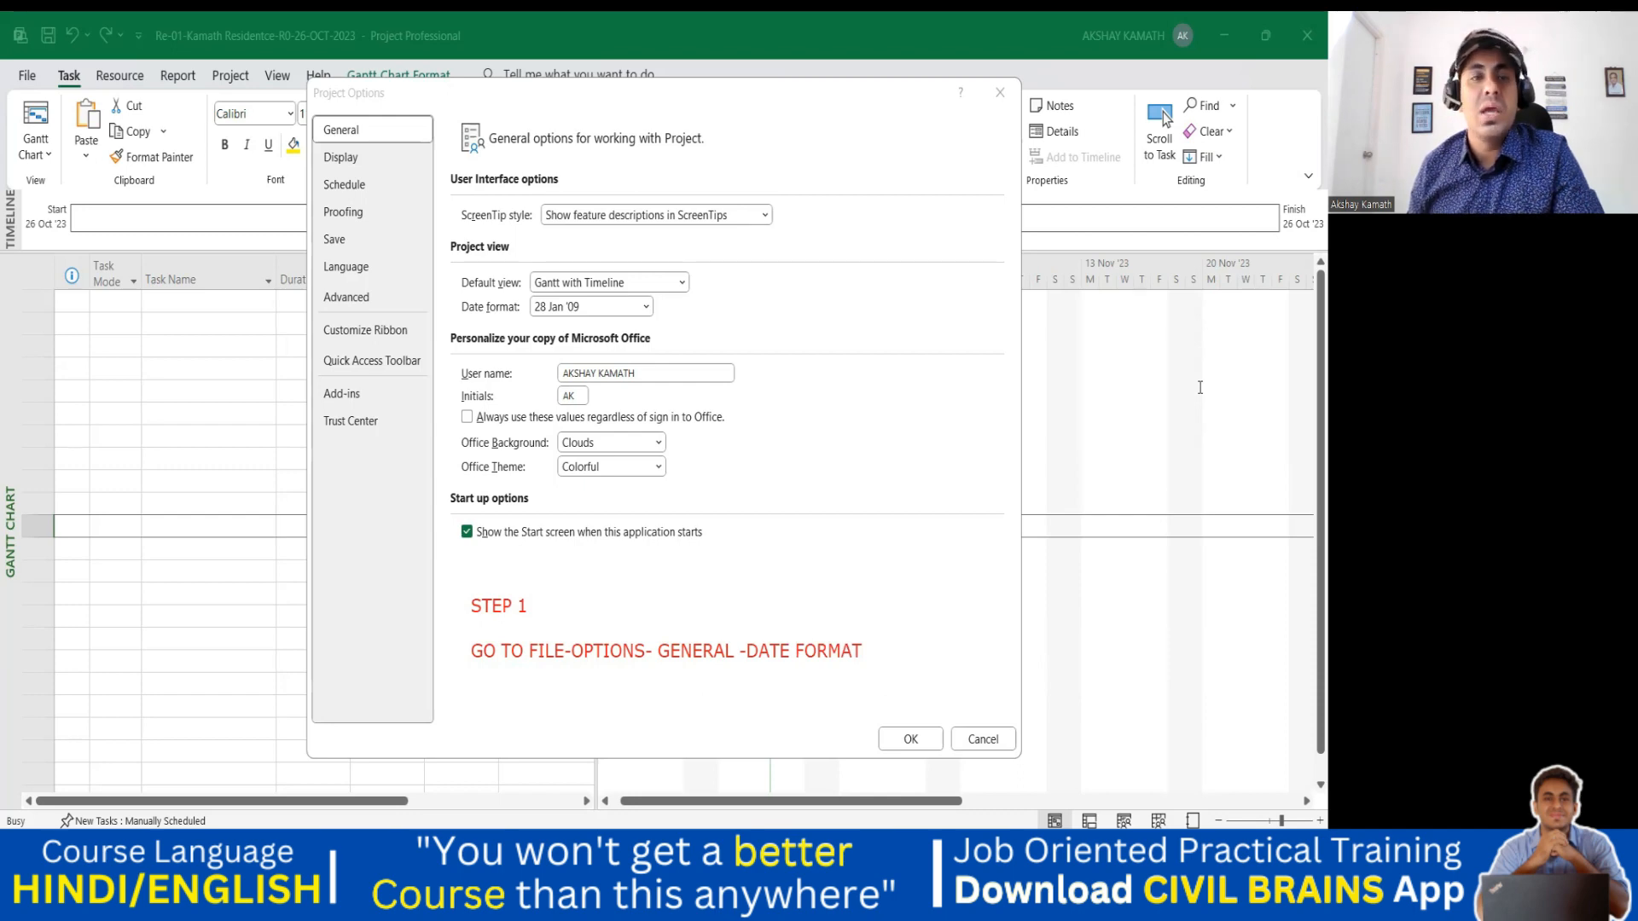
# Open the Display options and check the available calendar types and the project the currency options apply to.
pyautogui.click(354, 160)
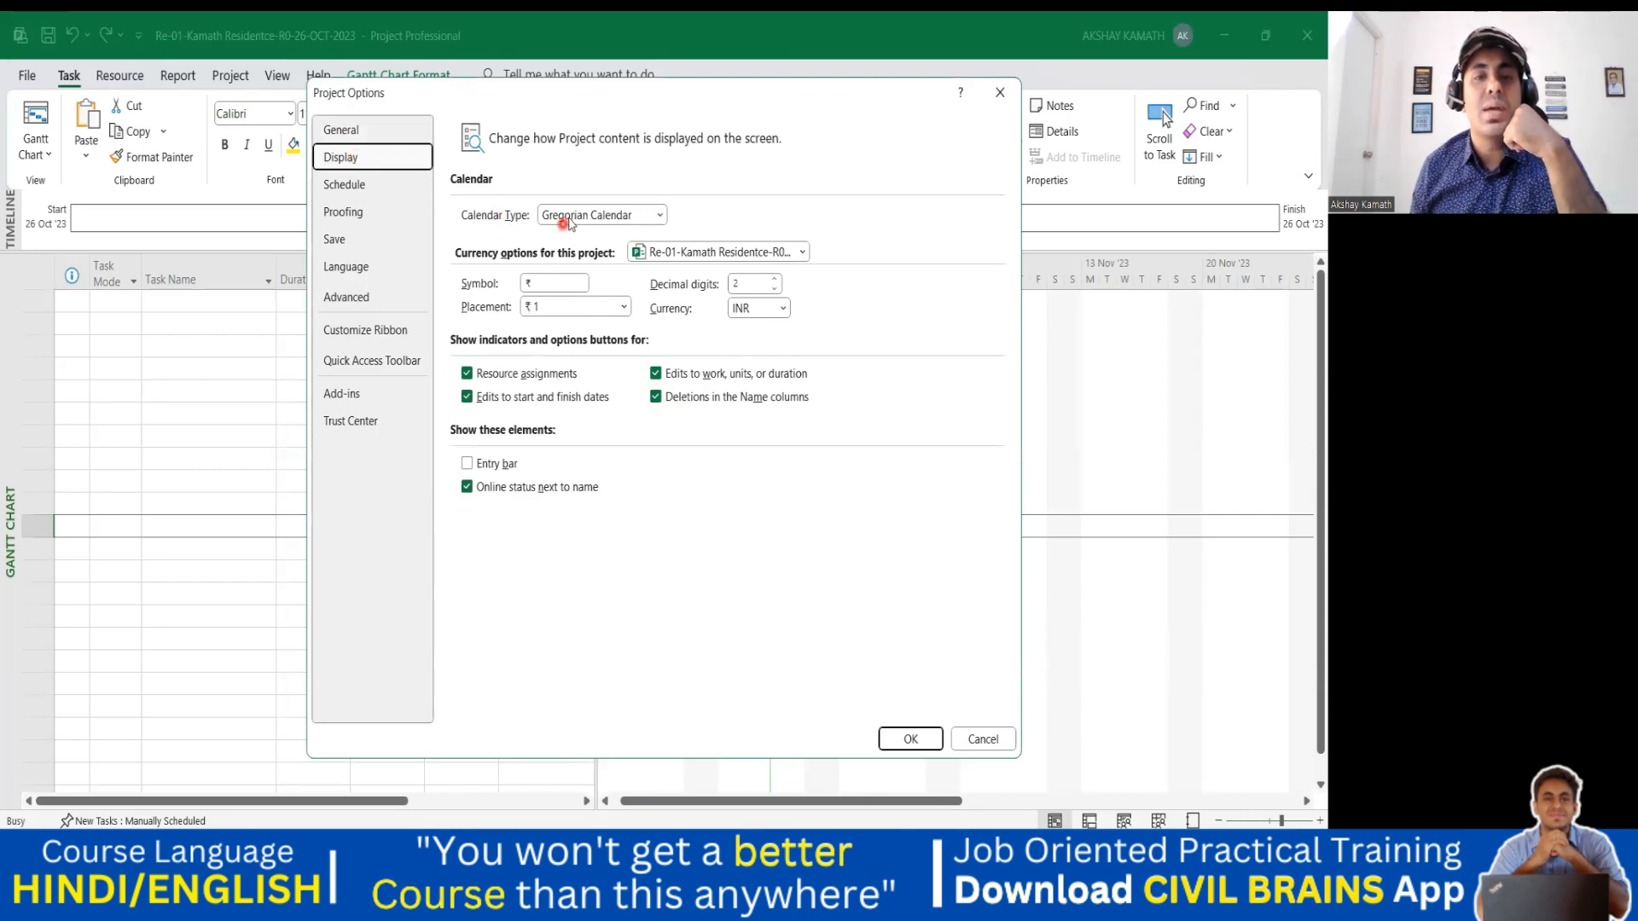
pyautogui.click(660, 215)
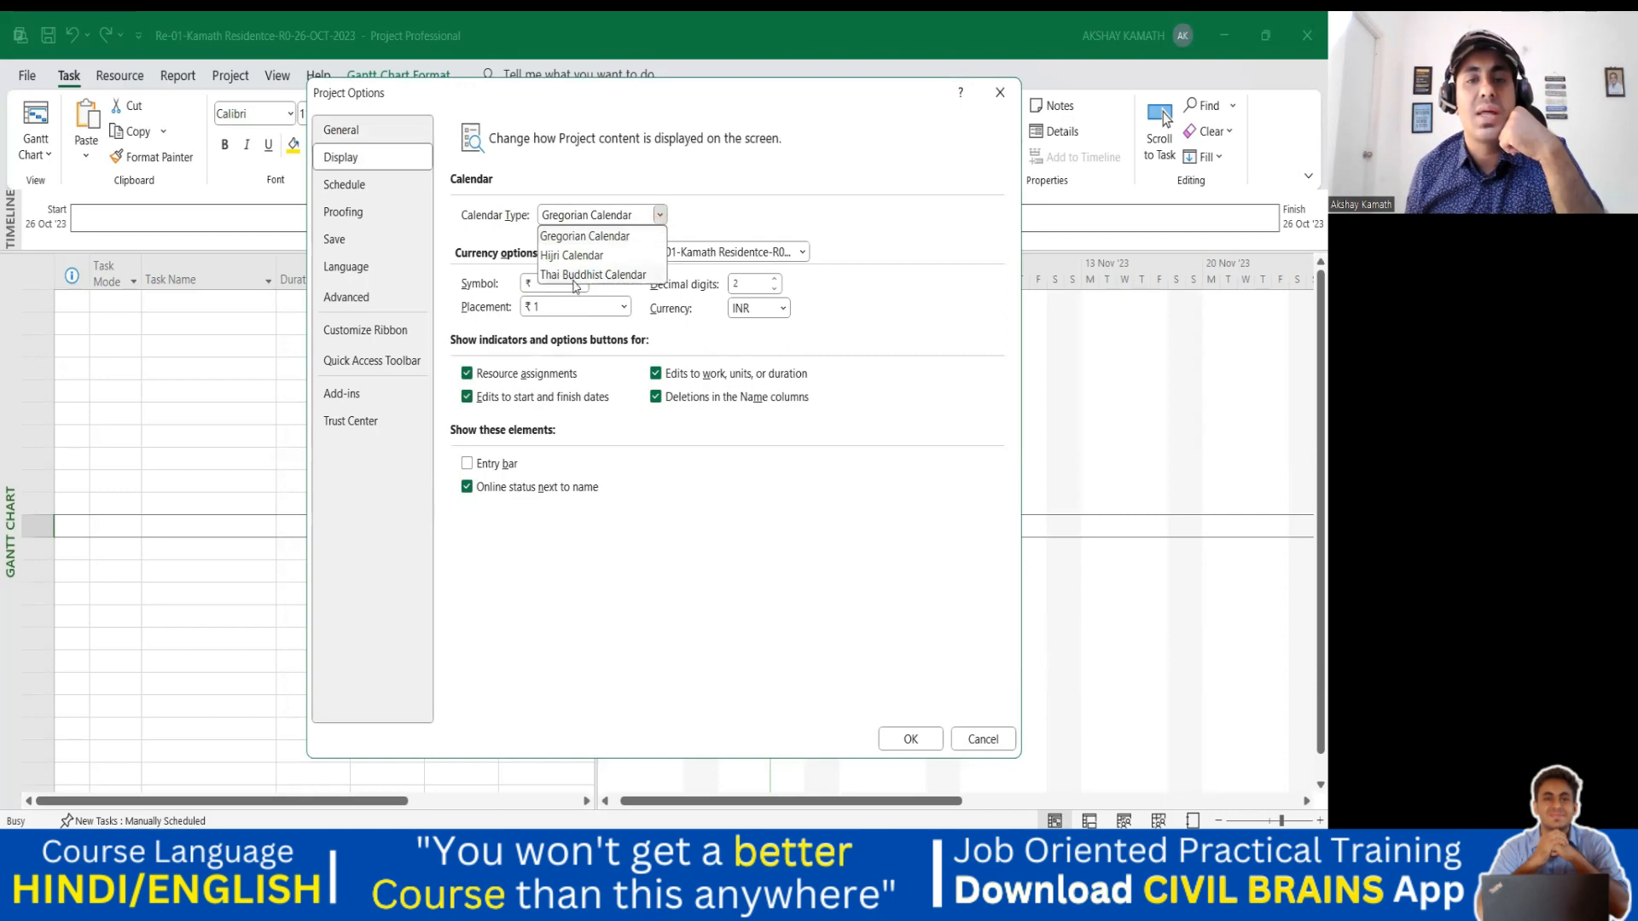
pyautogui.click(739, 216)
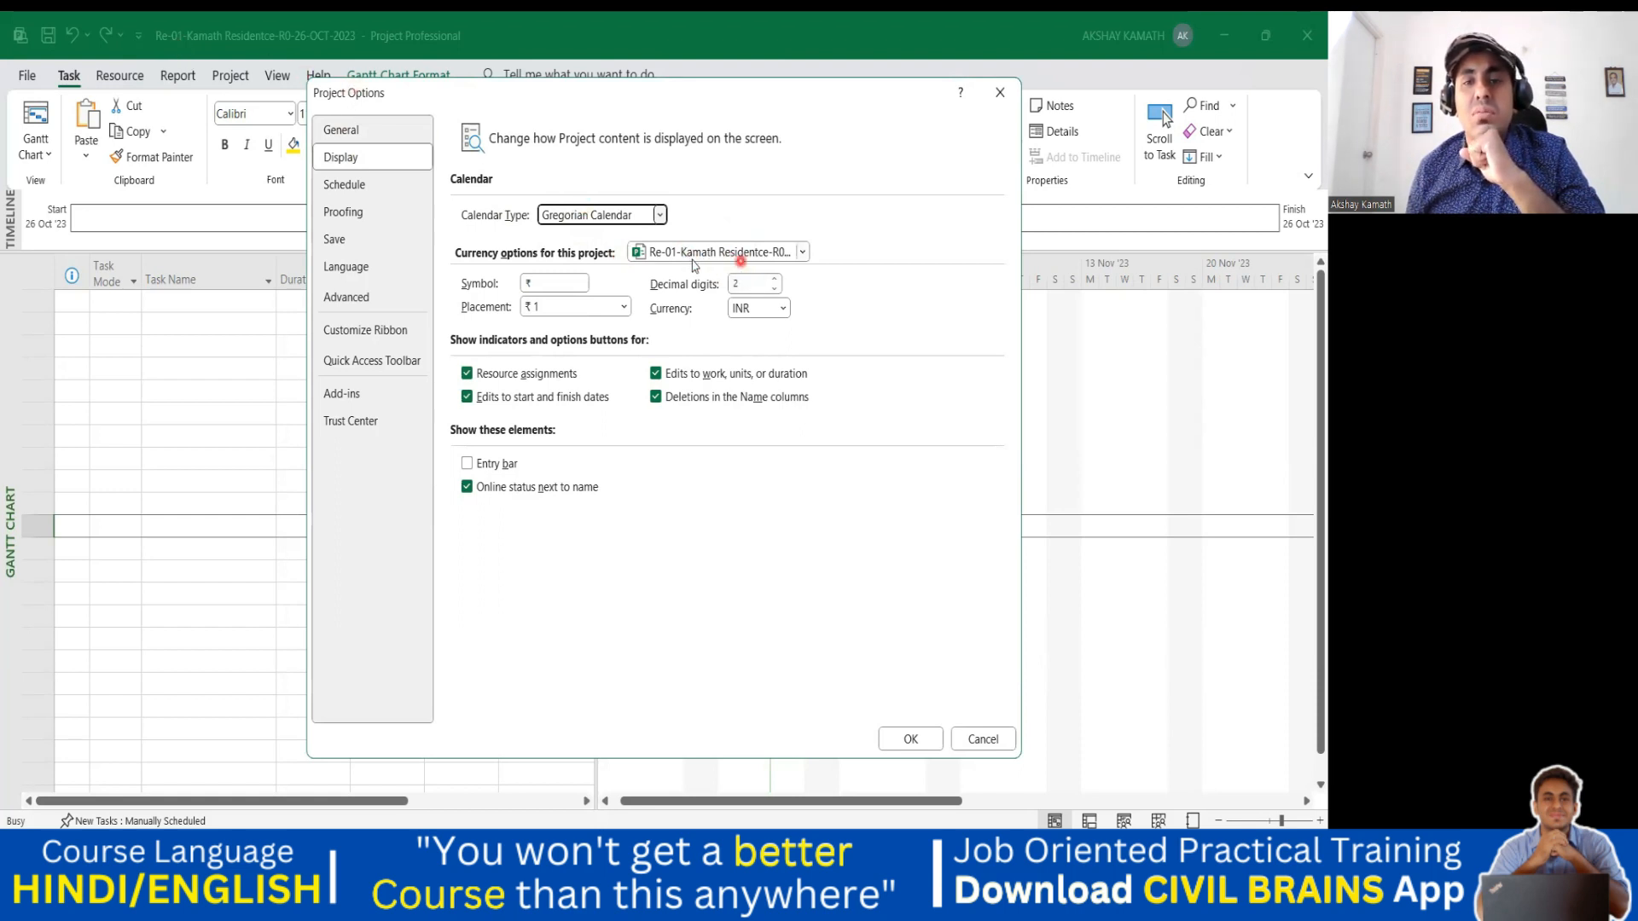
pyautogui.click(803, 253)
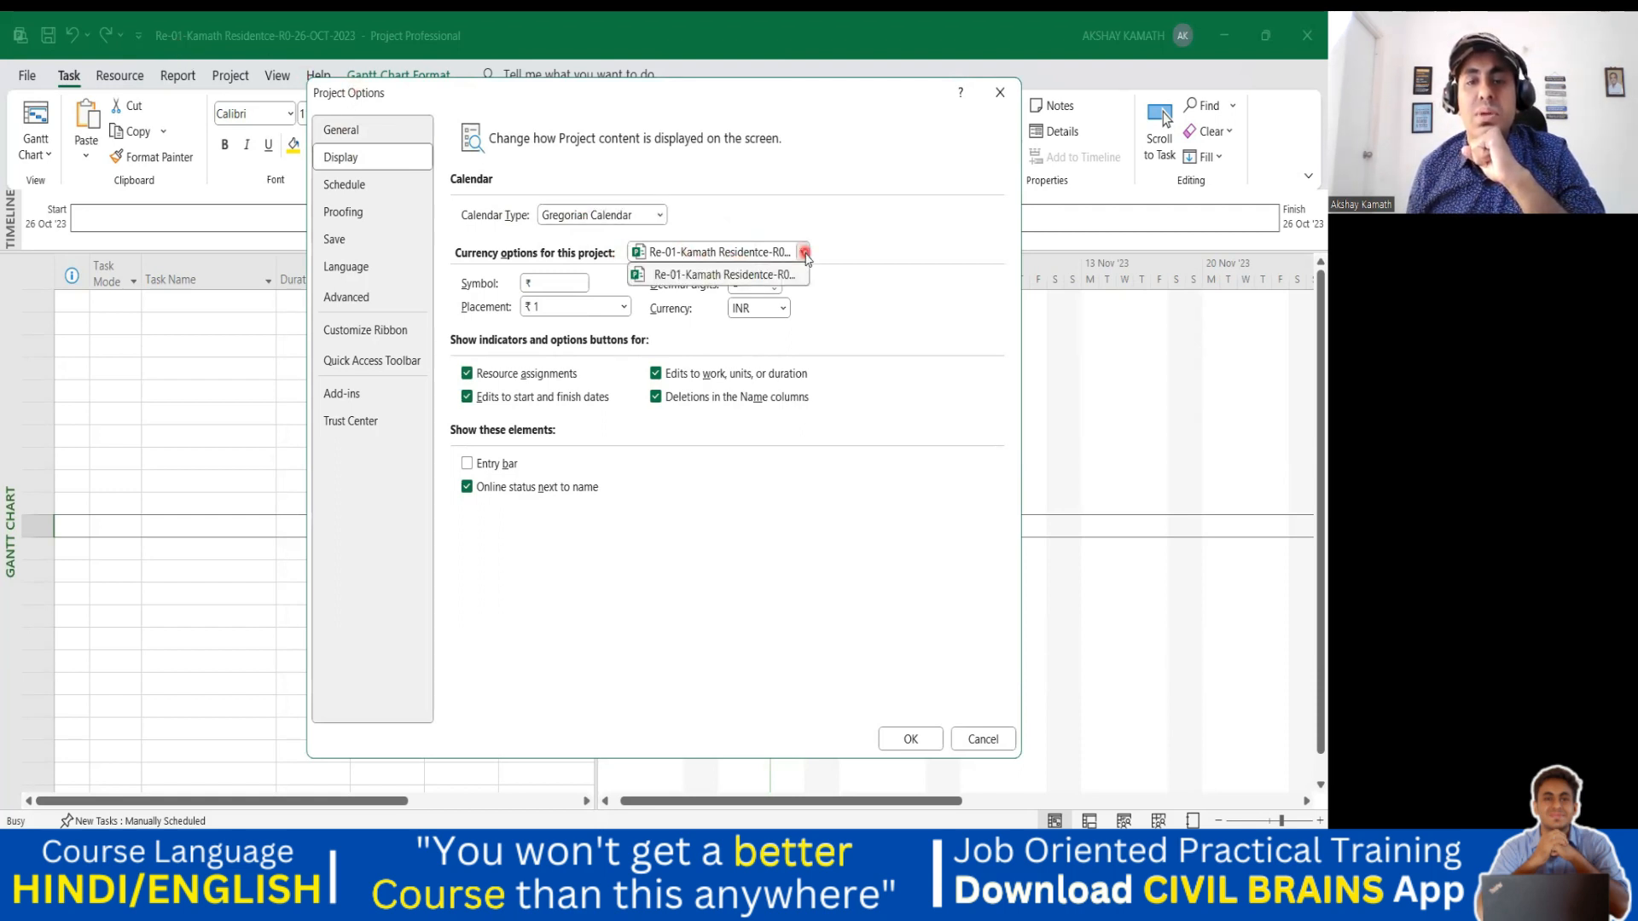
pyautogui.click(774, 281)
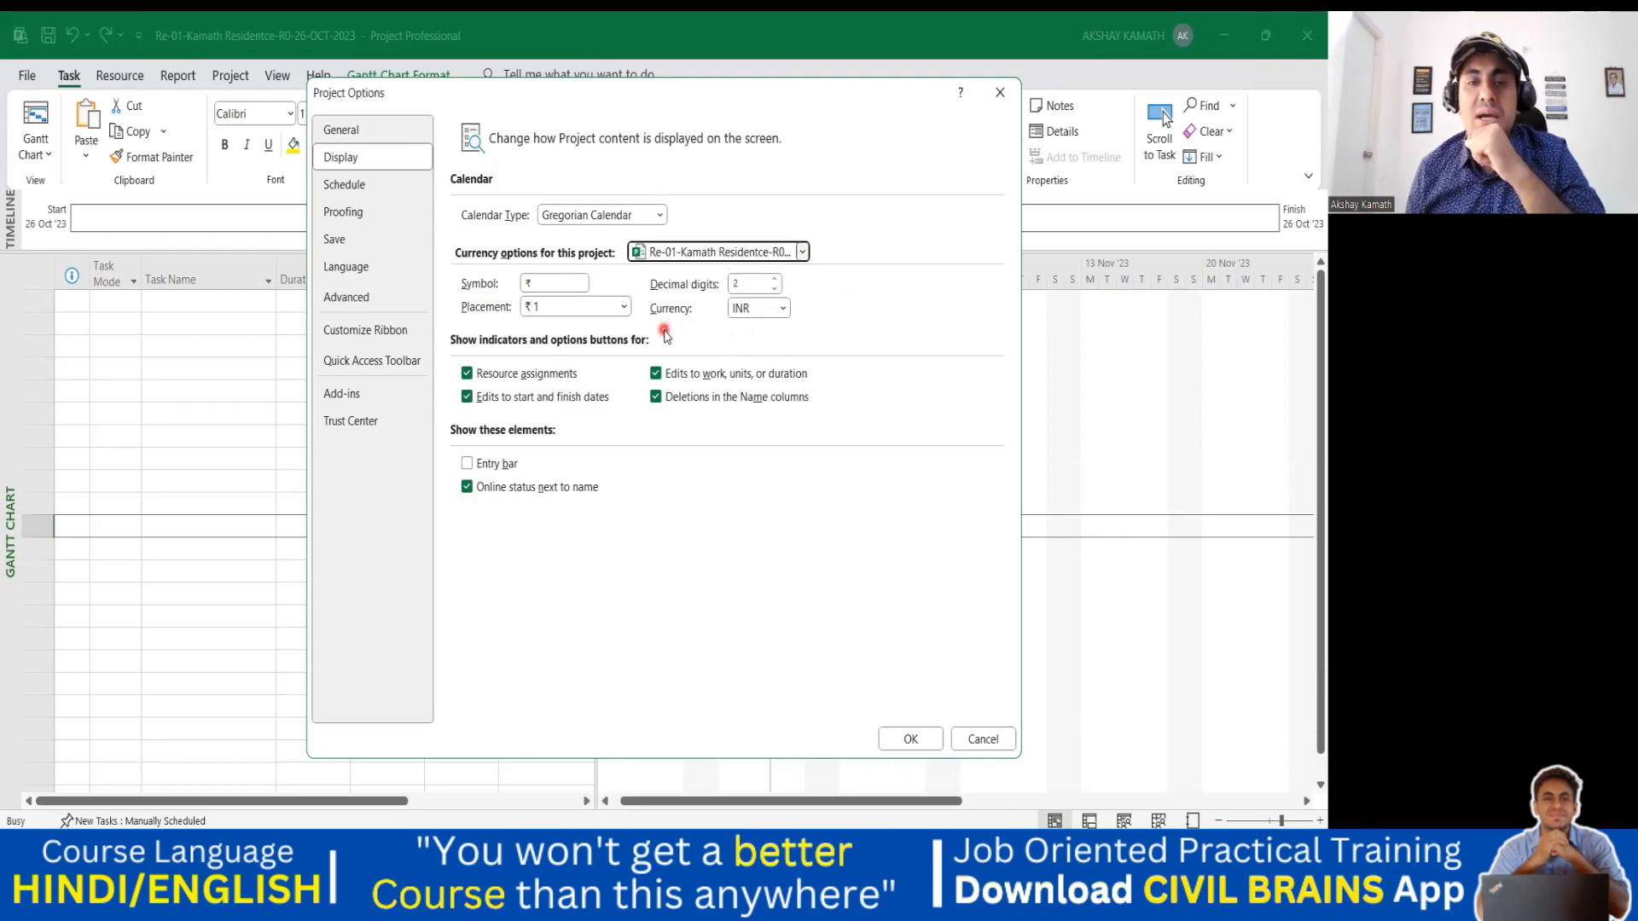
# Look through the available currencies for the project and try USD as the currency.
pyautogui.click(782, 308)
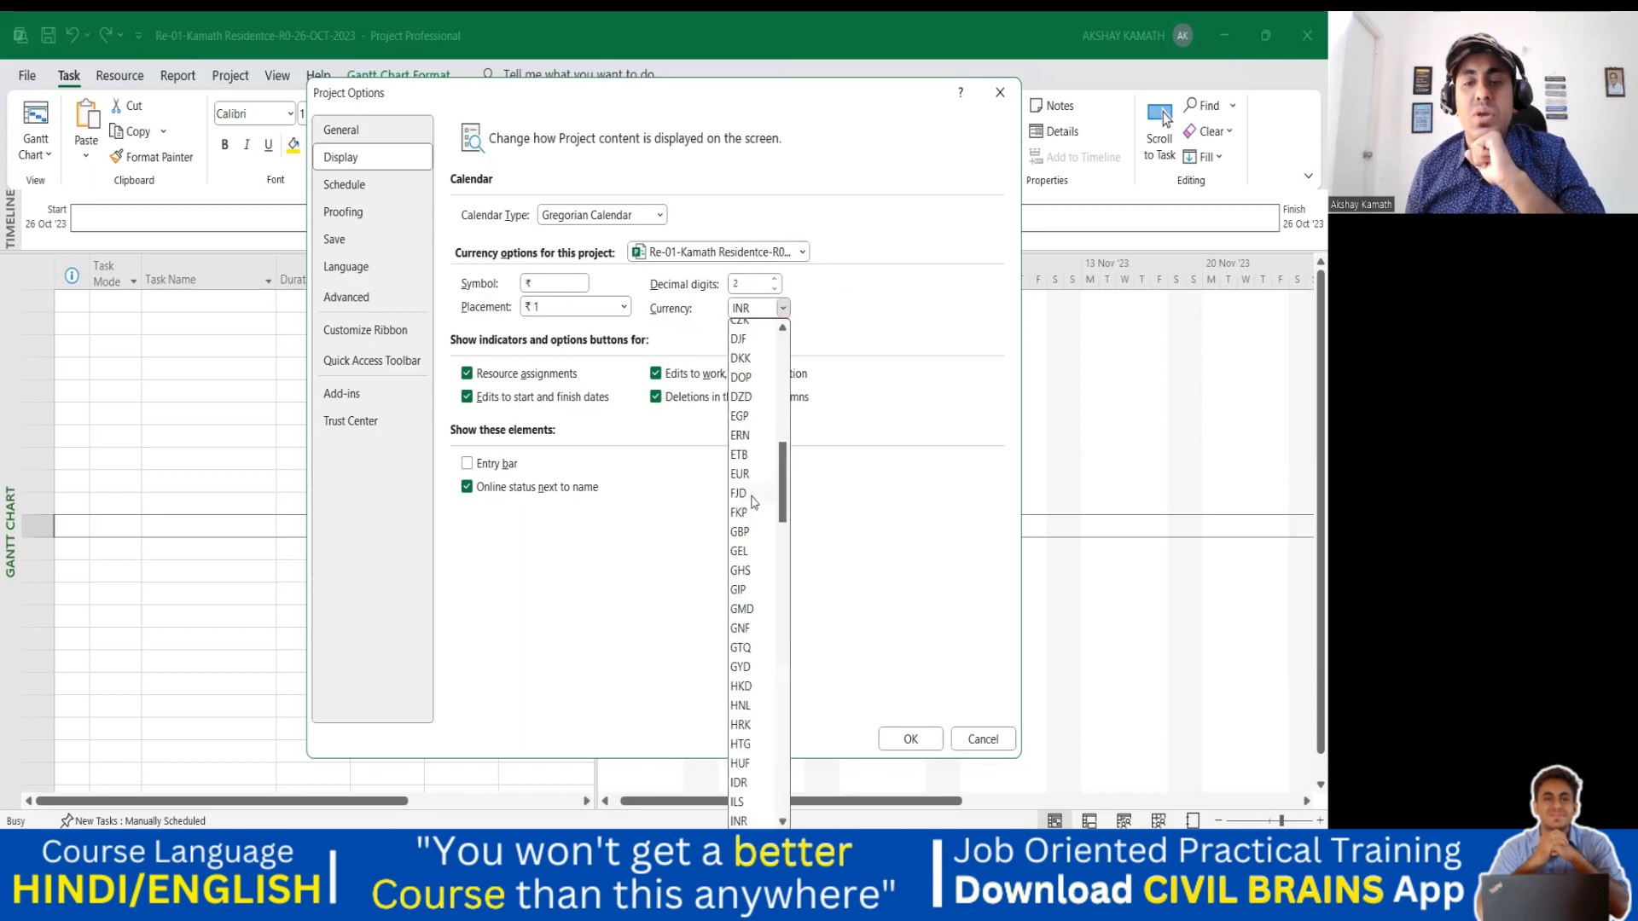
pyautogui.scroll(10, 754, 502)
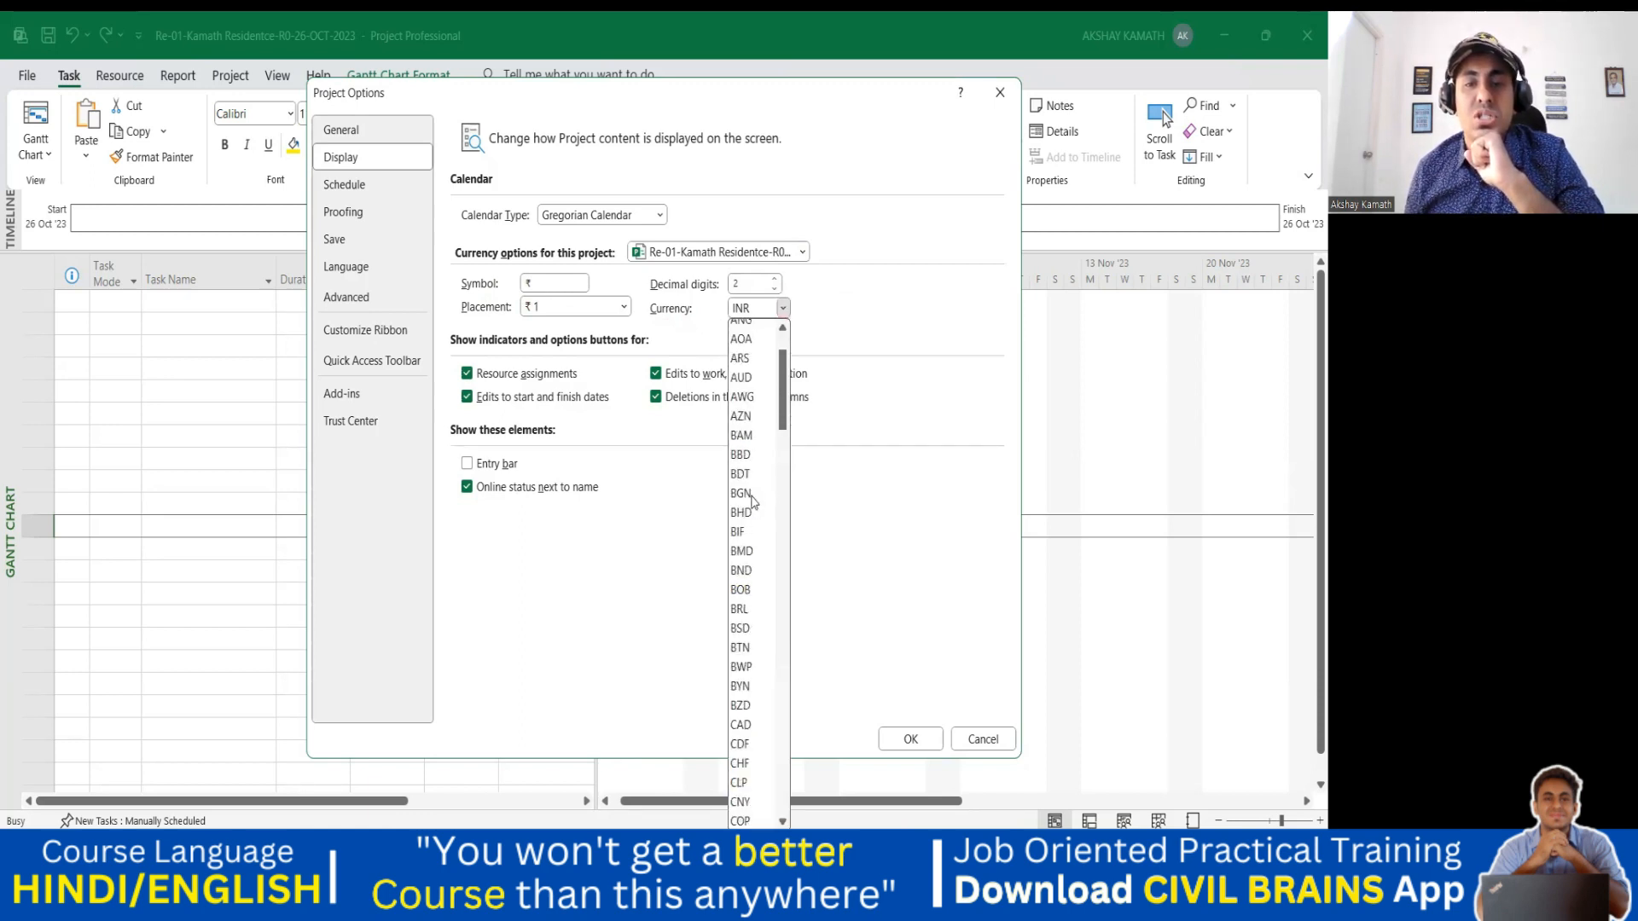
pyautogui.scroll(-9, 750, 503)
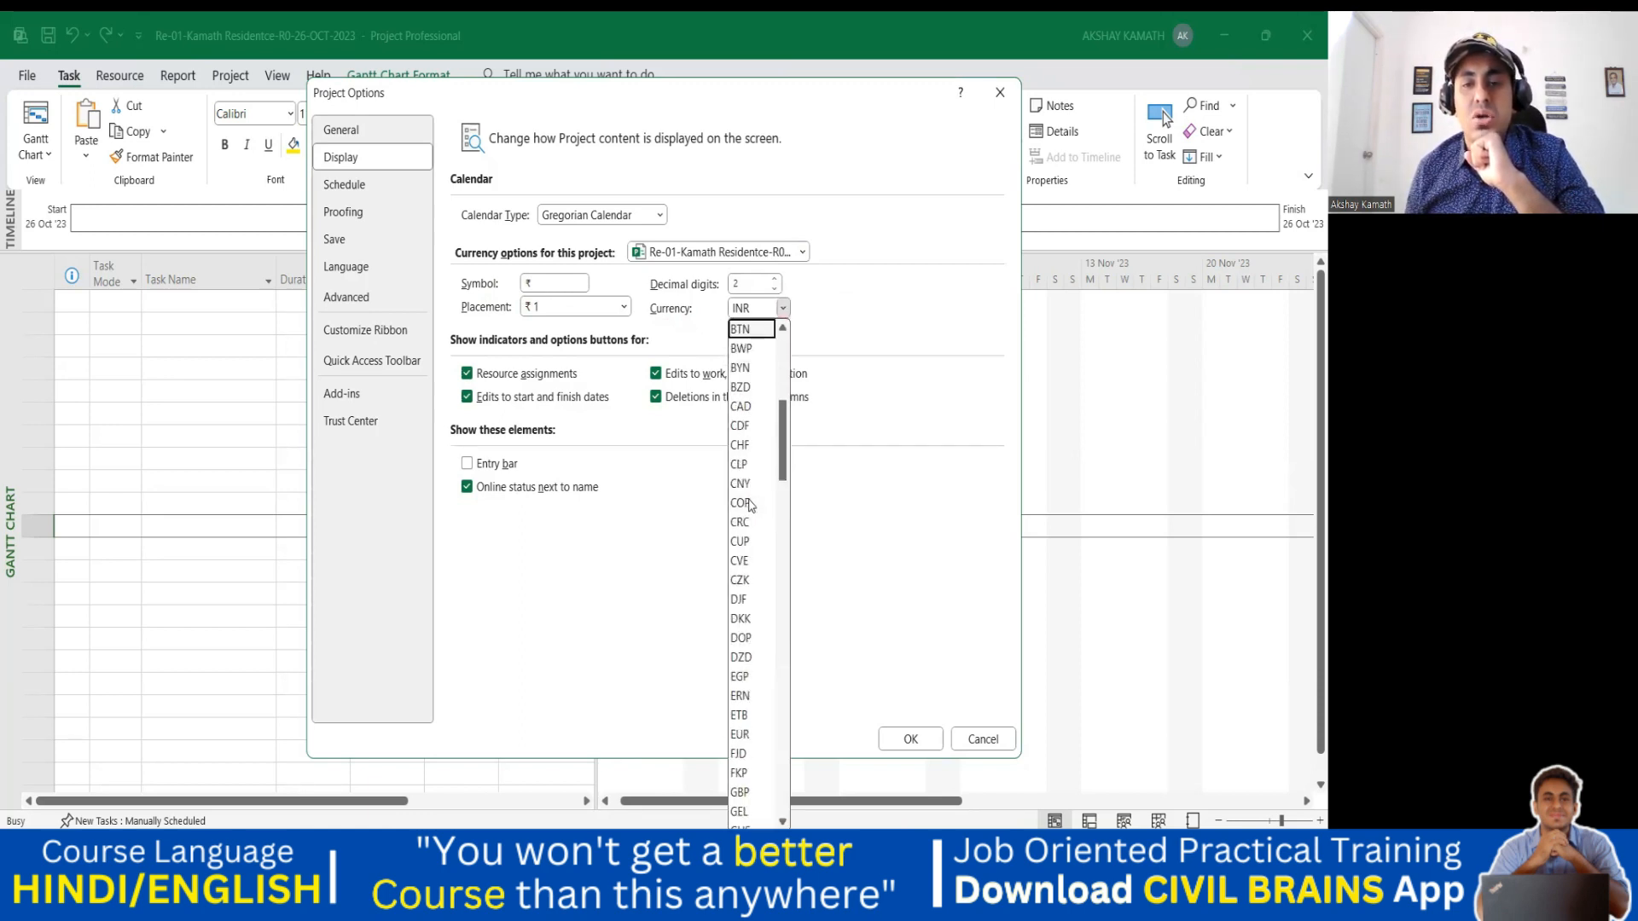
pyautogui.scroll(-3, 749, 505)
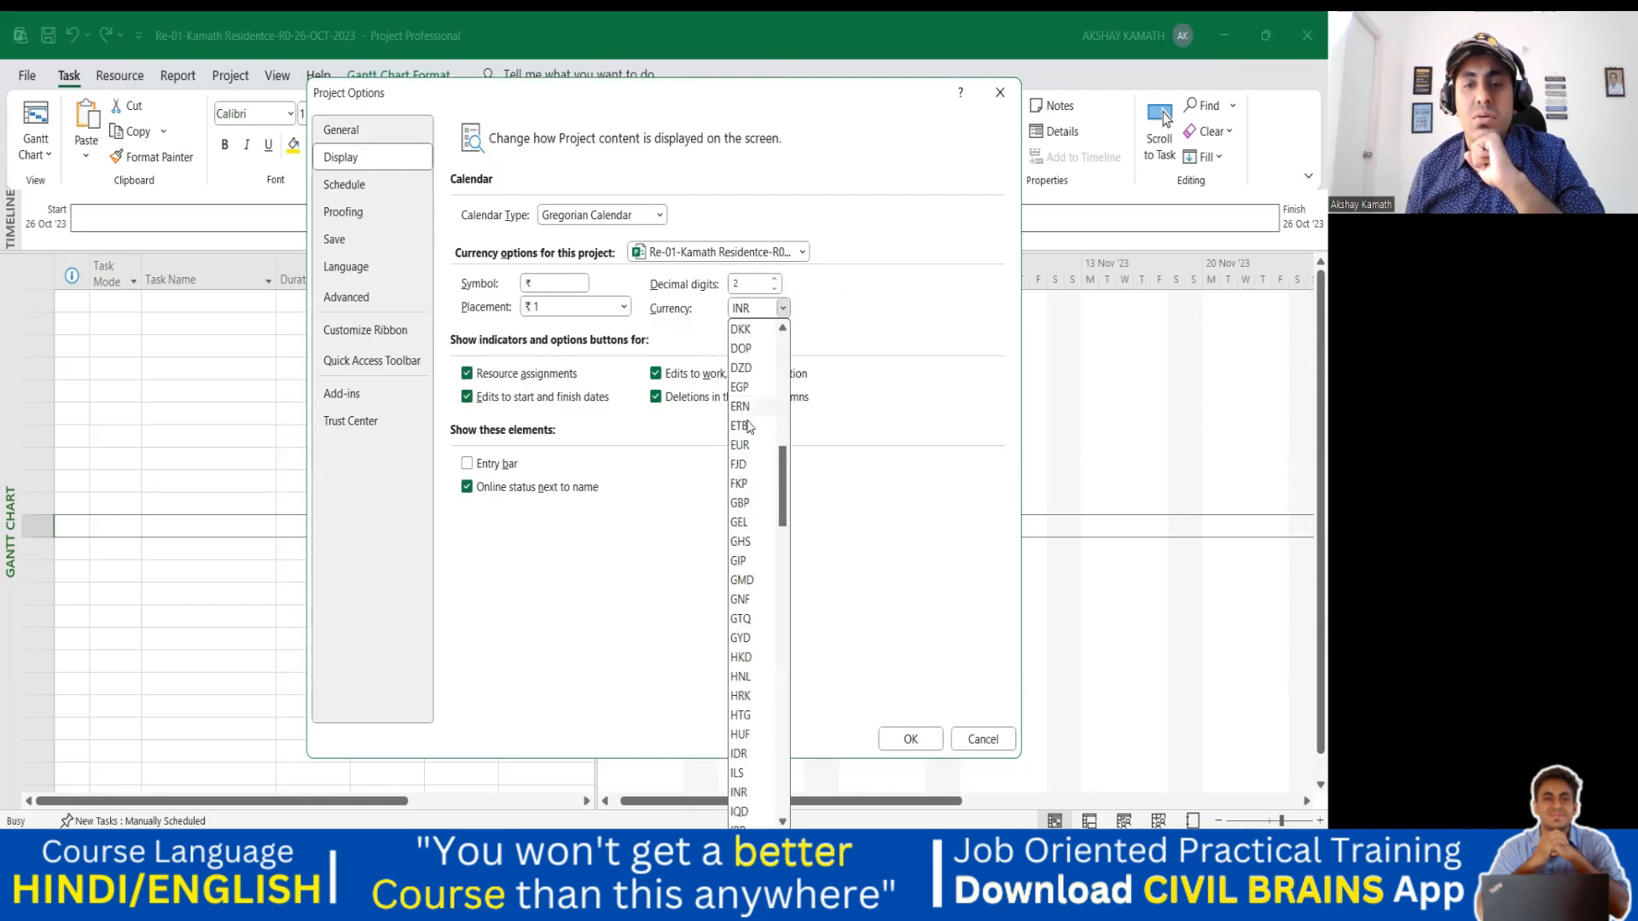
pyautogui.scroll(-6, 749, 444)
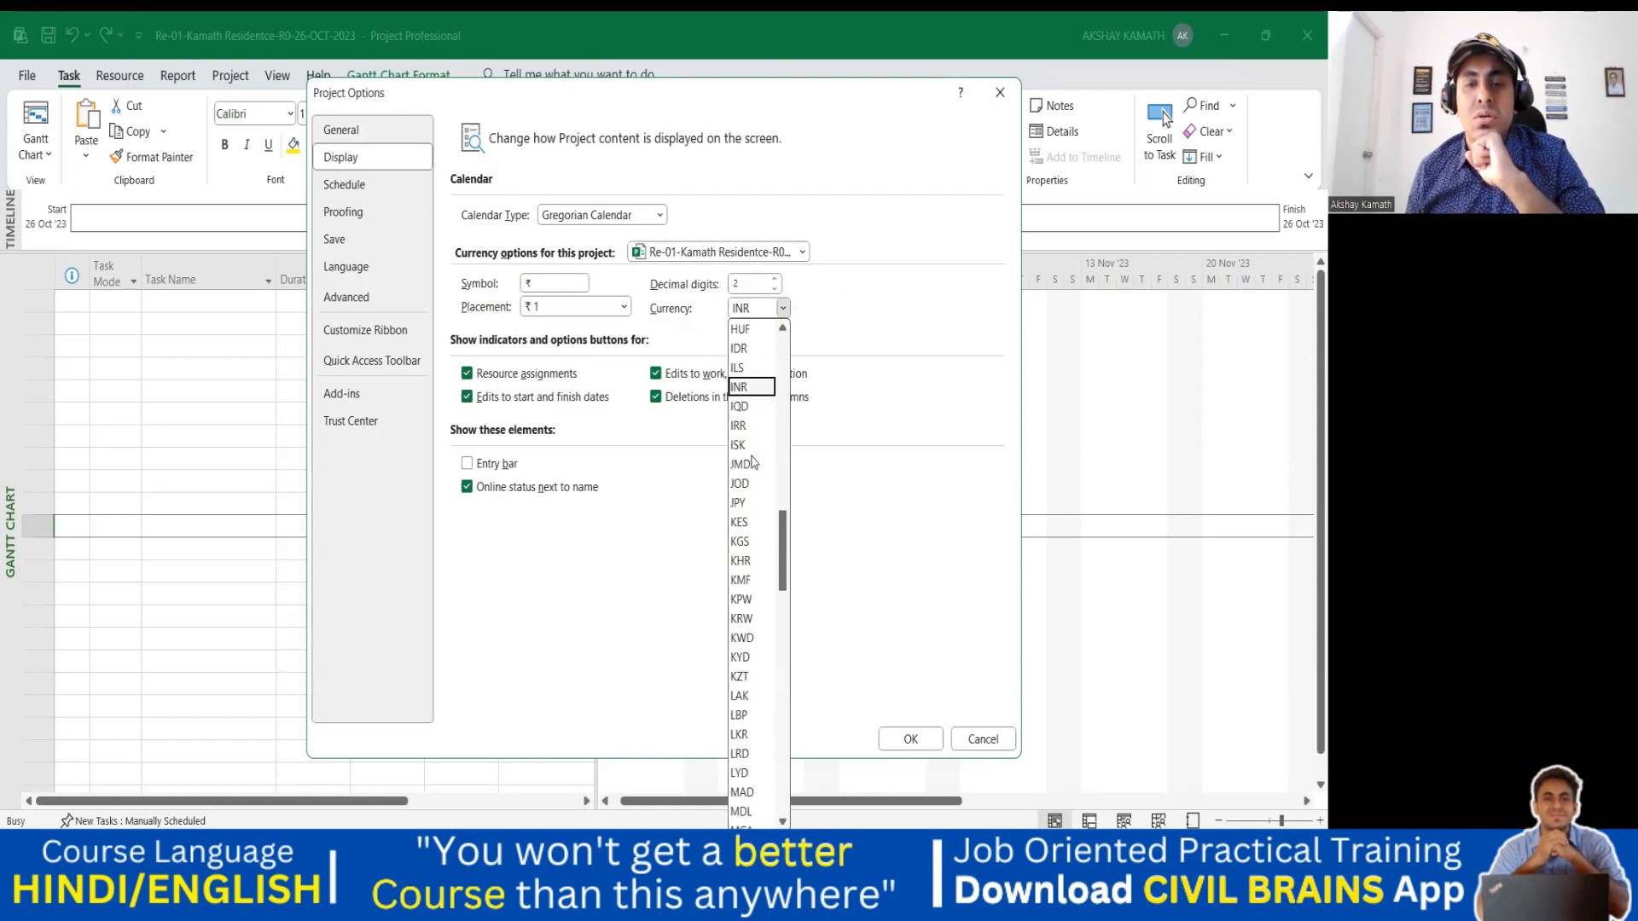
pyautogui.scroll(-11, 747, 644)
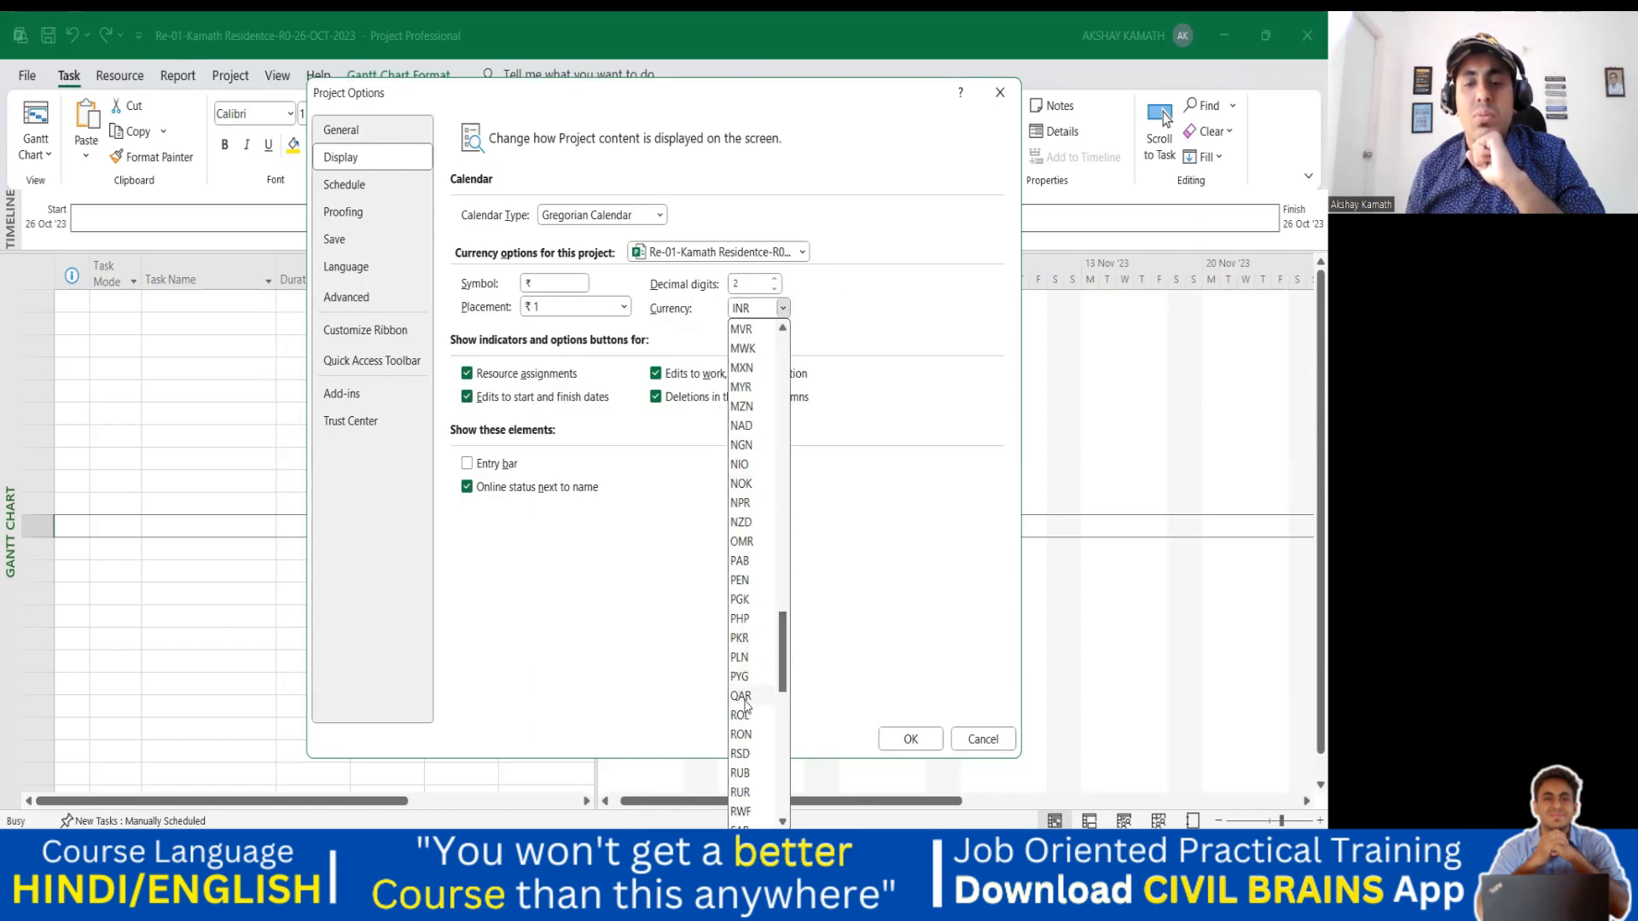
pyautogui.scroll(-2, 745, 703)
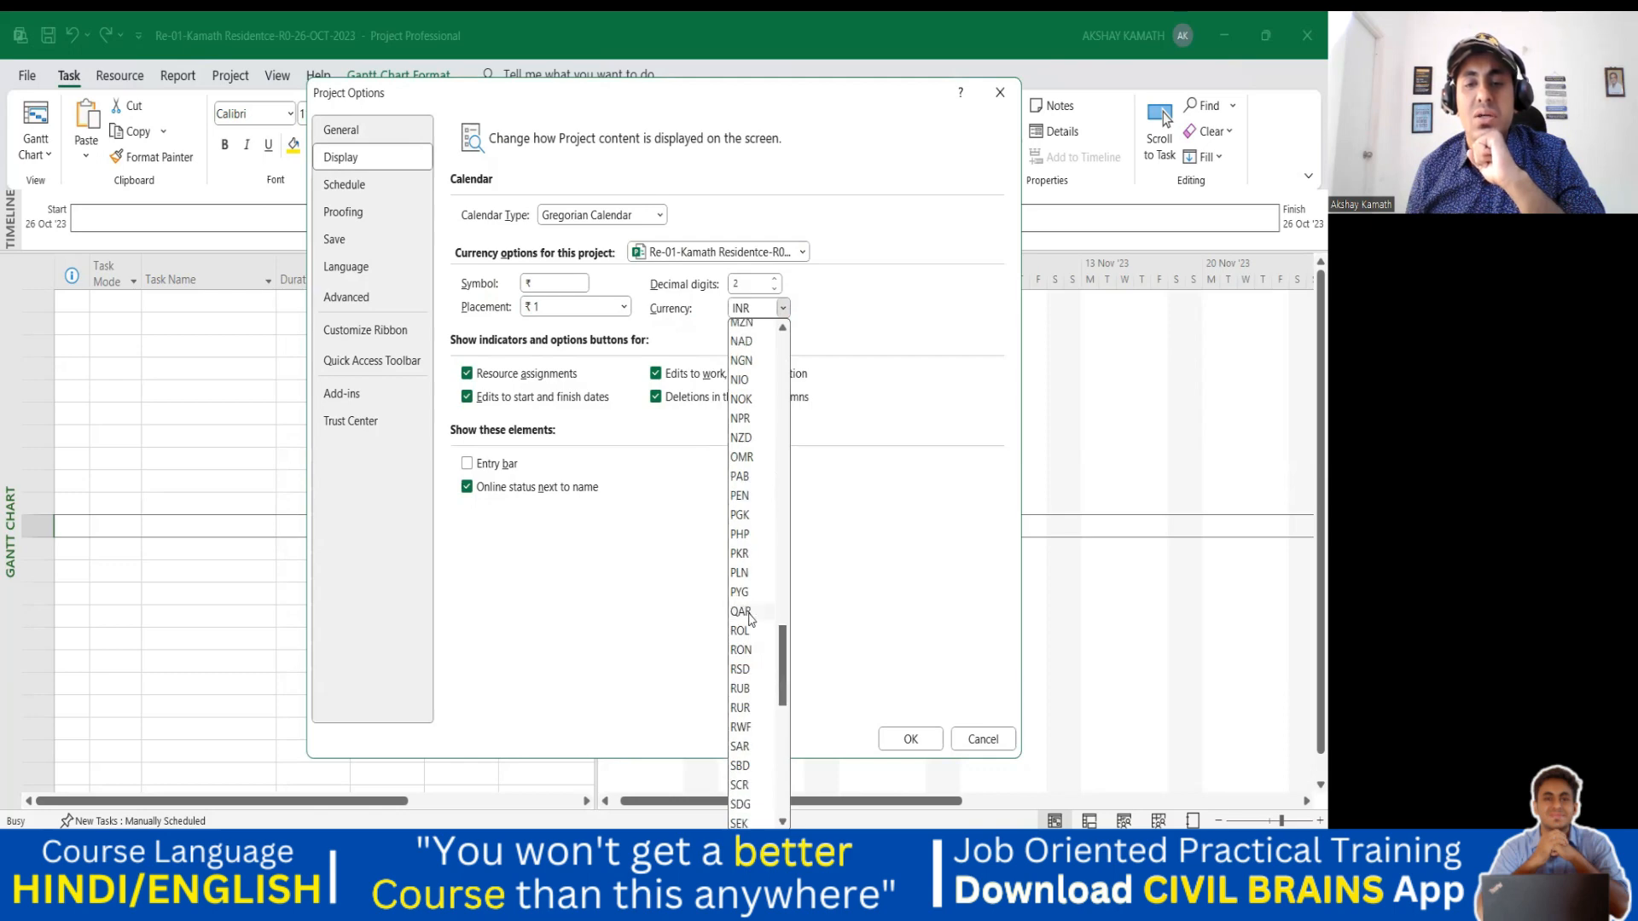
pyautogui.moveTo(779, 657); pyautogui.dragTo(788, 754)
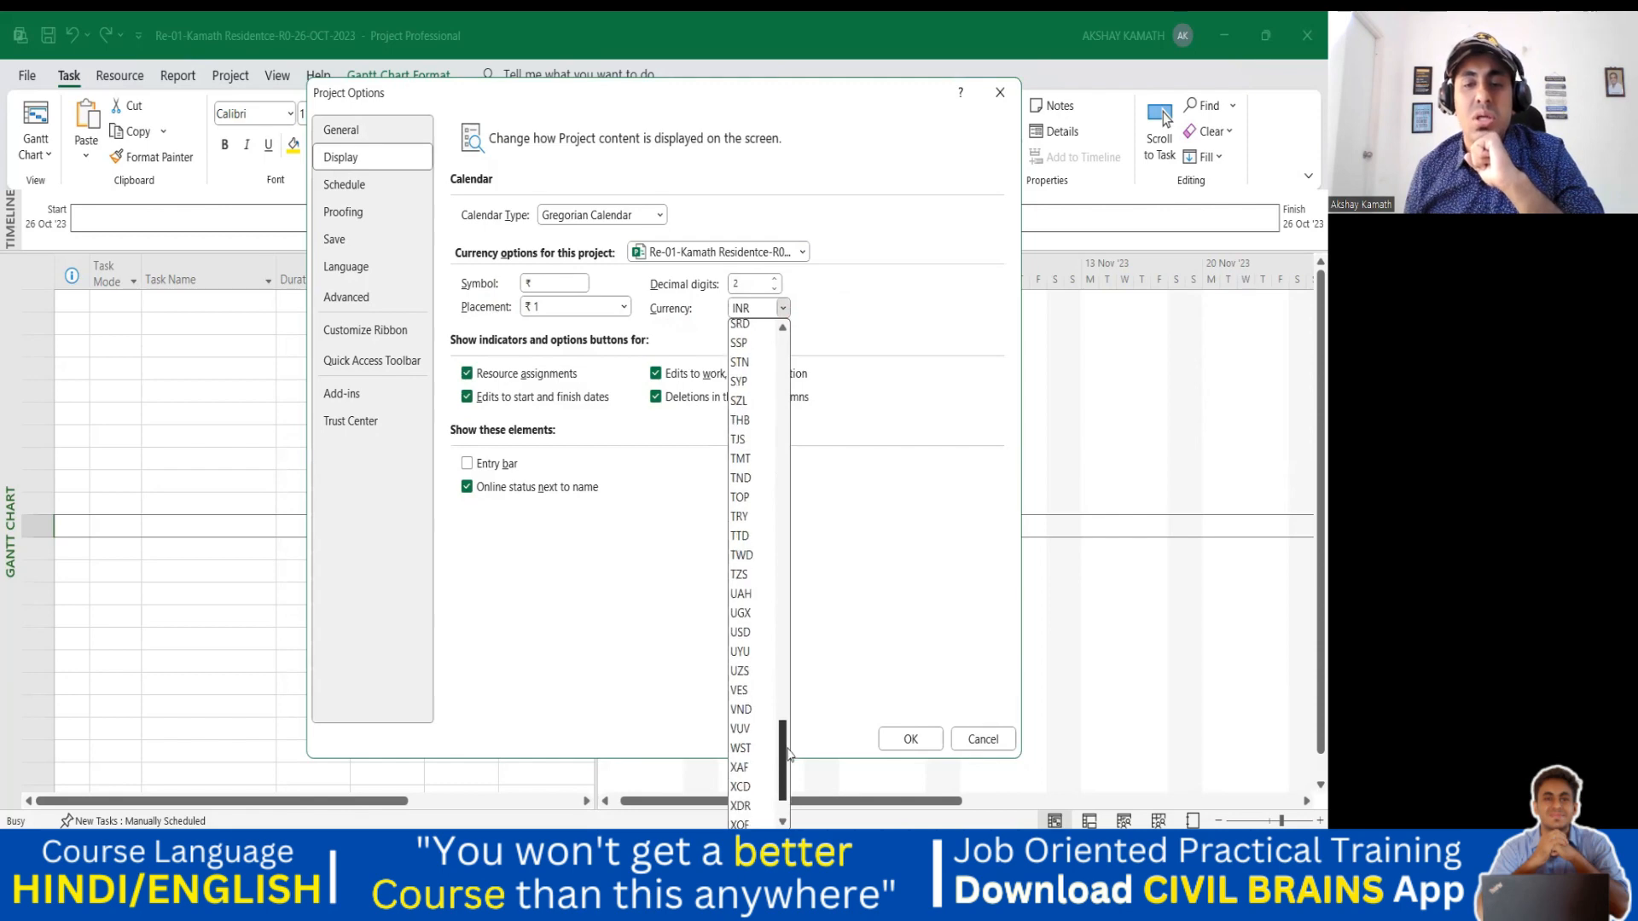
pyautogui.click(740, 632)
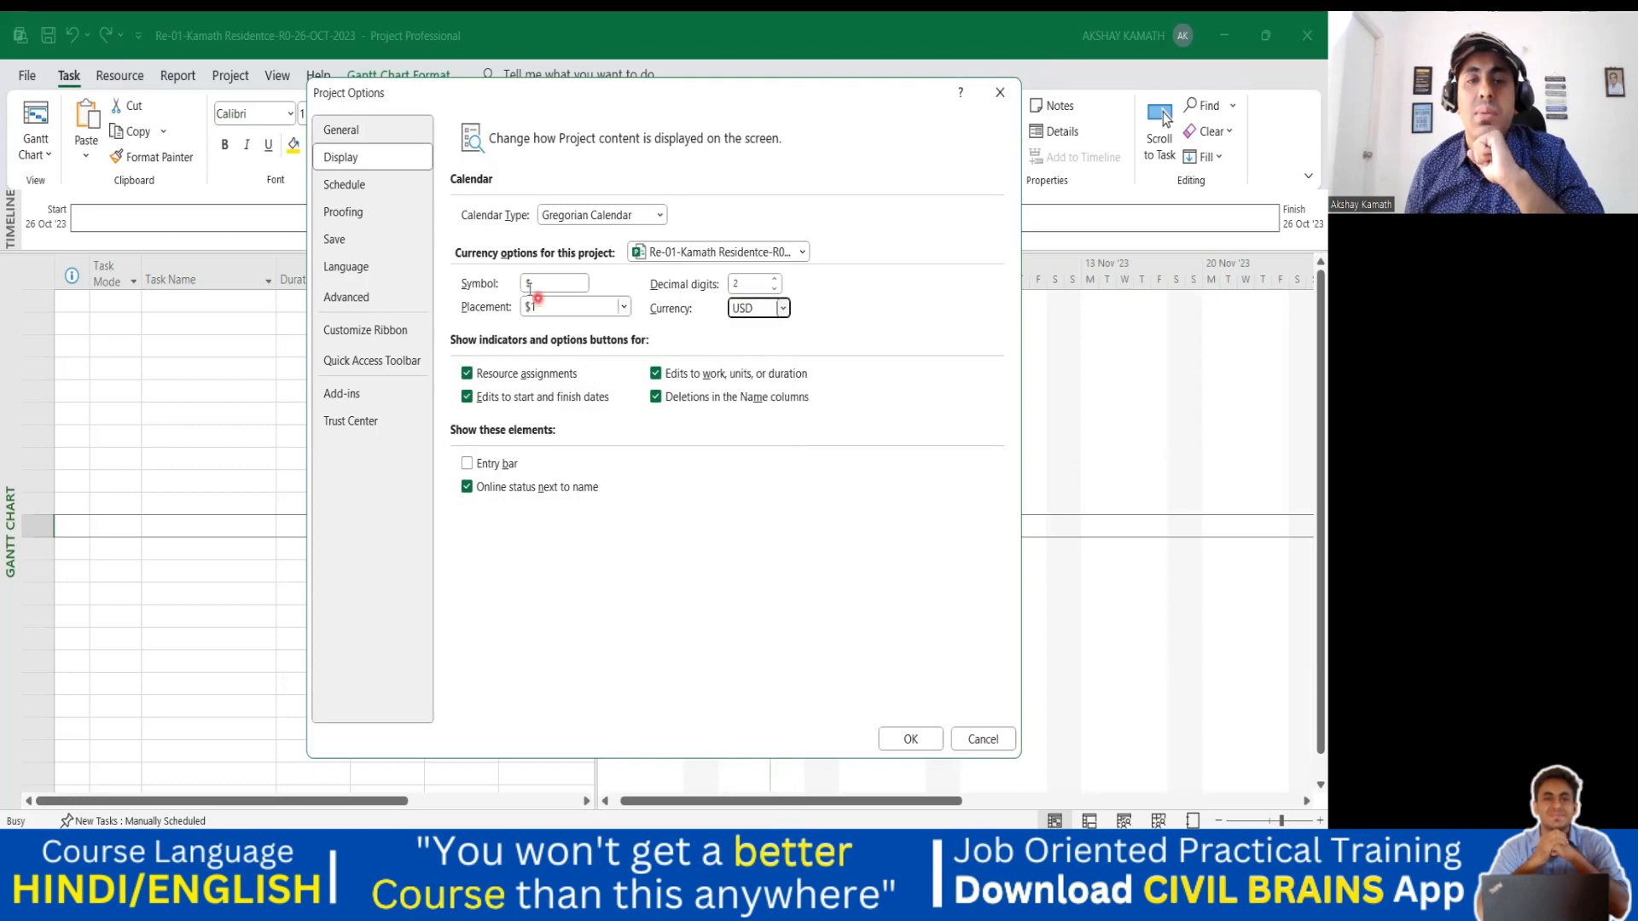
# Set the project's currency back to INR.
pyautogui.click(782, 307)
pyautogui.scroll(15, 768, 641)
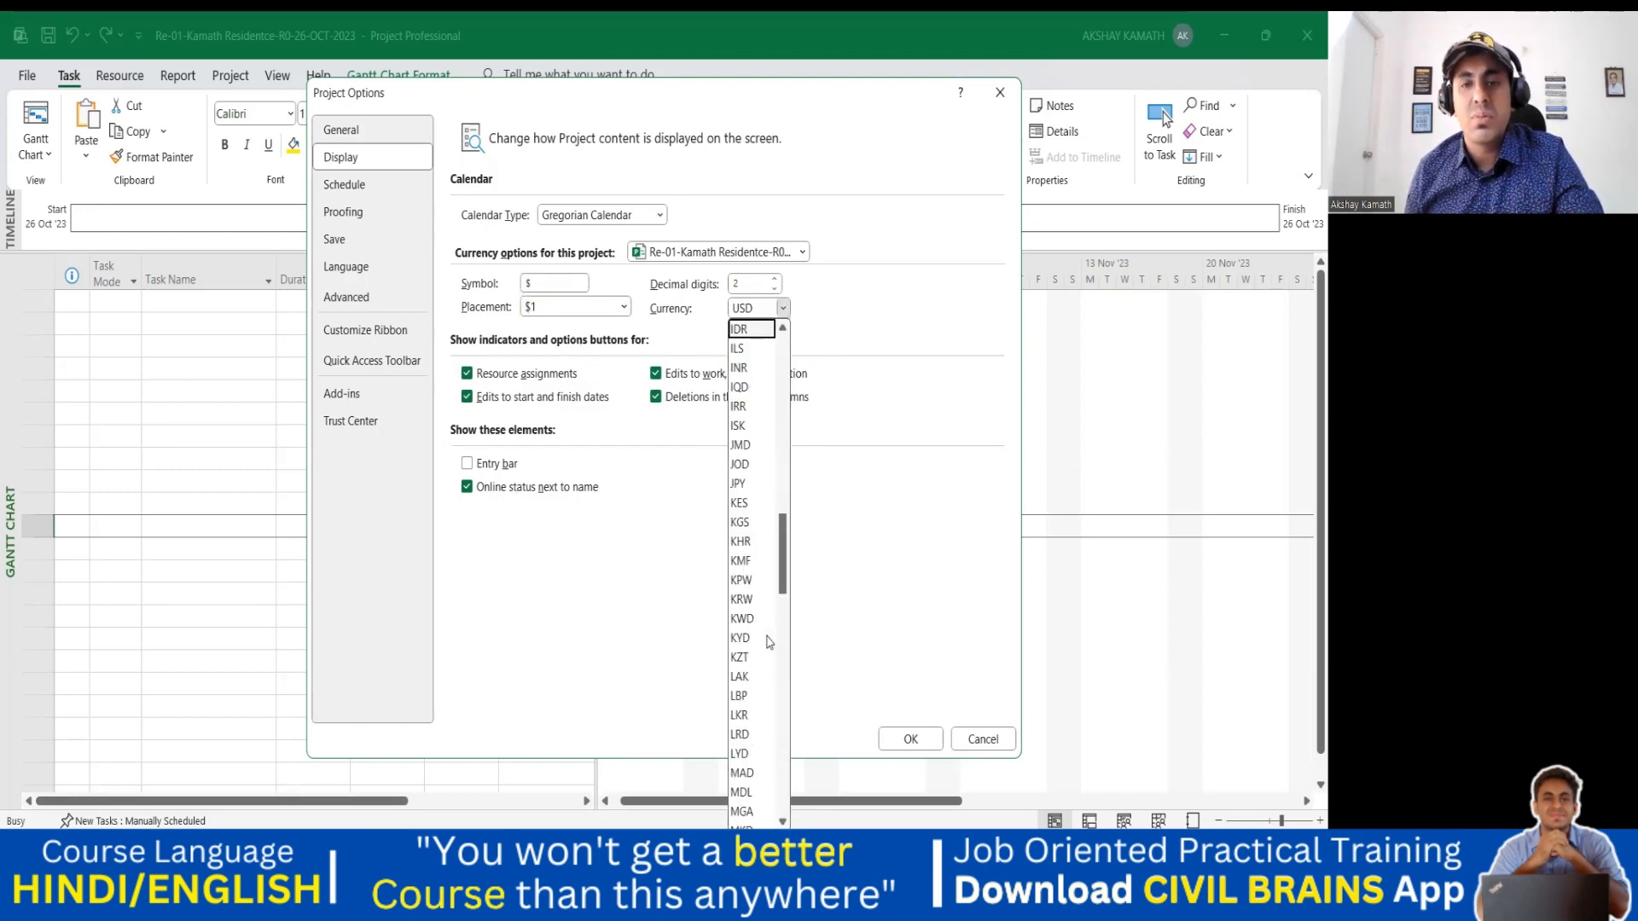
pyautogui.click(739, 368)
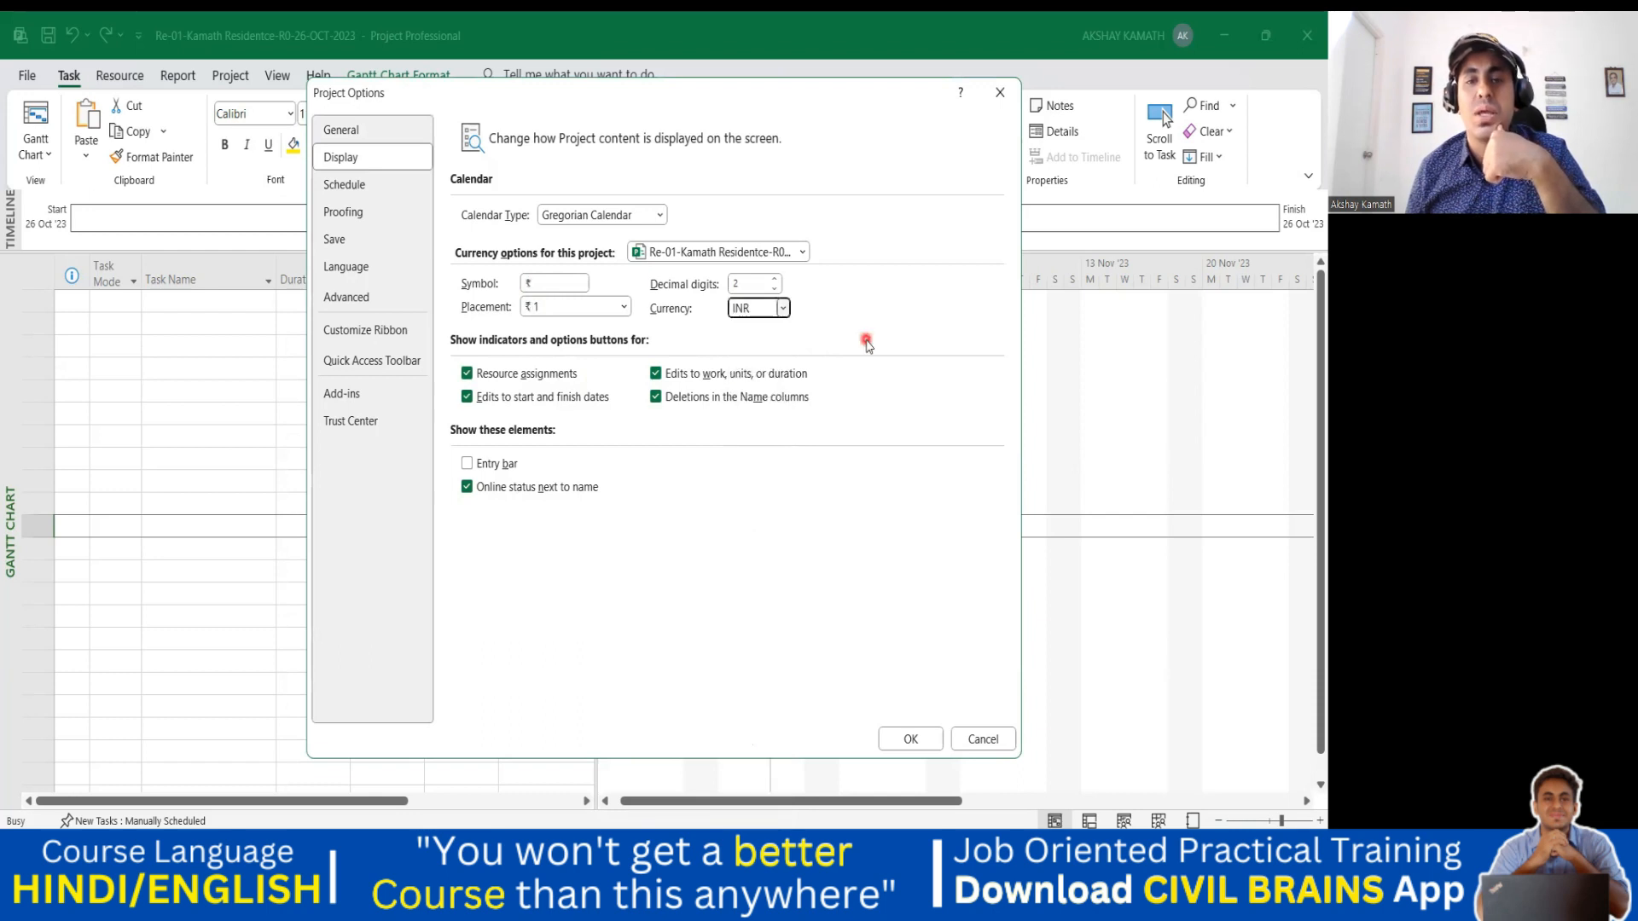
# Replace the project's currency symbol with "Rs".
pyautogui.click(549, 285)
pyautogui.press('BackSpace')
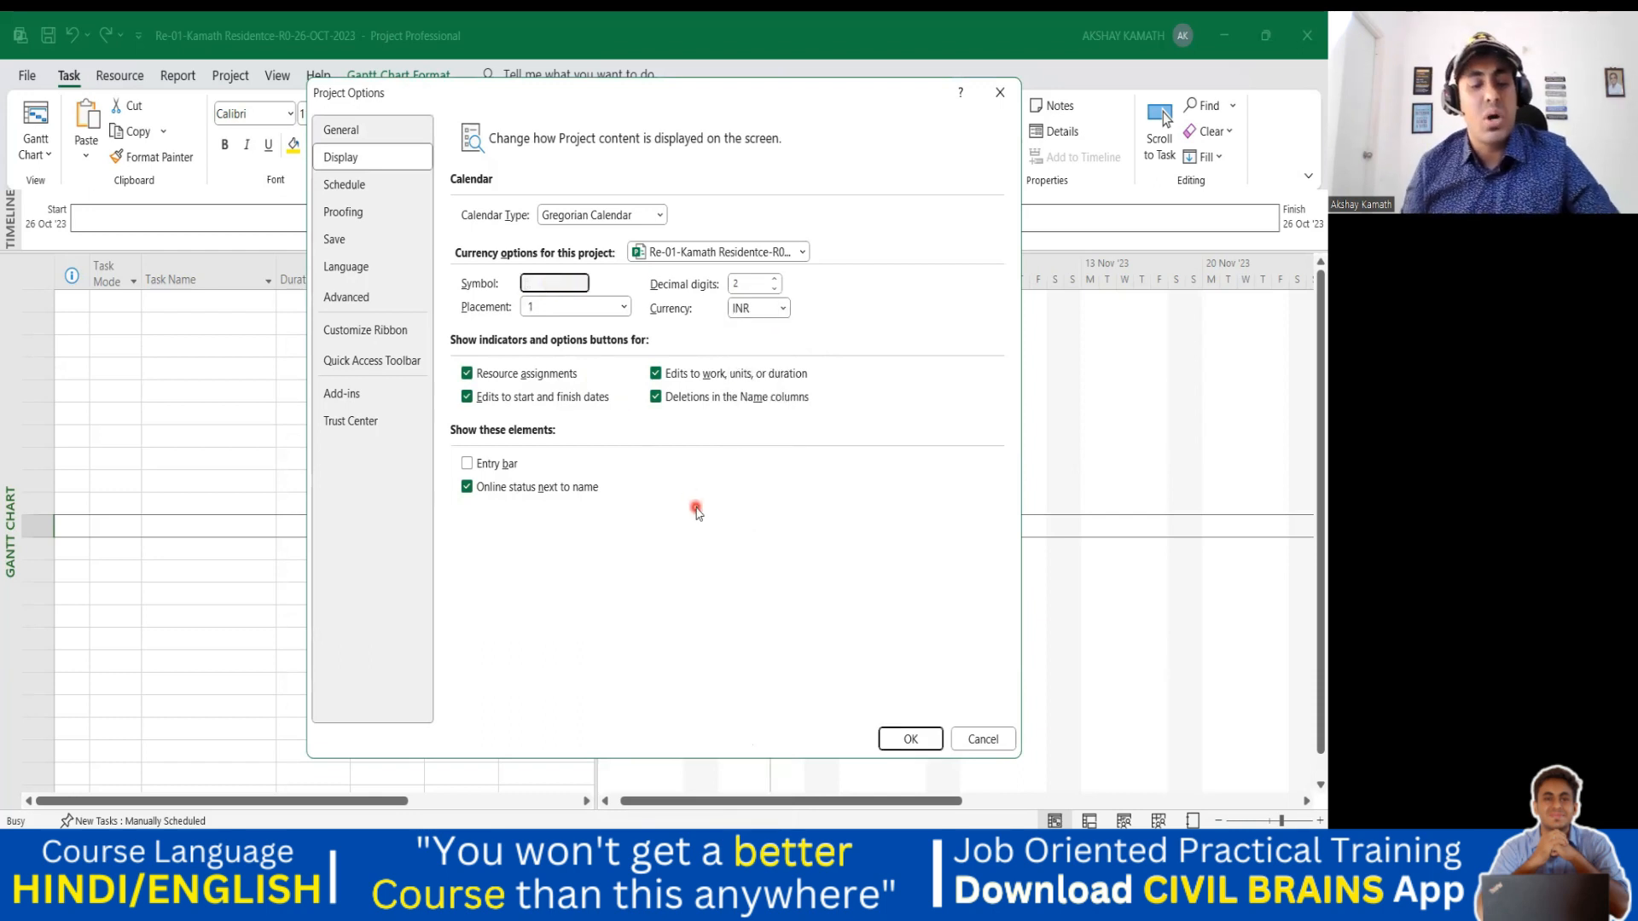
pyautogui.write('Rs')
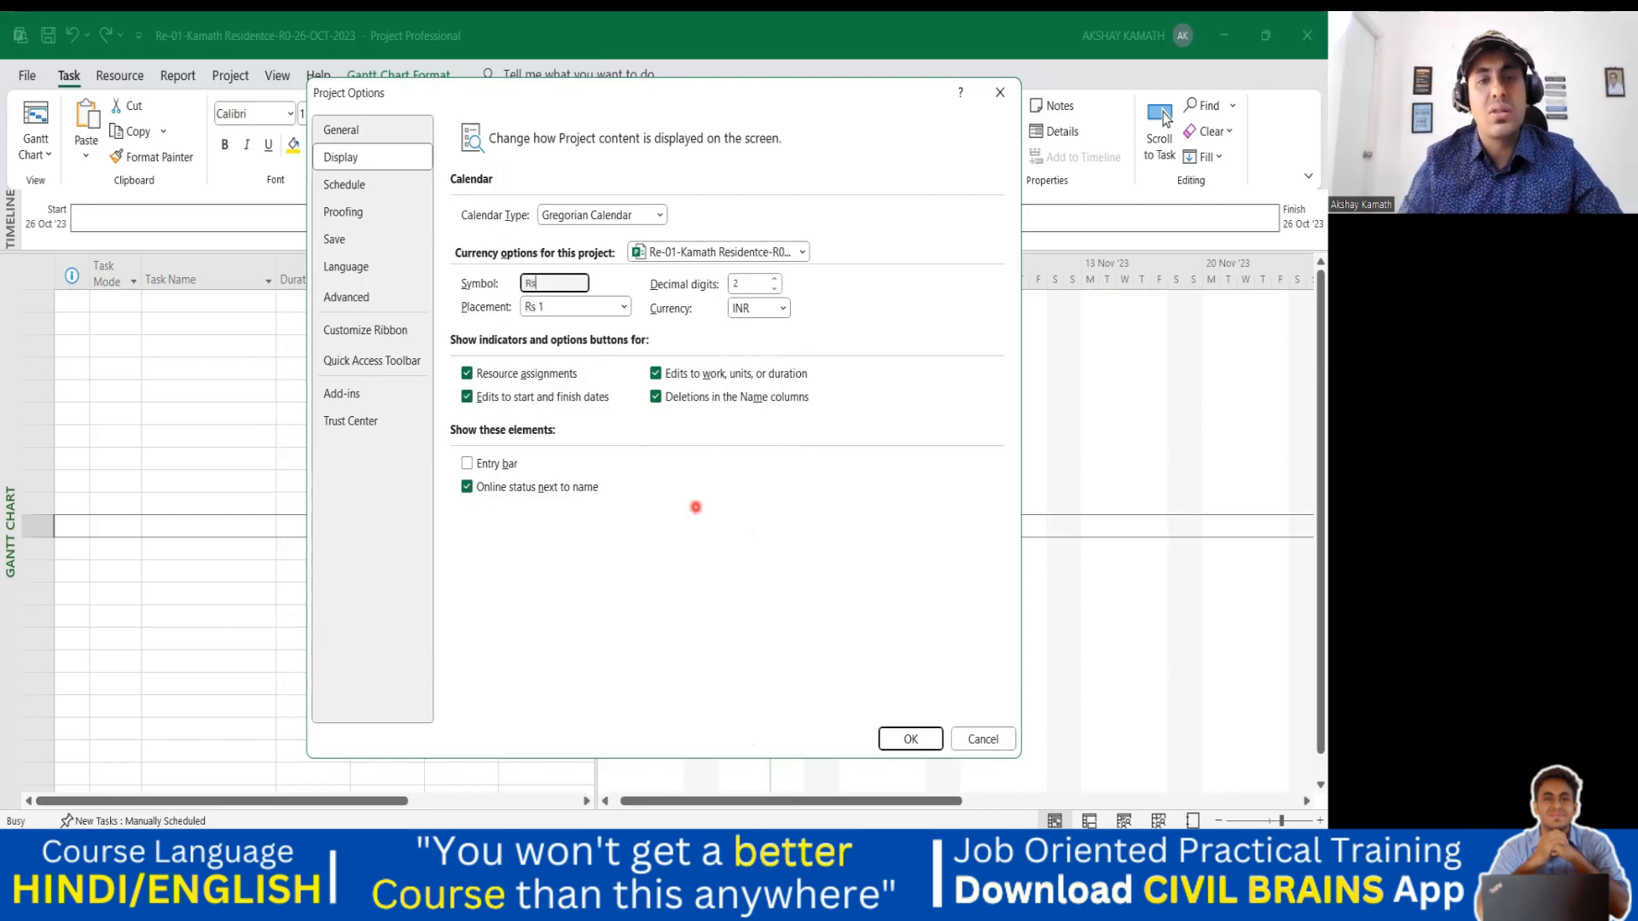
# Try different placements of the Rs symbol relative to the amount, including 1Rs without a space.
pyautogui.click(624, 307)
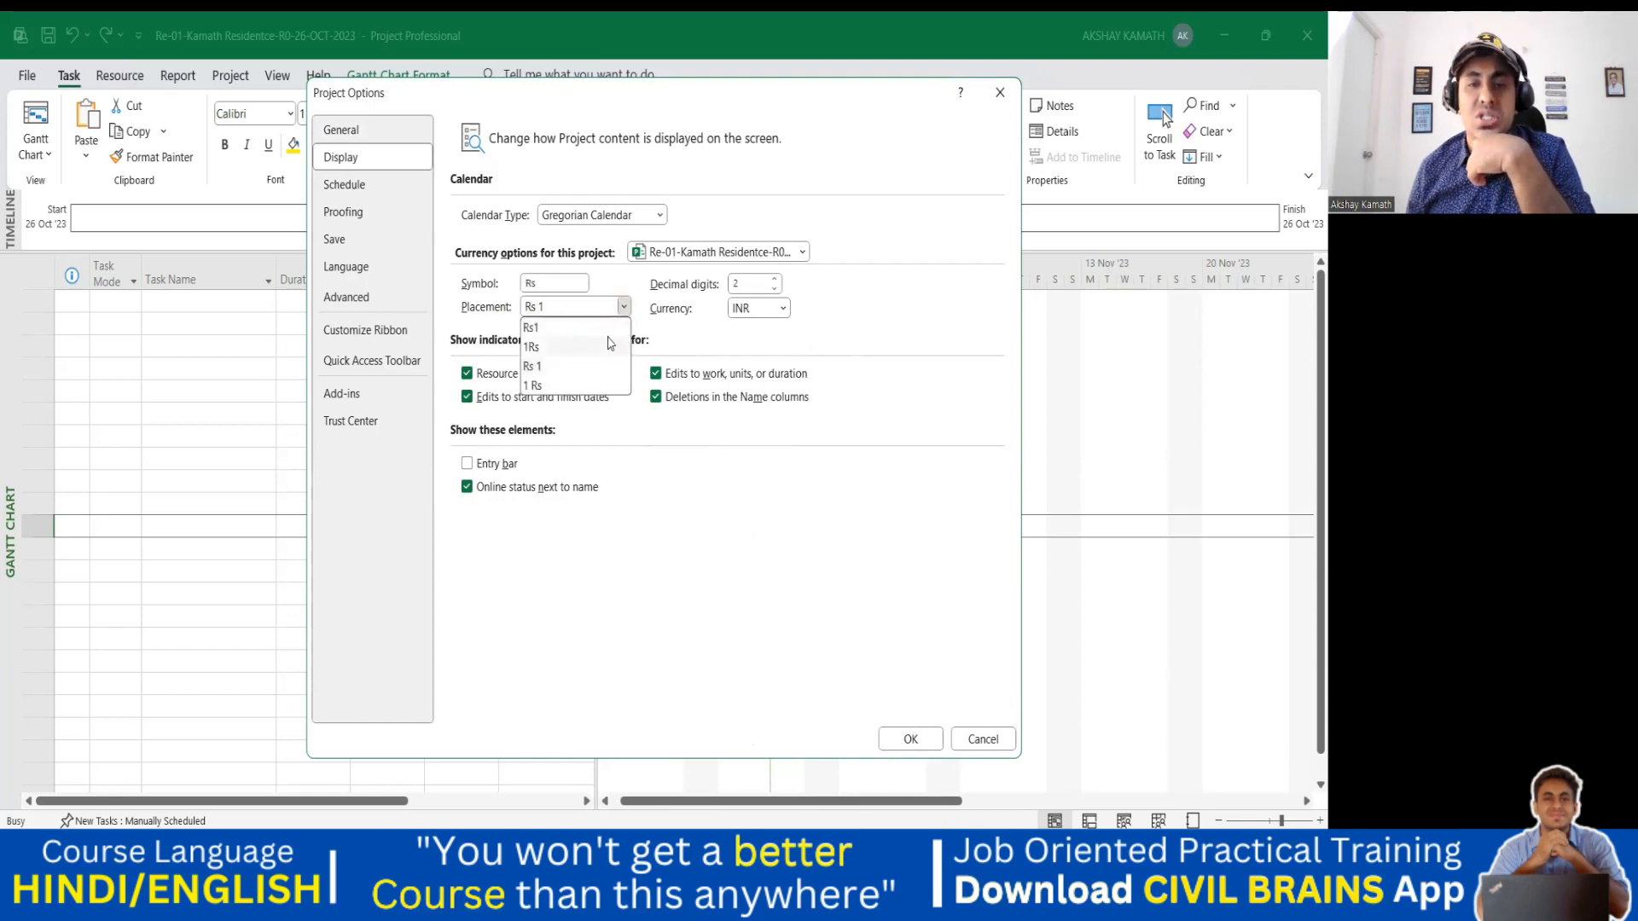
pyautogui.click(897, 342)
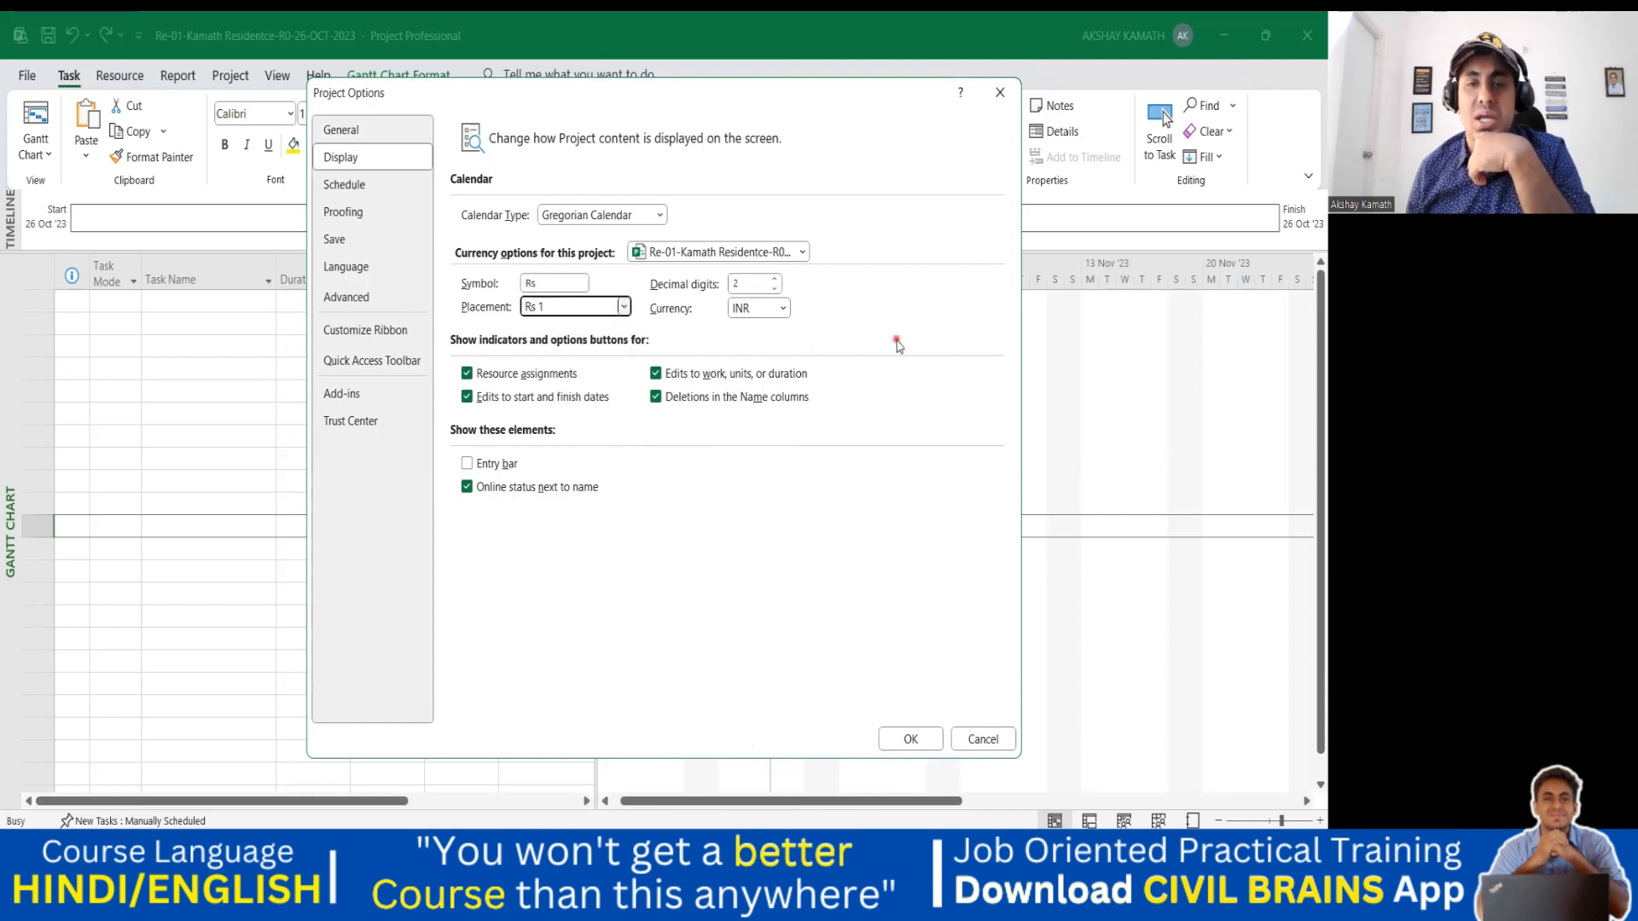
pyautogui.click(624, 307)
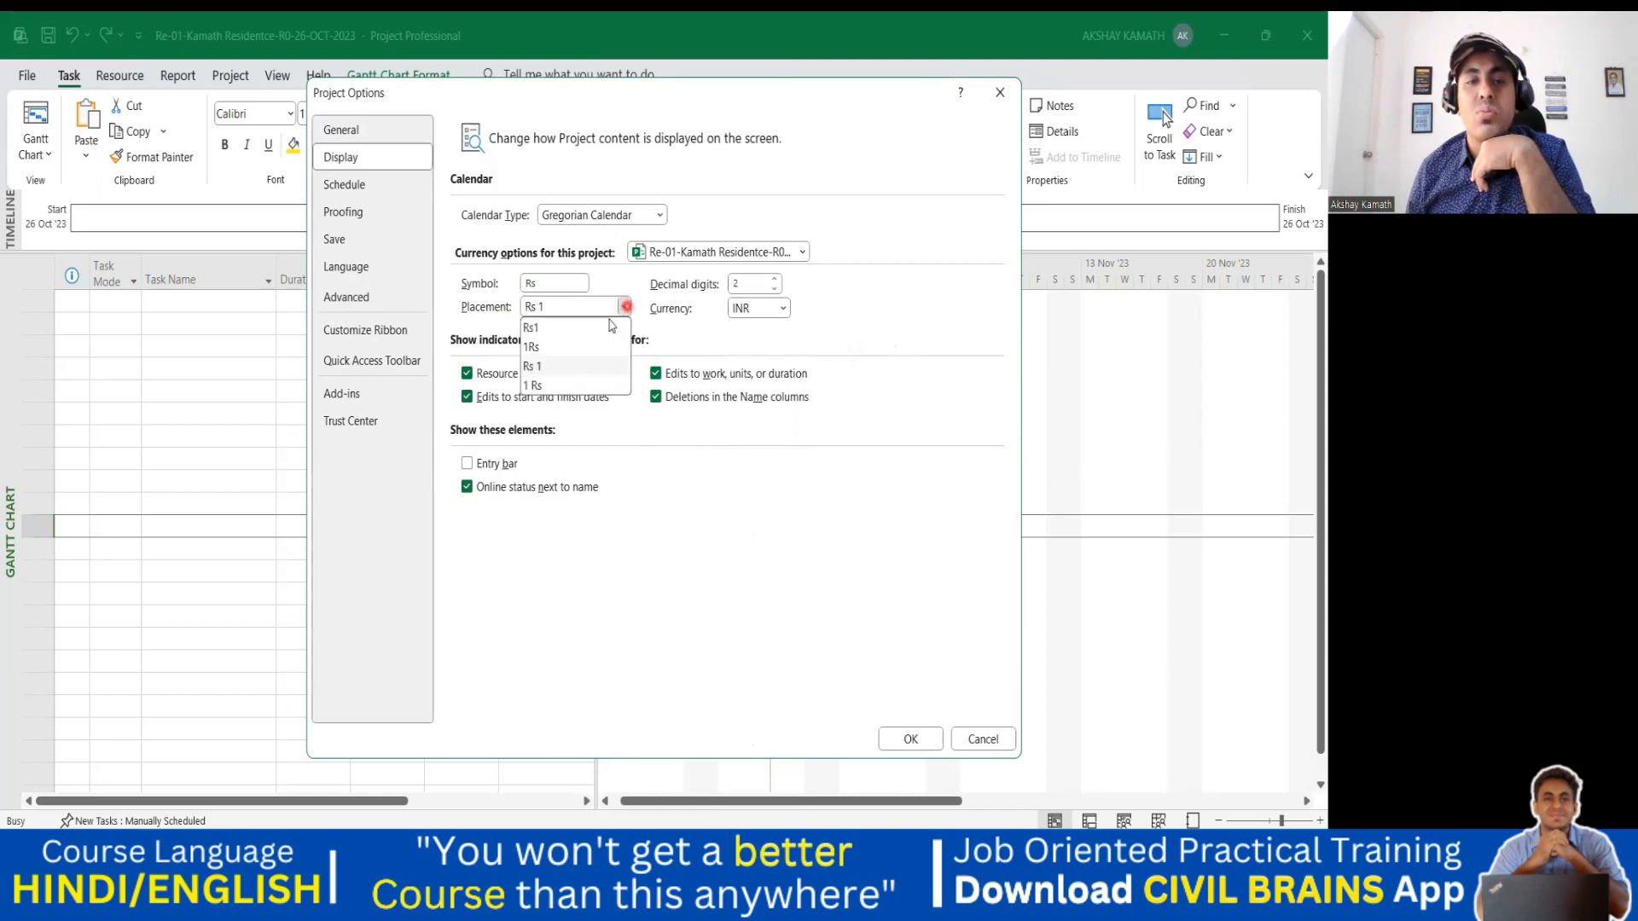
pyautogui.click(534, 386)
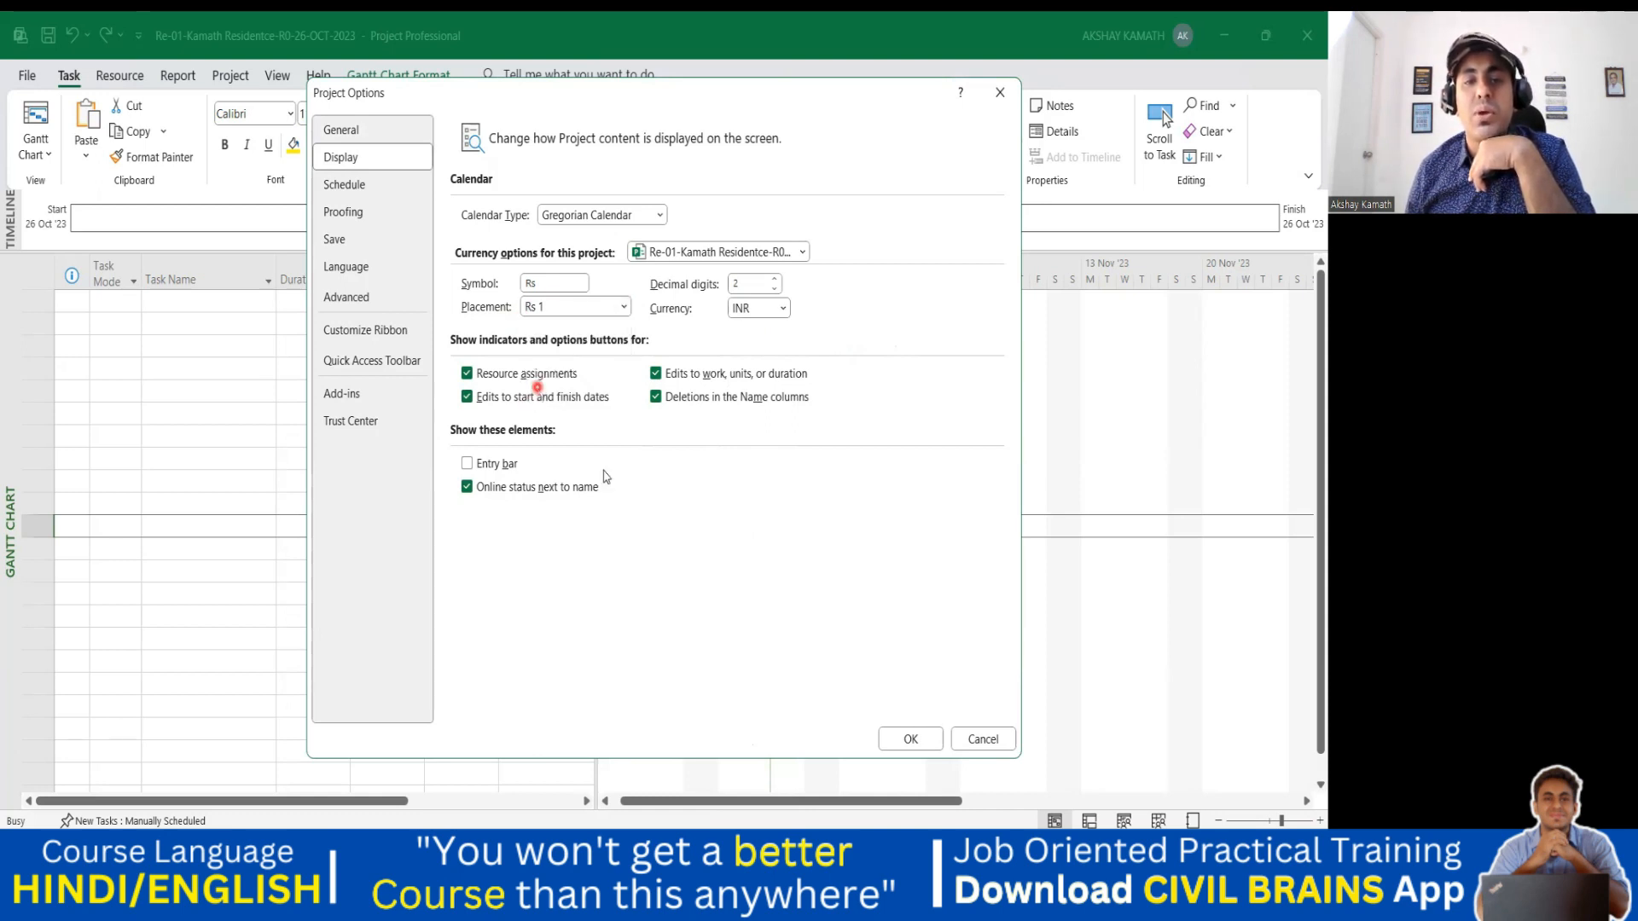
pyautogui.click(624, 306)
pyautogui.click(546, 369)
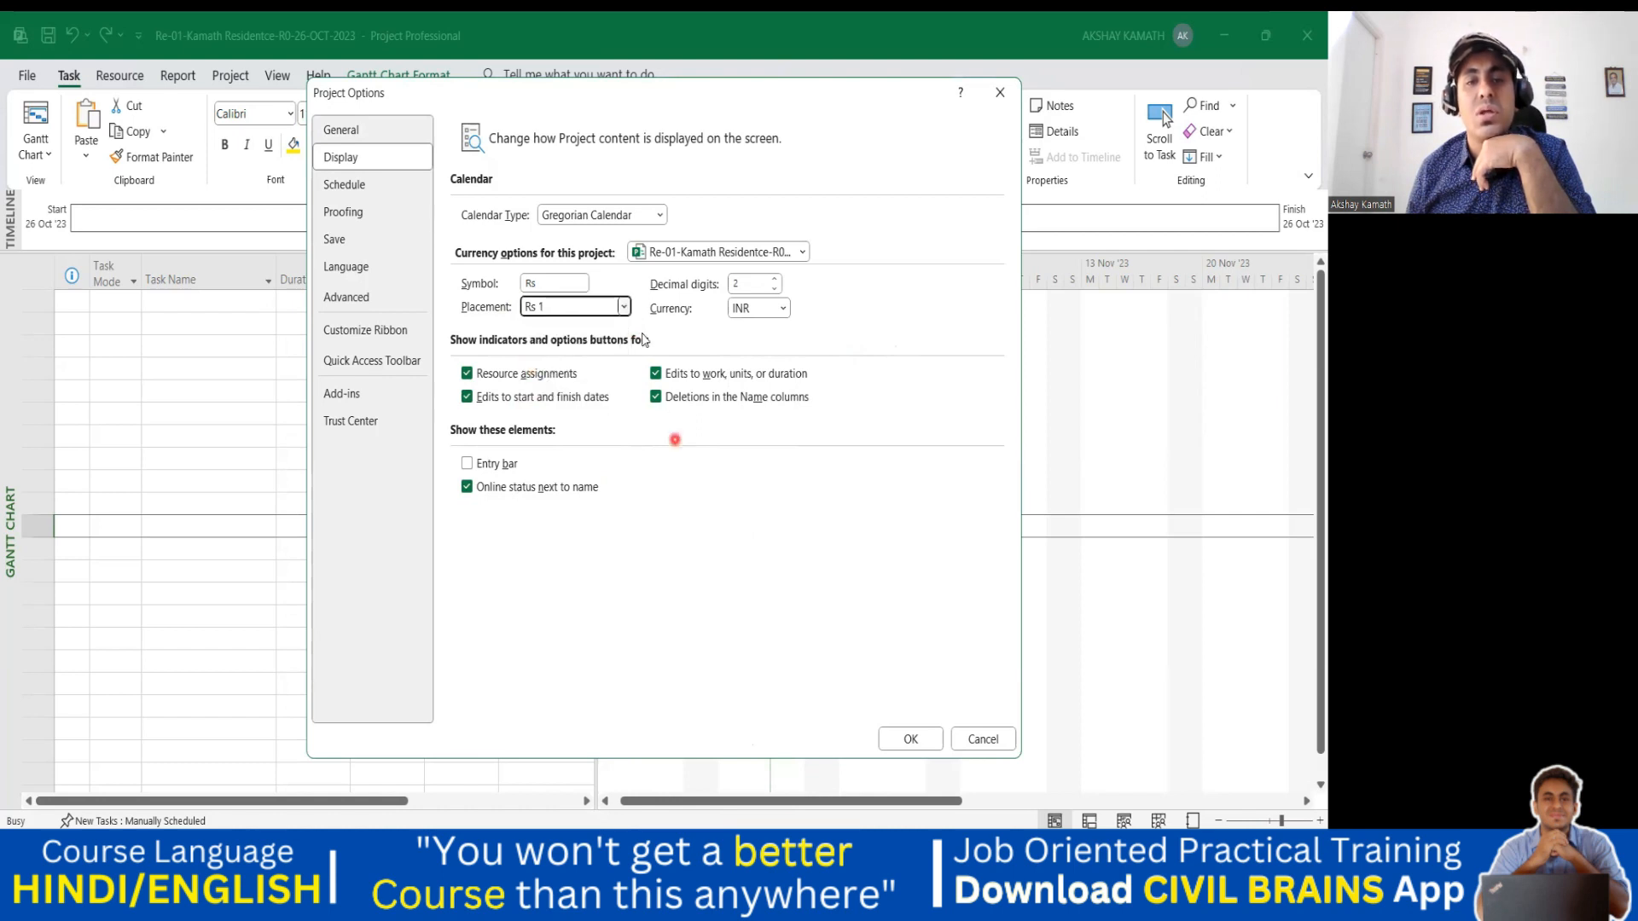
pyautogui.click(624, 306)
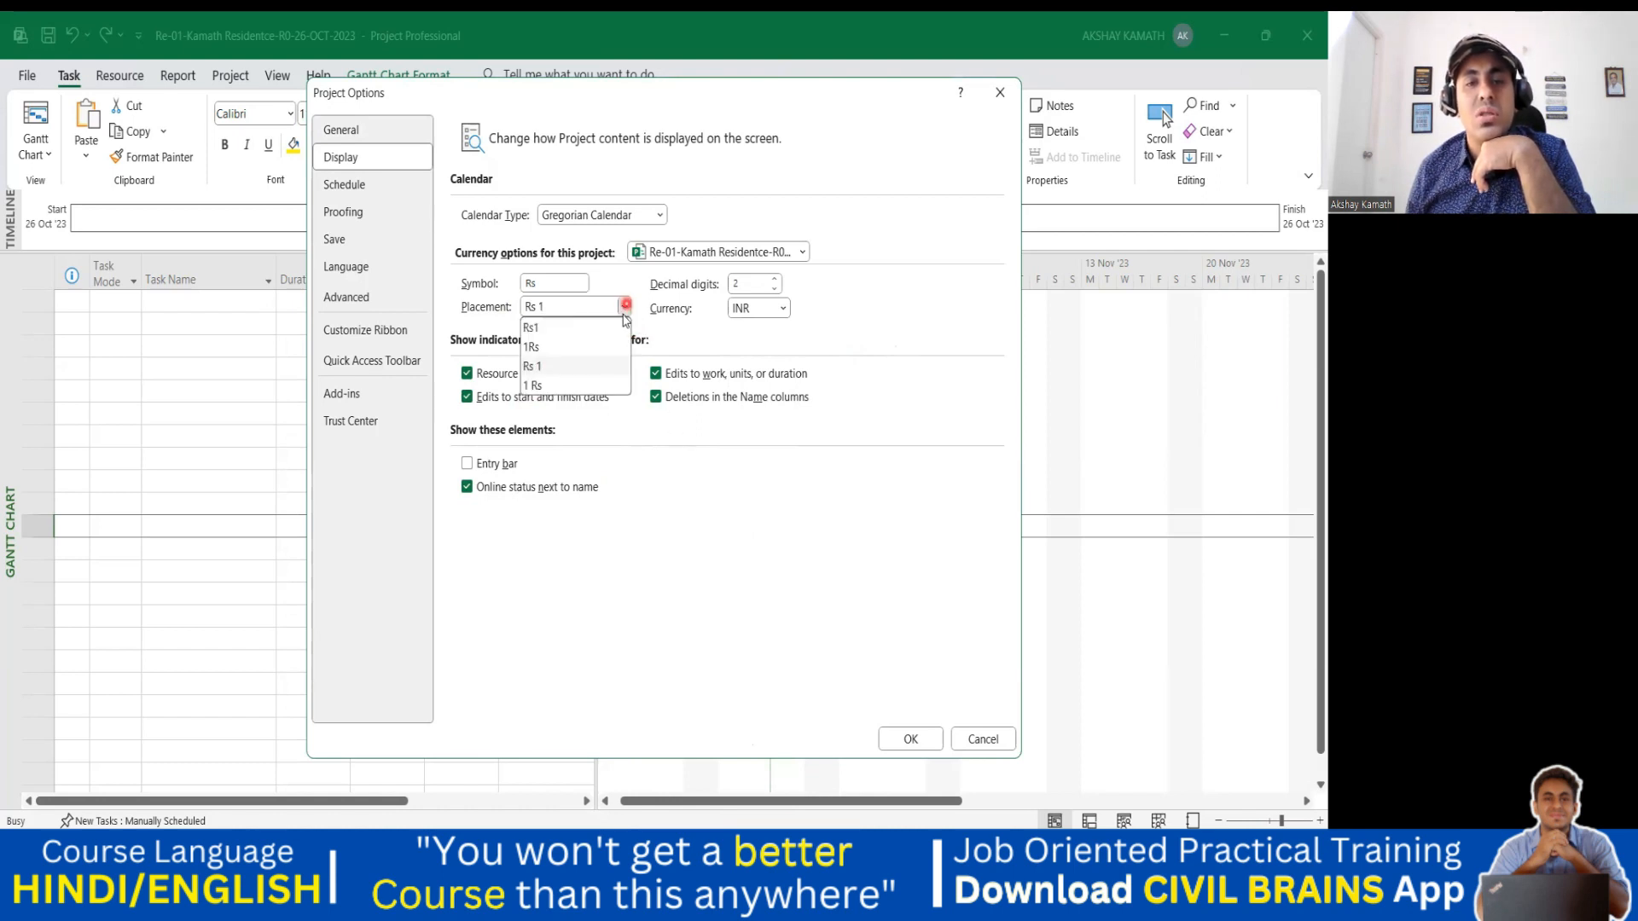
pyautogui.click(537, 346)
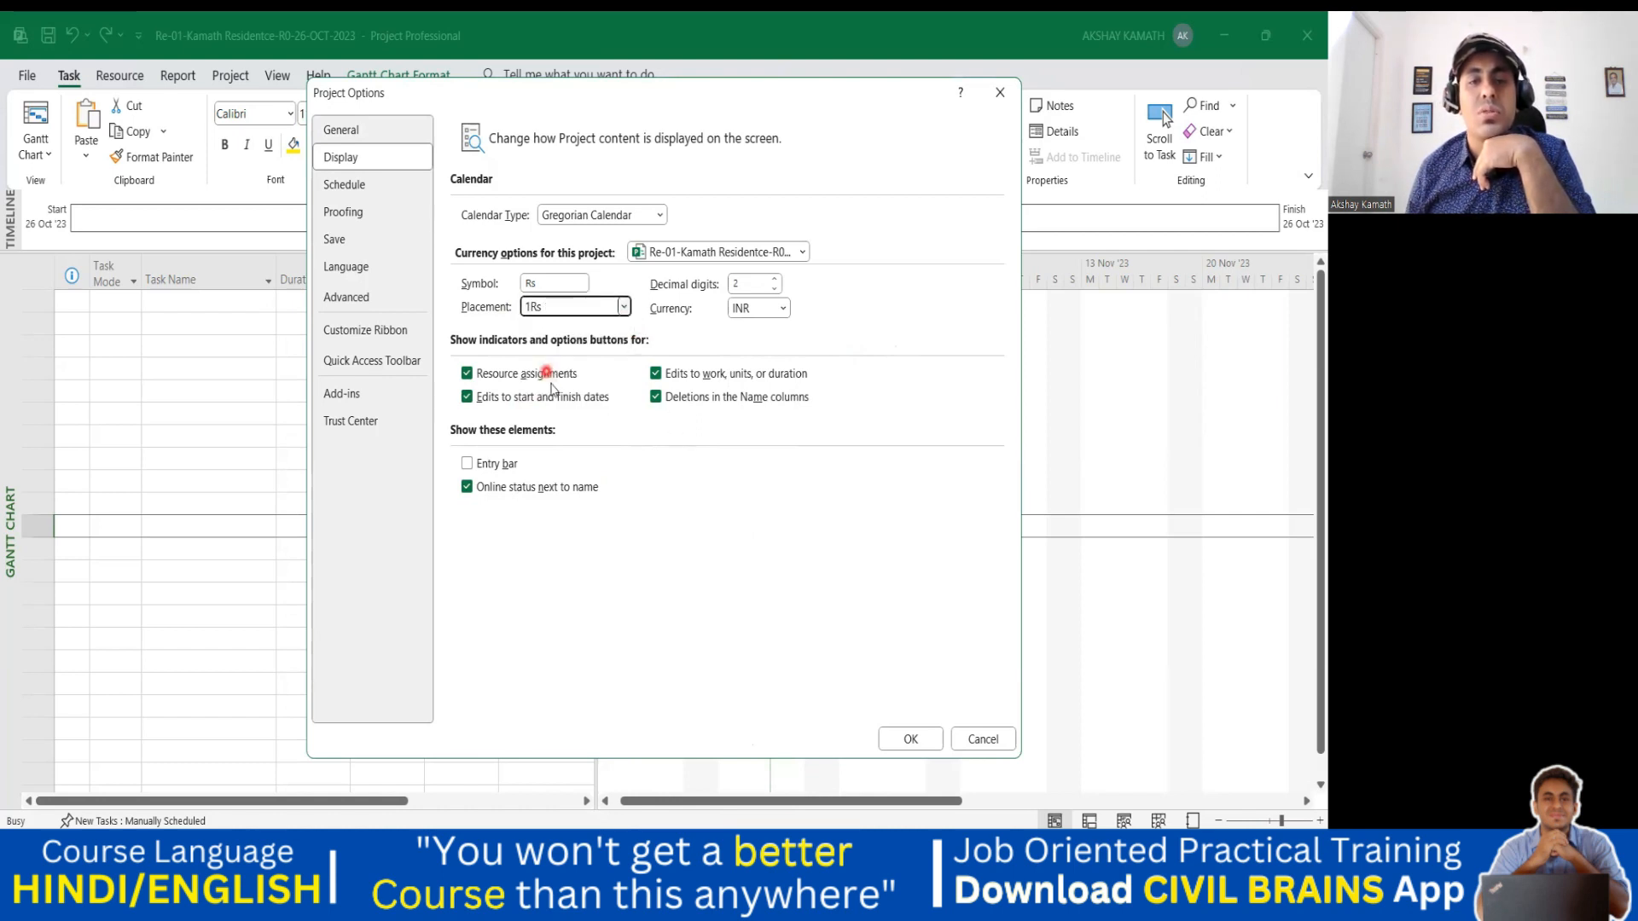
# Set the currency symbol placement to "Rs 1", with the symbol before the amount and a space between them.
pyautogui.click(624, 306)
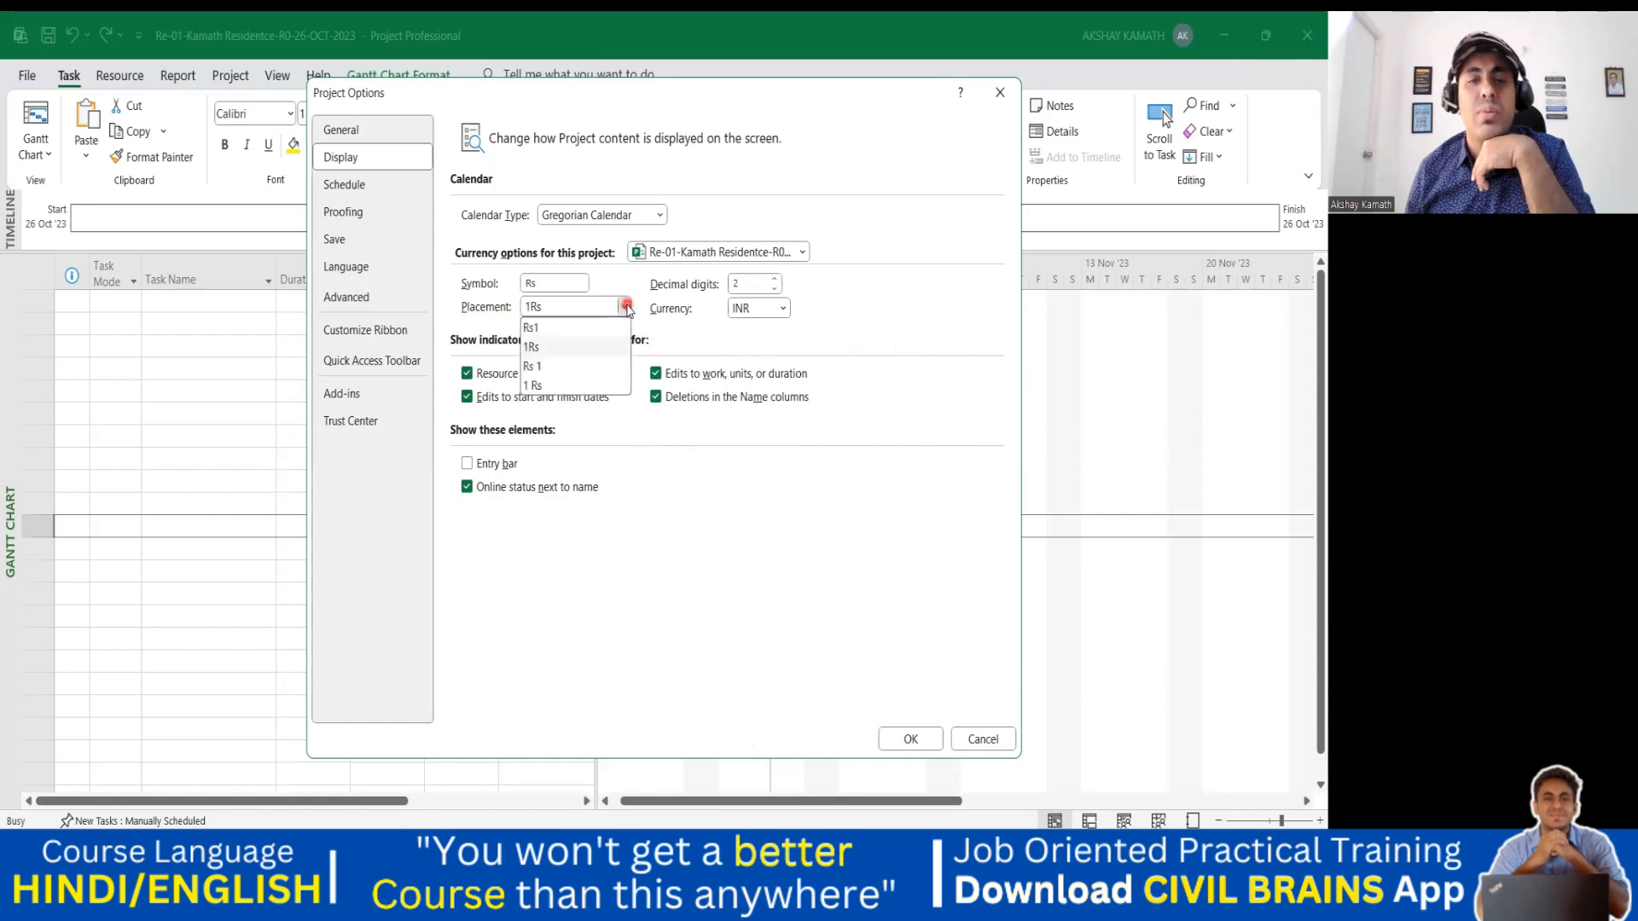
pyautogui.click(537, 367)
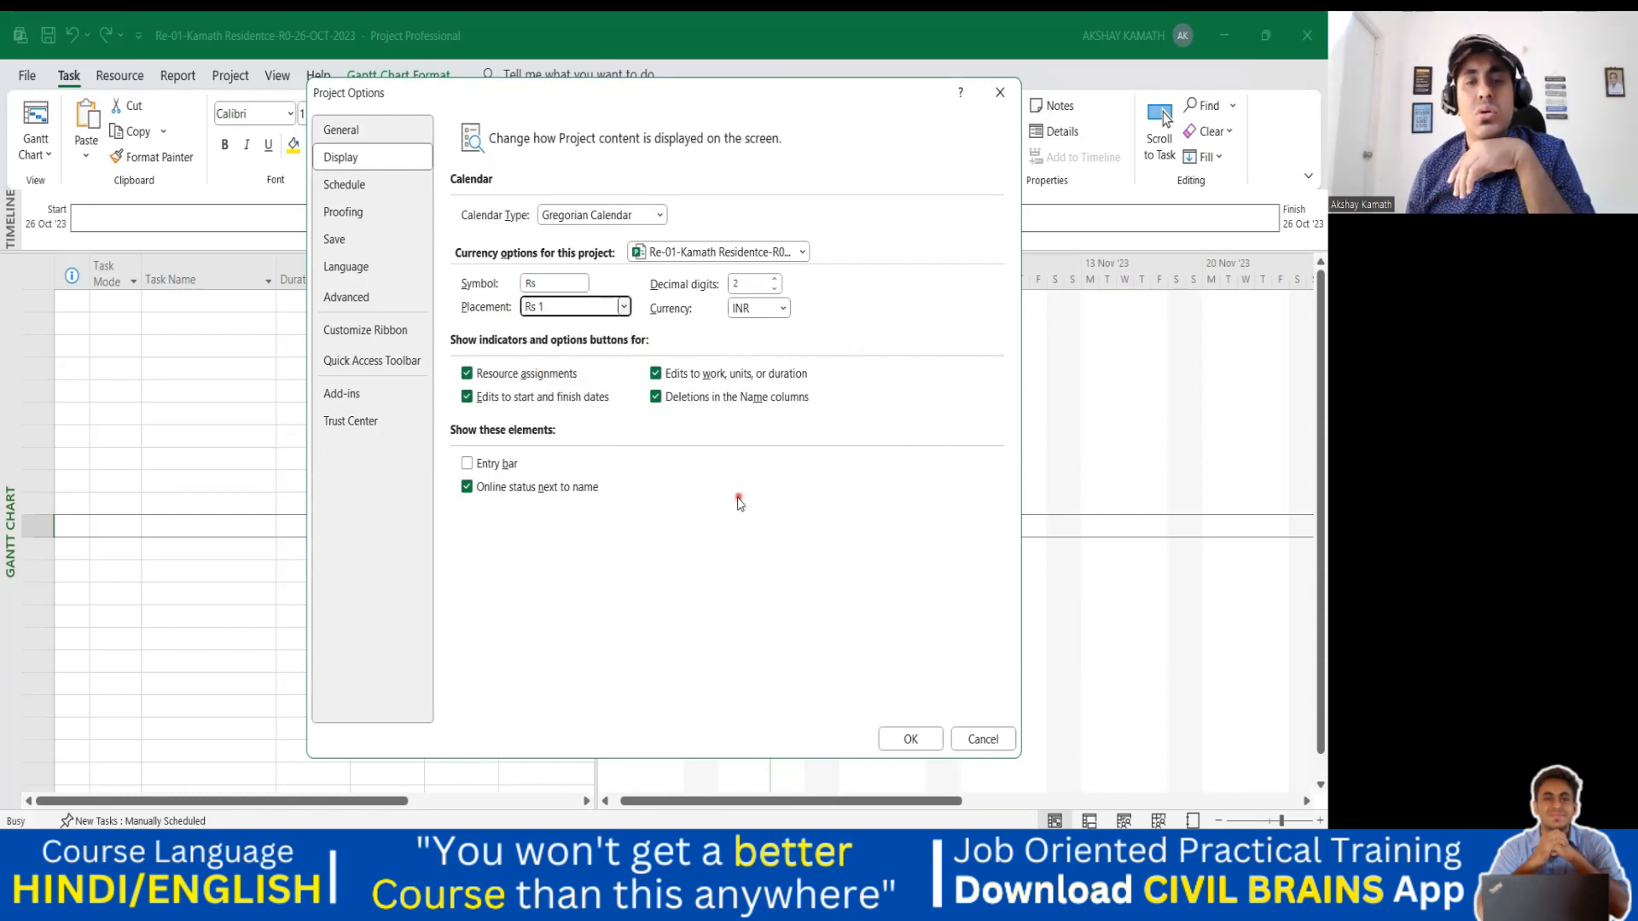
pyautogui.click(539, 309)
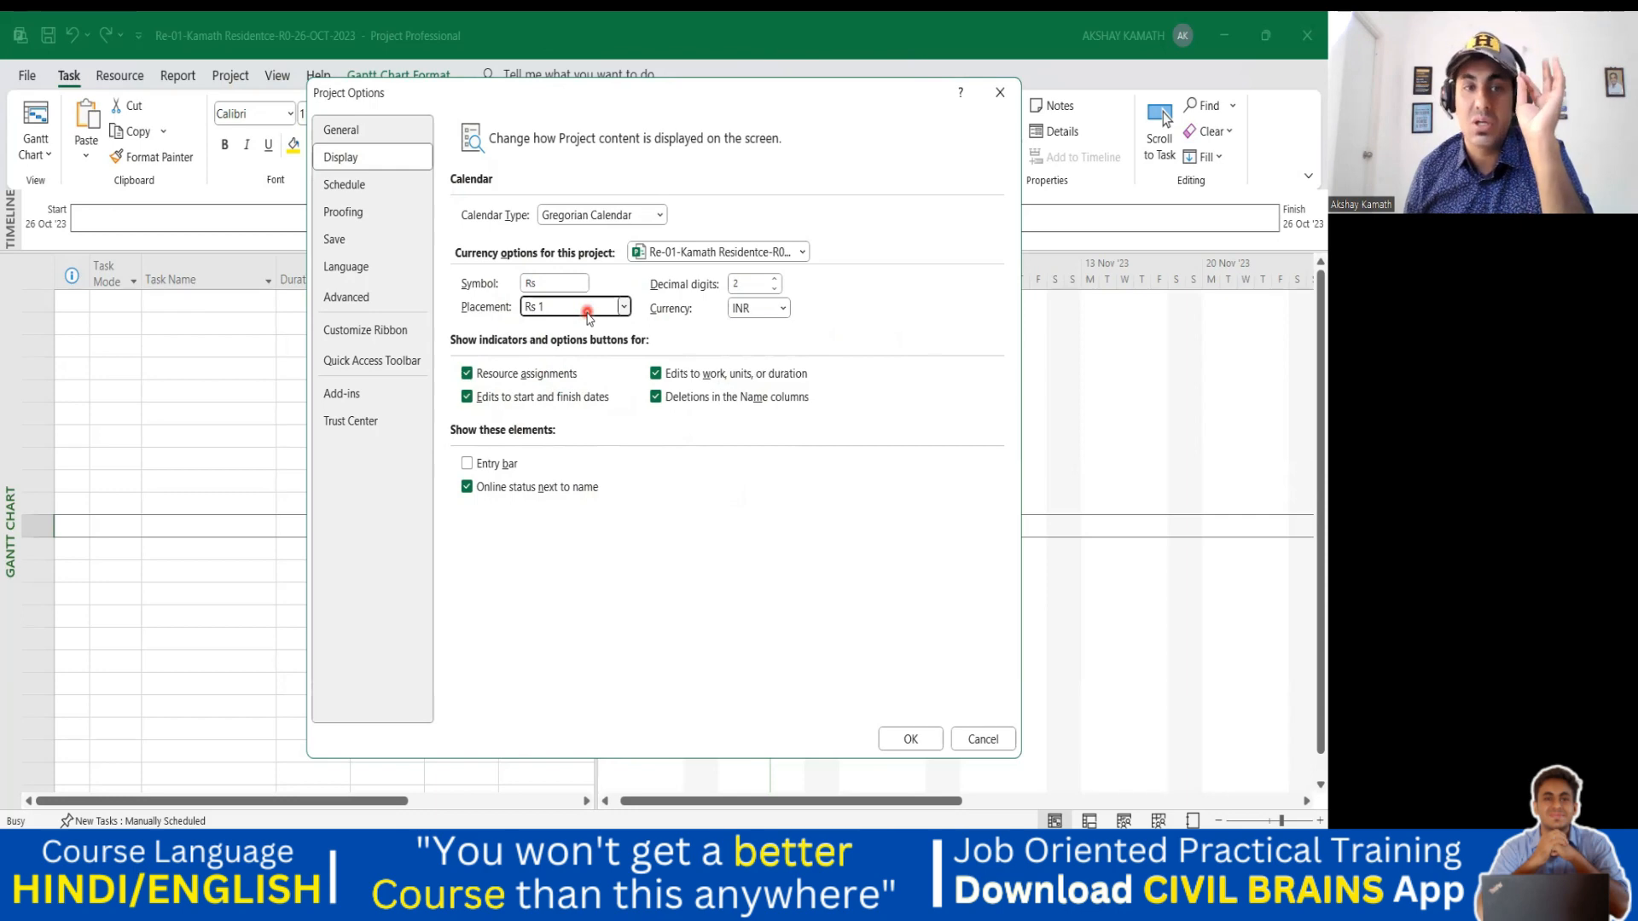
# Open the Schedule options and check which days the week can start on.
pyautogui.click(344, 184)
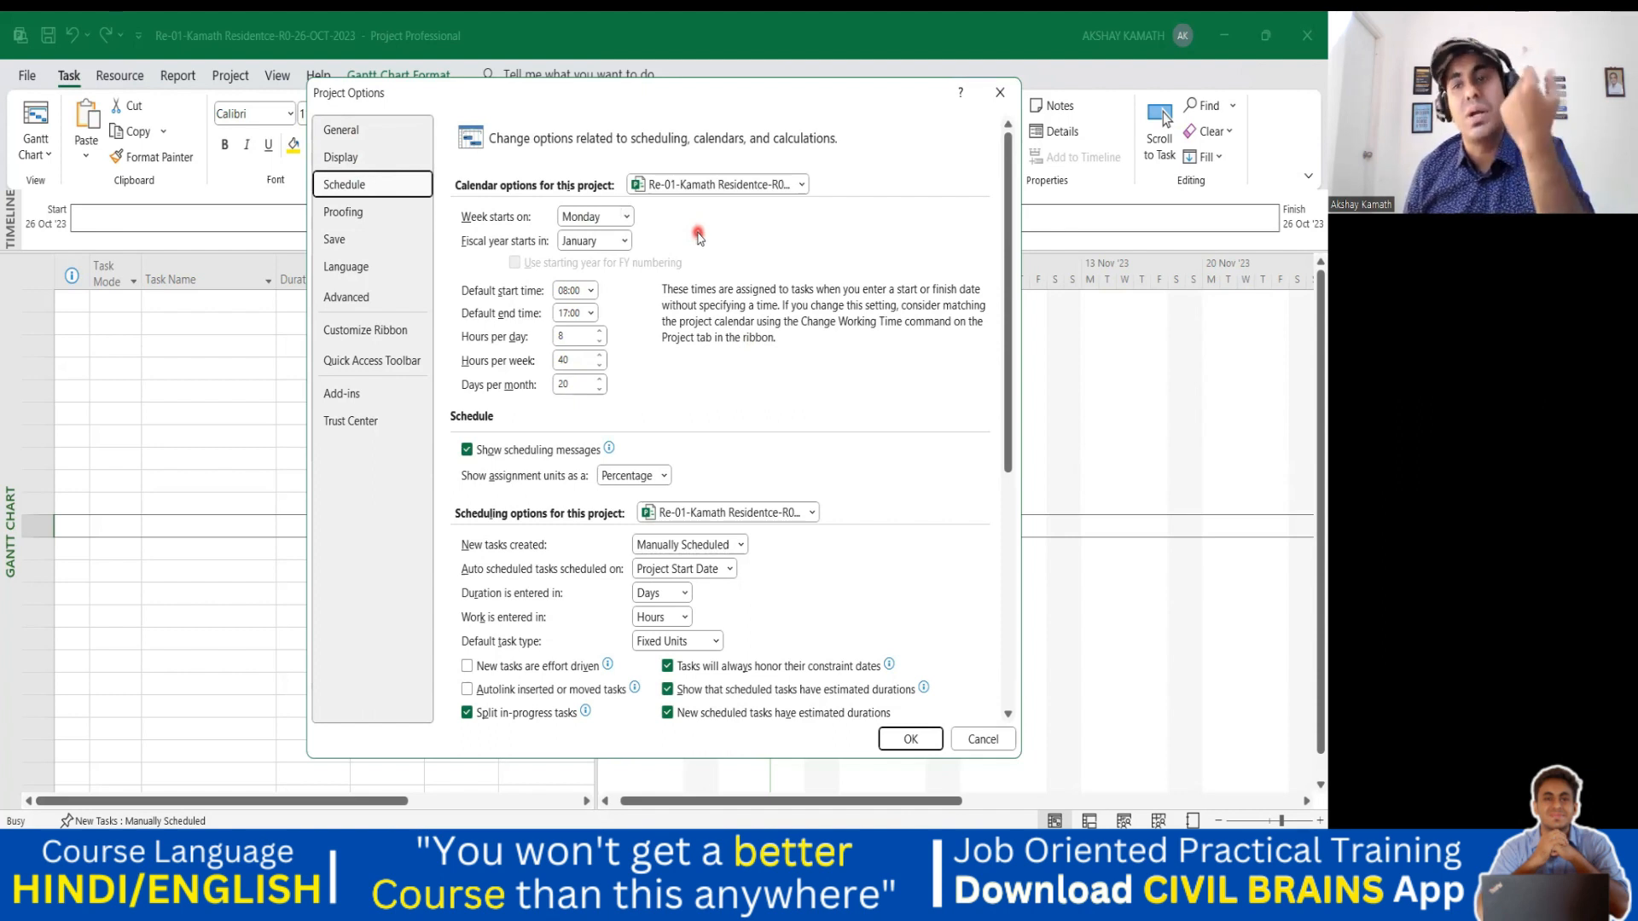
pyautogui.click(625, 216)
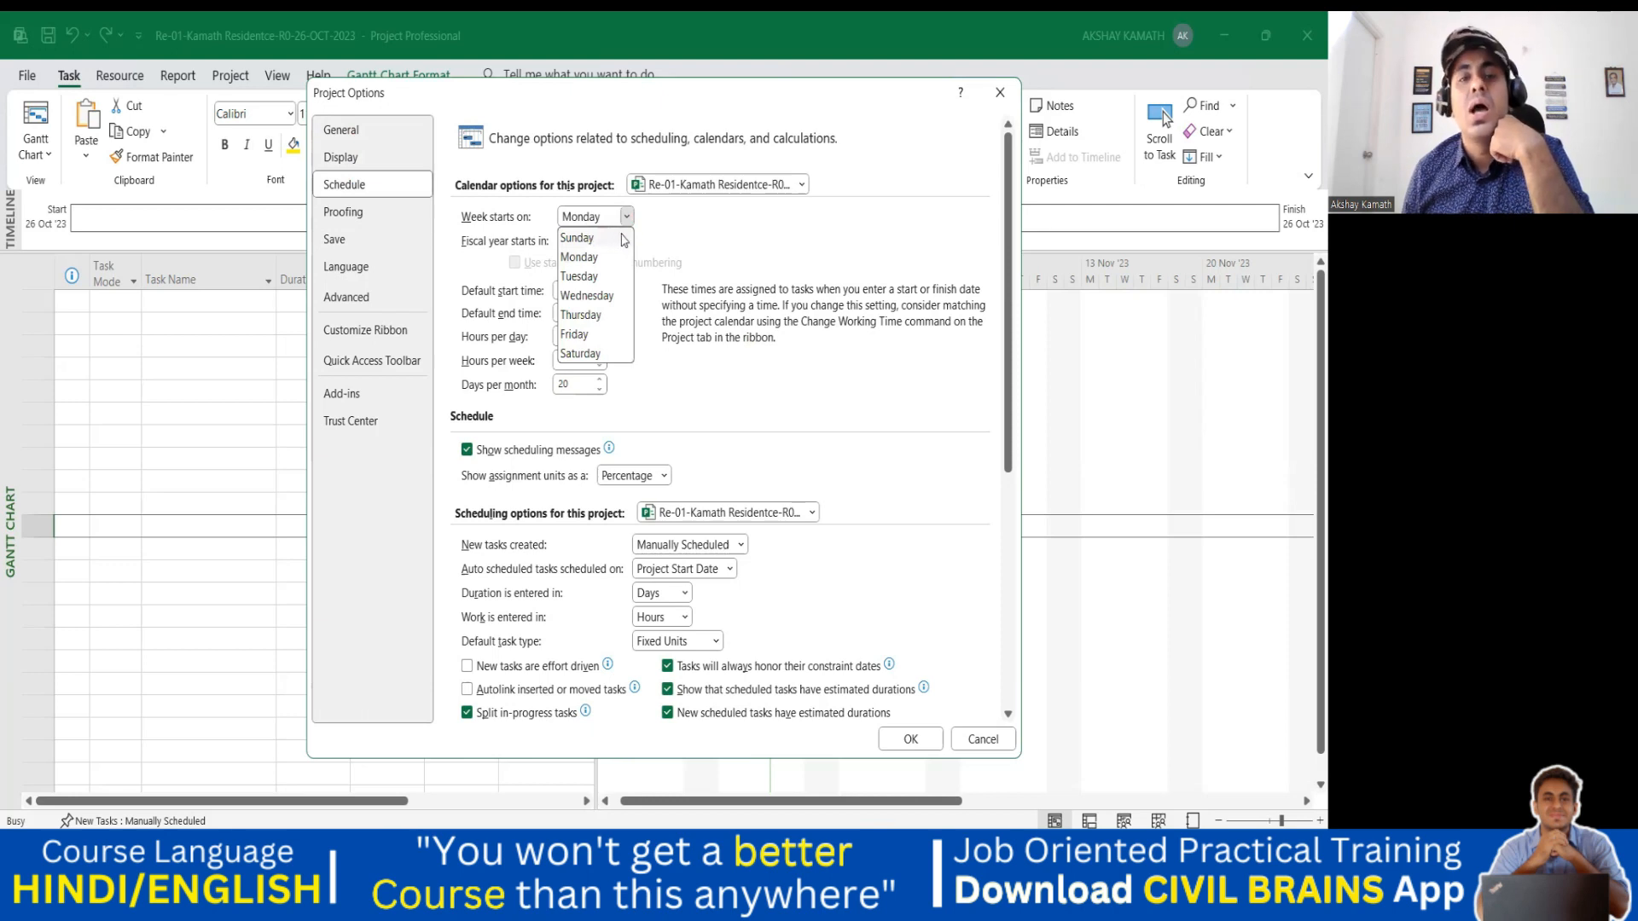
pyautogui.click(687, 244)
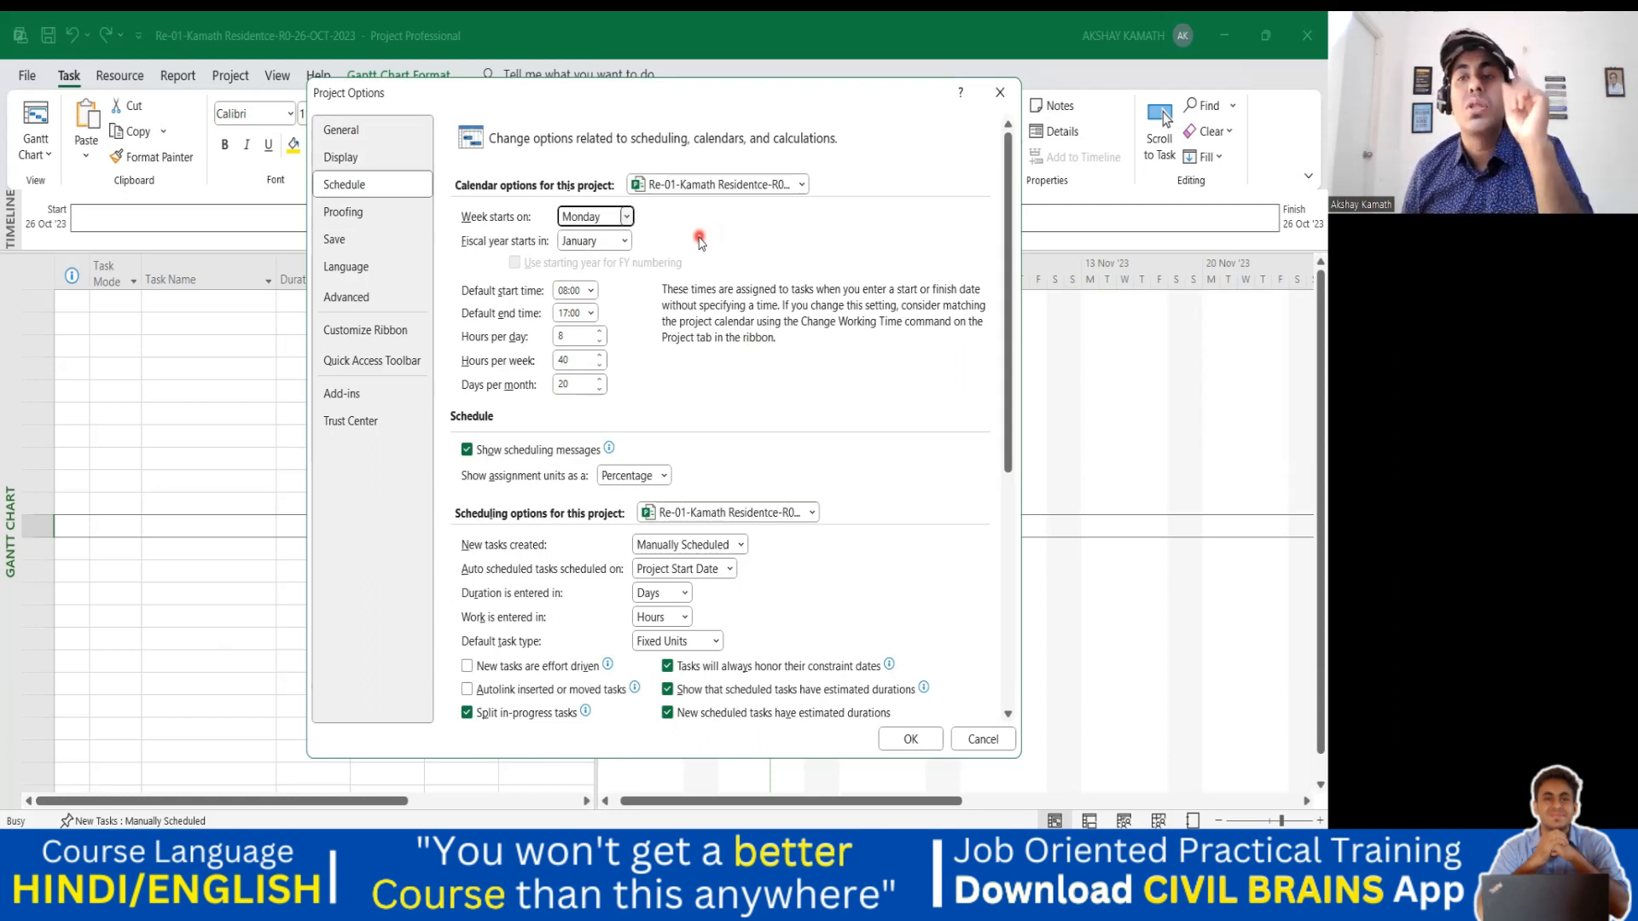
# Try Saturday as the day the week starts on and set it back to Monday.
pyautogui.click(626, 217)
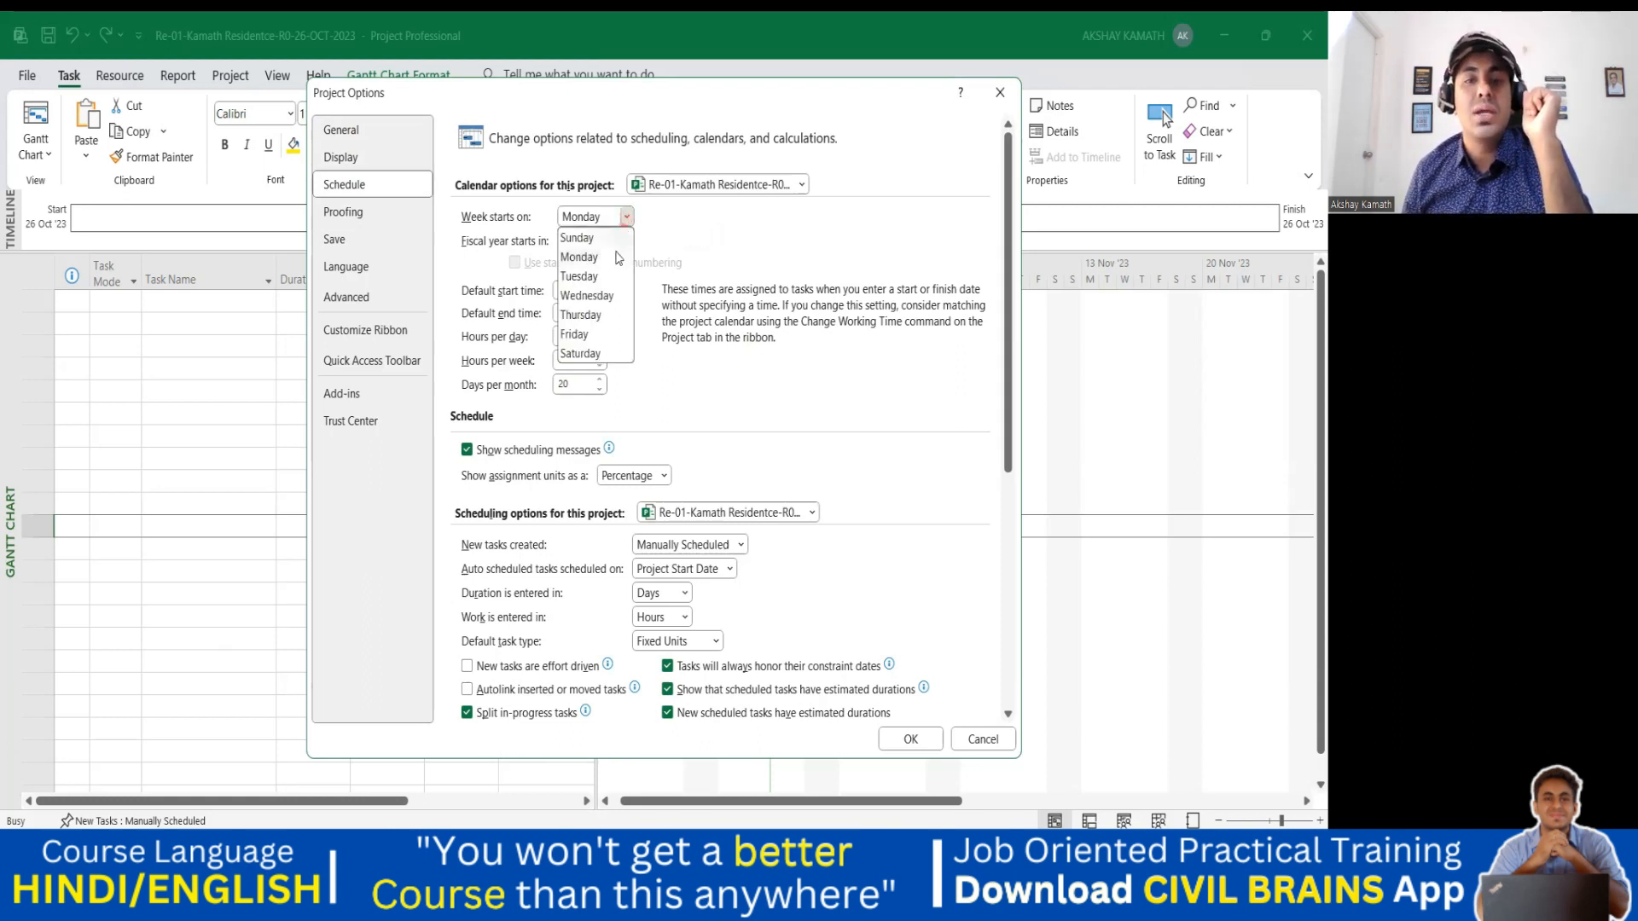
pyautogui.click(589, 353)
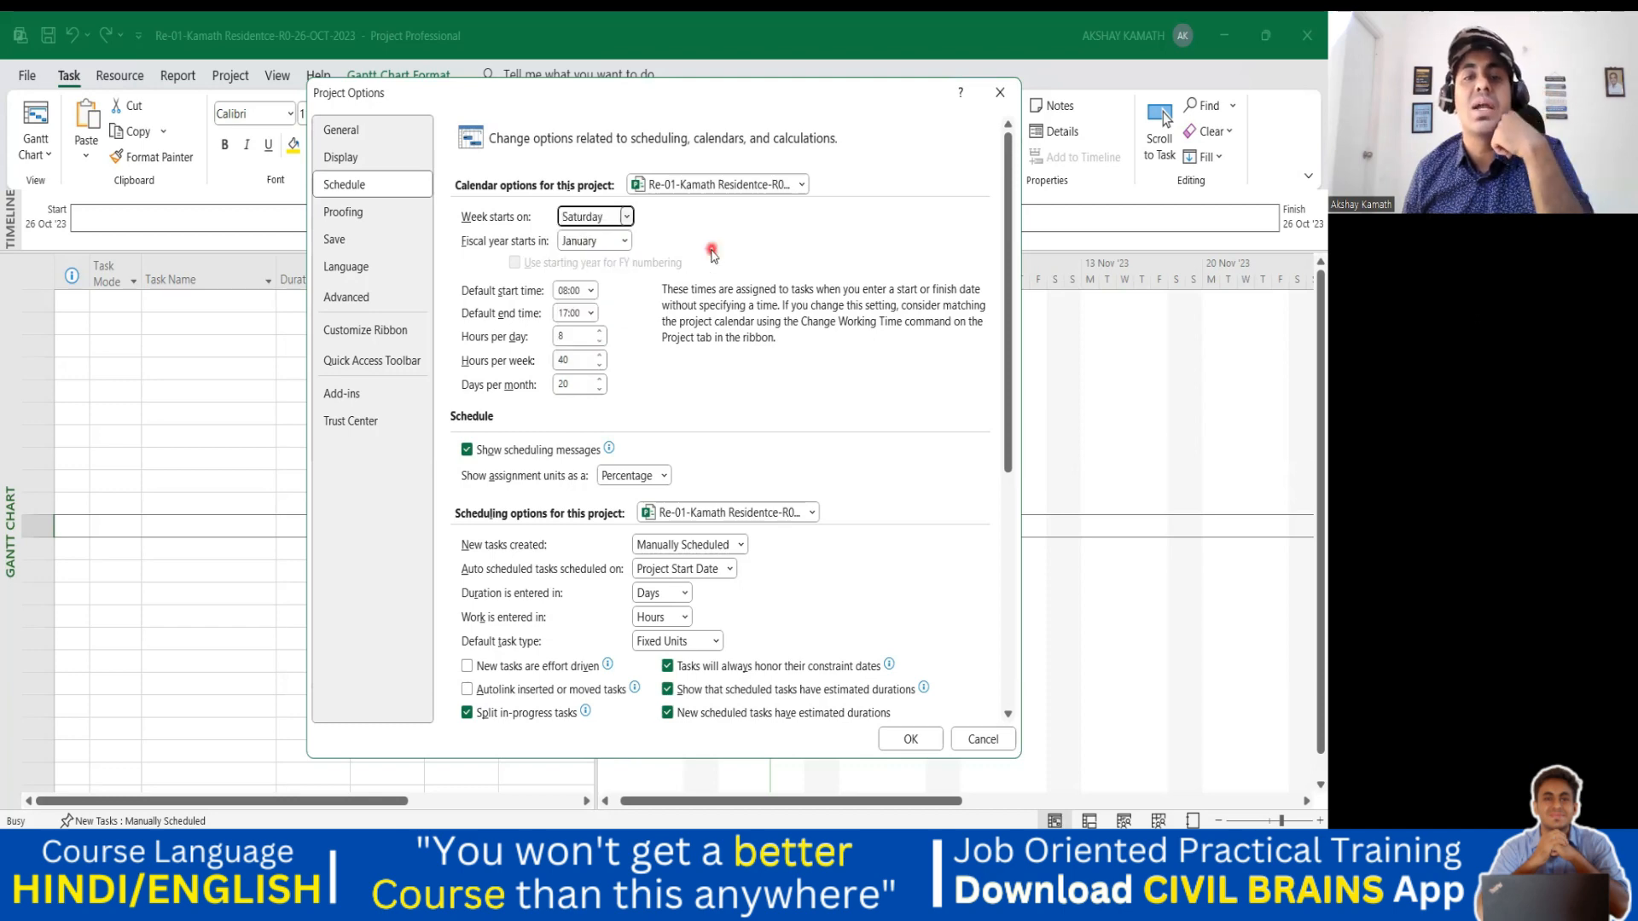
pyautogui.click(629, 218)
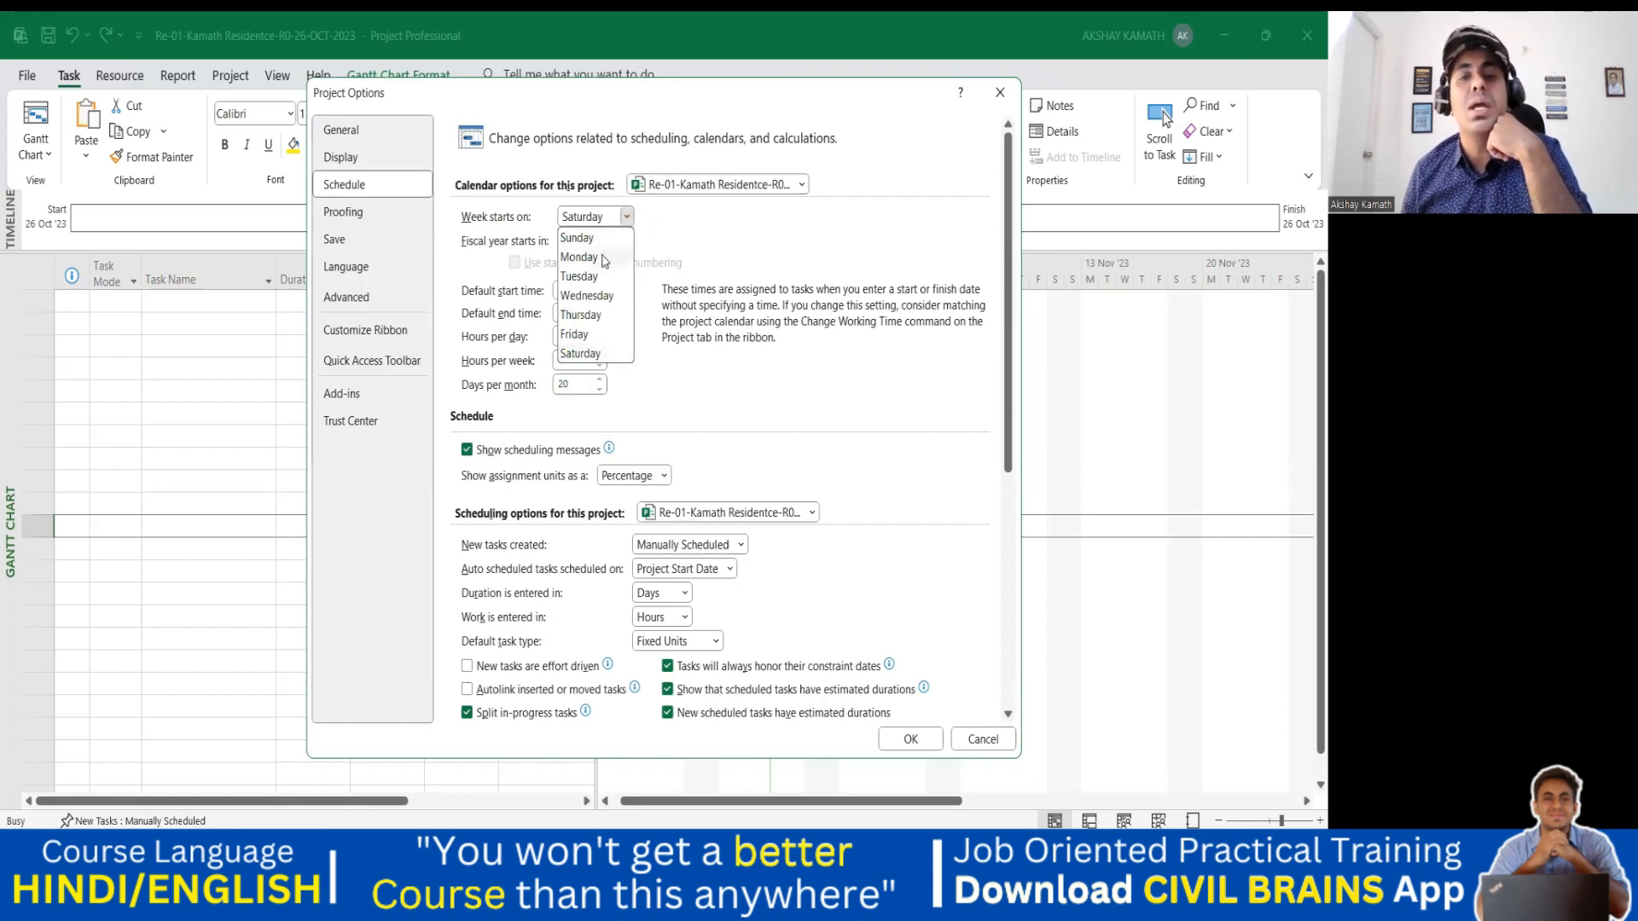
pyautogui.click(600, 257)
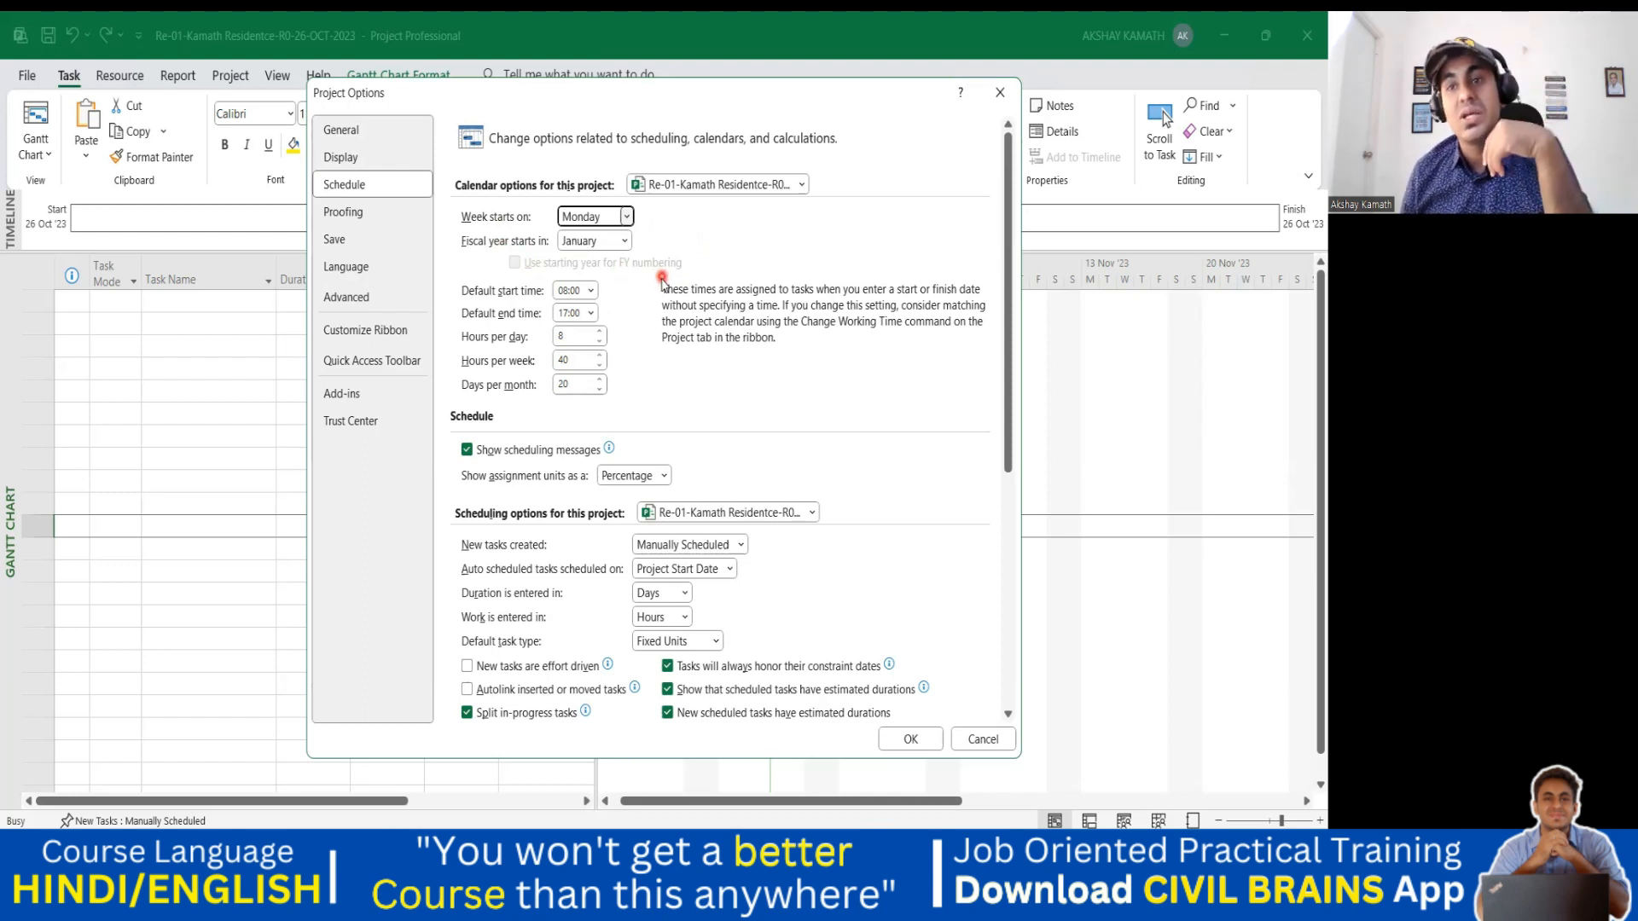
# Set the project calendar's default start time to 09:00.
pyautogui.click(593, 291)
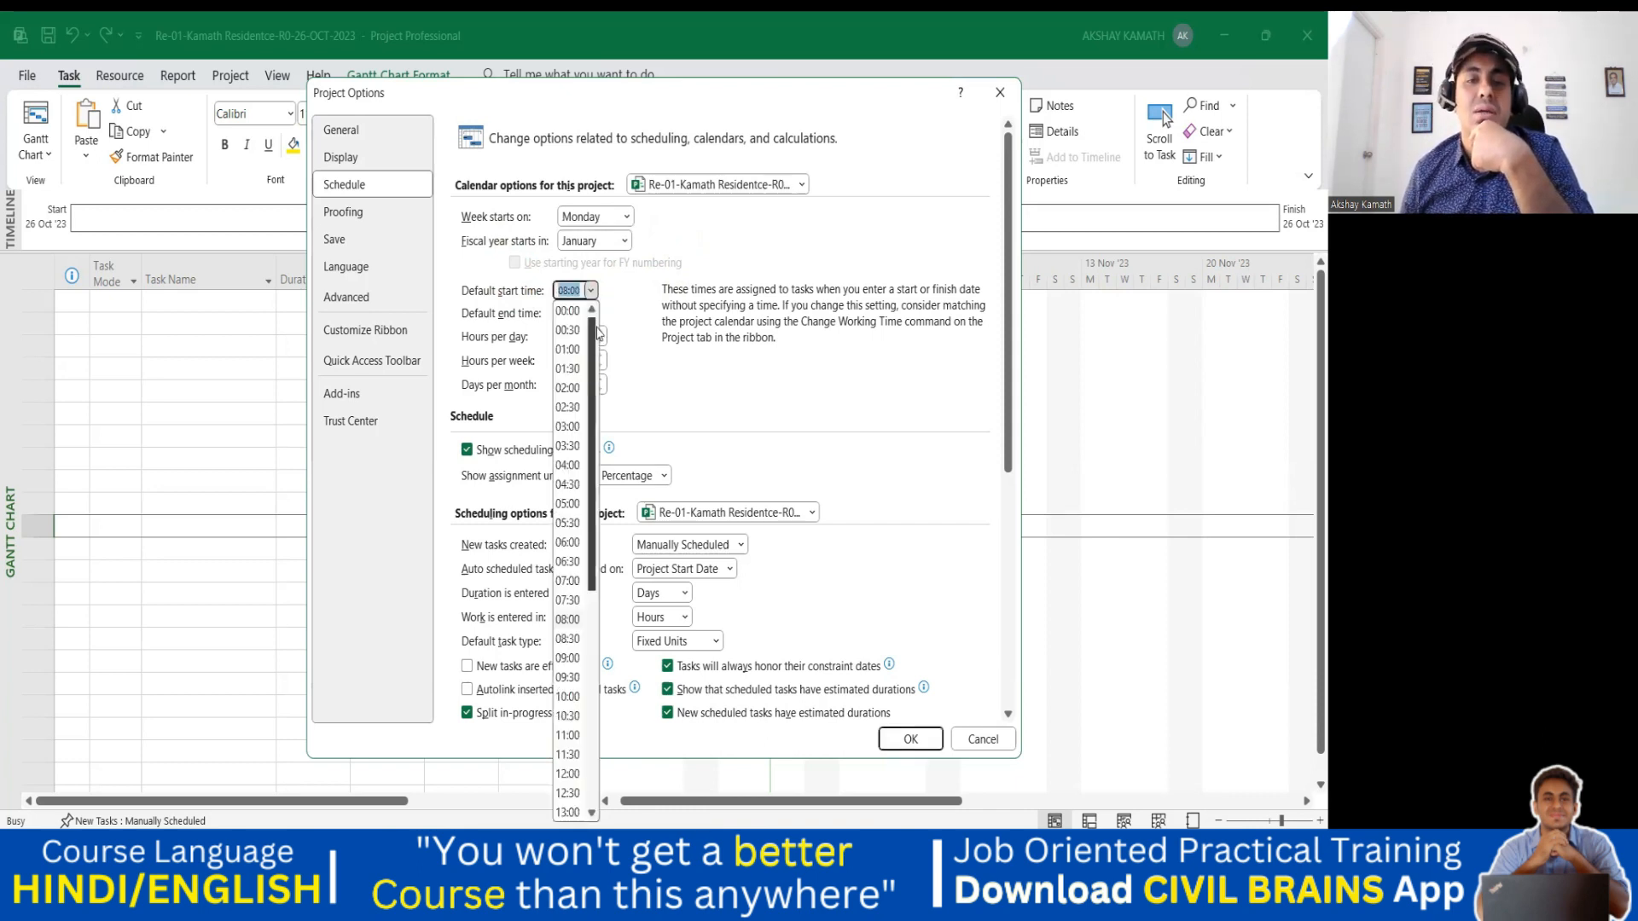
pyautogui.scroll(-1, 570, 495)
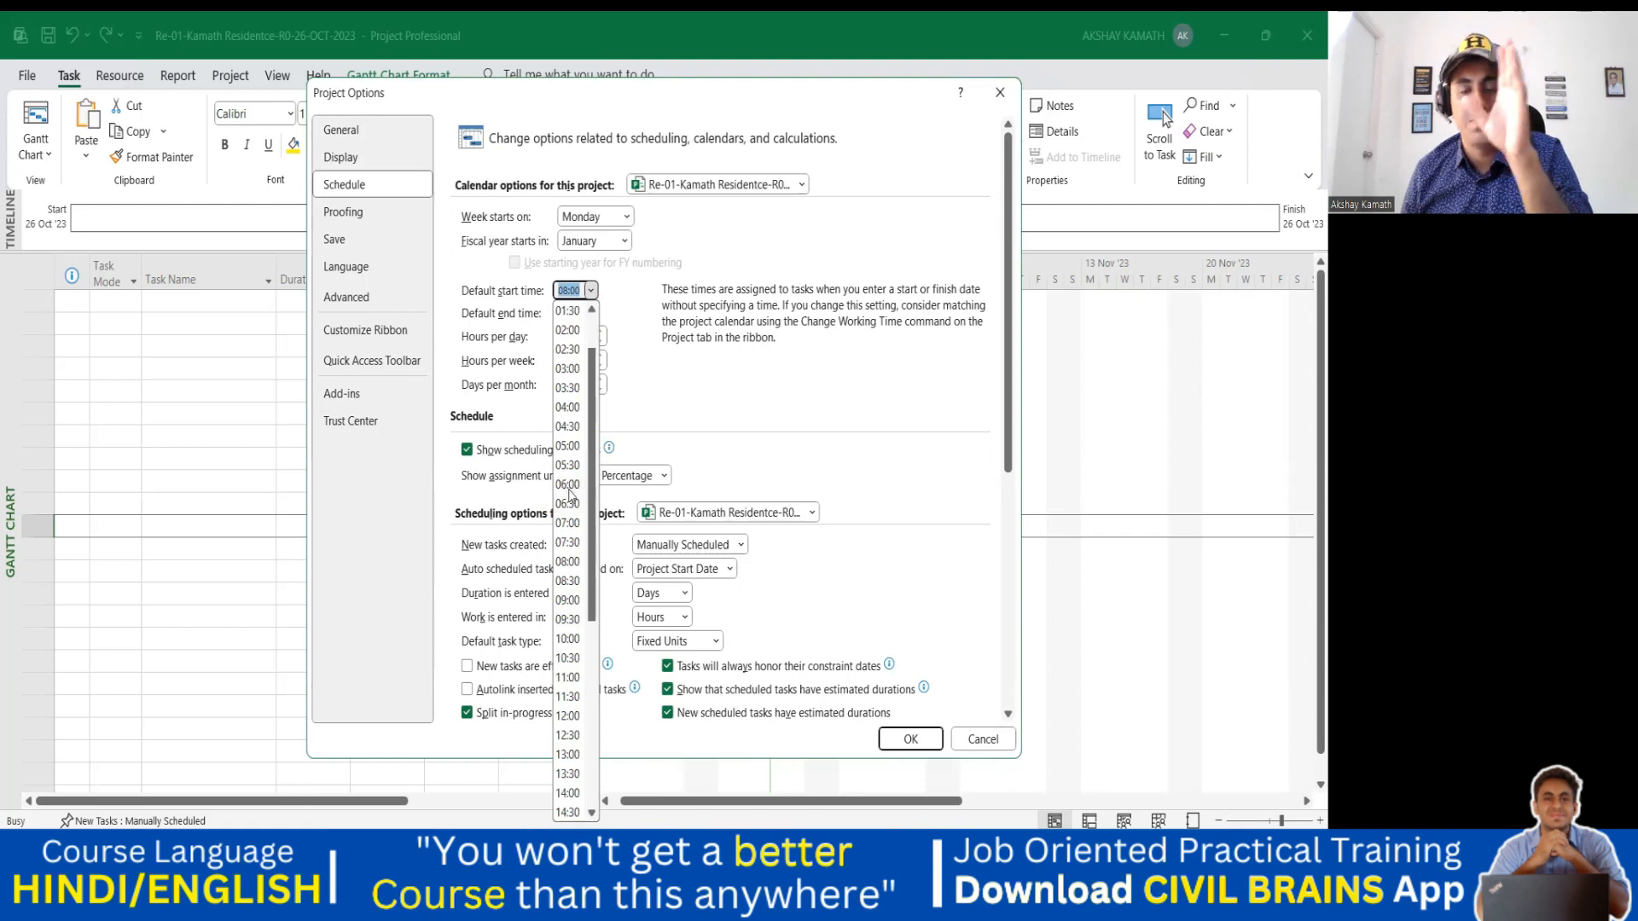
pyautogui.scroll(-2, 570, 495)
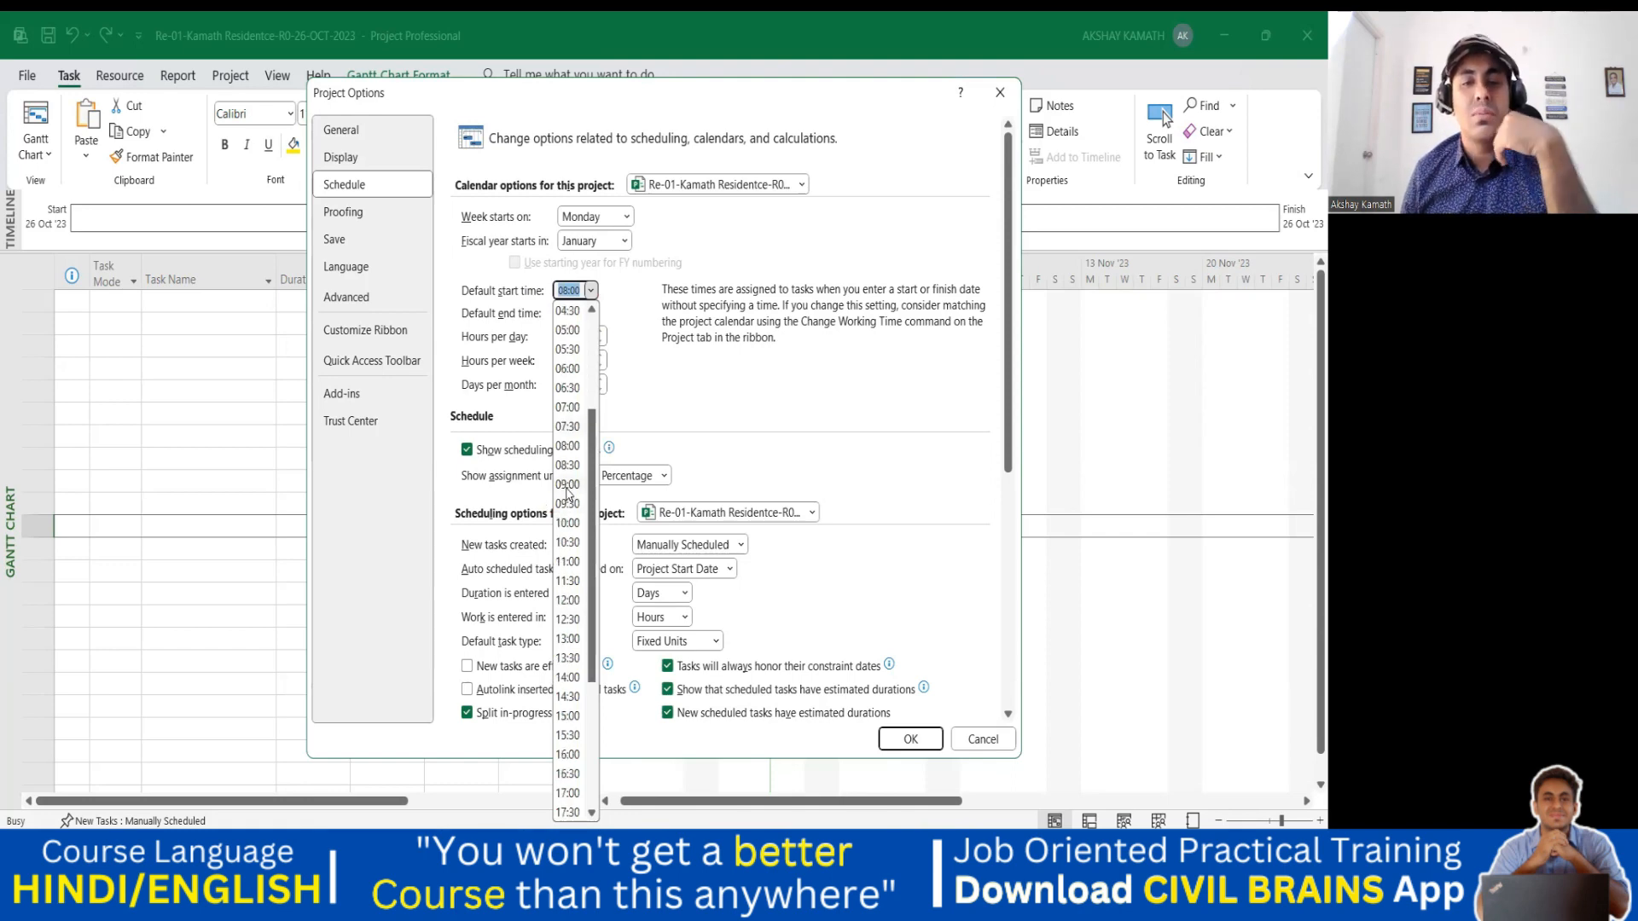
pyautogui.click(568, 484)
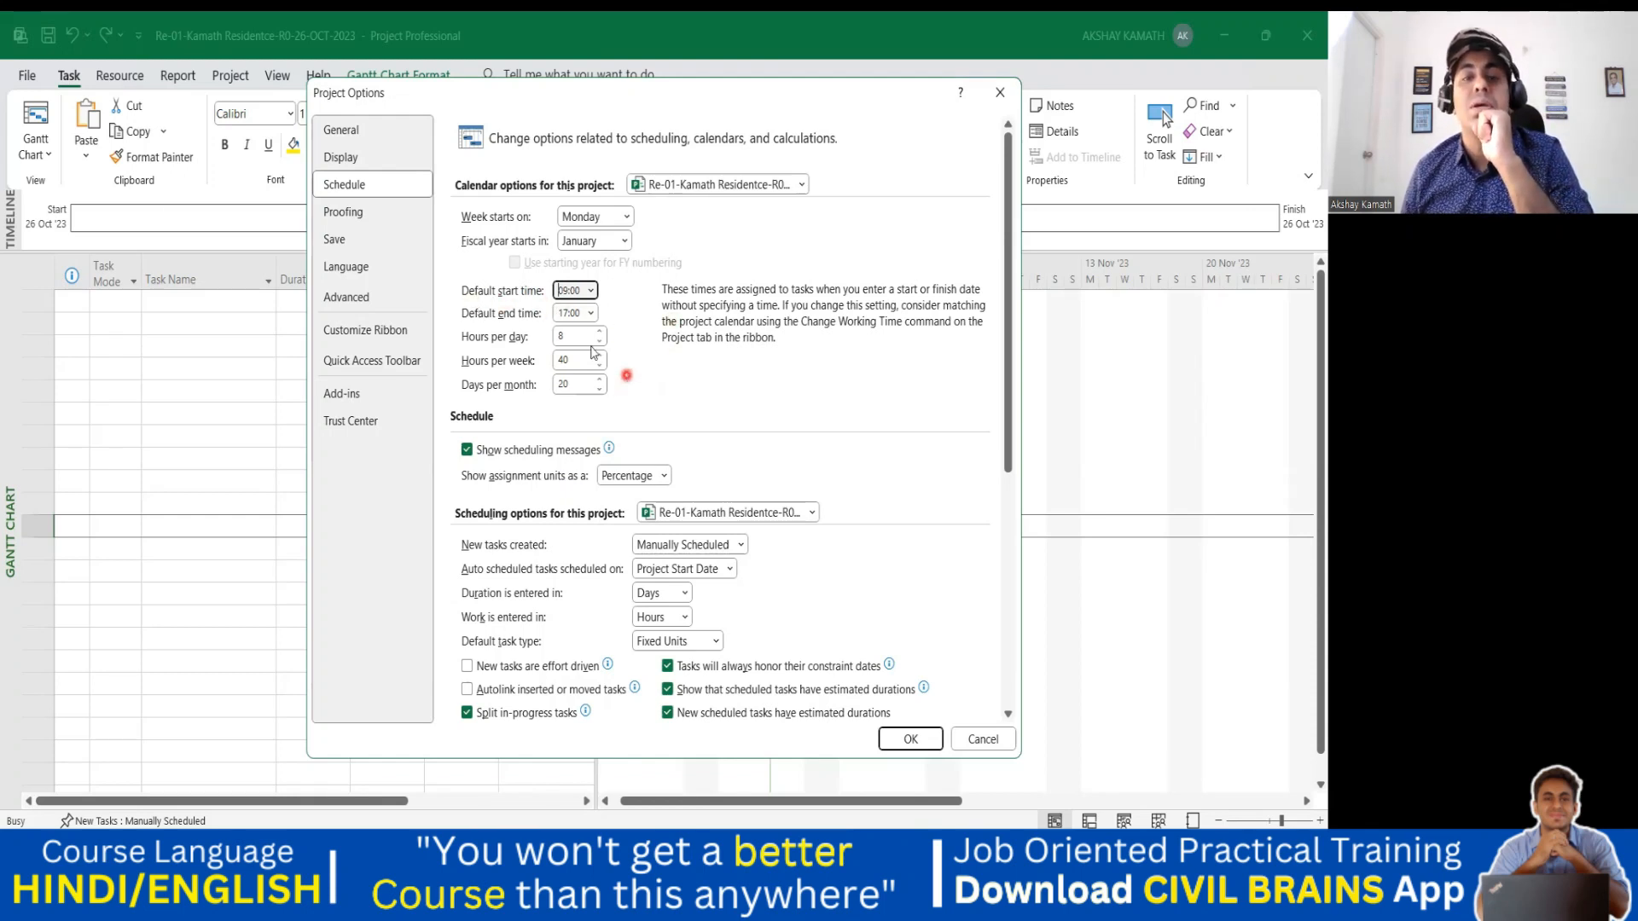
# Set the project calendar's default end time to 18:00.
pyautogui.click(592, 314)
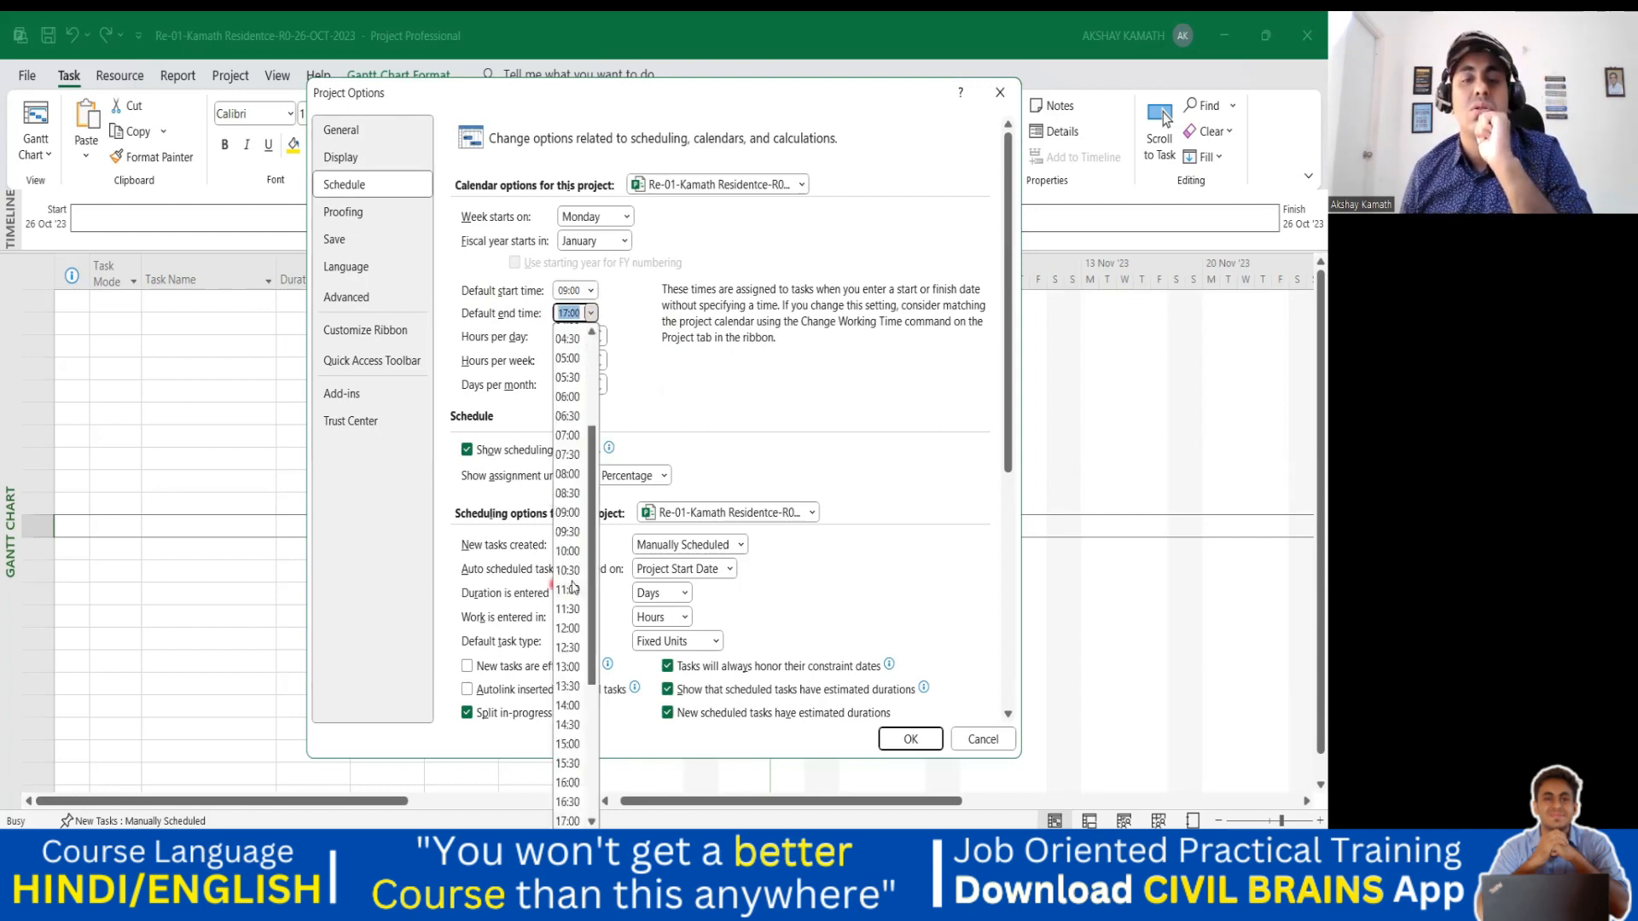
pyautogui.scroll(-4, 563, 597)
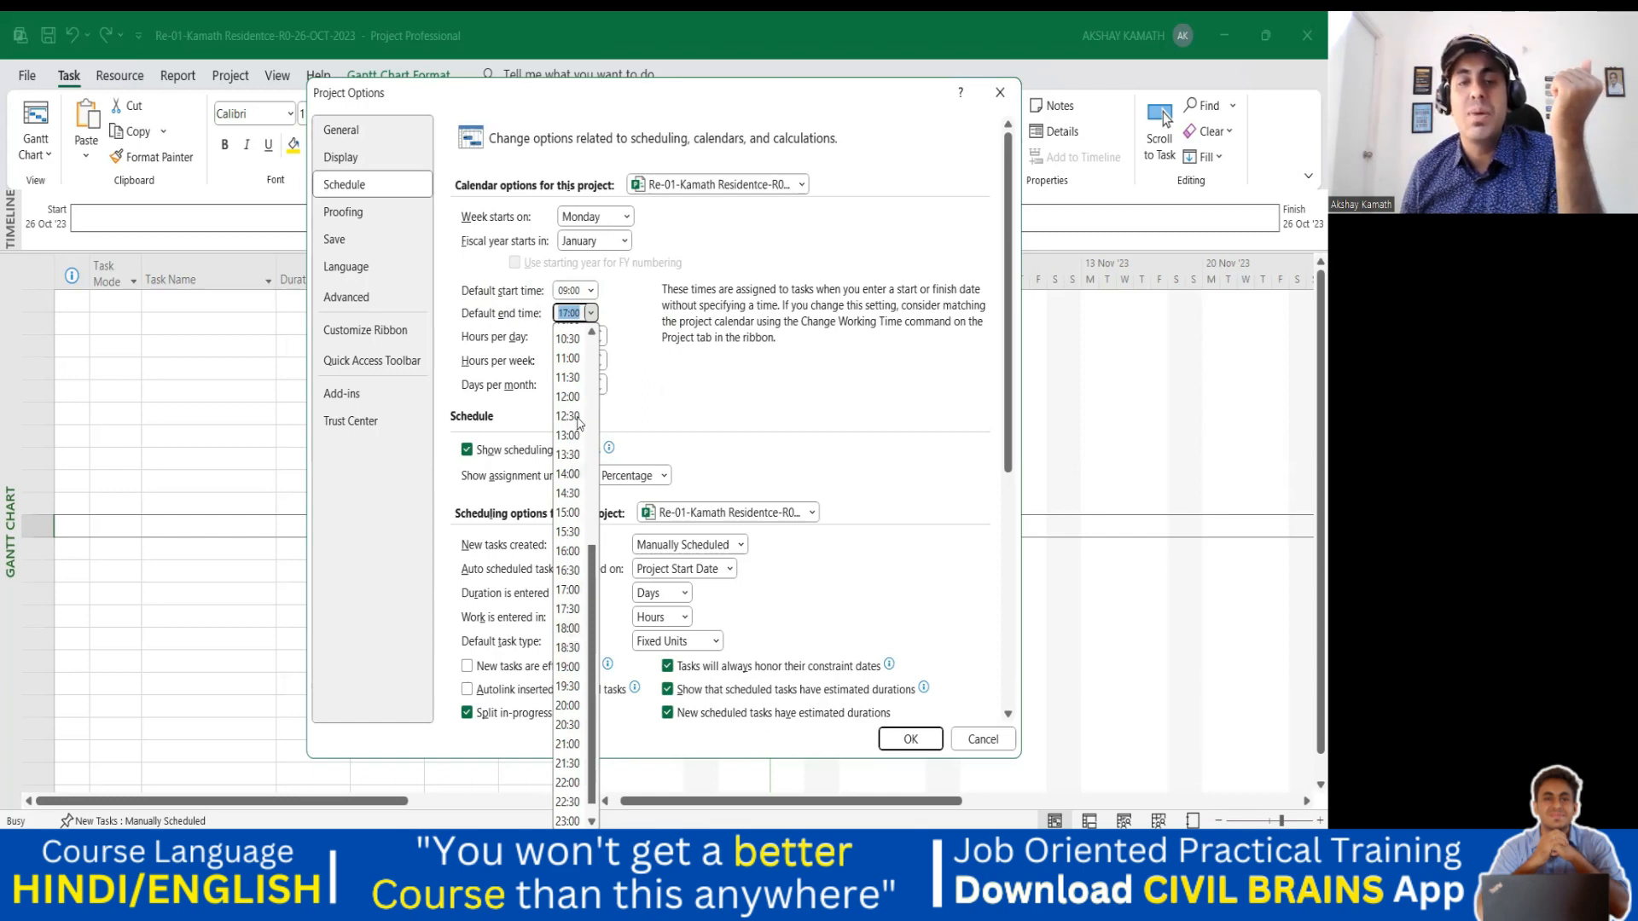
pyautogui.click(569, 631)
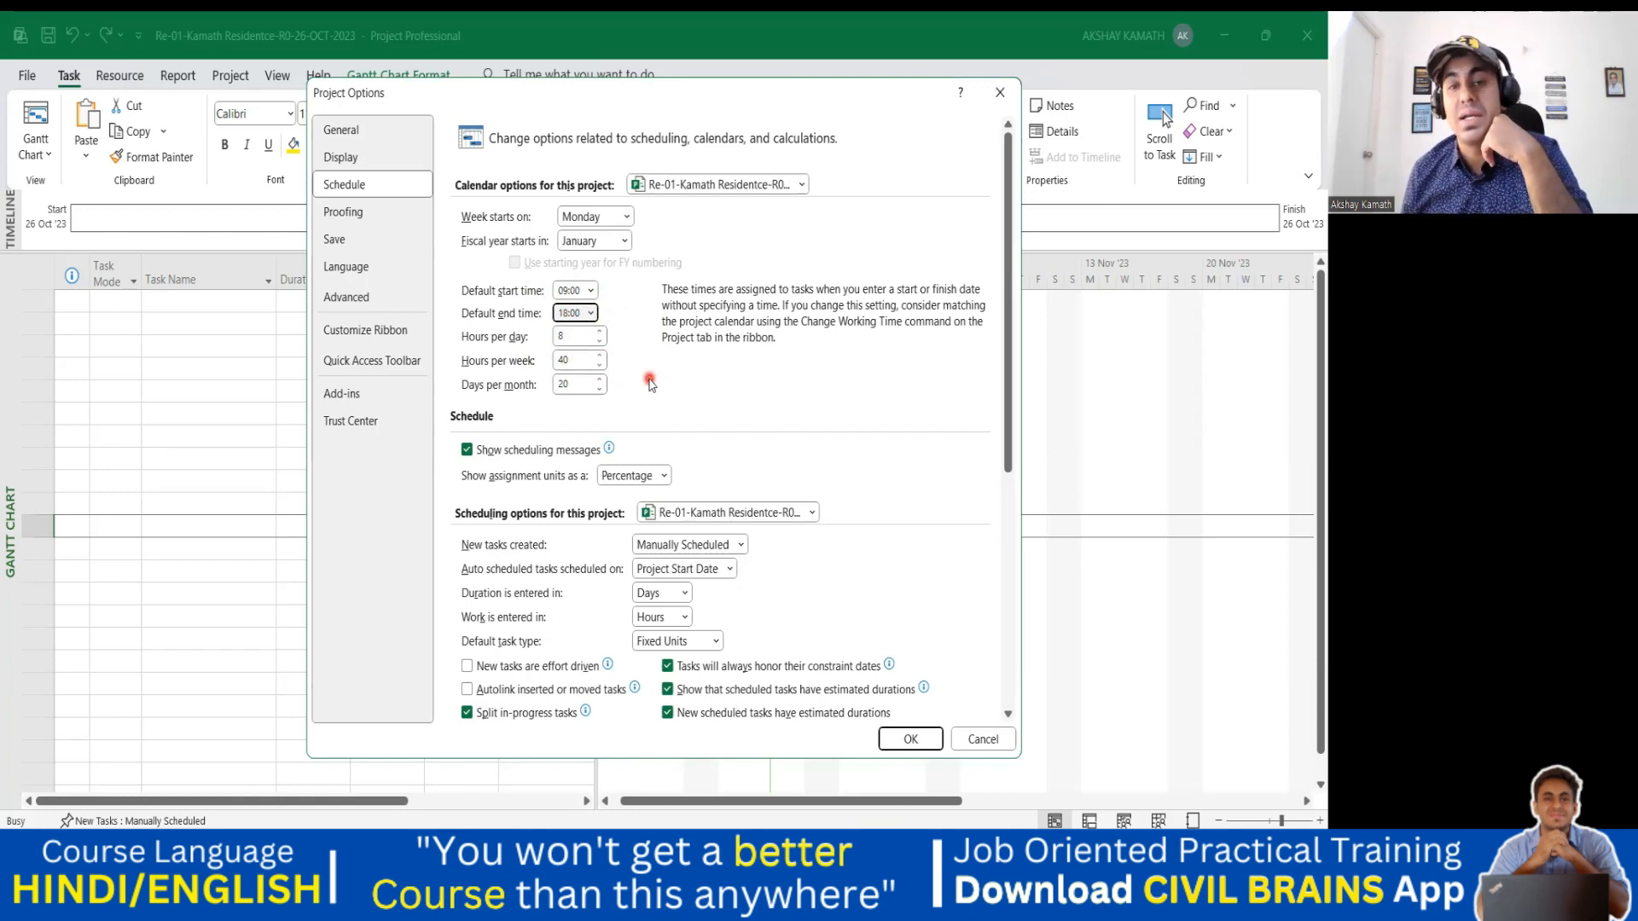
# Keep the hours per day at 8 and set the project calendar's hours per week to 48.
pyautogui.click(597, 337)
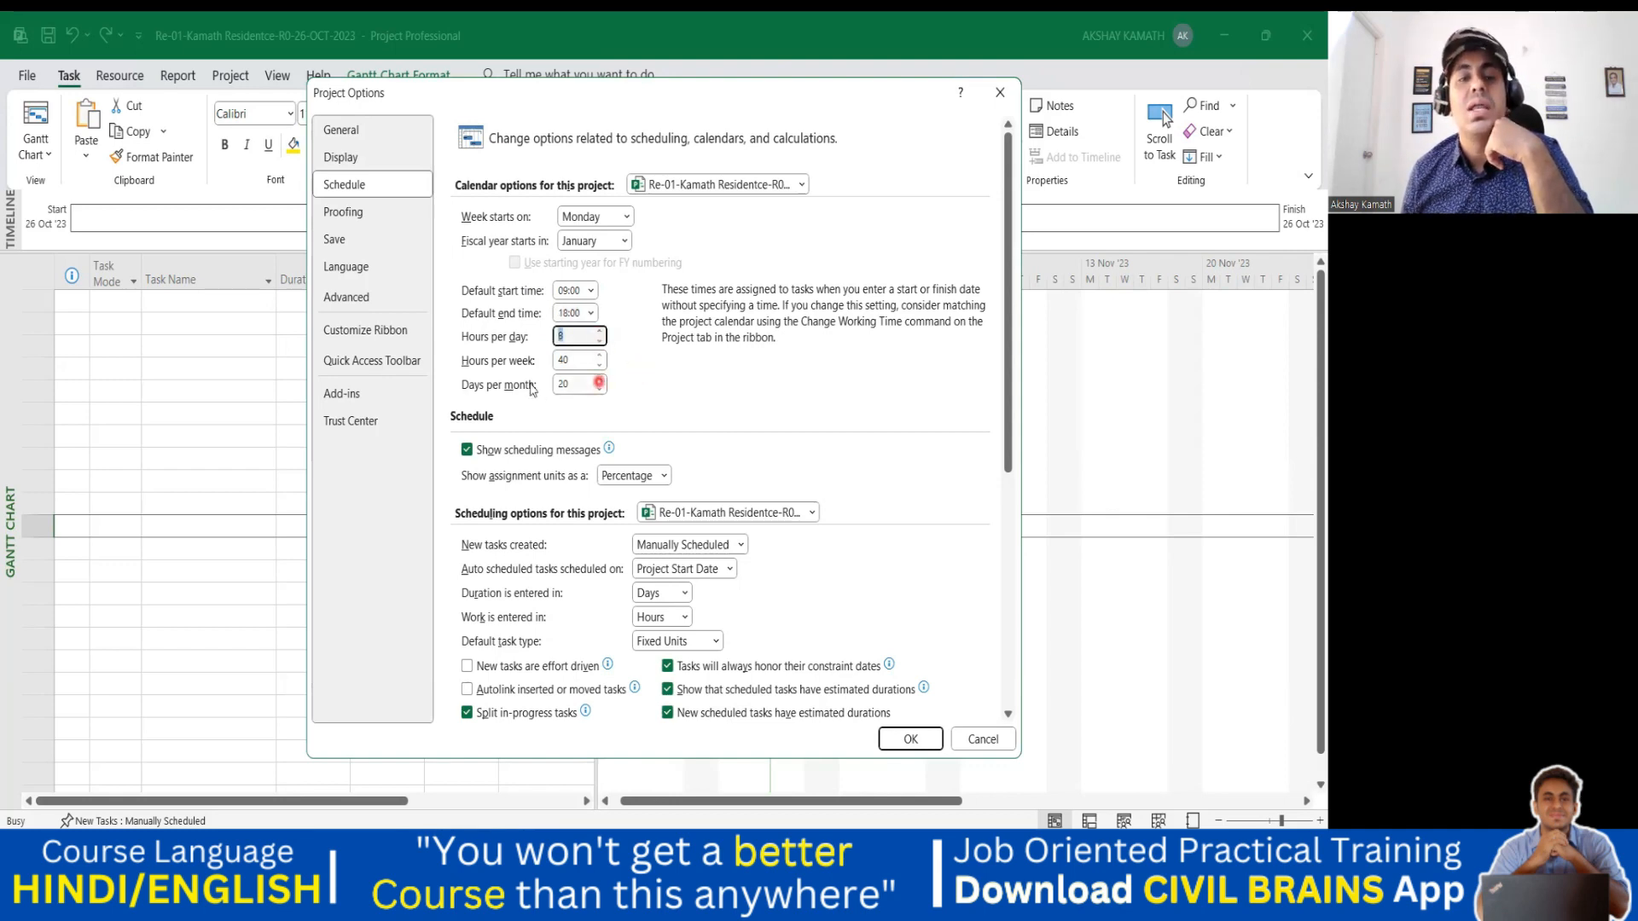
pyautogui.click(583, 360)
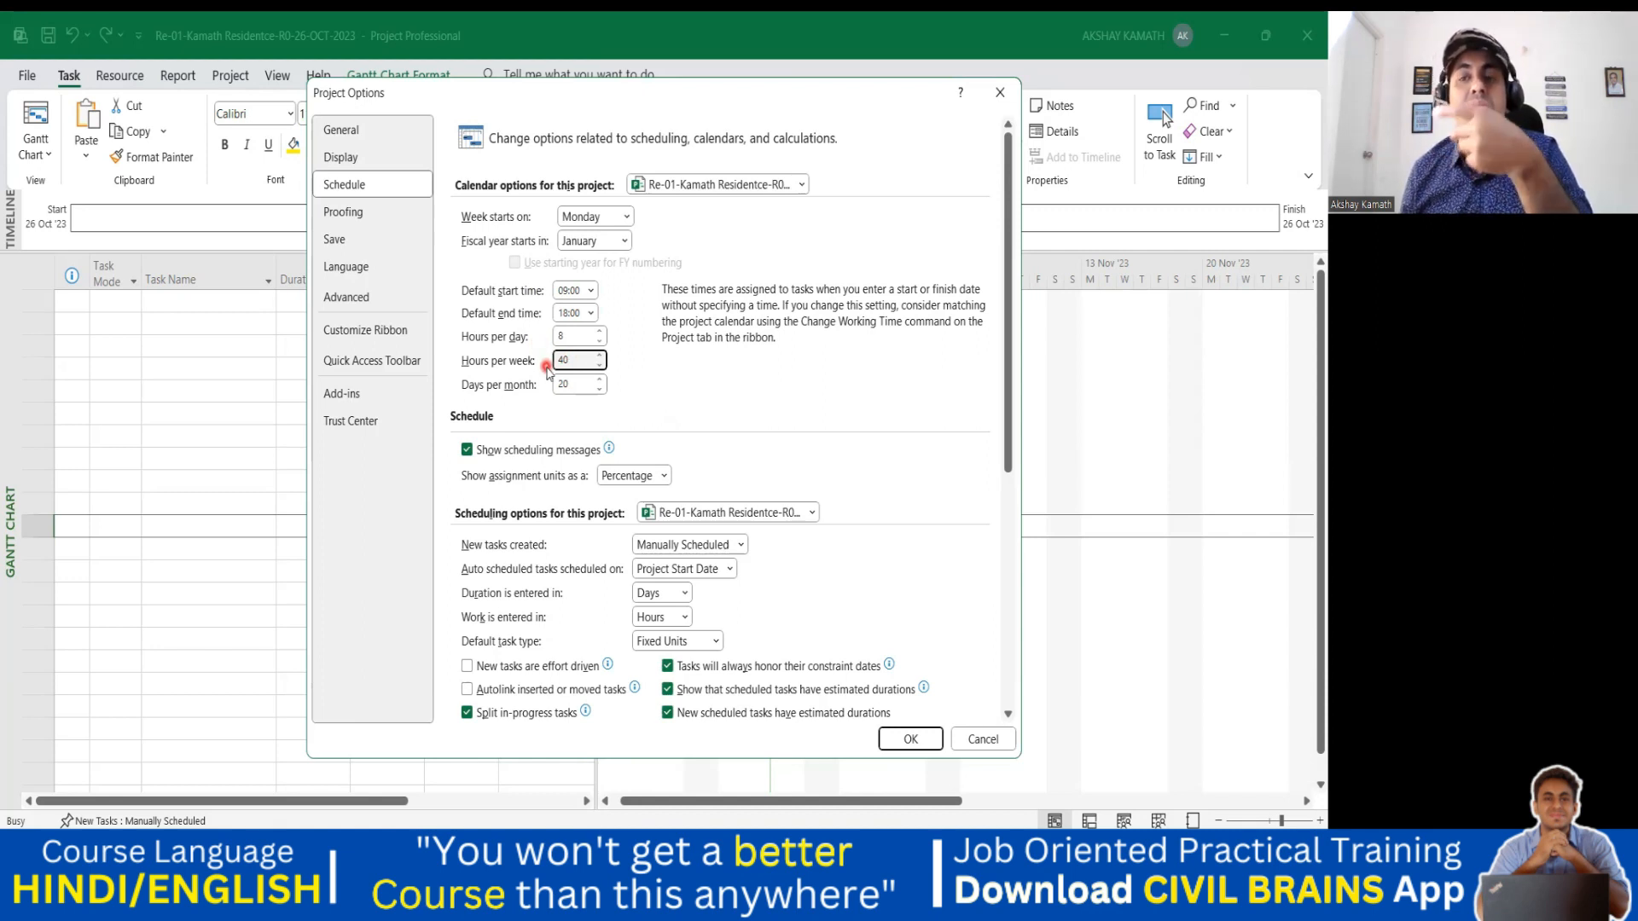
pyautogui.click(600, 356)
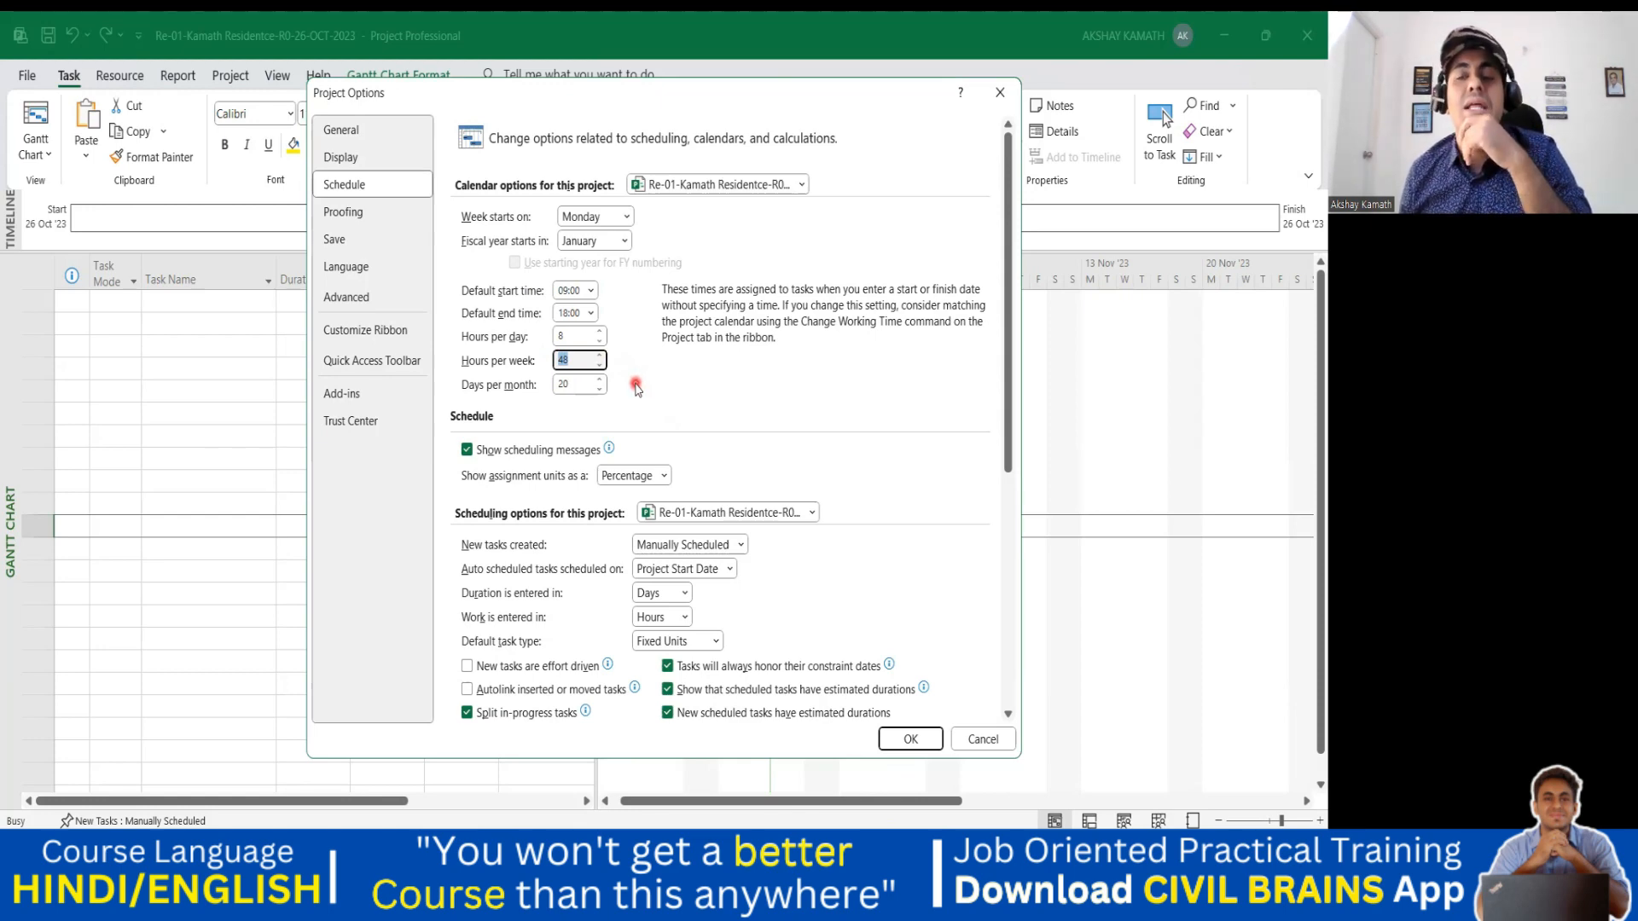
pyautogui.click(600, 355)
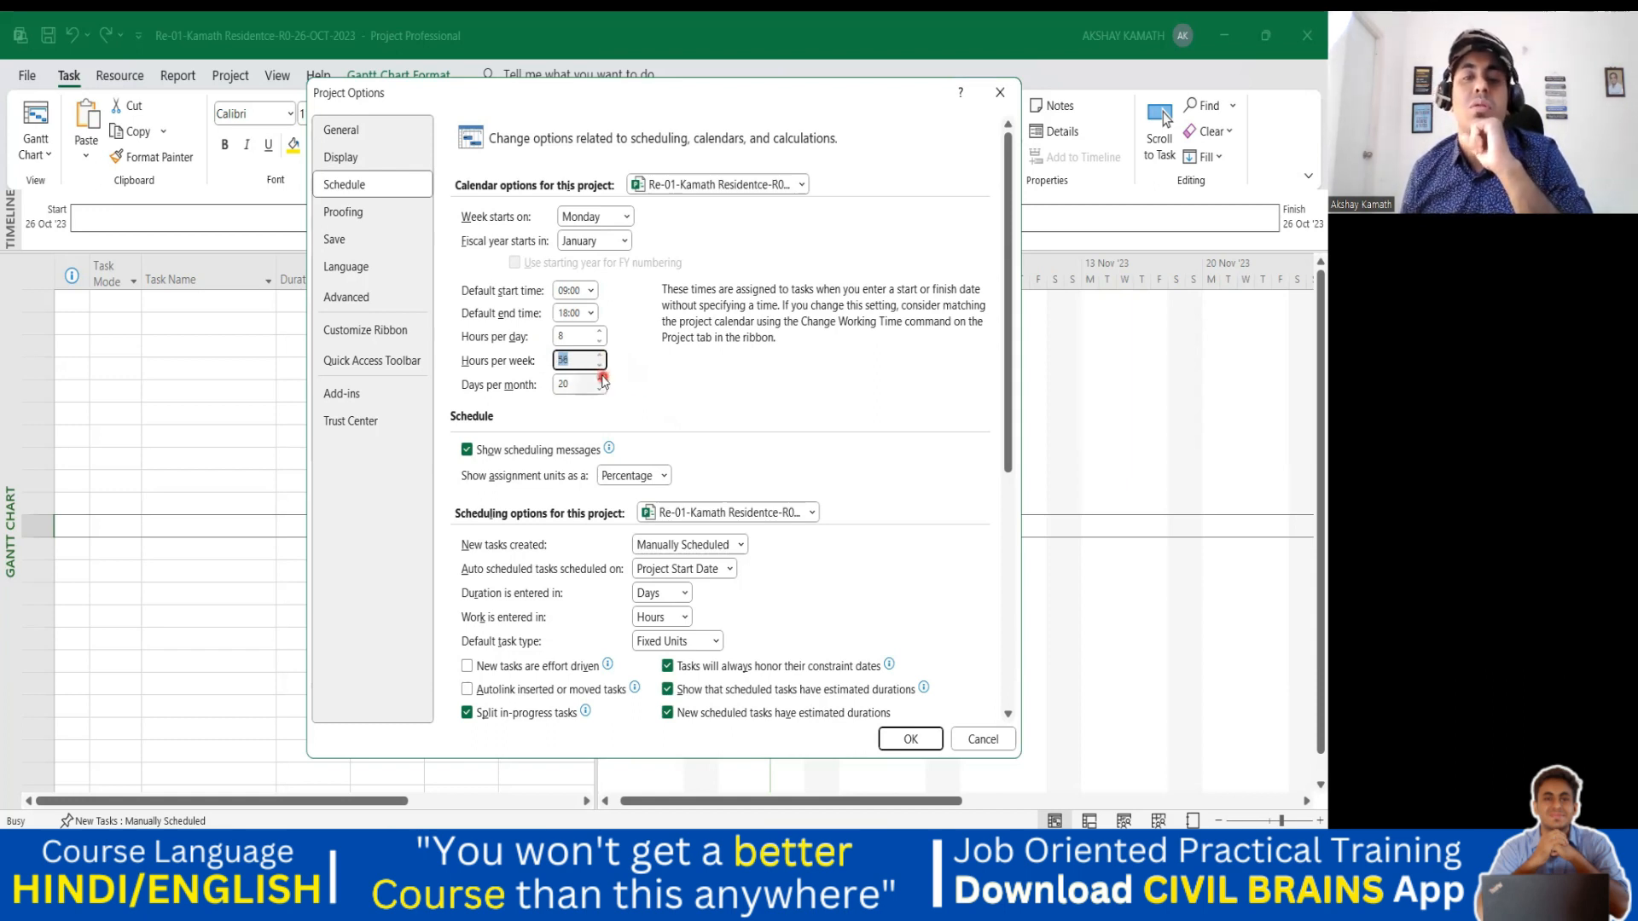
pyautogui.click(600, 368)
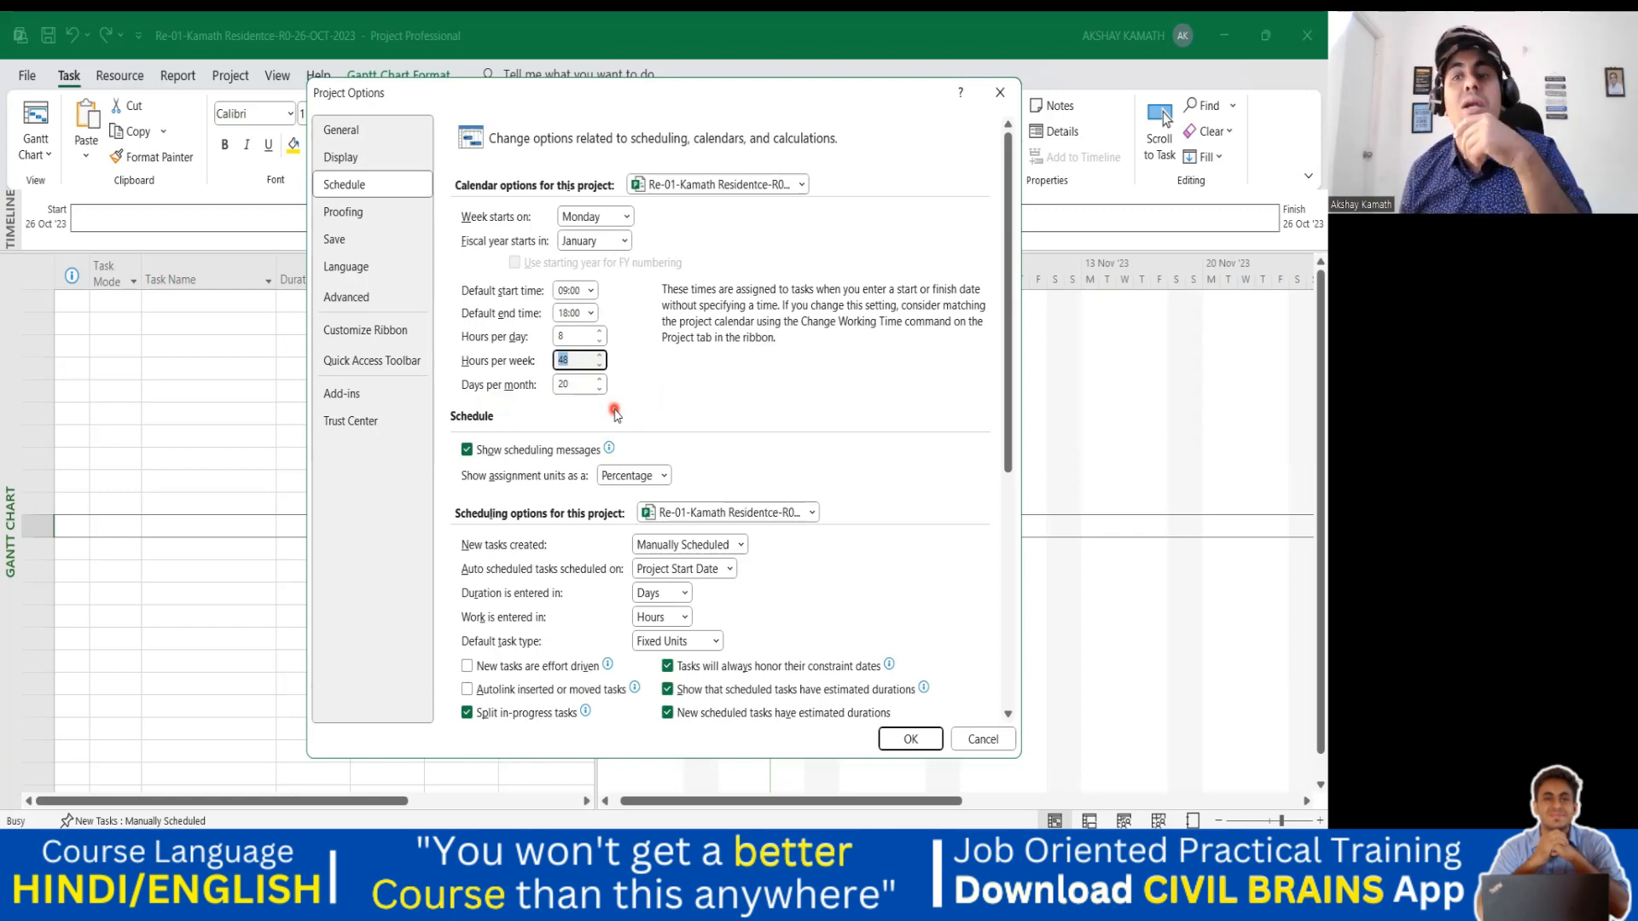
# Set the project calendar's days per month to 26.
pyautogui.click(599, 380)
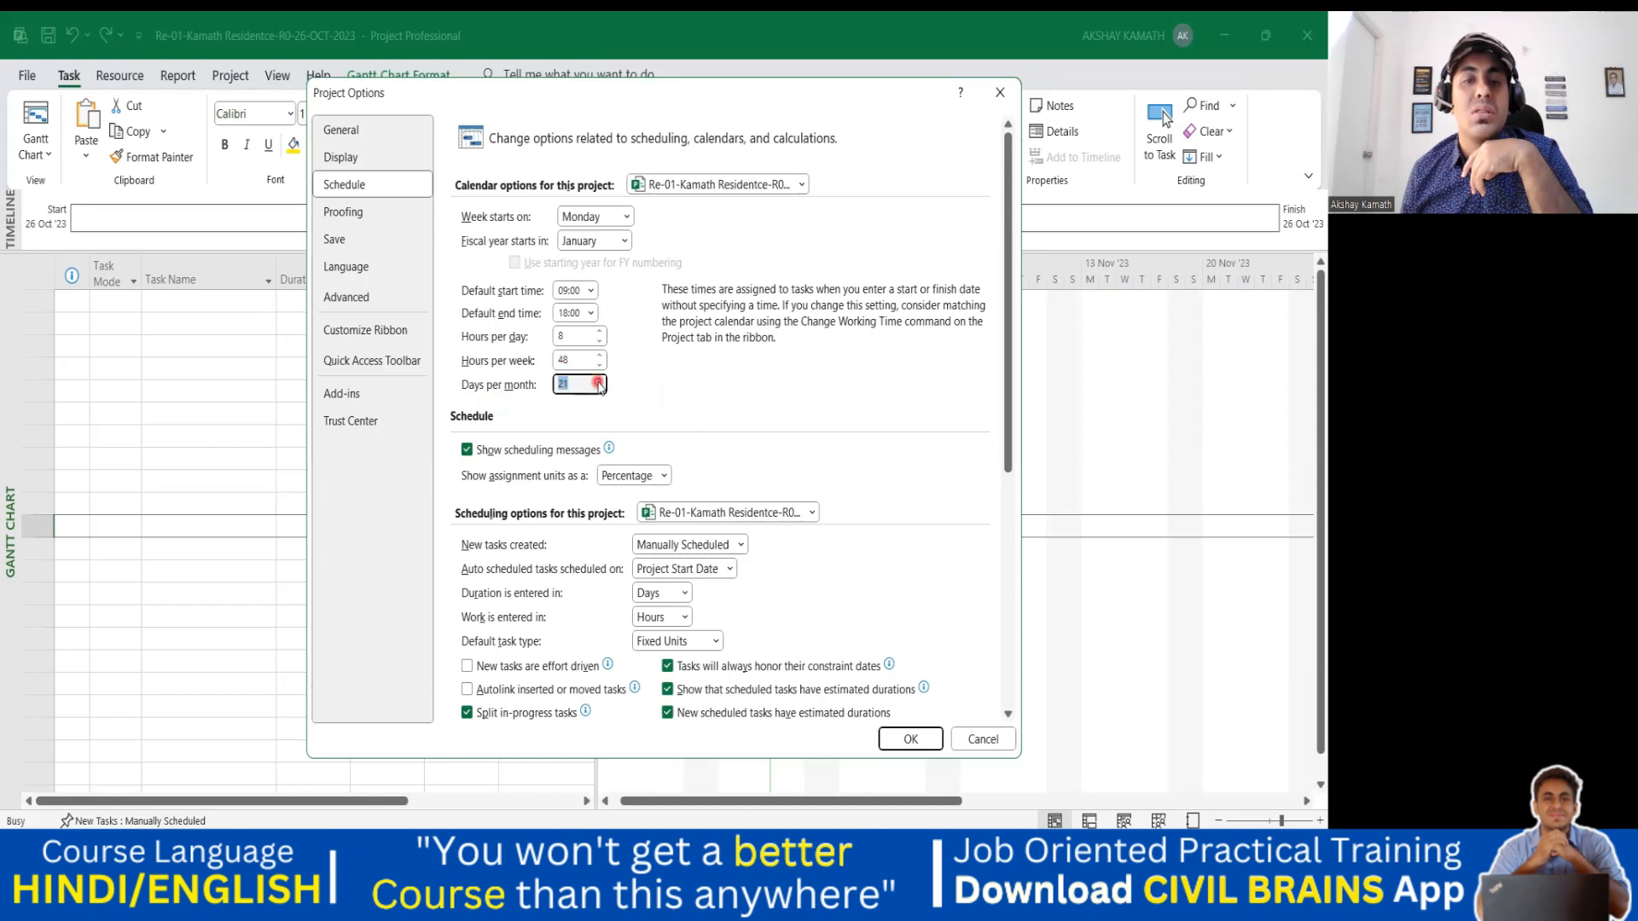
pyautogui.click(599, 381)
pyautogui.click(599, 381)
pyautogui.click(599, 381)
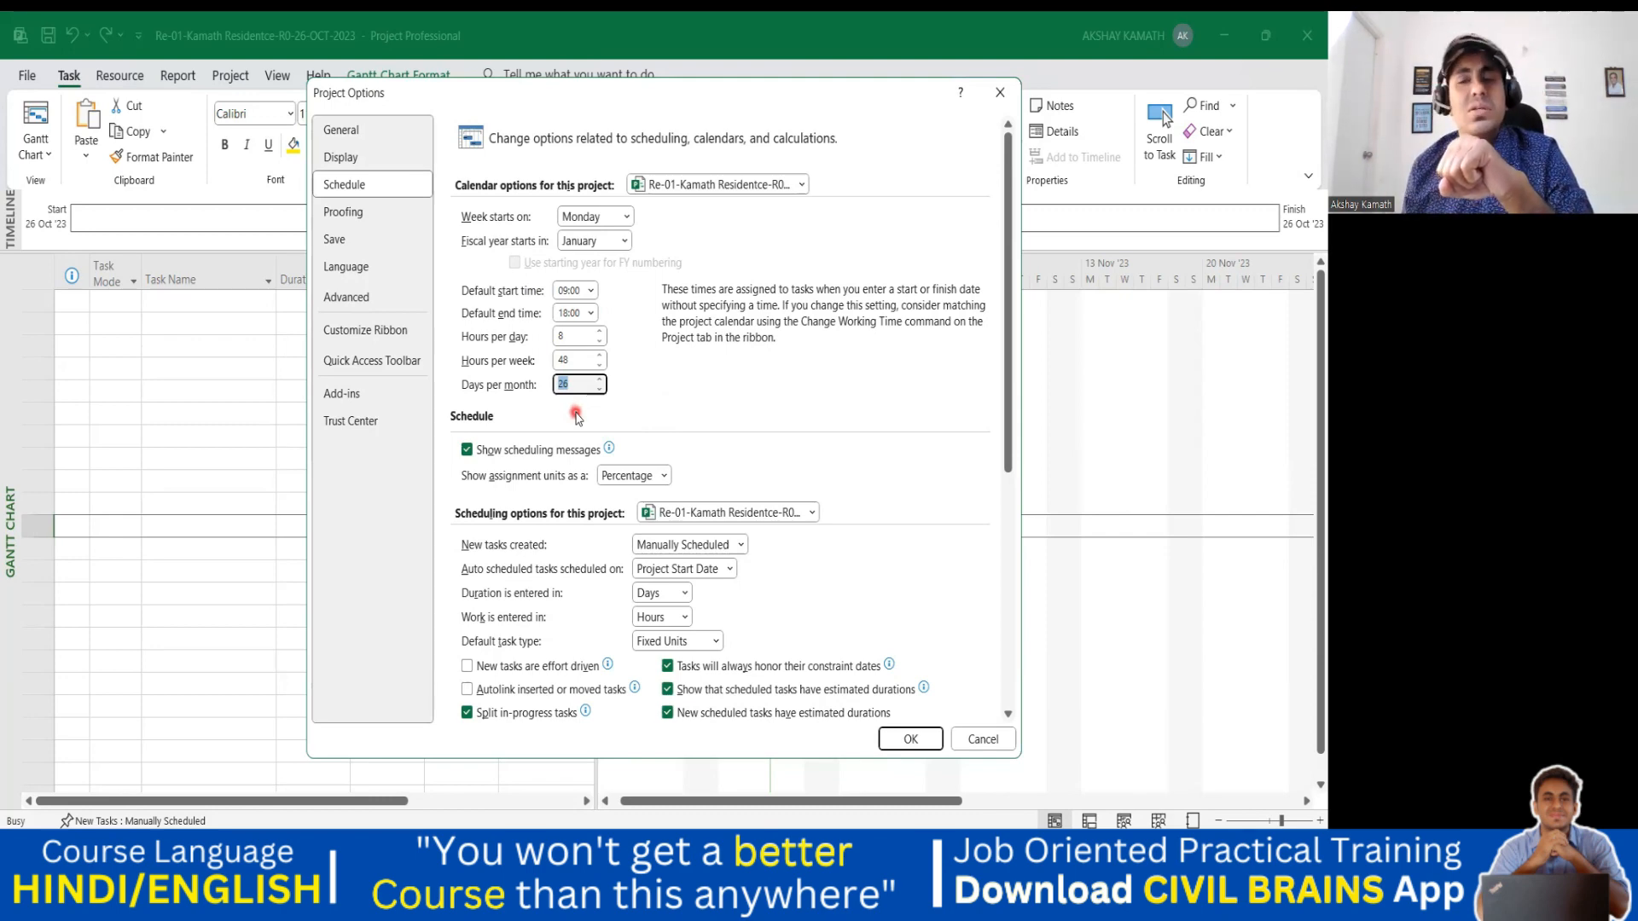
# Look through the system calendar from October 2023 to January 2024, then return to the Project Options dialog.
pyautogui.click(1302, 844)
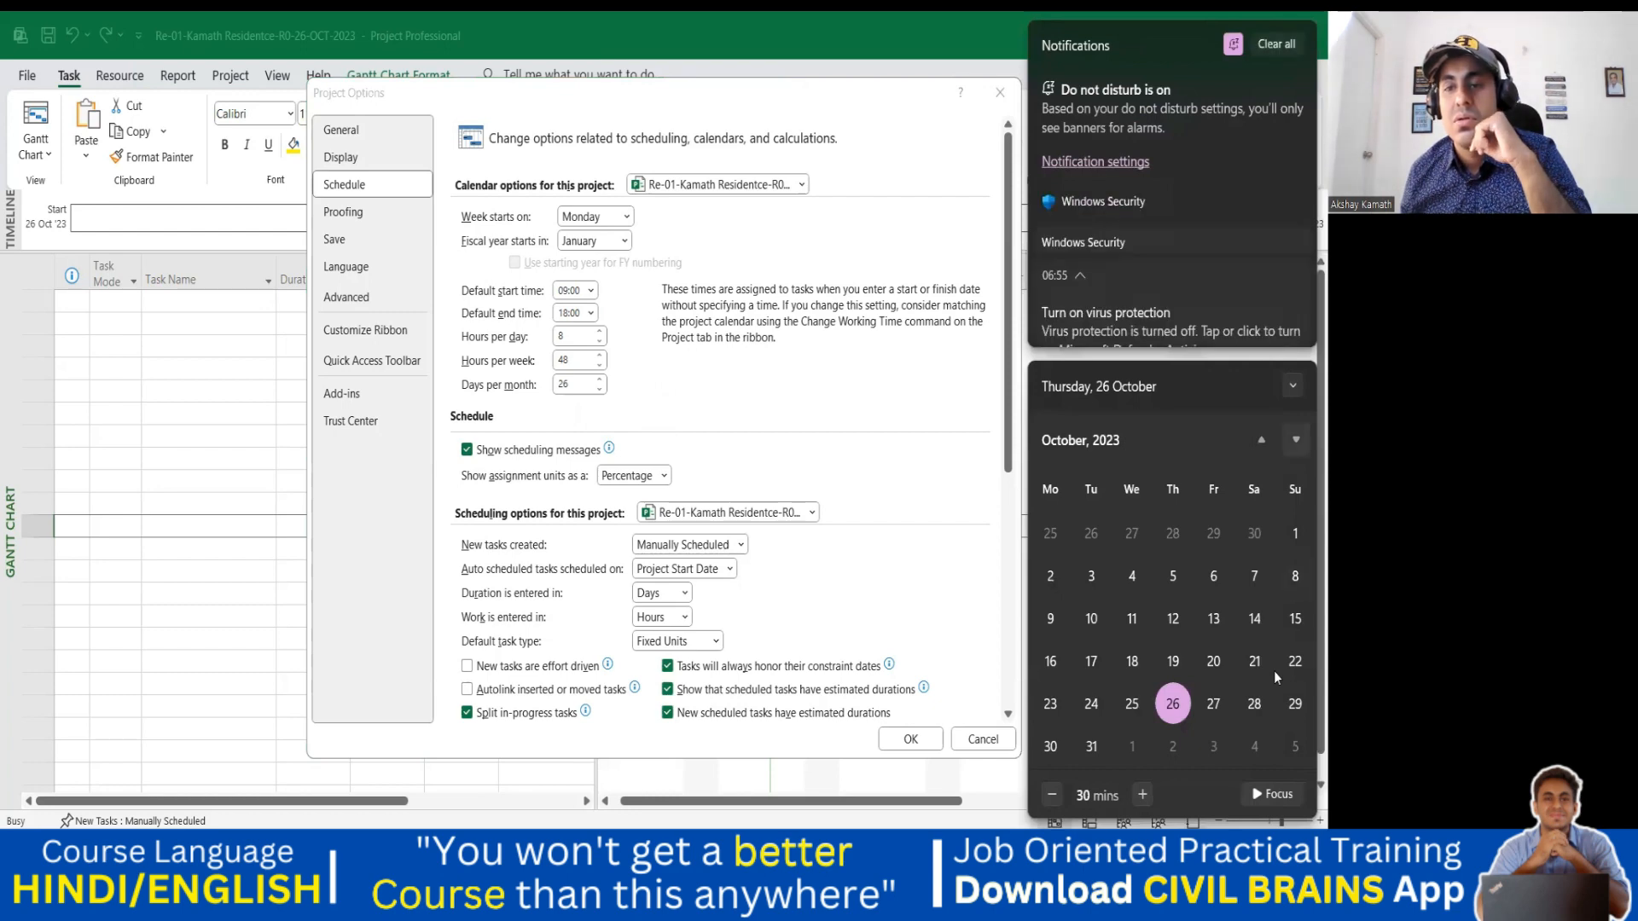
pyautogui.scroll(-3, 1277, 676)
pyautogui.scroll(-5, 1273, 671)
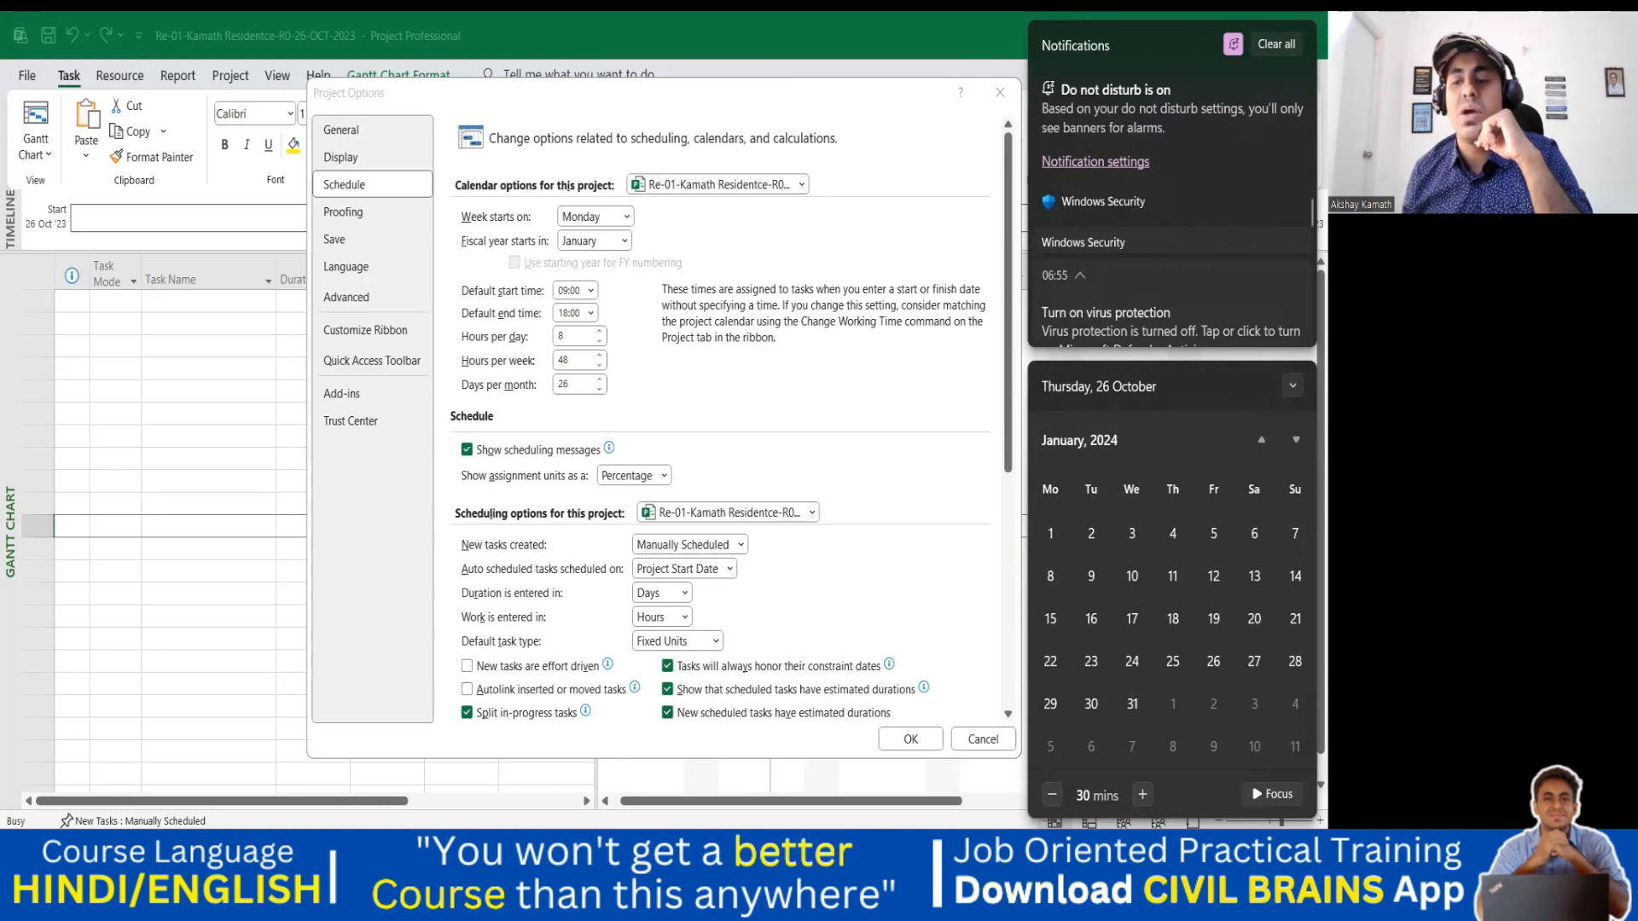
pyautogui.click(1273, 849)
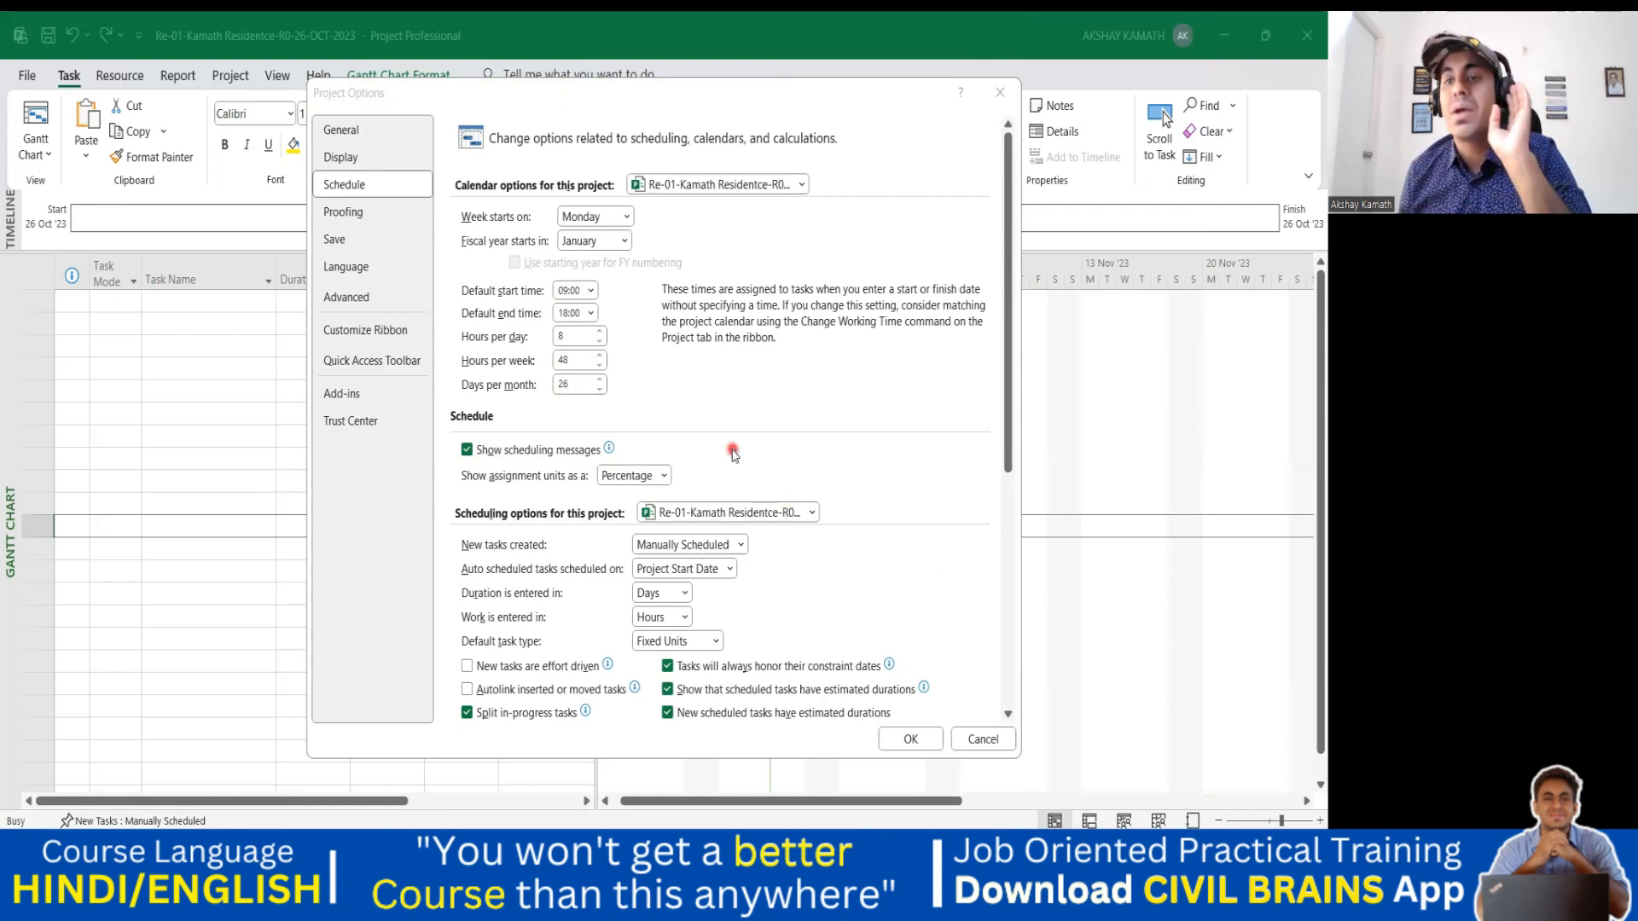
pyautogui.click(850, 404)
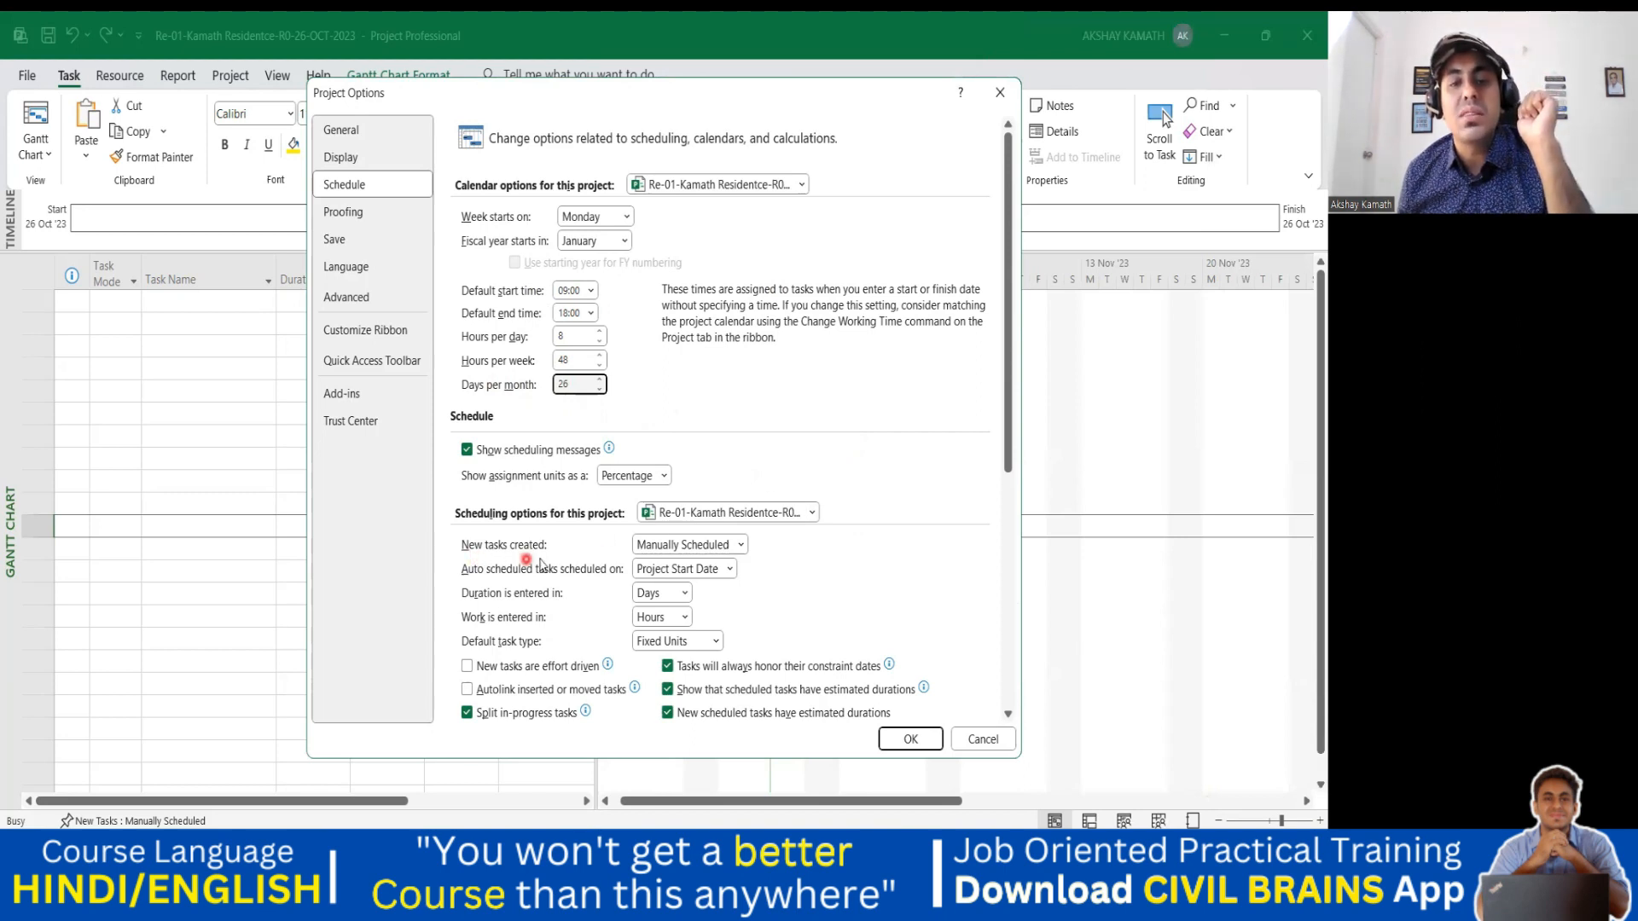
# Check the scheduling modes offered for new tasks, keep Manually Scheduled, and apply the project options.
pyautogui.click(664, 549)
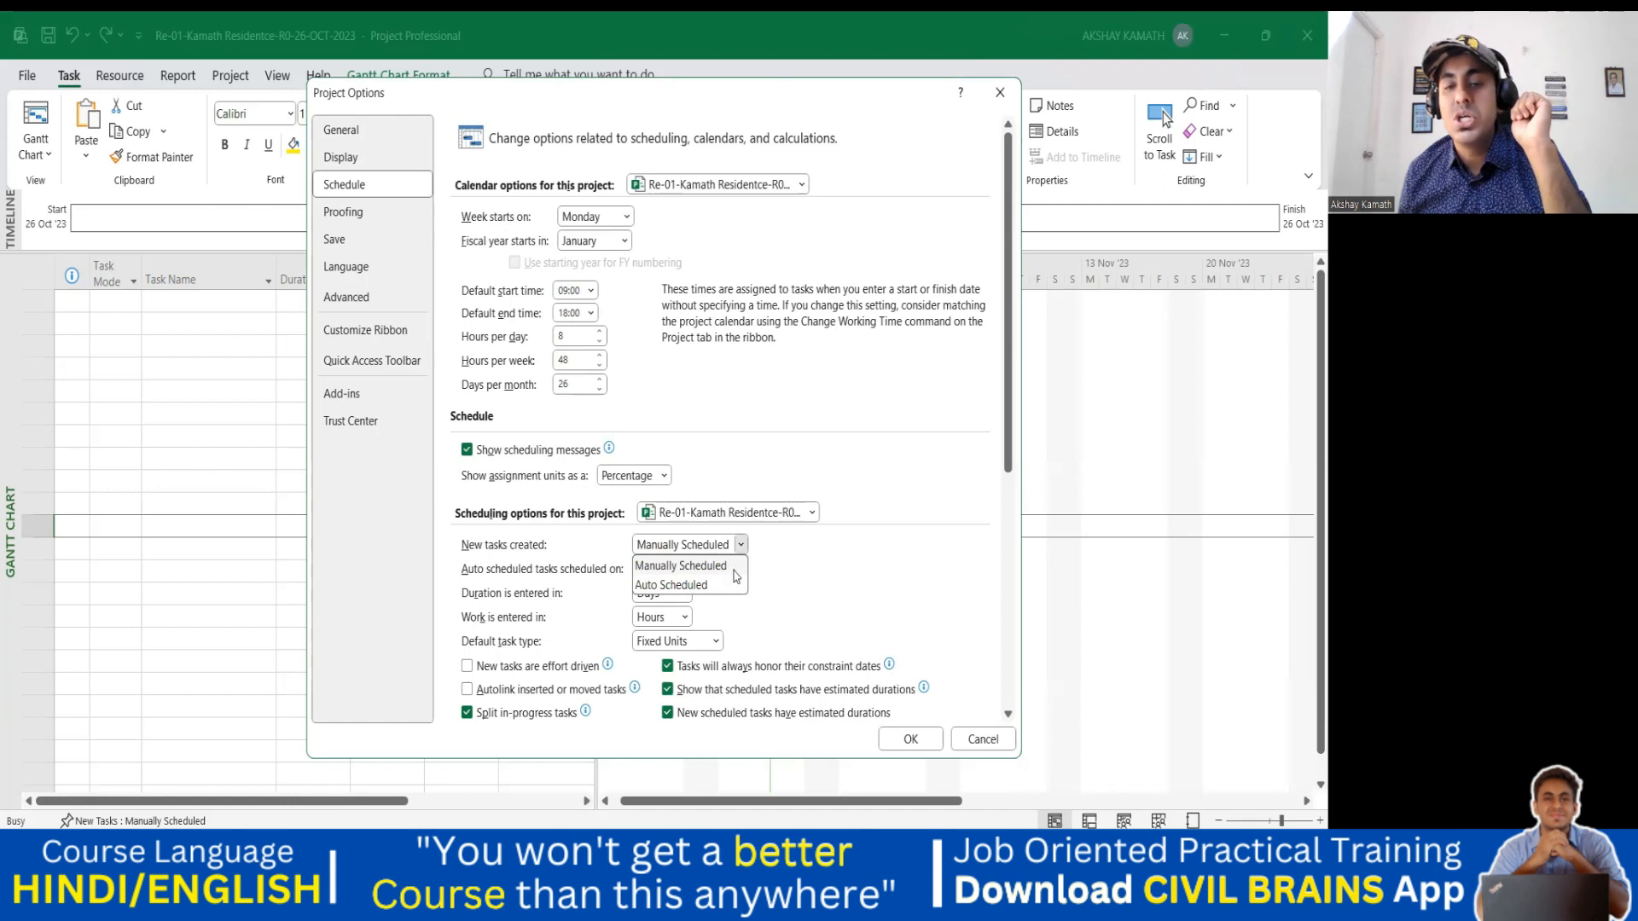
pyautogui.click(850, 592)
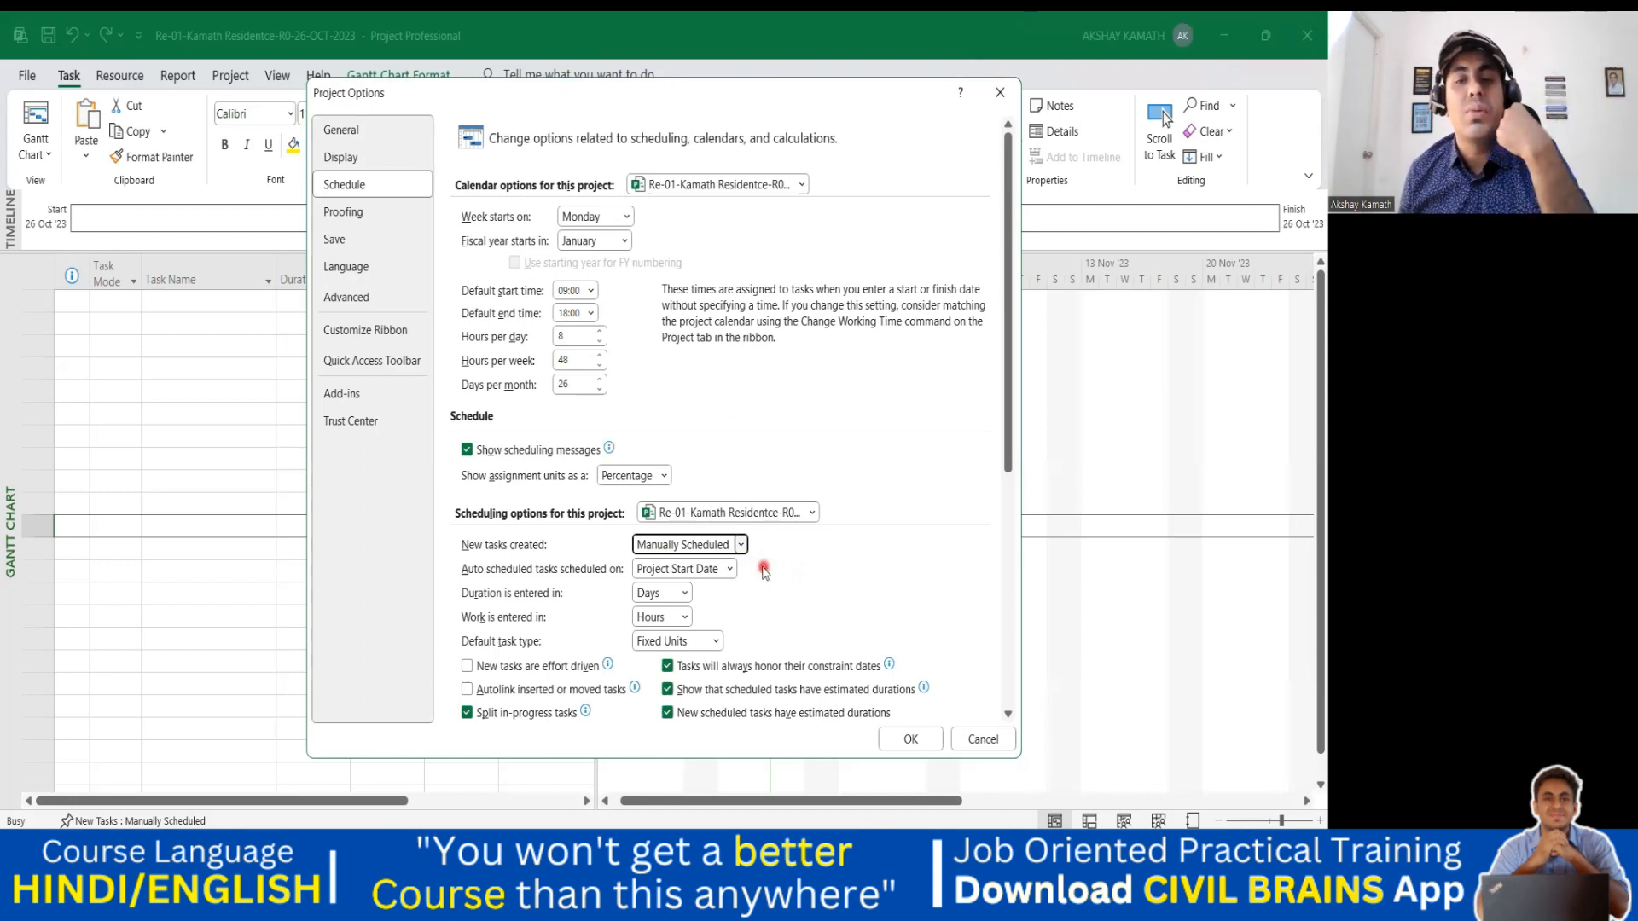
pyautogui.click(740, 544)
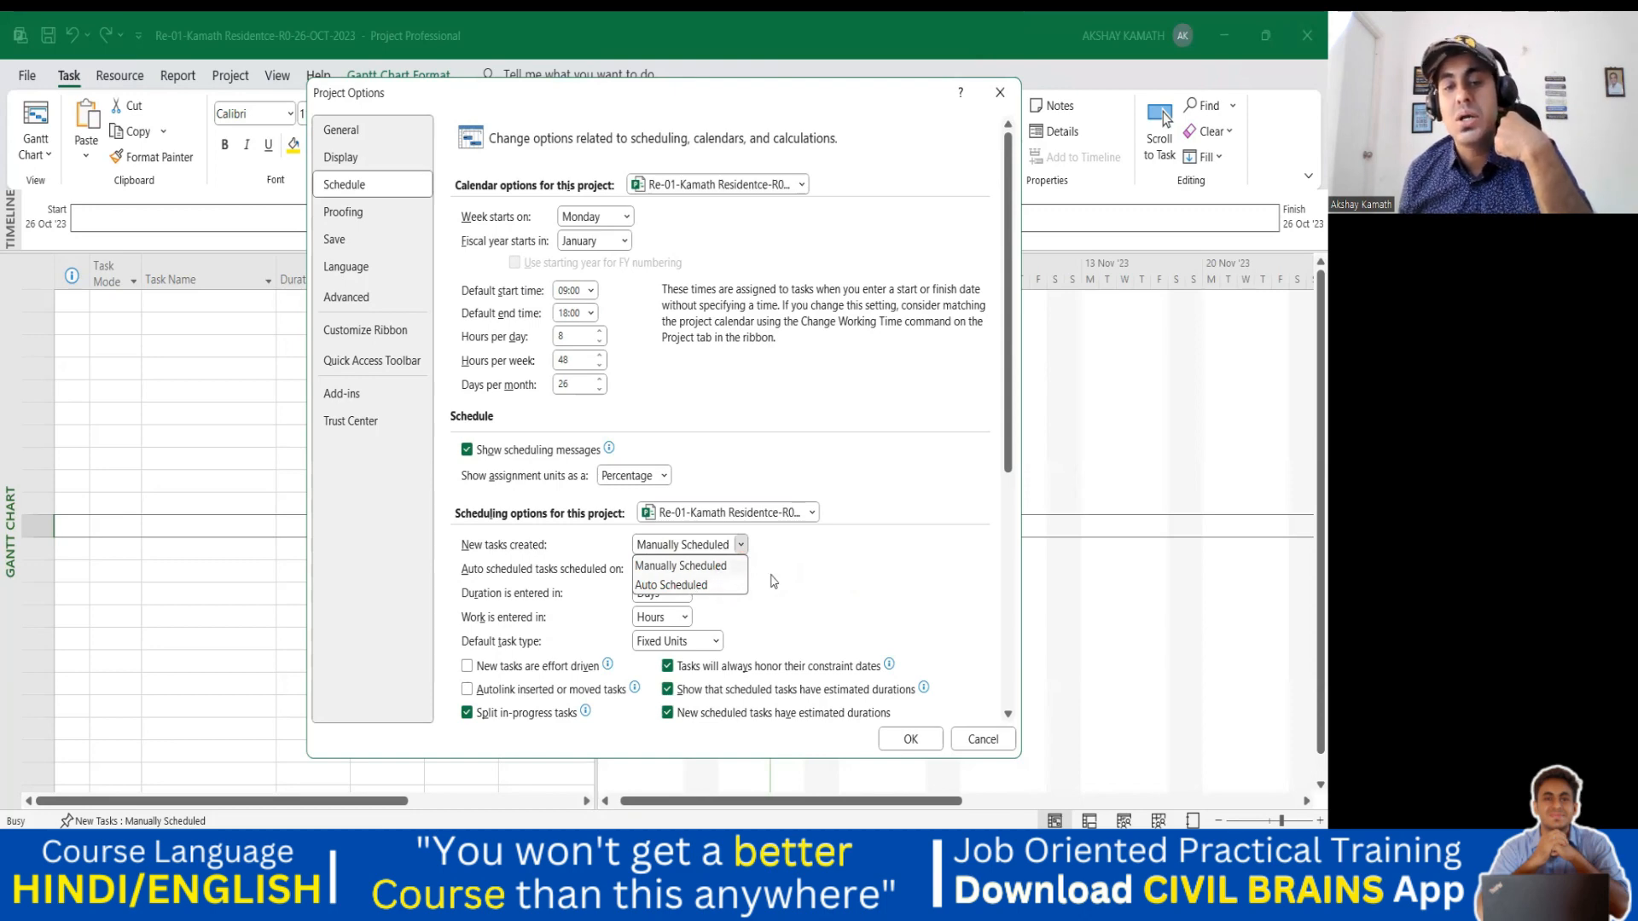
pyautogui.click(801, 583)
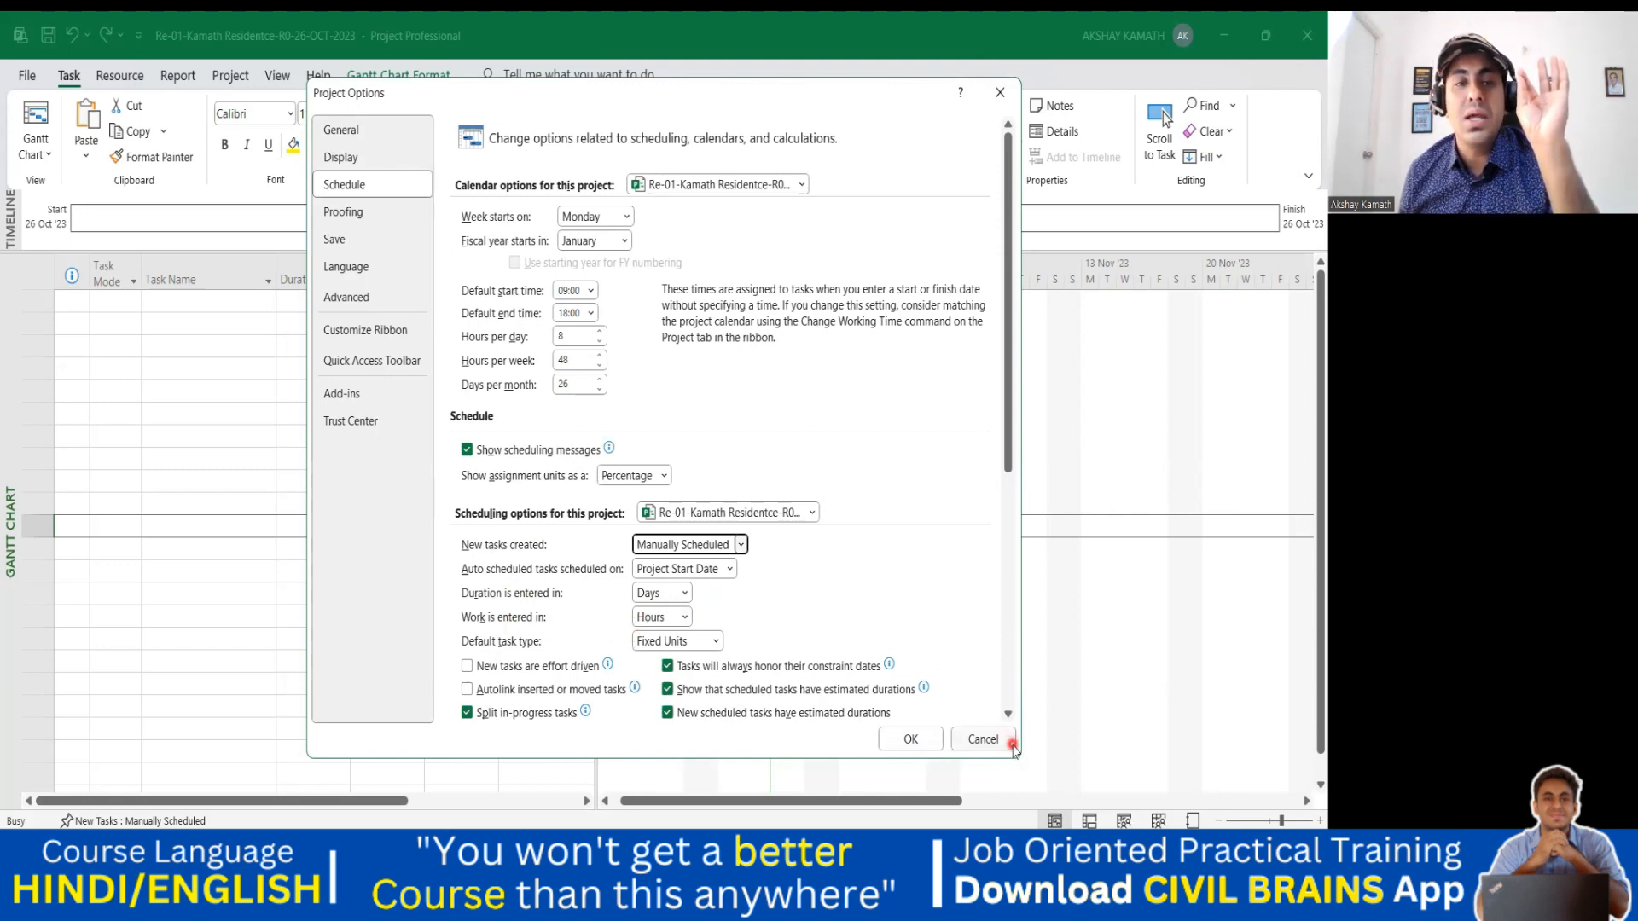
pyautogui.click(909, 738)
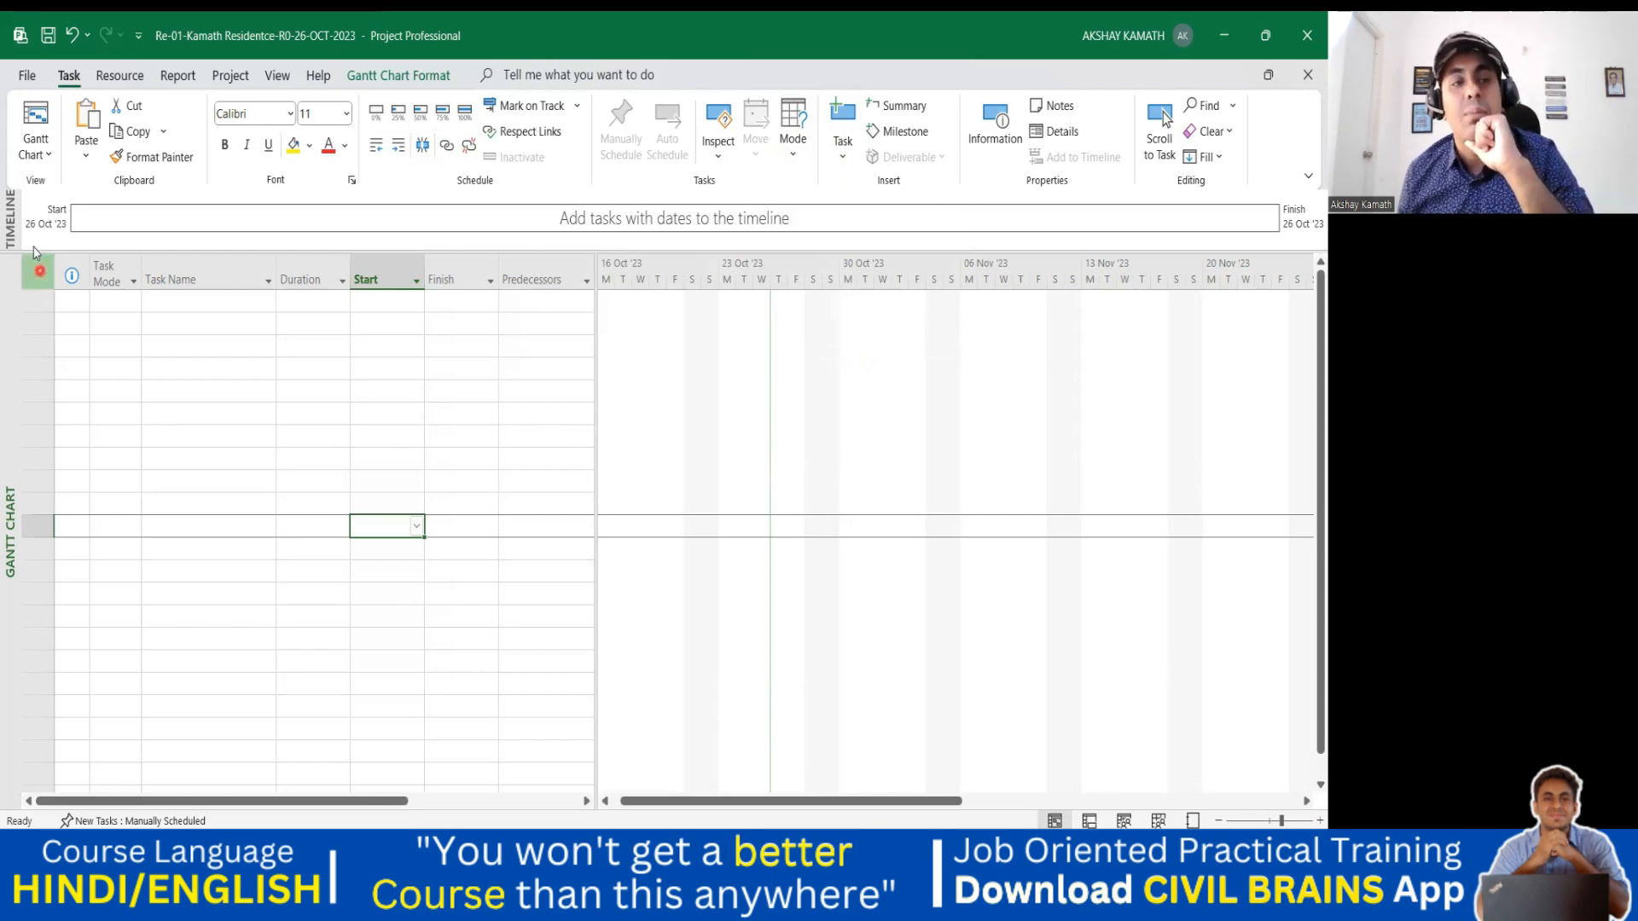
pyautogui.click(1092, 416)
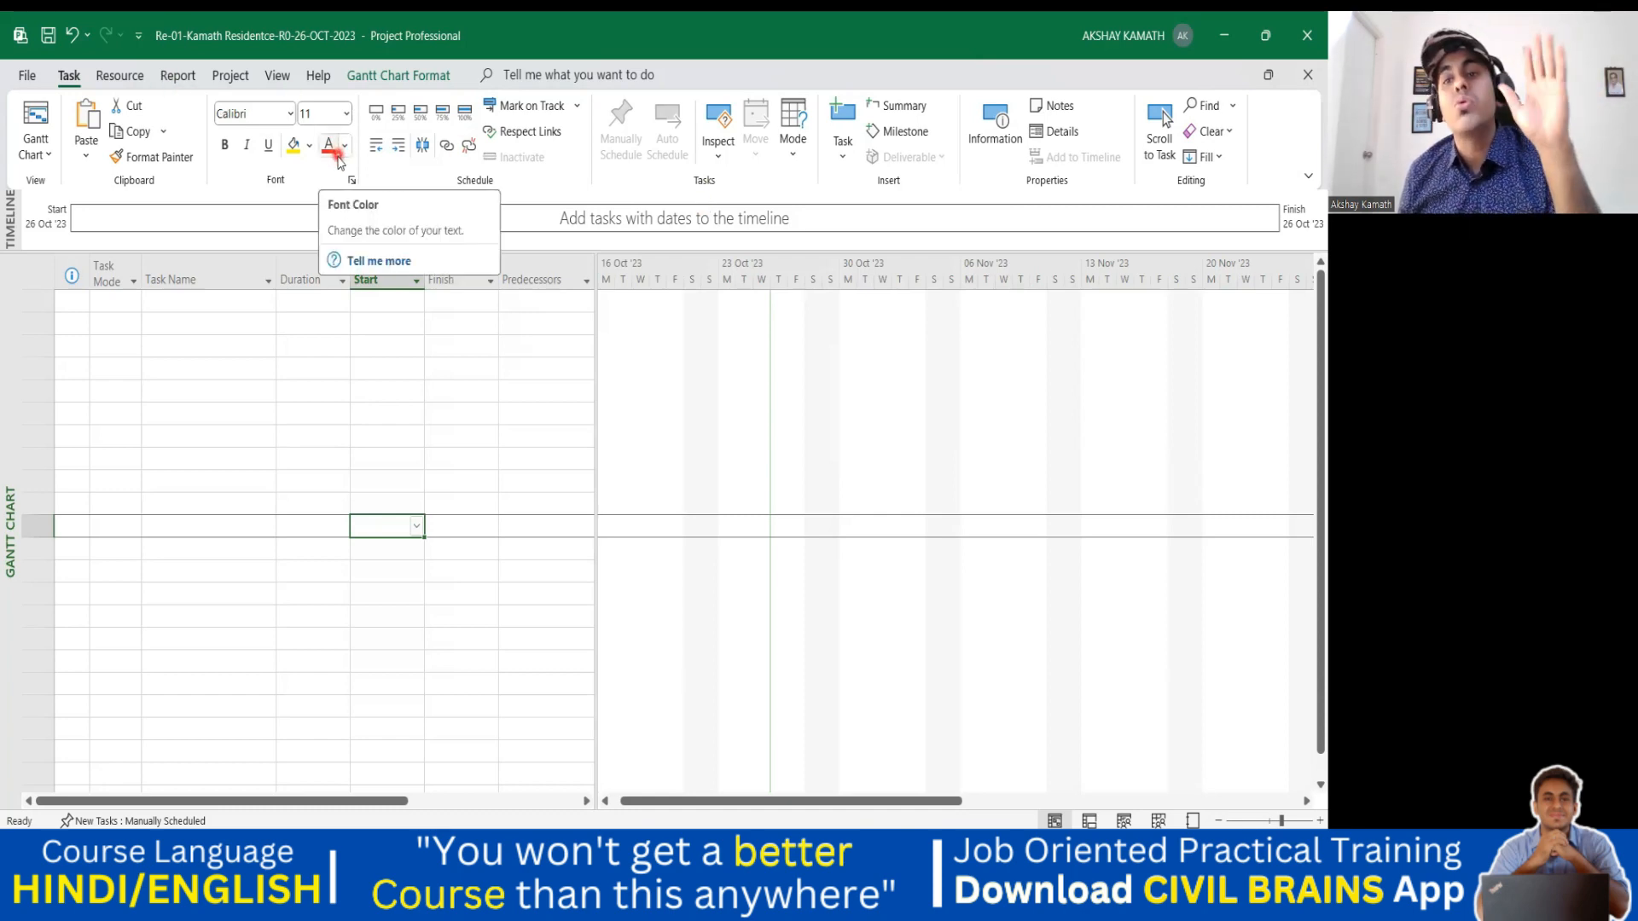
pyautogui.click(189, 338)
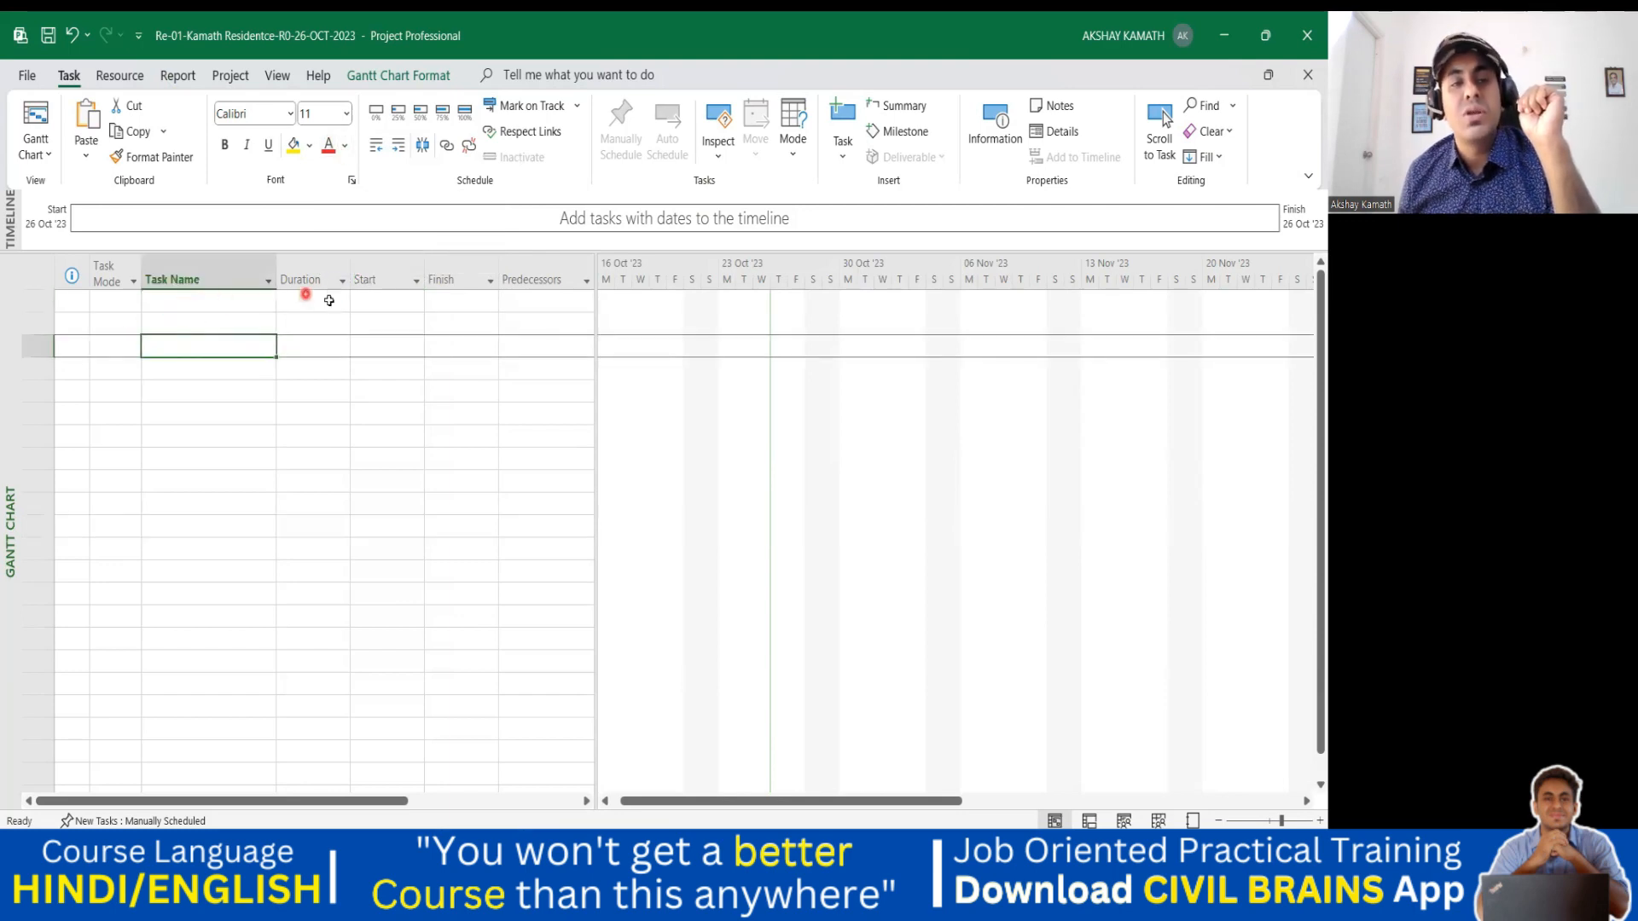